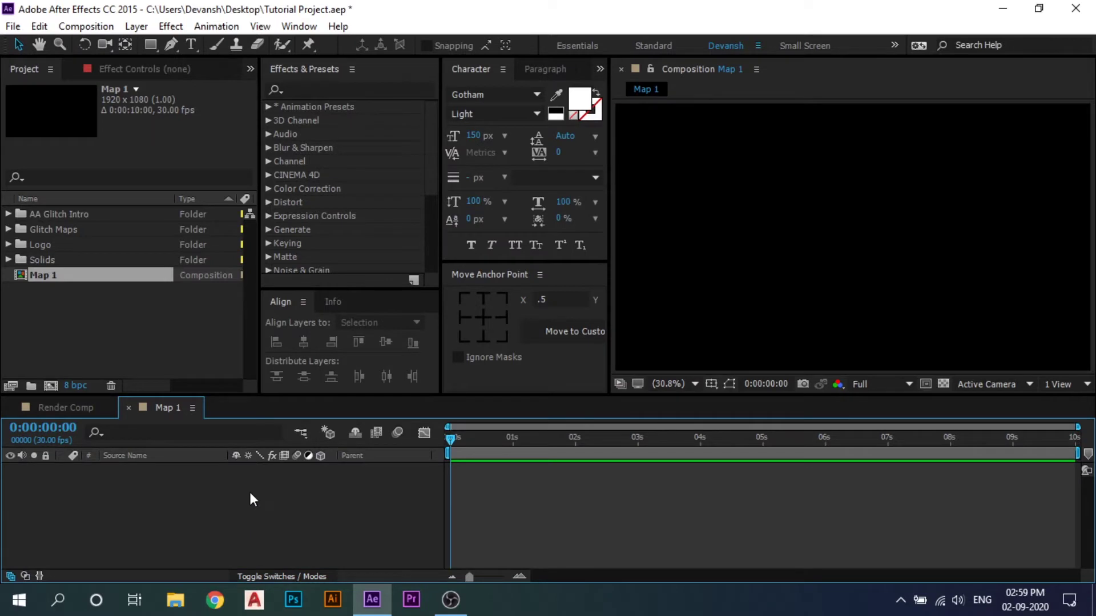
# Create a black 1920 × 1080 px solid layer named Solid 1 in the Map 1 composition
pyautogui.rightClick(195, 500)
pyautogui.click(115, 524)
pyautogui.rightClick(212, 528)
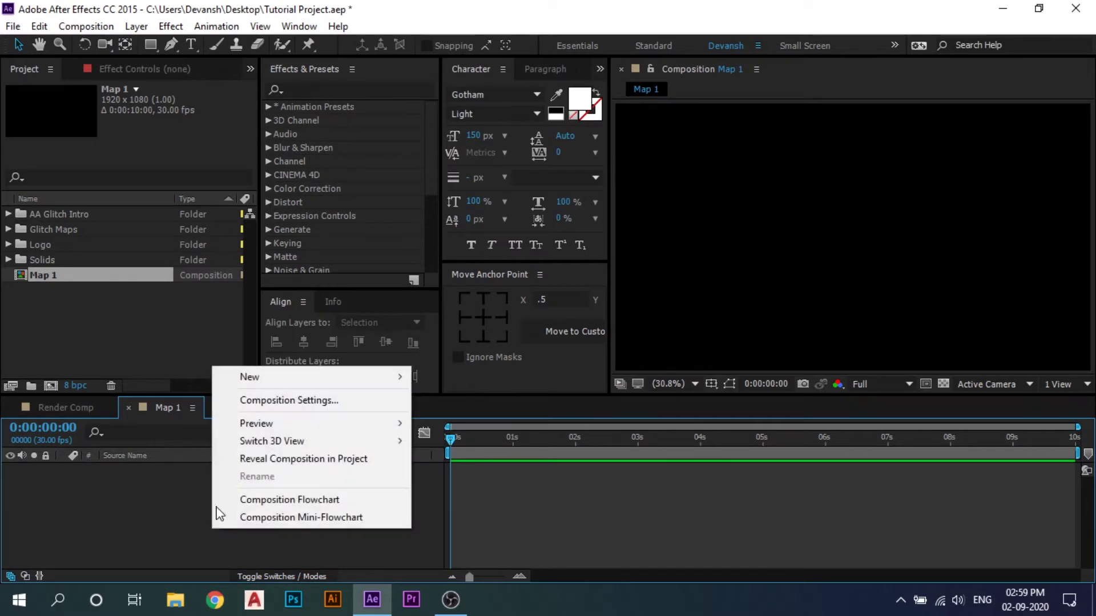
pyautogui.moveTo(292, 382)
pyautogui.click(448, 416)
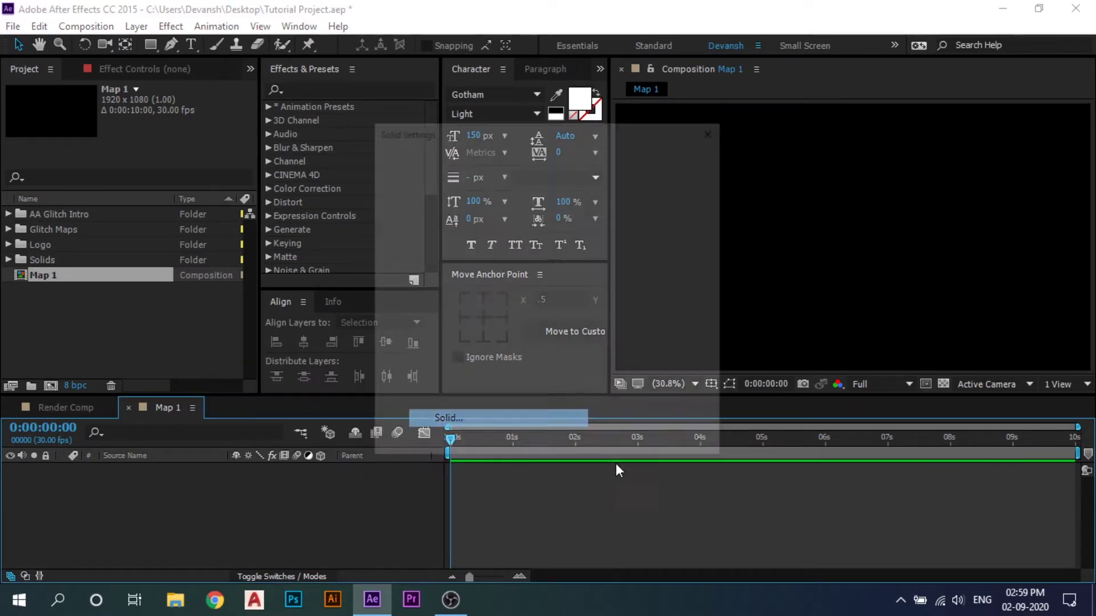
pyautogui.press('BackSpace')
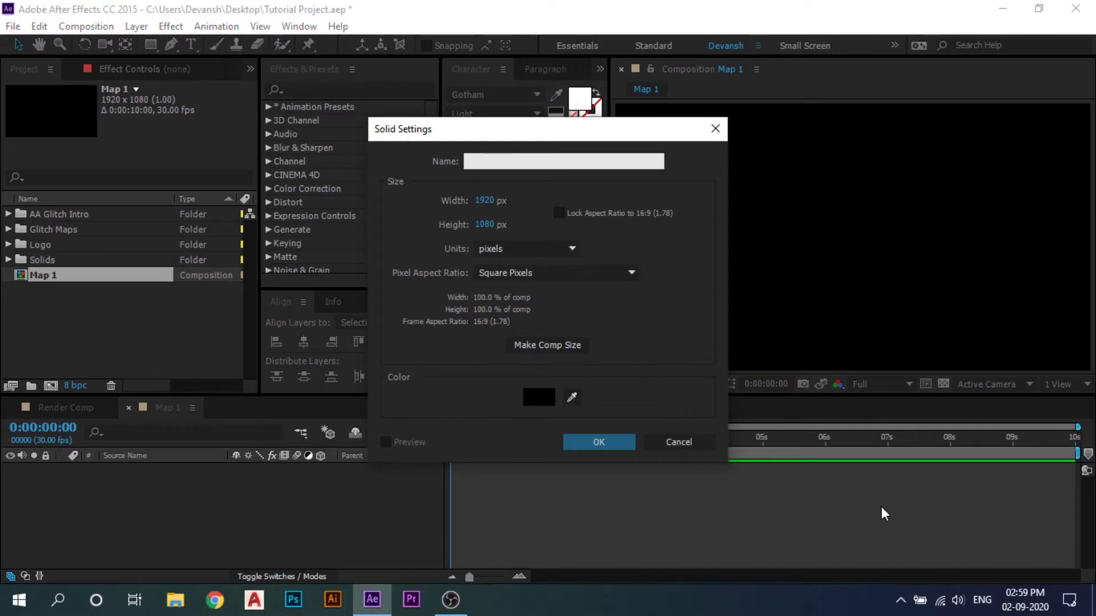
pyautogui.write('Solid 1')
pyautogui.press('Return')
pyautogui.click(193, 517)
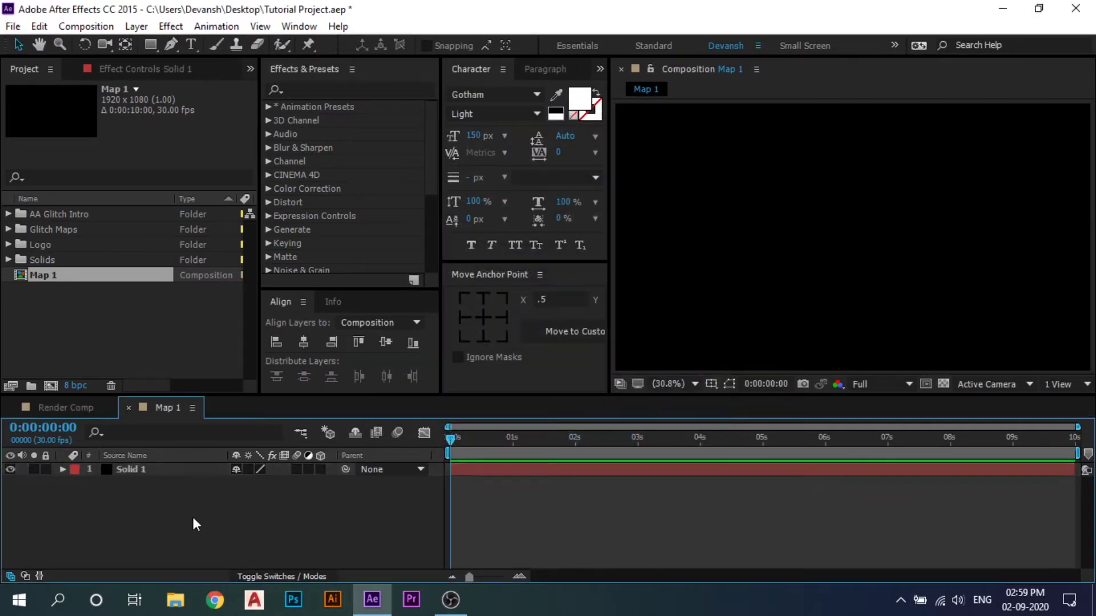
# Apply the Fractal Noise effect to the Solid 1 layer
pyautogui.click(164, 472)
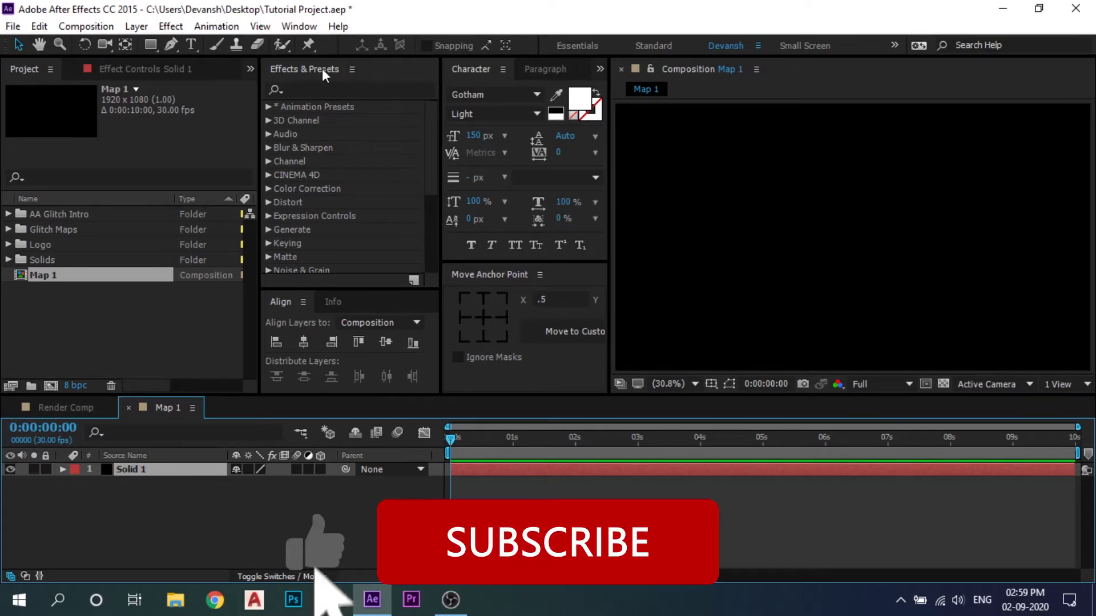
pyautogui.click(173, 513)
pyautogui.click(158, 470)
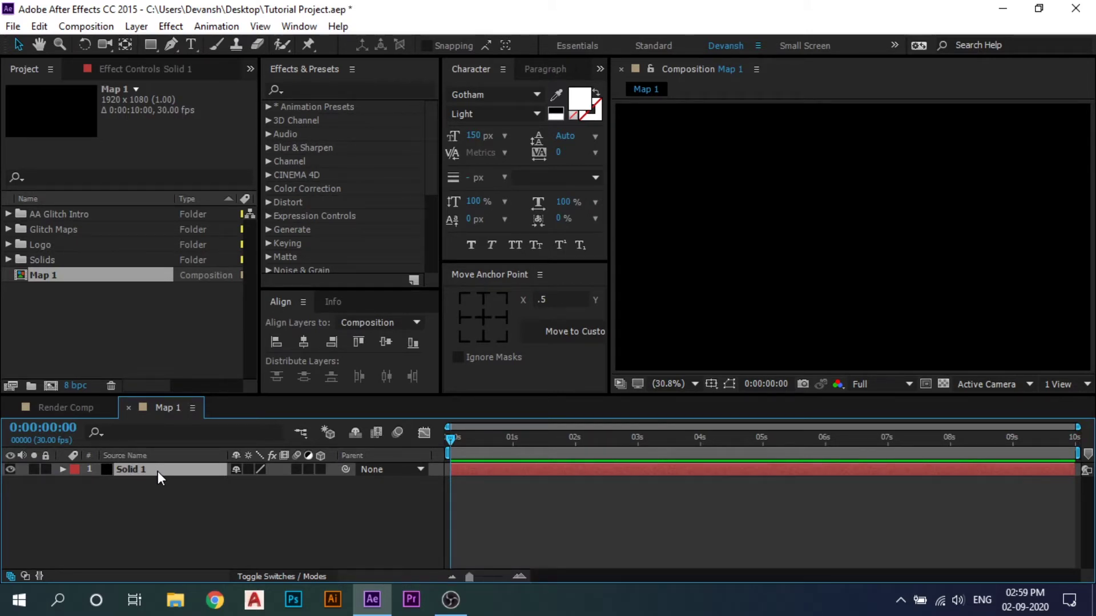
pyautogui.hotkey('ctrl', 'space')
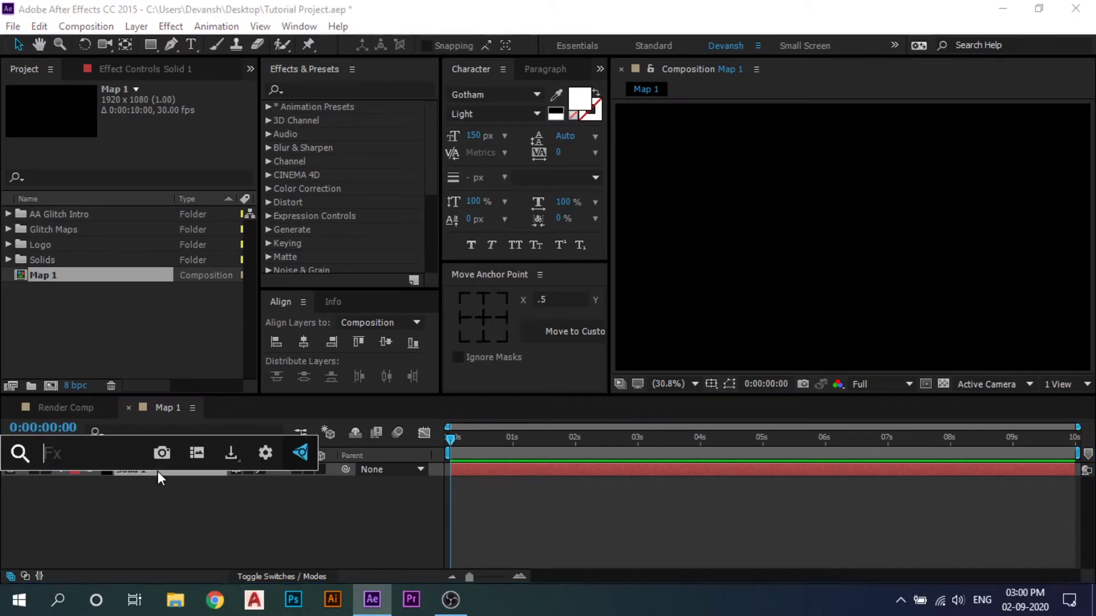
pyautogui.write('fra')
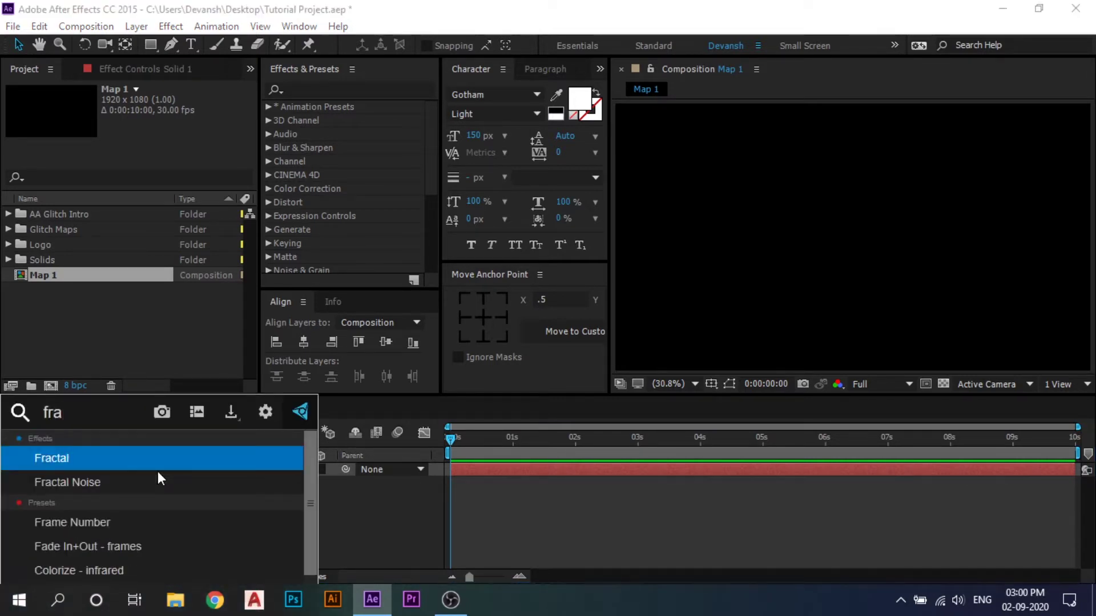
pyautogui.press('Down')
pyautogui.press('Return')
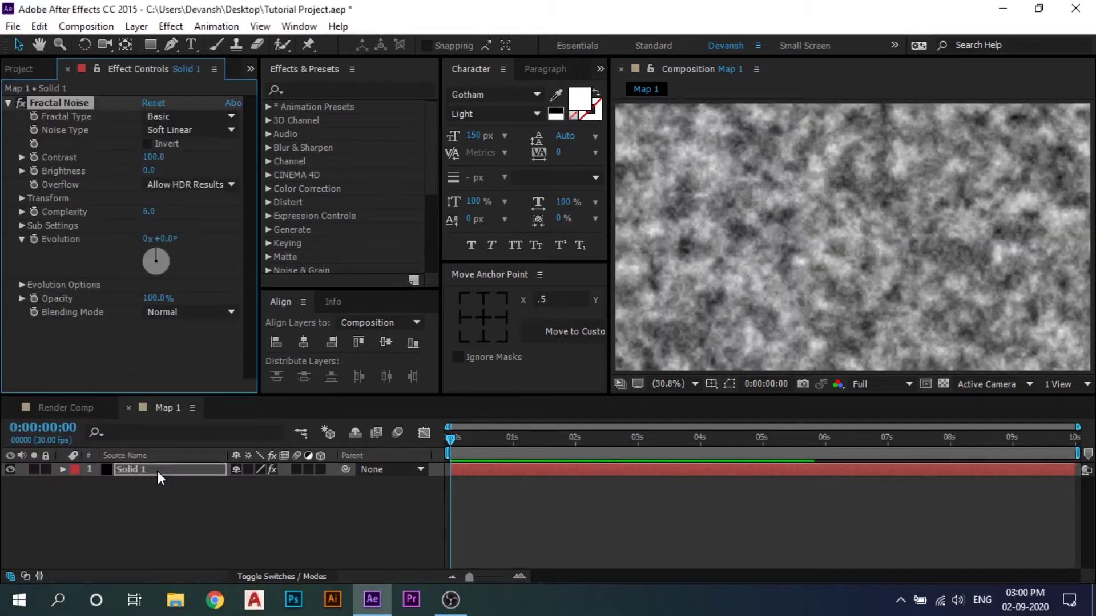
# Set the Fractal Noise contrast to 330 and its brightness to -30
pyautogui.click(153, 157)
pyautogui.write('330')
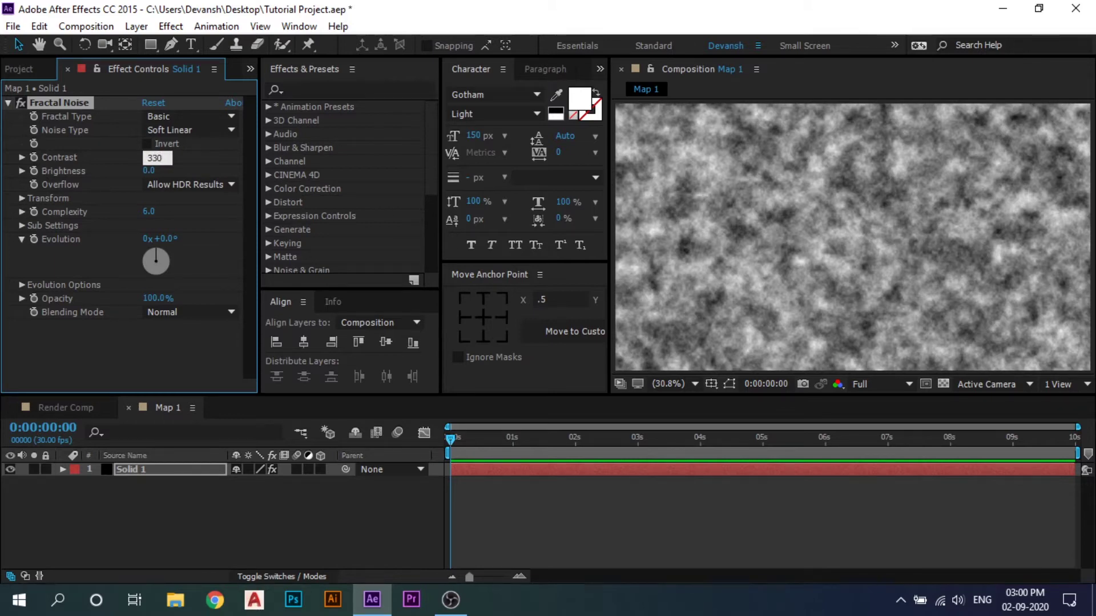
pyautogui.press('Return')
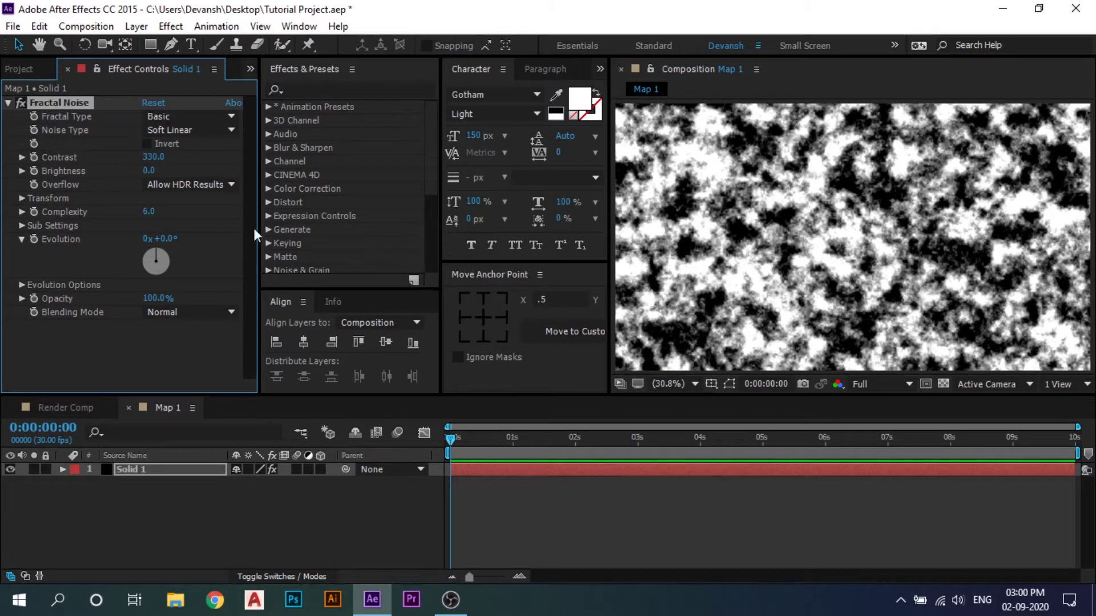
pyautogui.click(156, 169)
pyautogui.write('-30')
pyautogui.press('Return')
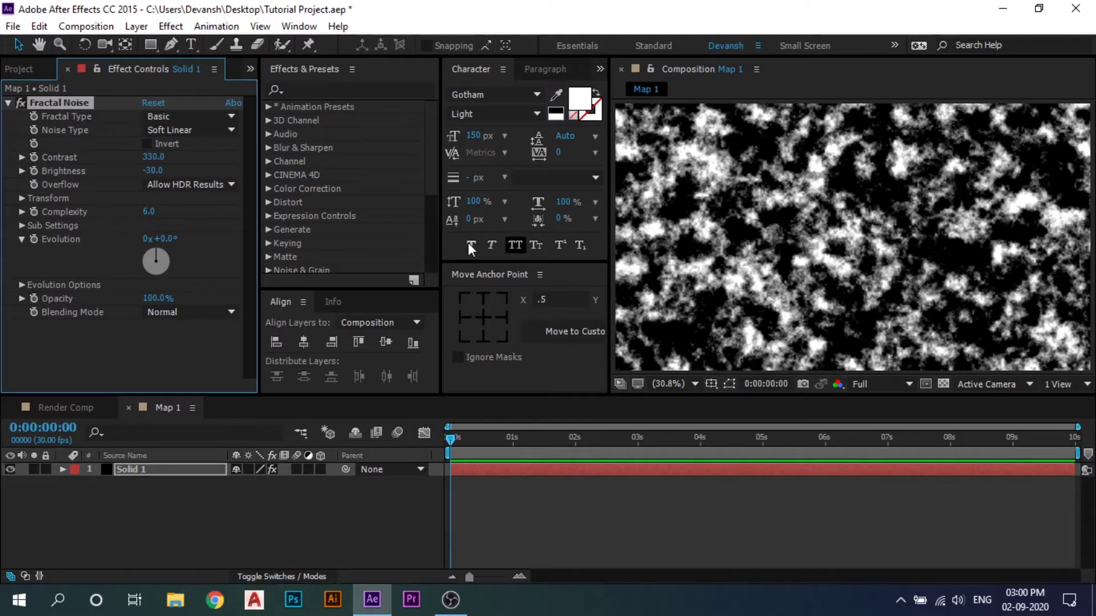
# Turn off uniform scaling for the Fractal Noise and set its scale width to 1500 and scale height to 15
pyautogui.click(22, 198)
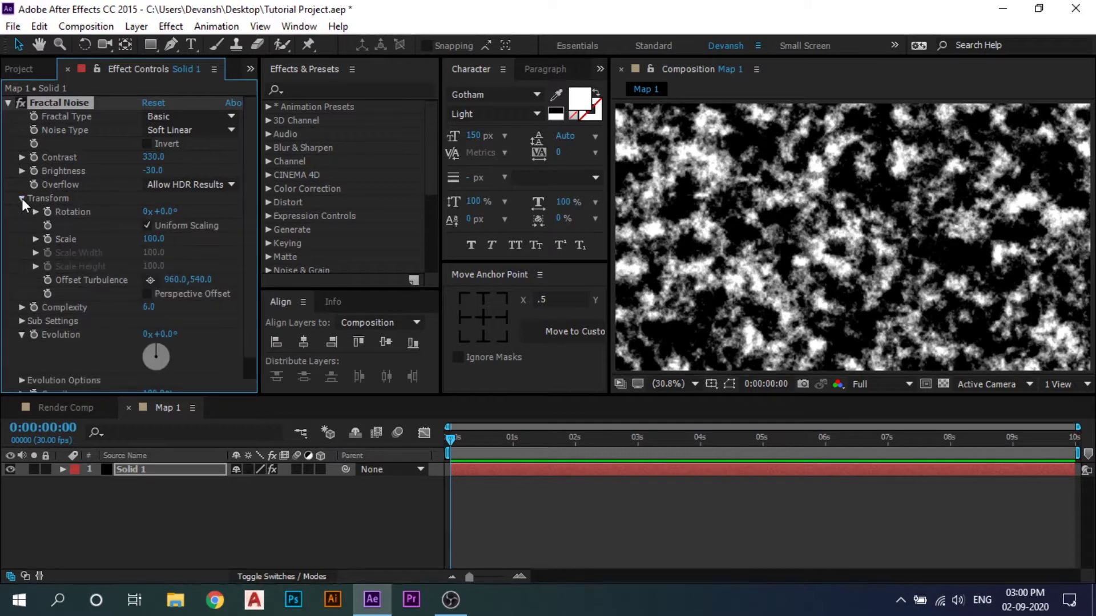
pyautogui.click(146, 226)
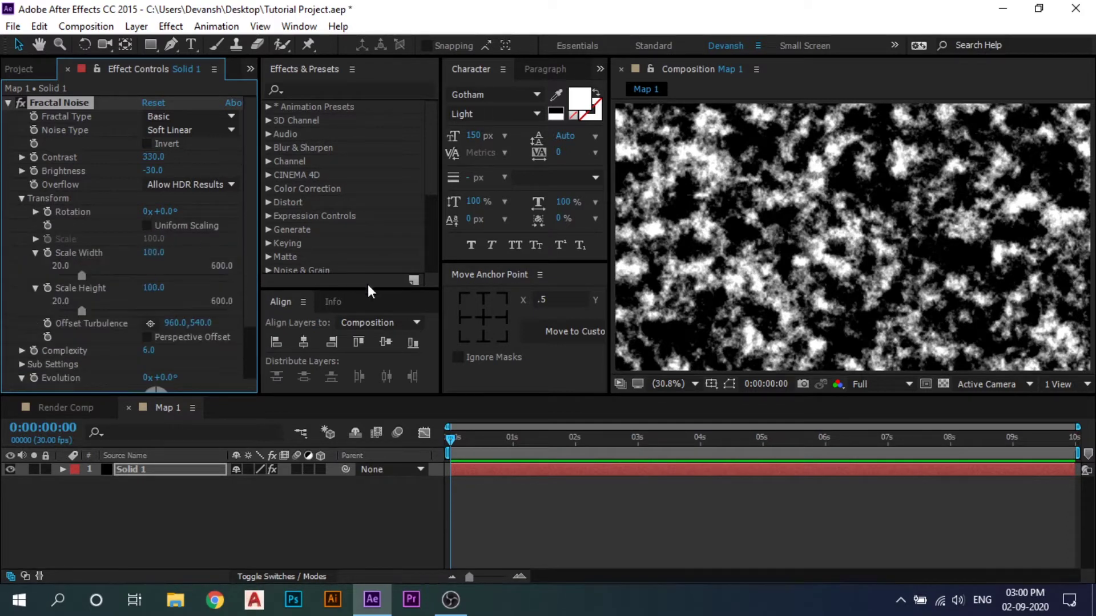
pyautogui.click(153, 253)
pyautogui.write('150')
pyautogui.press('Return')
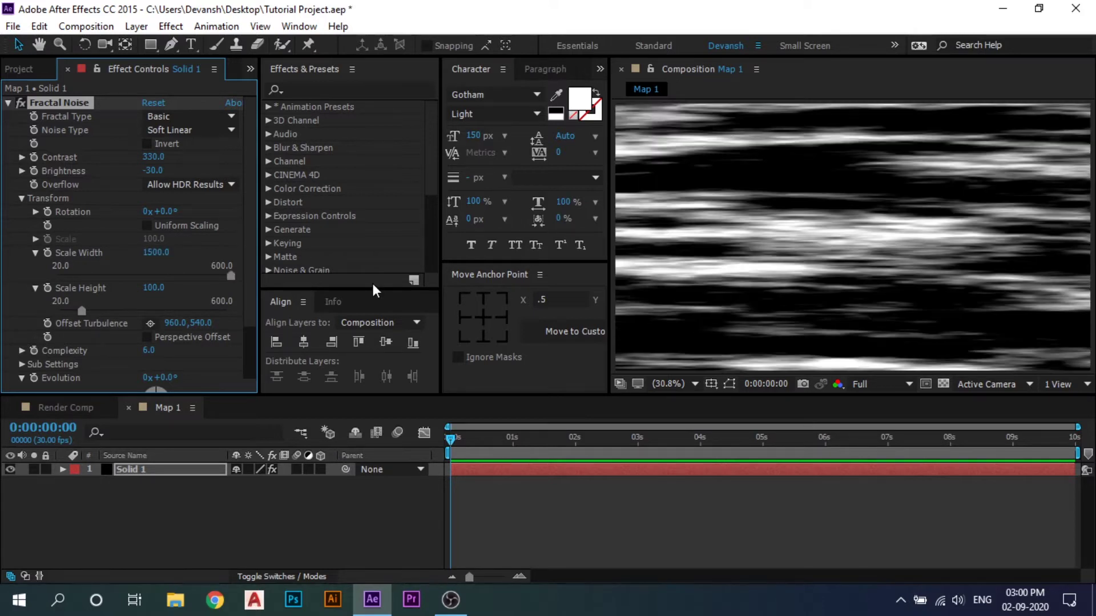
pyautogui.click(153, 288)
pyautogui.write('15')
pyautogui.press('Return')
# Add the expression time*400 to the Evolution property of the Fractal Noise
pyautogui.scroll(-3, 12, 338)
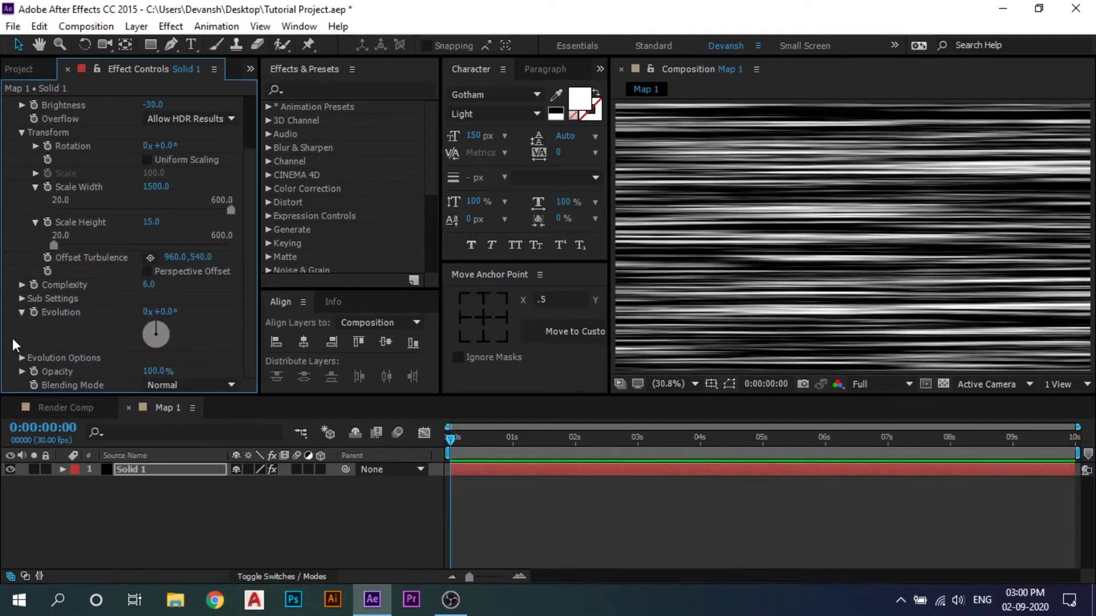
pyautogui.keyDown('alt'); pyautogui.click(35, 312); pyautogui.keyUp('alt')
pyautogui.press('BackSpace')
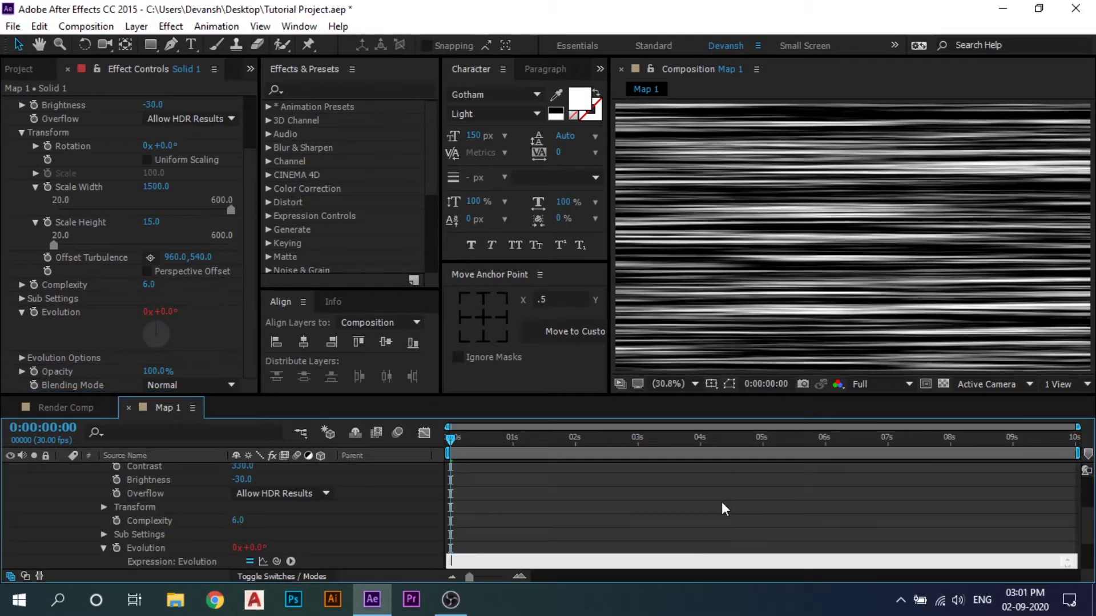
pyautogui.write('time*400')
pyautogui.click(722, 503)
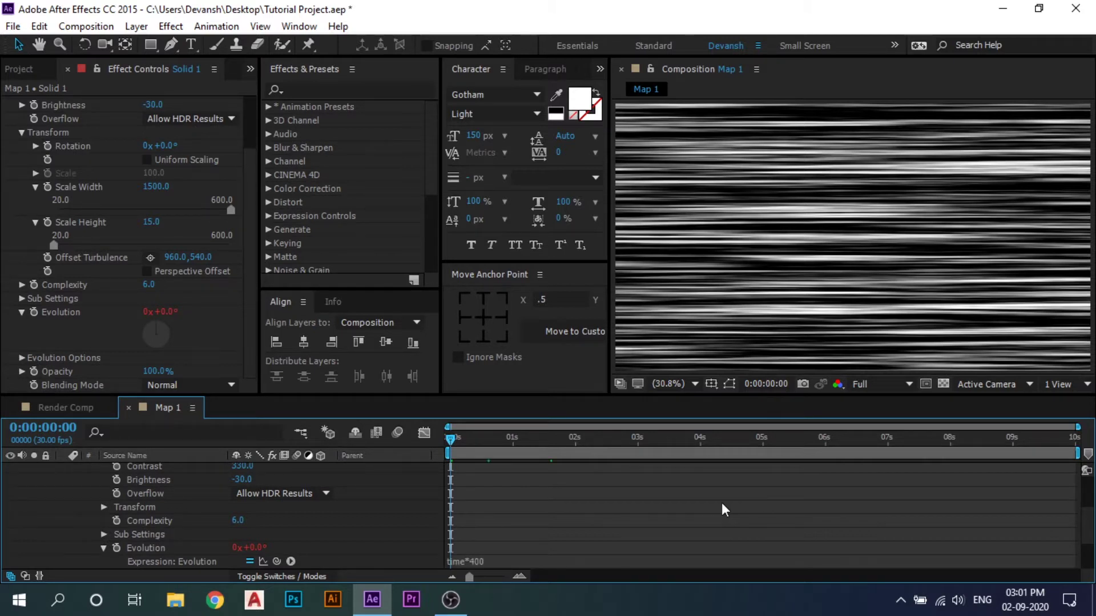
# Preview the animated noise streaks from the start of the Map 1 composition
pyautogui.click(506, 466)
pyautogui.press('space')
pyautogui.press('space')
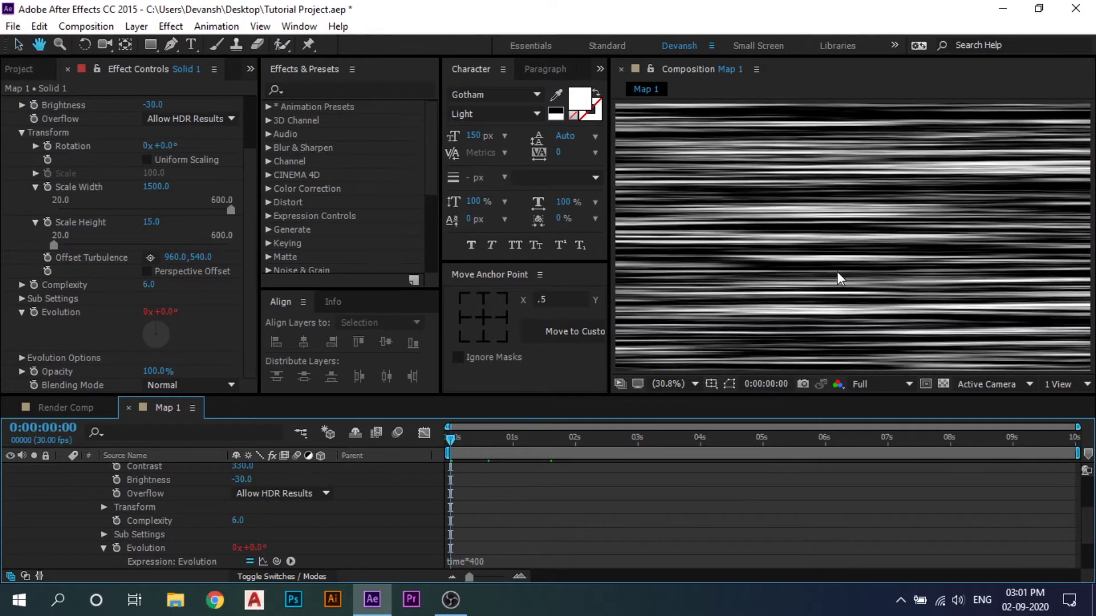
pyautogui.press('space')
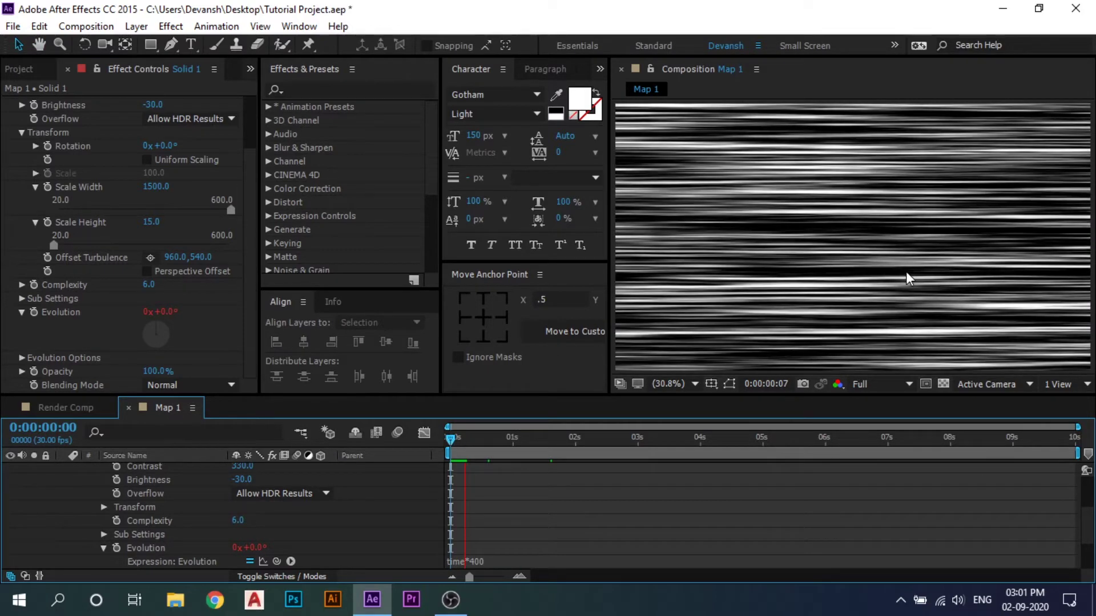
pyautogui.press('space')
pyautogui.moveTo(451, 439); pyautogui.dragTo(464, 467)
pyautogui.press('space')
# Lower the preview resolution to Third, play the animation and return the playhead to the start
pyautogui.click(878, 382)
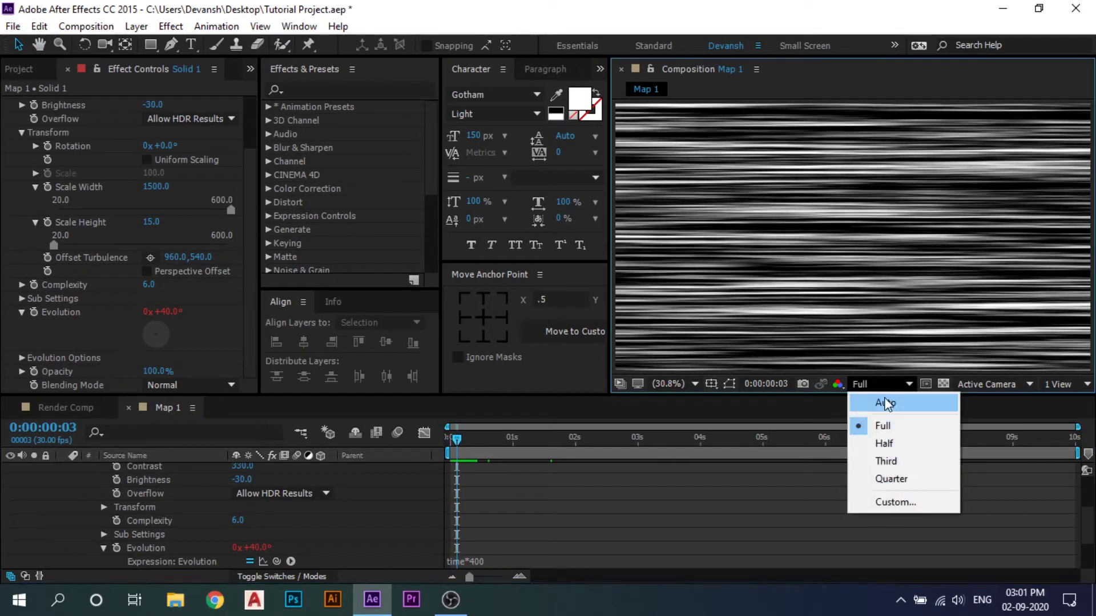
pyautogui.click(889, 461)
pyautogui.press('space')
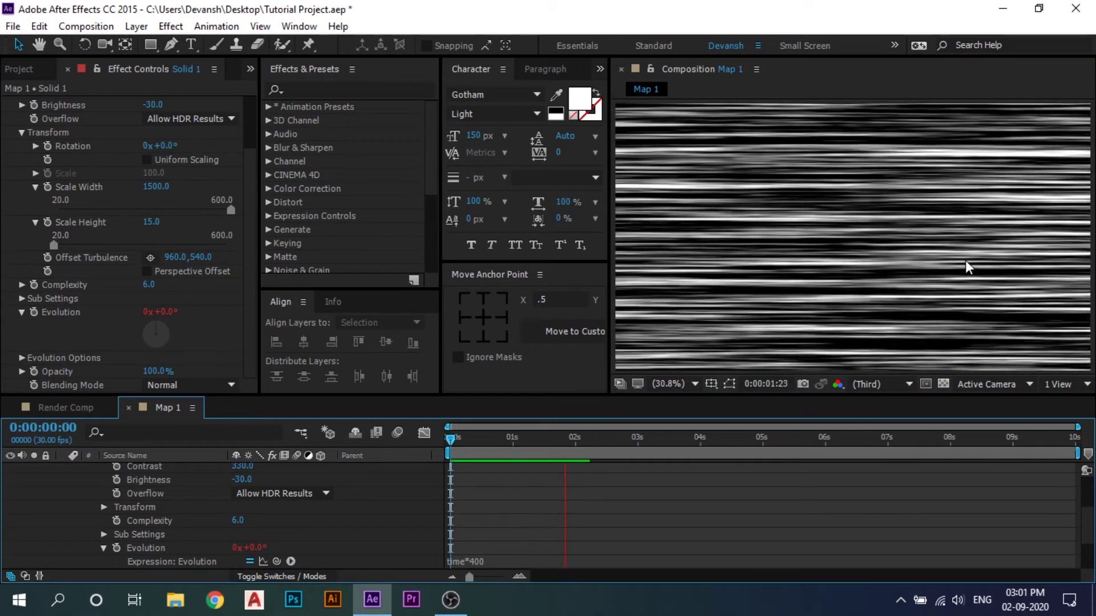
pyautogui.press('space')
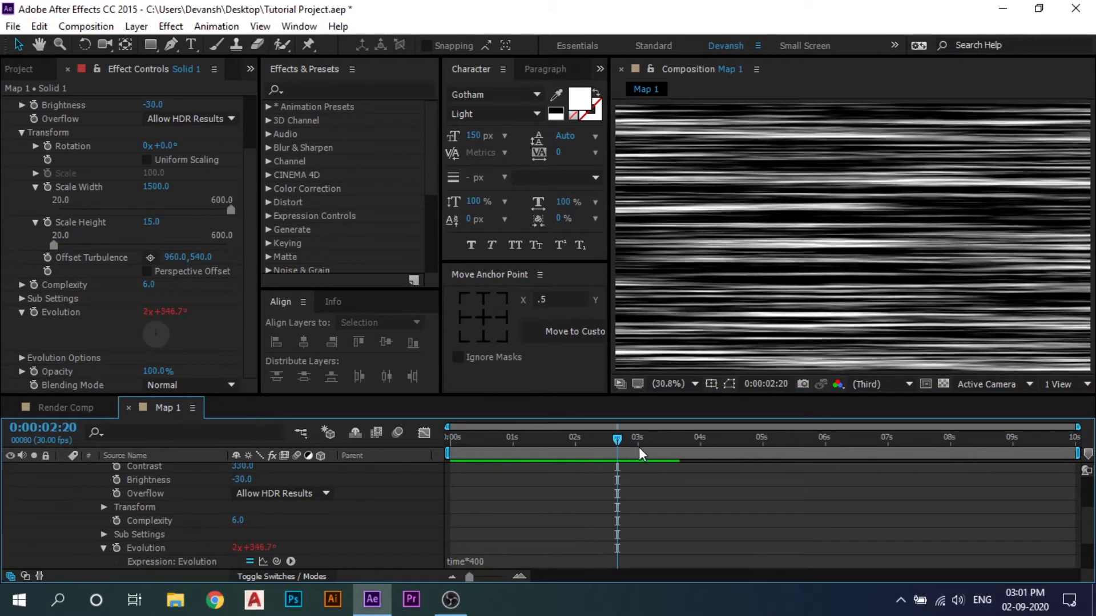
pyautogui.moveTo(639, 447); pyautogui.dragTo(428, 453)
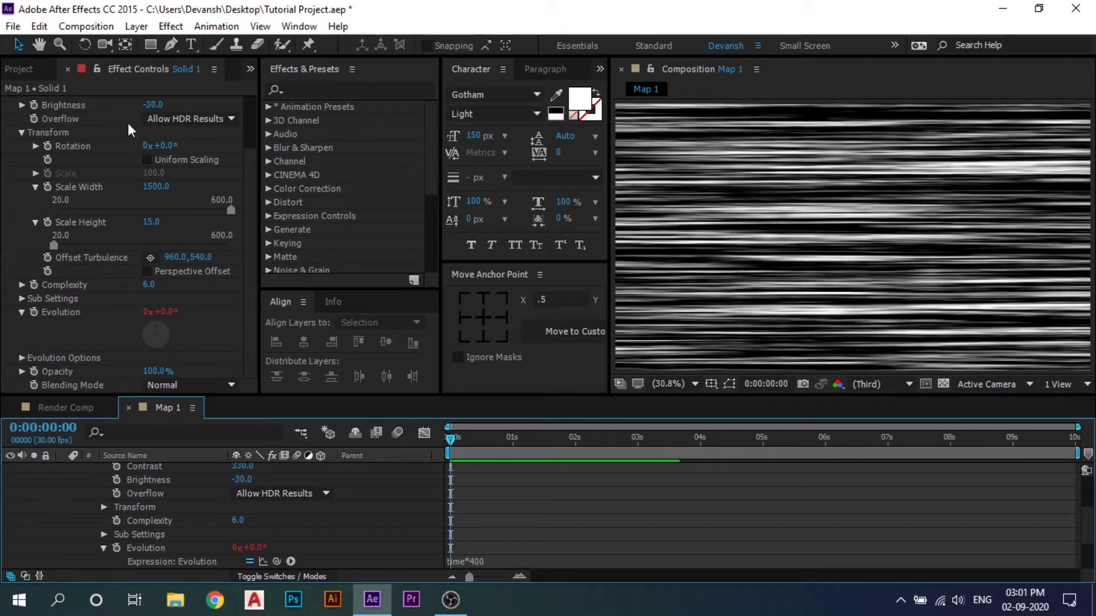
# Duplicate the Map 1 composition in the project and open the copy
pyautogui.click(23, 69)
pyautogui.click(104, 322)
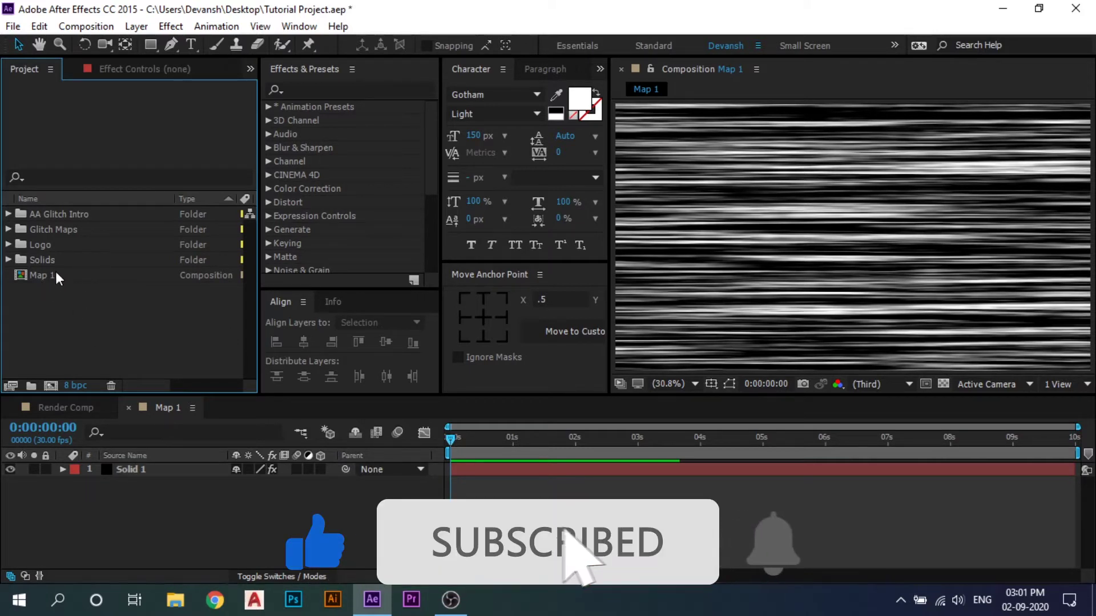
pyautogui.click(50, 276)
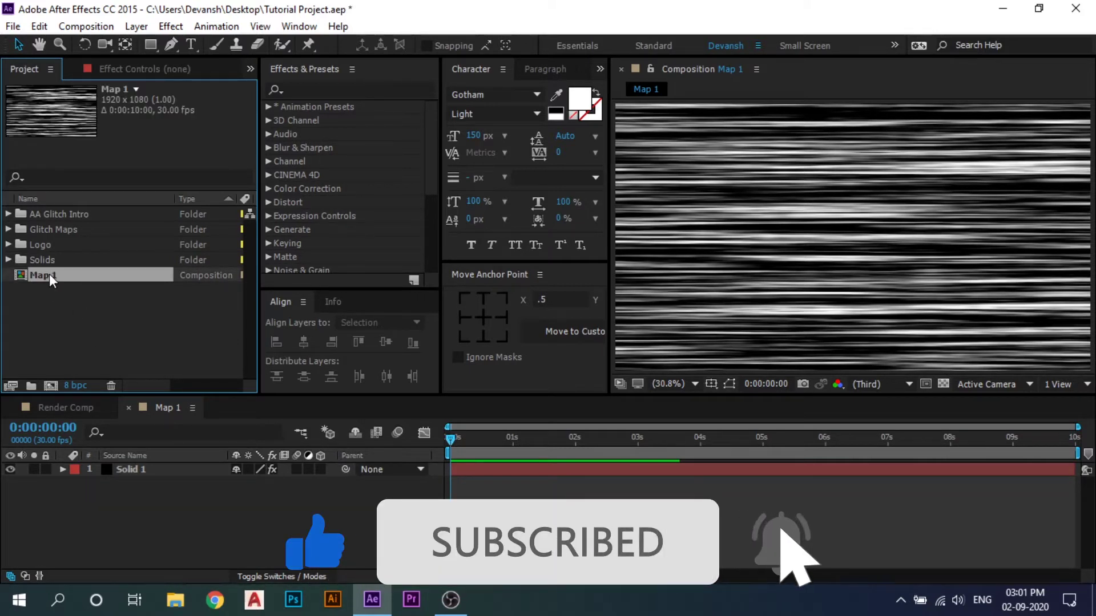
pyautogui.hotkey('ctrl', 'd')
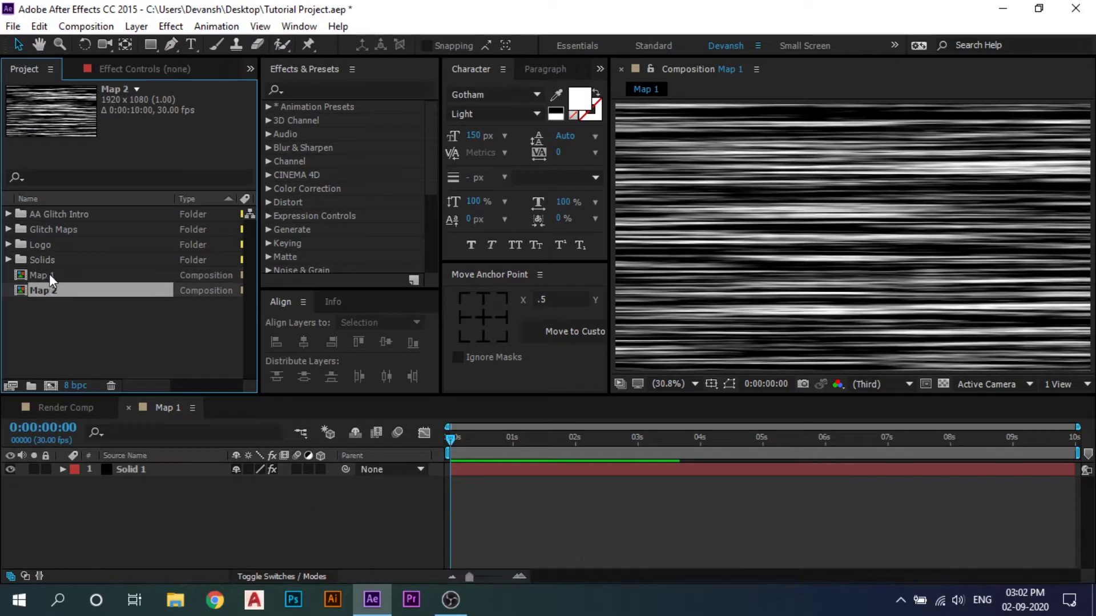
pyautogui.click(103, 324)
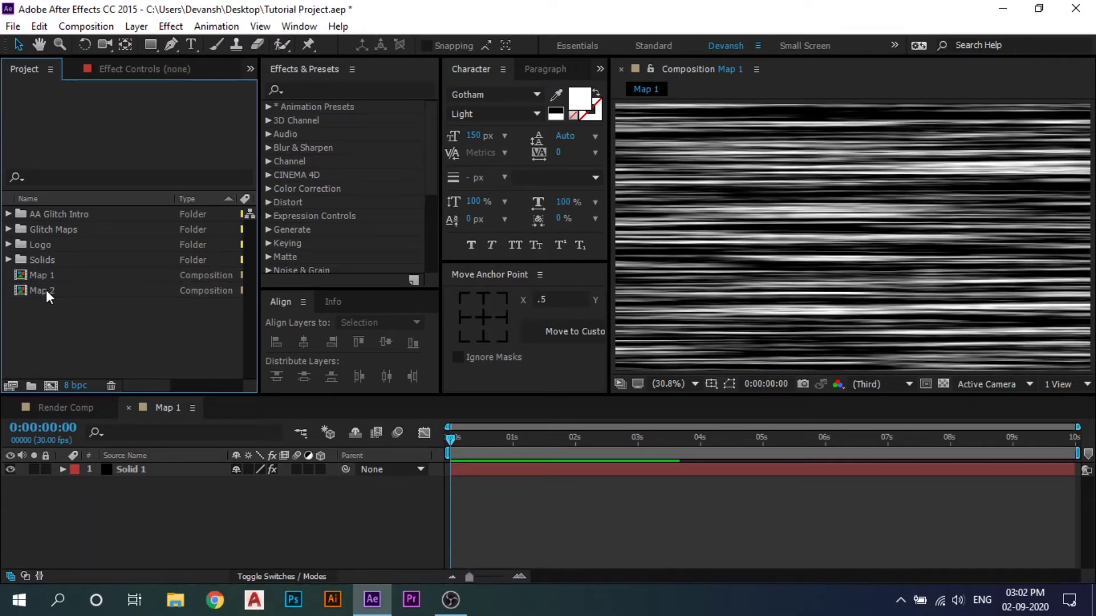
pyautogui.doubleClick(45, 290)
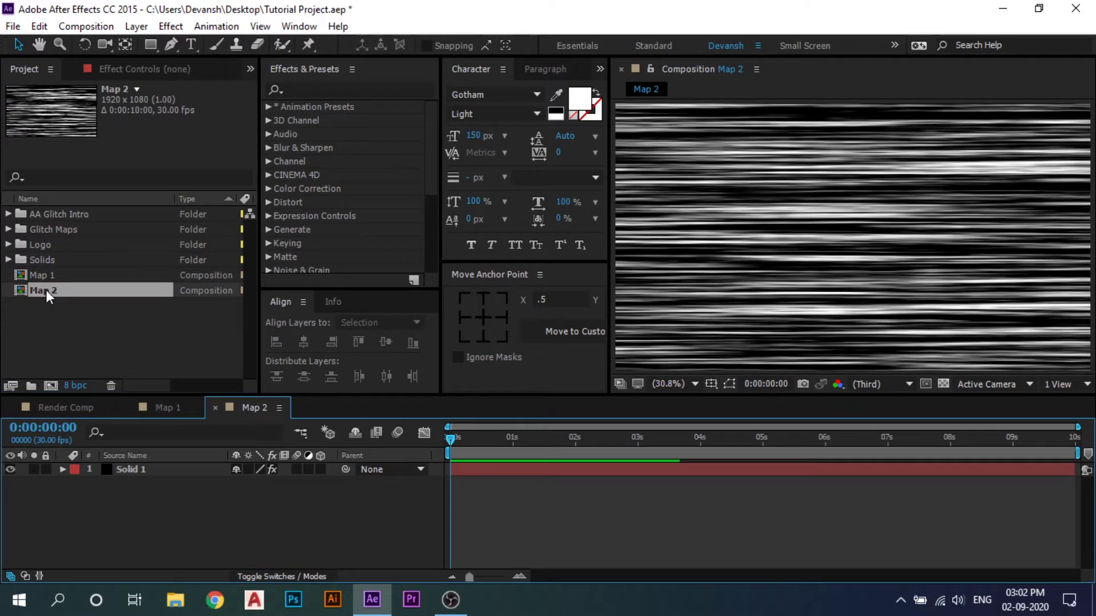
# At 2 seconds in Map 2, start keyframing the Fractal Noise Brightness of Solid 1 and set it to 179
pyautogui.moveTo(550, 442); pyautogui.dragTo(575, 439)
pyautogui.click(132, 470)
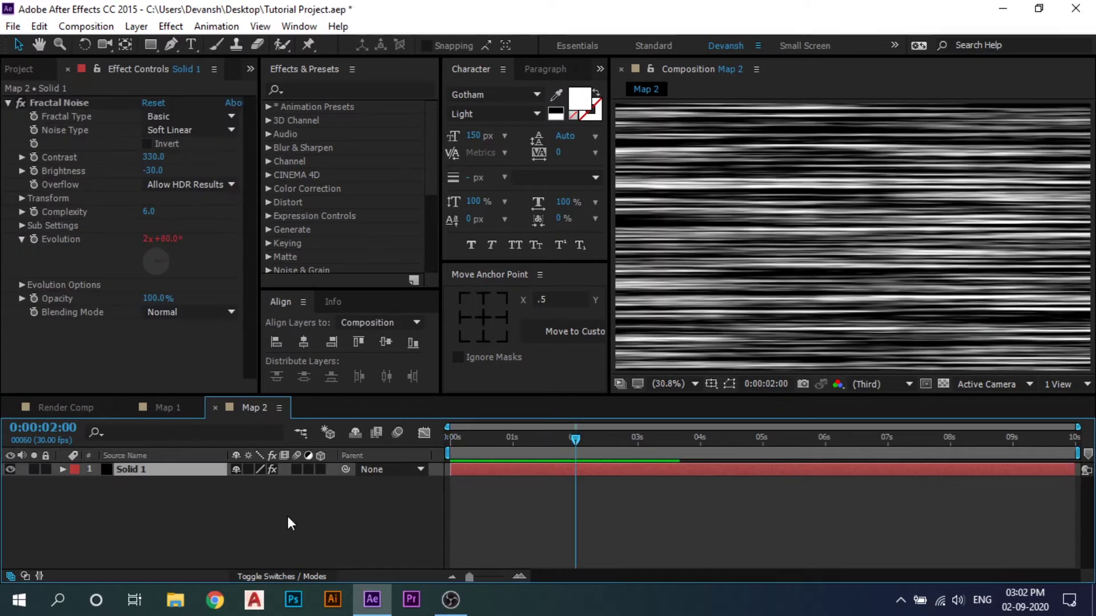
pyautogui.click(286, 516)
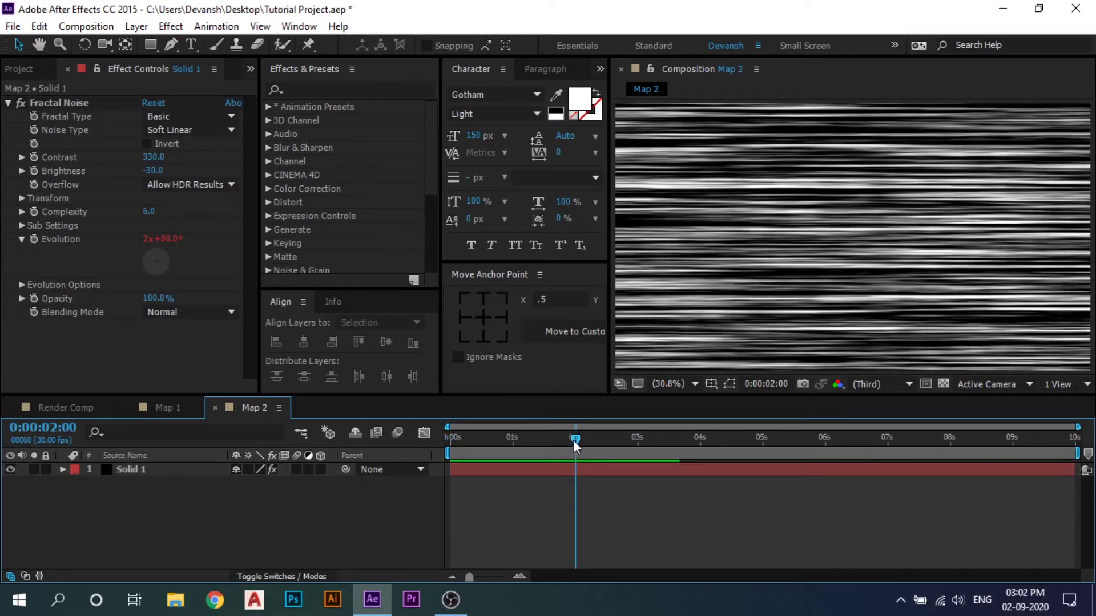
pyautogui.click(38, 173)
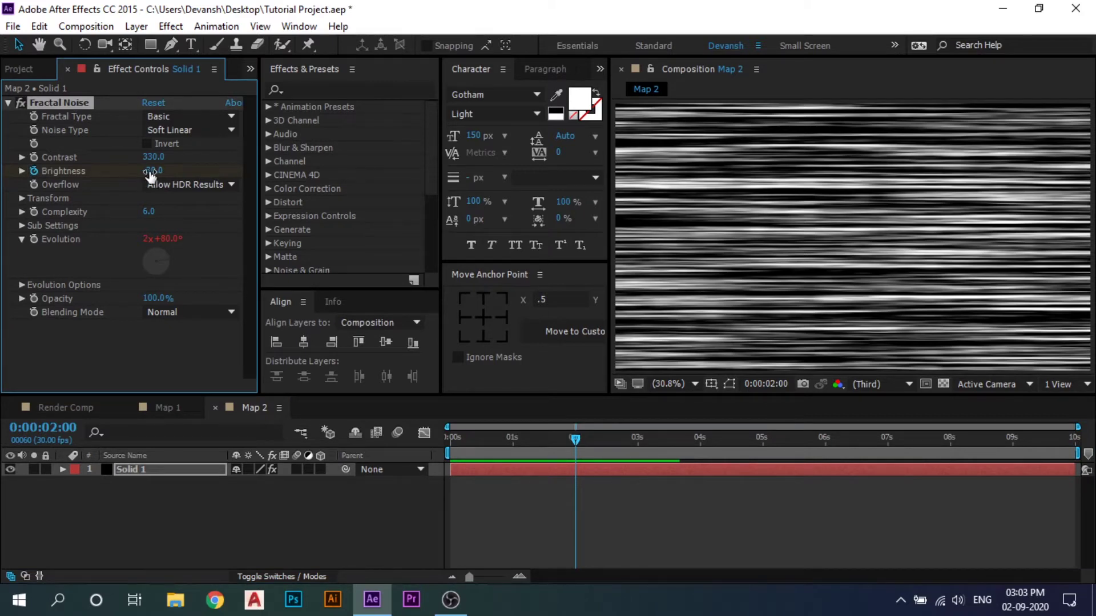
pyautogui.moveTo(150, 173); pyautogui.dragTo(327, 181)
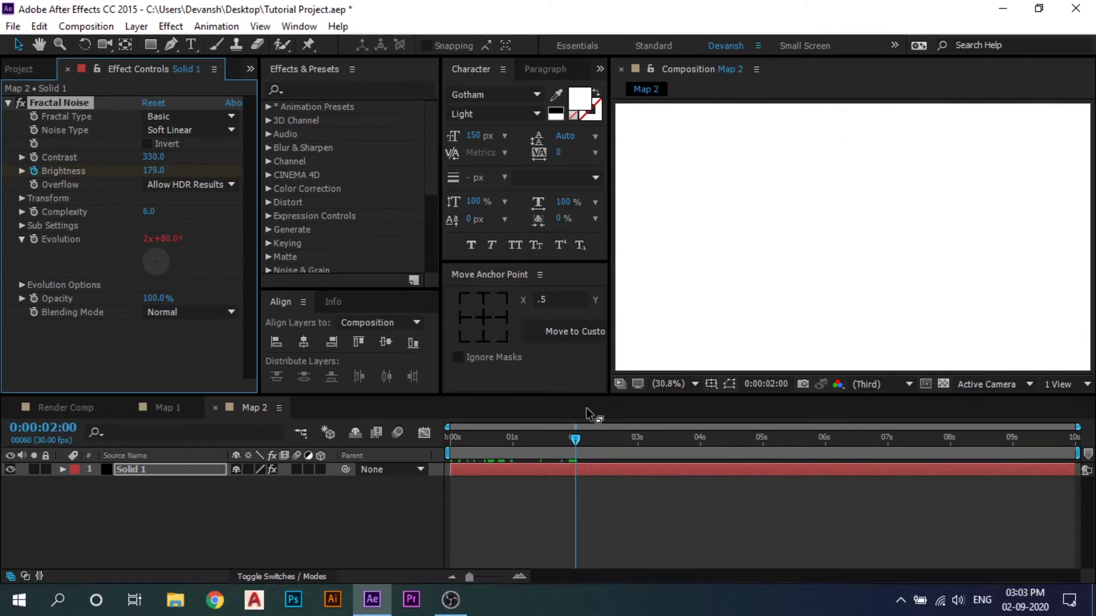
# Keyframe the Fractal Noise Brightness at -192 at the start of Map 2 and preview the animation
pyautogui.moveTo(590, 439); pyautogui.dragTo(406, 438)
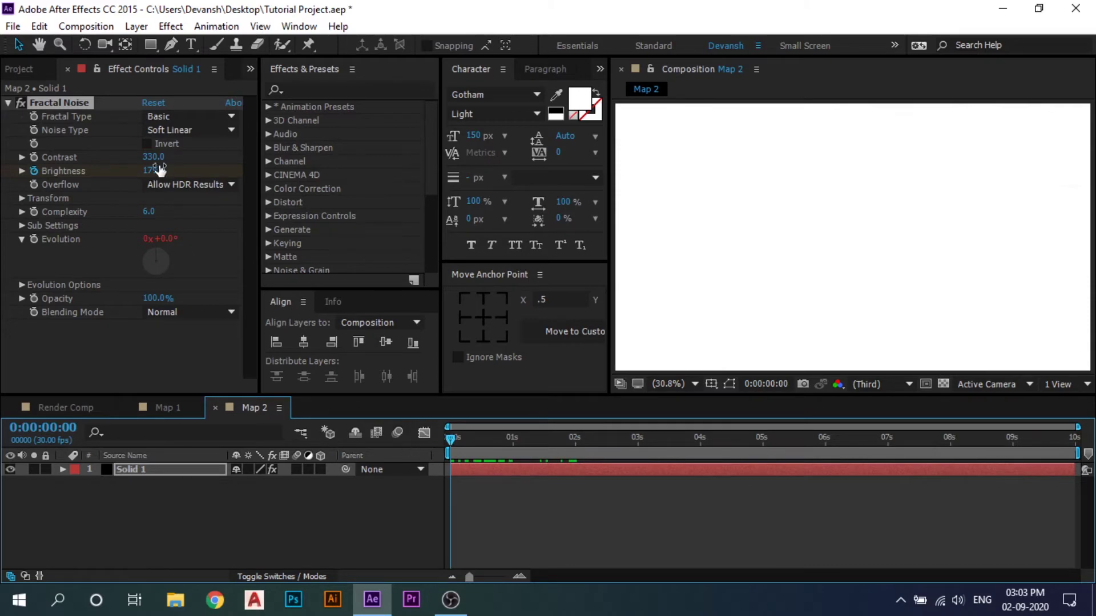
pyautogui.moveTo(153, 170); pyautogui.dragTo(1, 200)
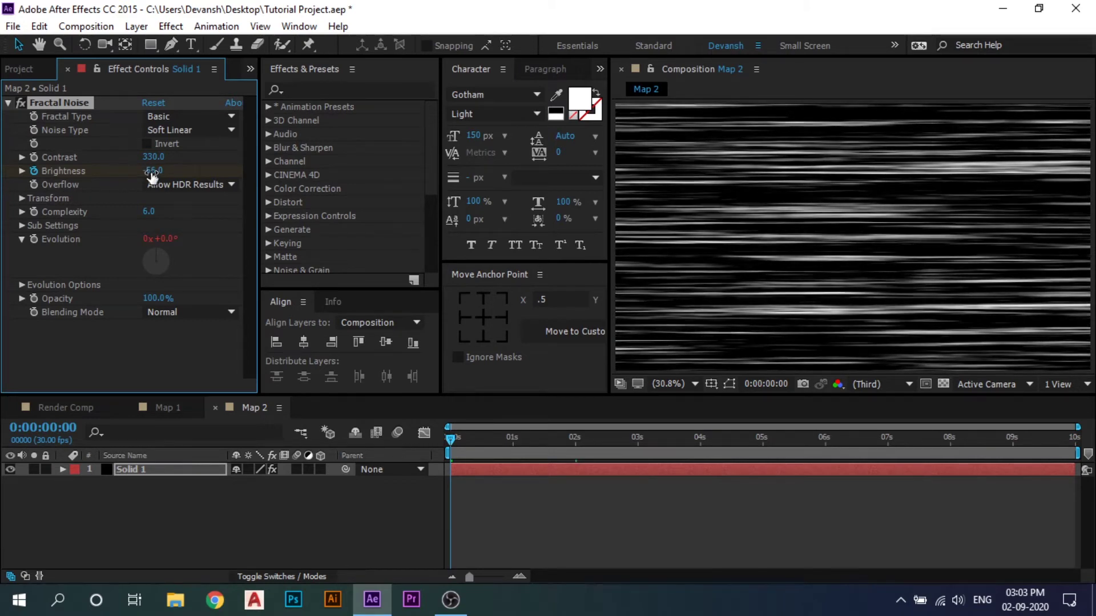
pyautogui.moveTo(150, 173); pyautogui.dragTo(55, 188)
pyautogui.click(531, 517)
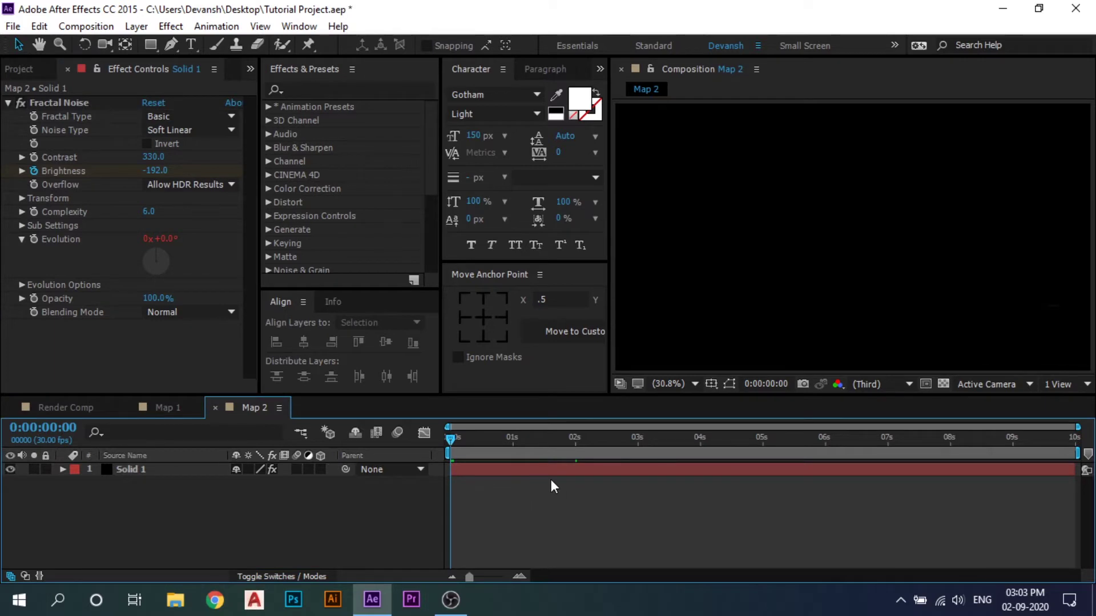
pyautogui.press('space')
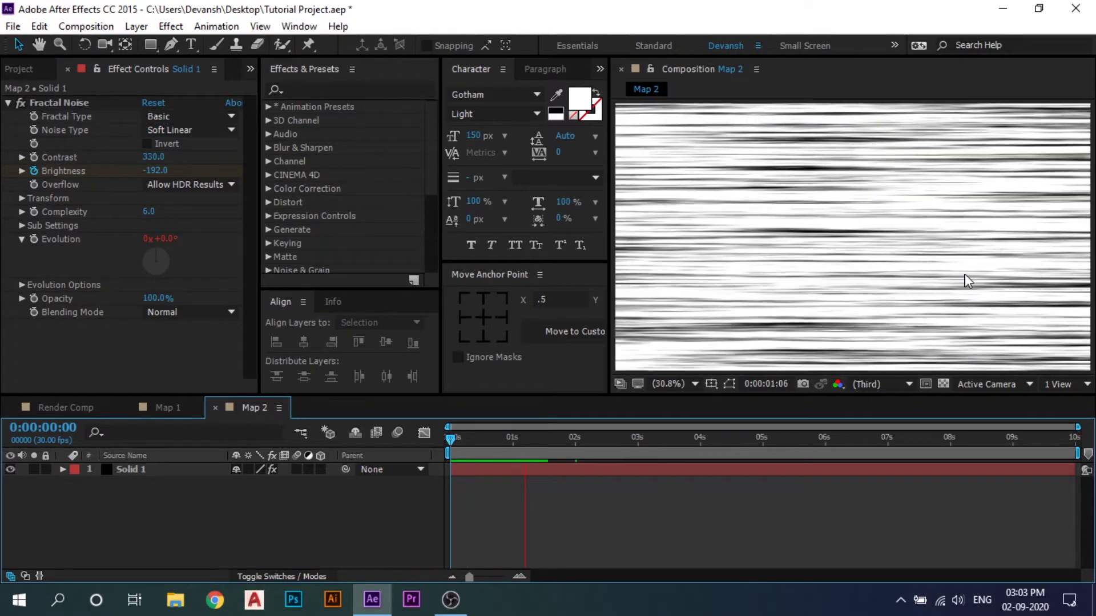
pyautogui.press('space')
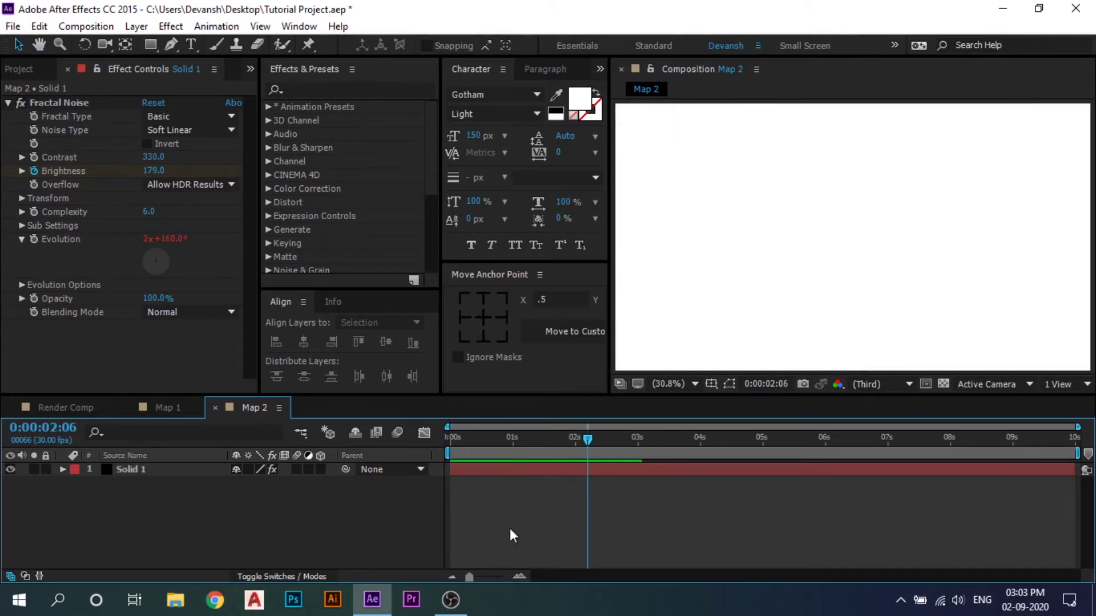
# Create a new 1920 x 1080, 30 fps, 10-second composition named Map 3
pyautogui.click(16, 67)
pyautogui.click(79, 336)
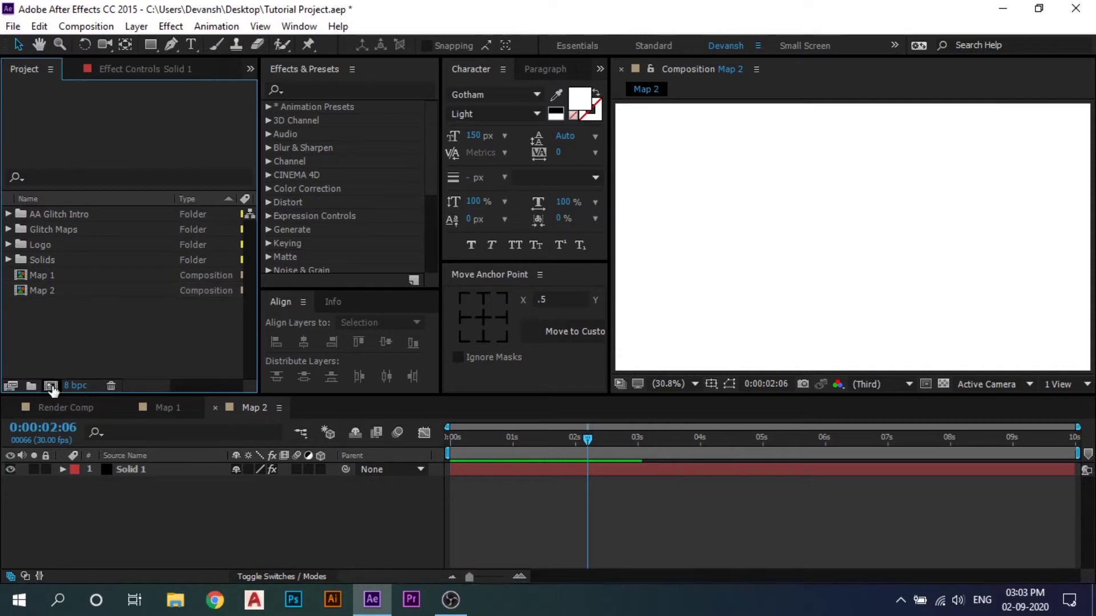
pyautogui.click(51, 389)
pyautogui.press('BackSpace')
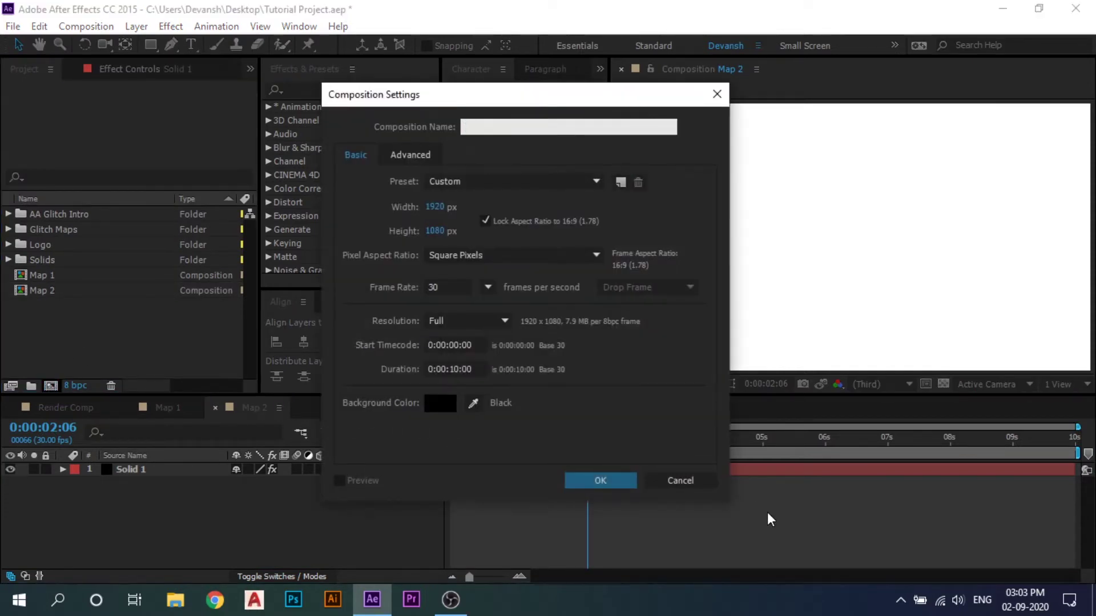
pyautogui.write('Map 3')
pyautogui.press('Return')
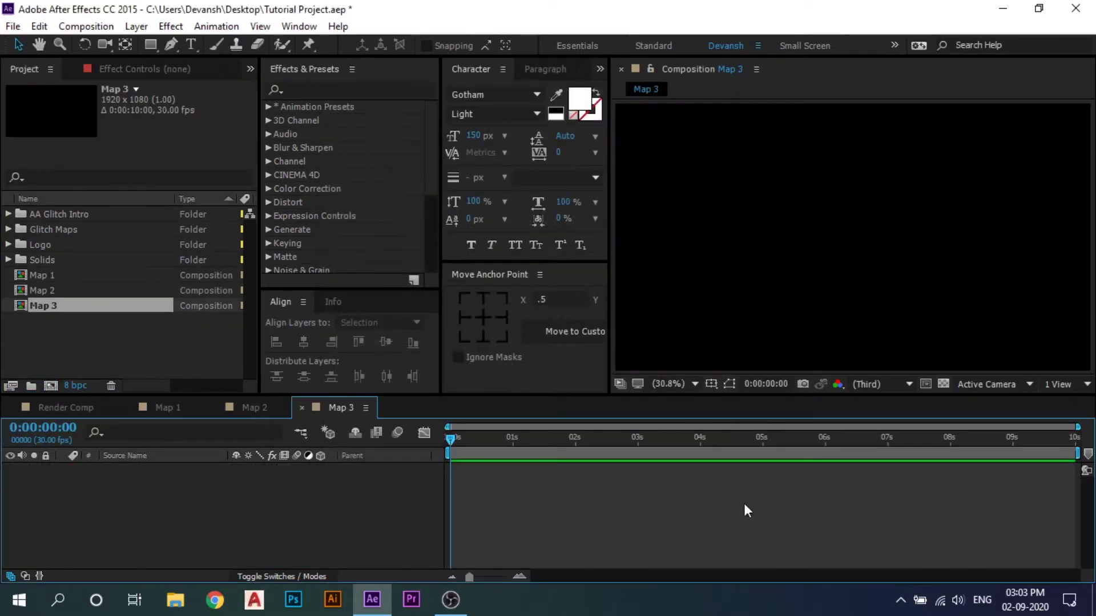
# Add a black 1920 x 1080 solid layer named Solid 2 to the Map 3 composition
pyautogui.rightClick(187, 488)
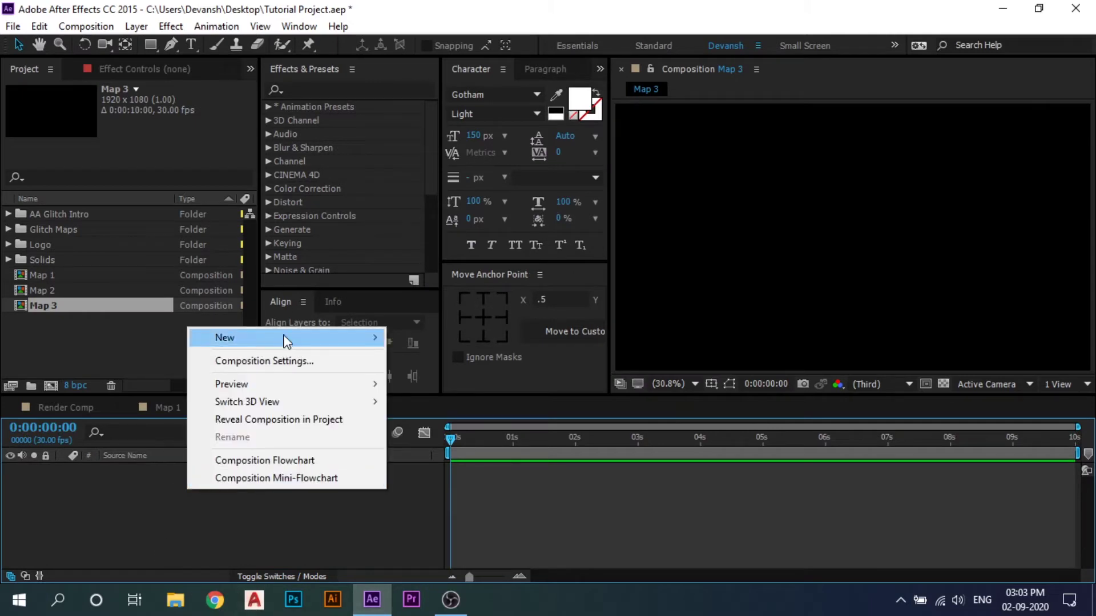
pyautogui.moveTo(285, 338)
pyautogui.click(456, 378)
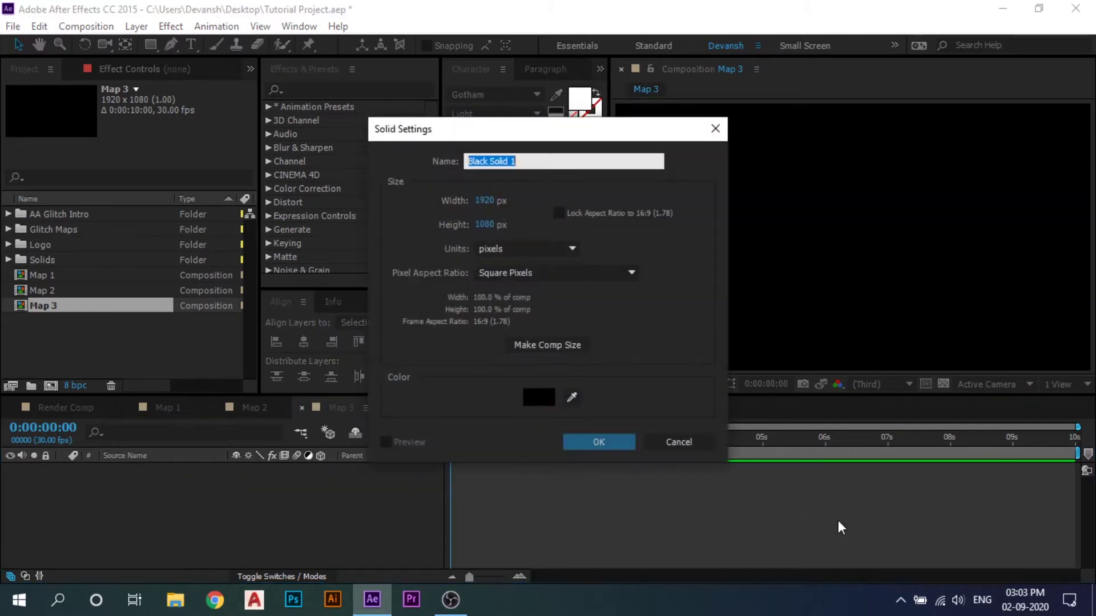
pyautogui.press('BackSpace')
pyautogui.write('Solid 2')
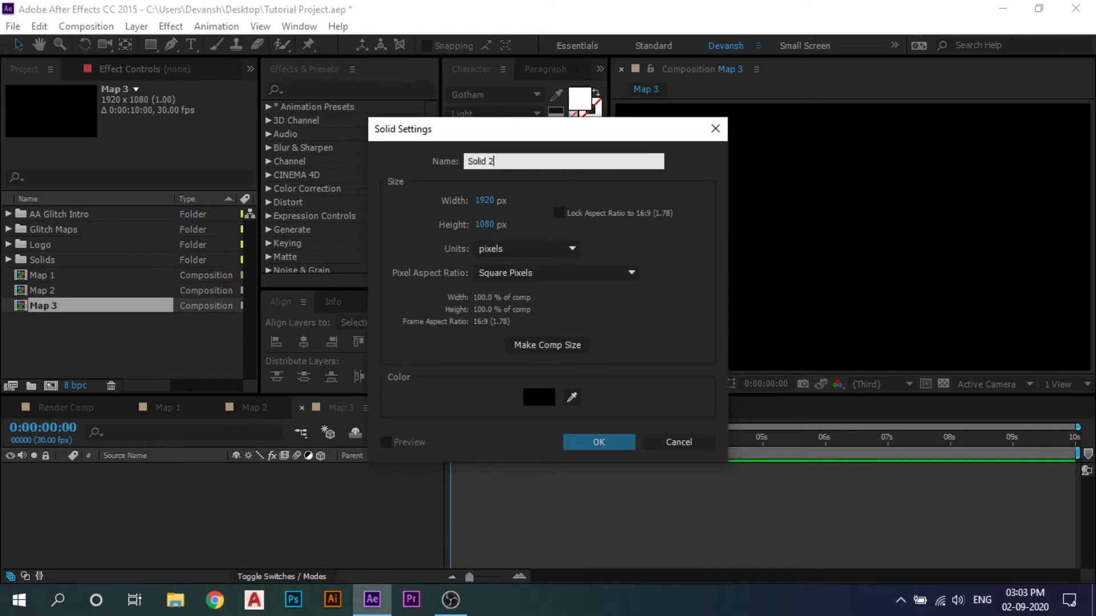
pyautogui.press('Return')
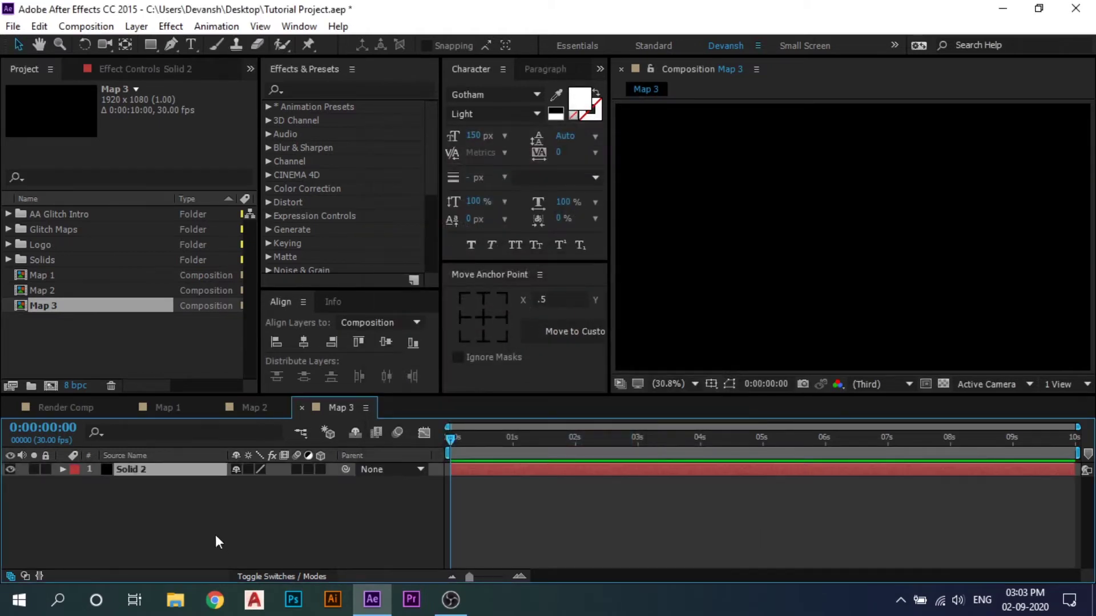
# Apply the Fractal Noise effect to the Solid 2 layer
pyautogui.click(149, 484)
pyautogui.click(149, 468)
pyautogui.hotkey('ctrl', 'space')
pyautogui.write('frac')
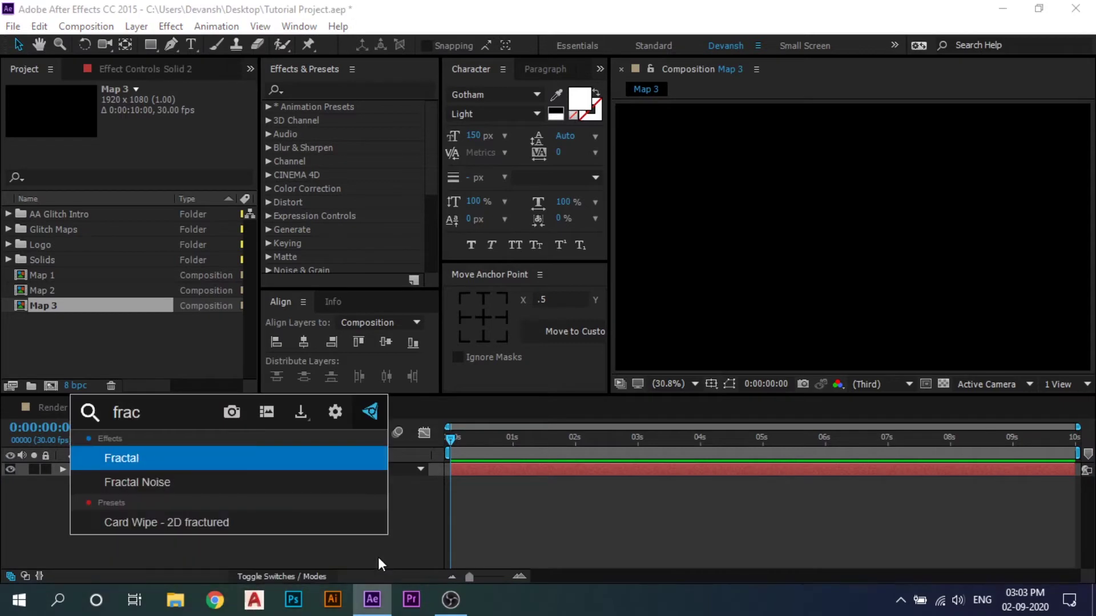
pyautogui.press('Down')
pyautogui.press('Return')
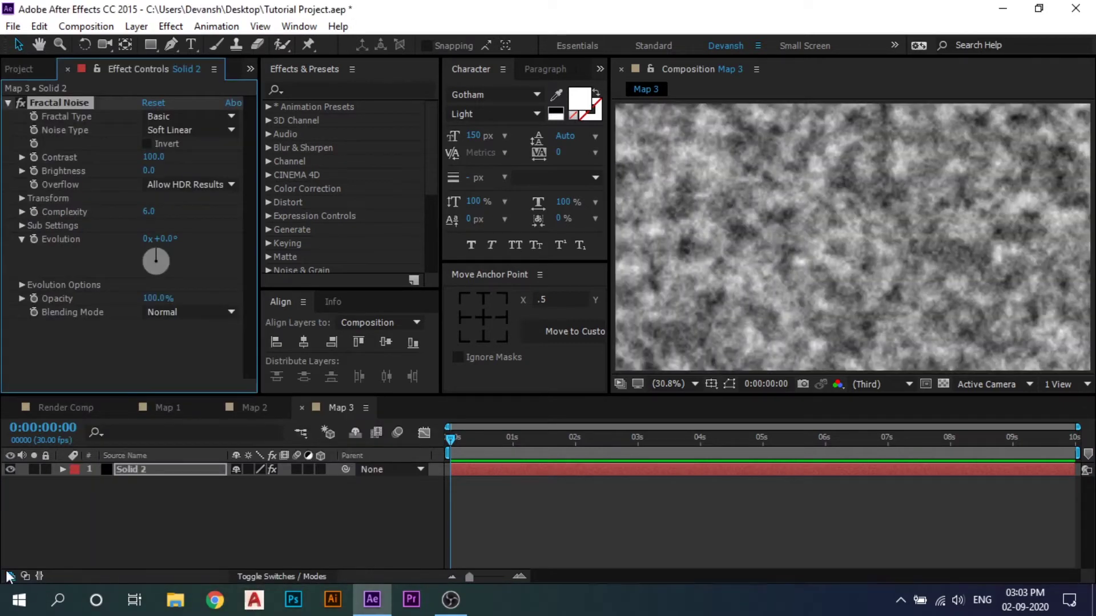
# Set the Contrast of Solid 2's Fractal Noise to 1050 and its Brightness to -250
pyautogui.click(190, 503)
pyautogui.click(157, 471)
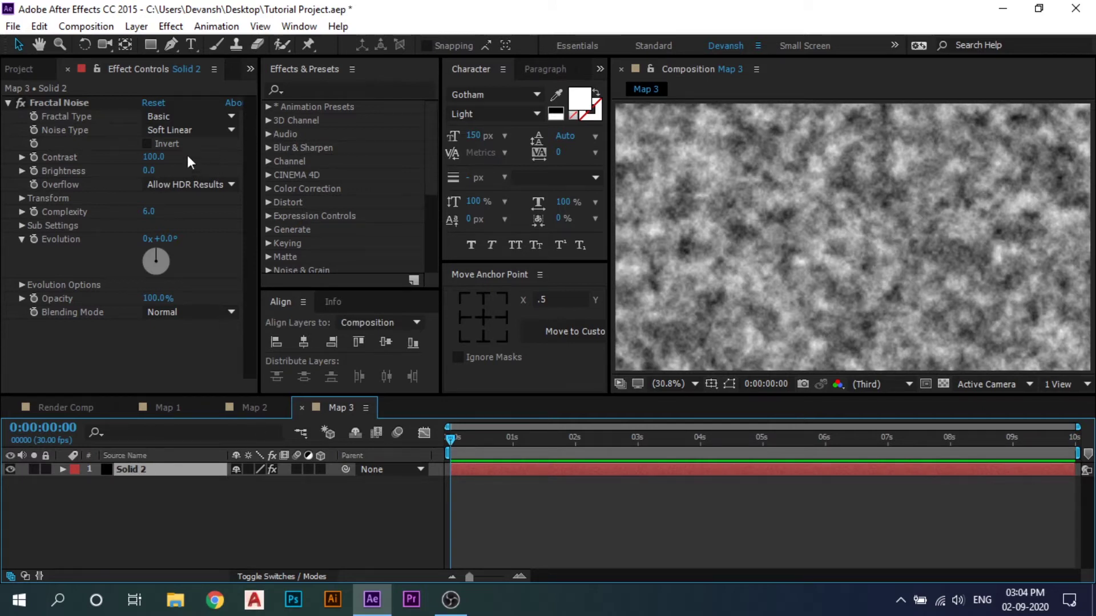
pyautogui.click(146, 157)
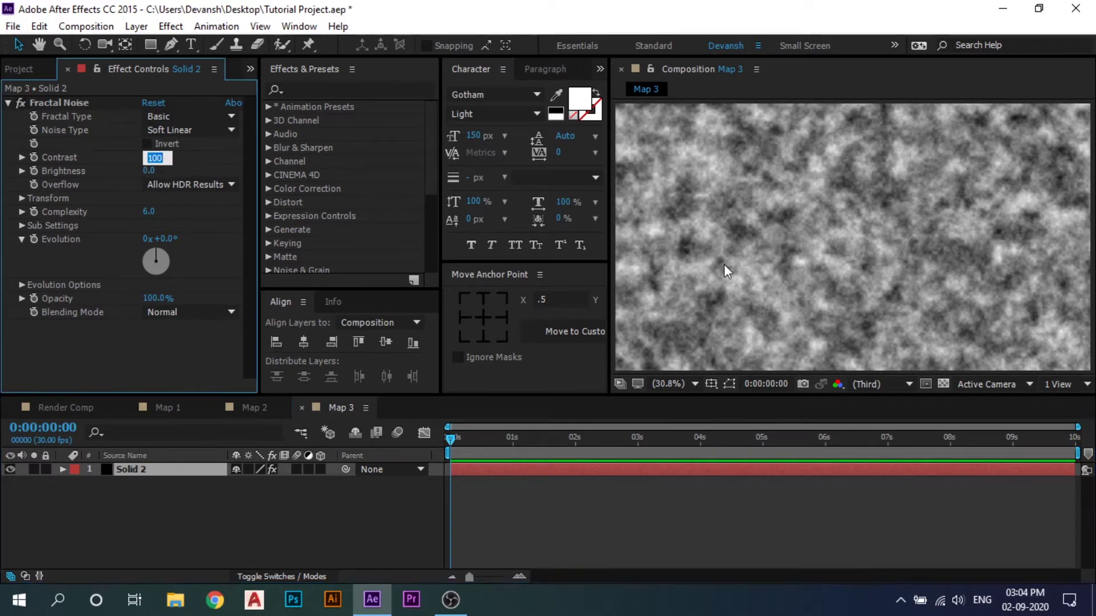
pyautogui.write('1050')
pyautogui.press('Return')
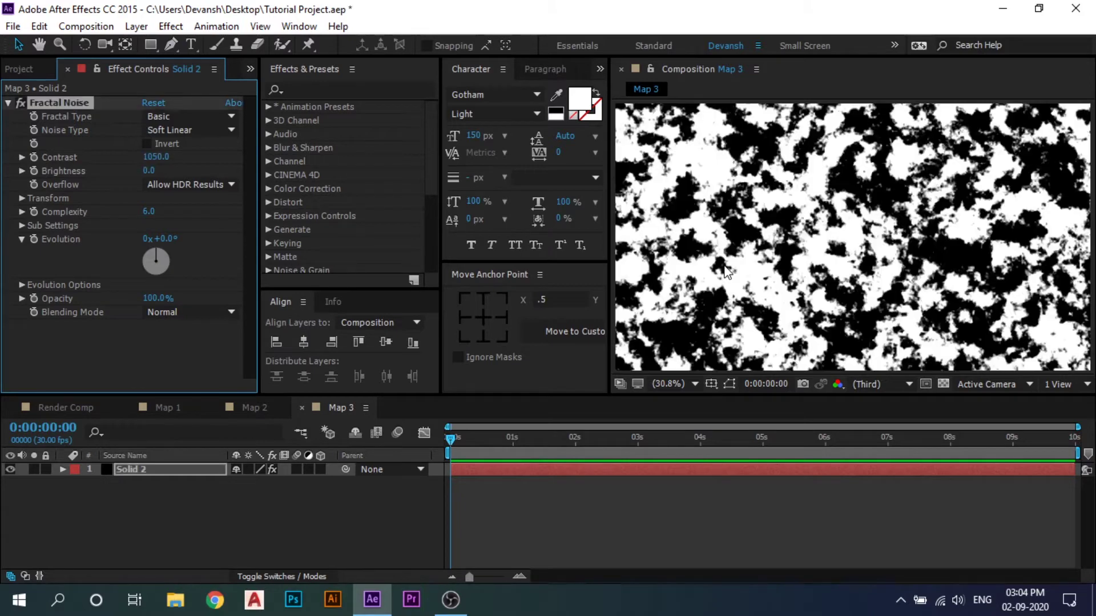
pyautogui.click(149, 172)
pyautogui.write('-250')
pyautogui.press('Return')
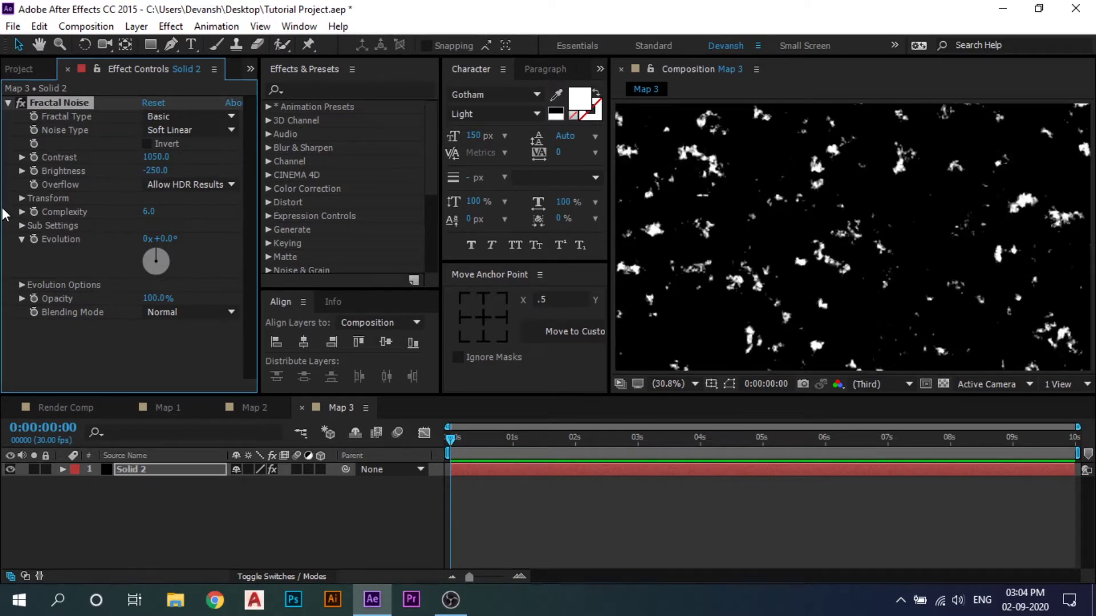
# Turn off Uniform Scaling in the Fractal Noise transform settings and set Scale Width to 3000
pyautogui.click(23, 199)
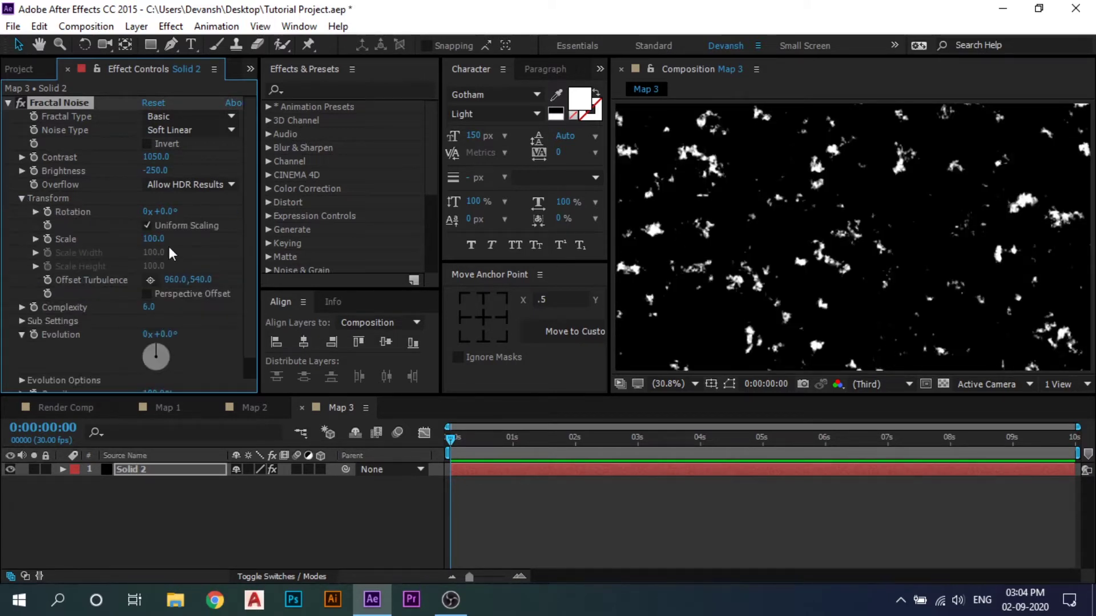
pyautogui.click(149, 225)
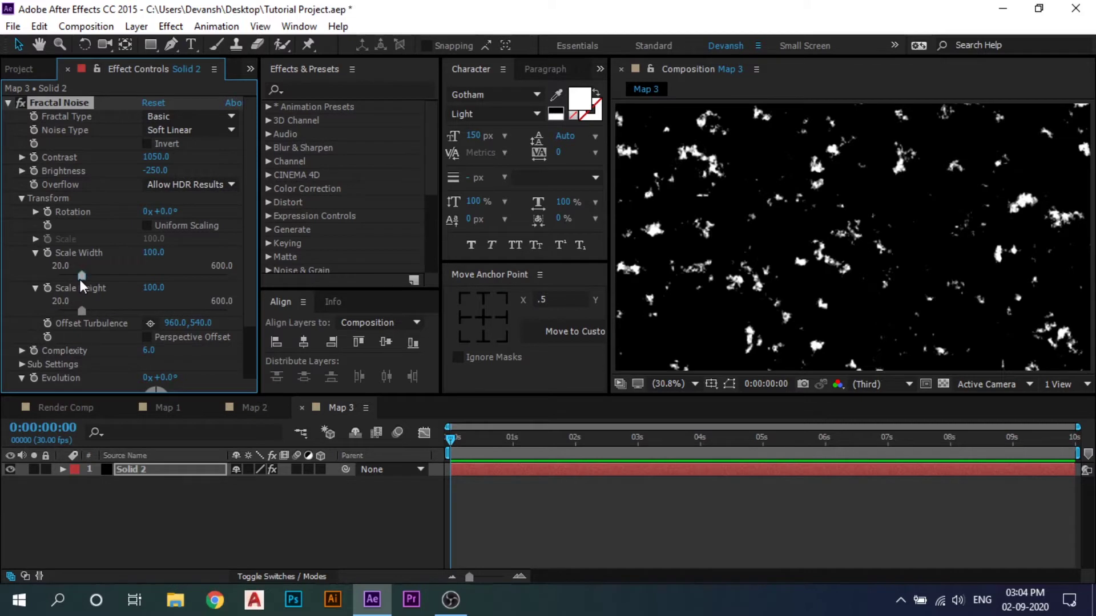
pyautogui.moveTo(83, 279); pyautogui.dragTo(192, 291)
pyautogui.click(158, 254)
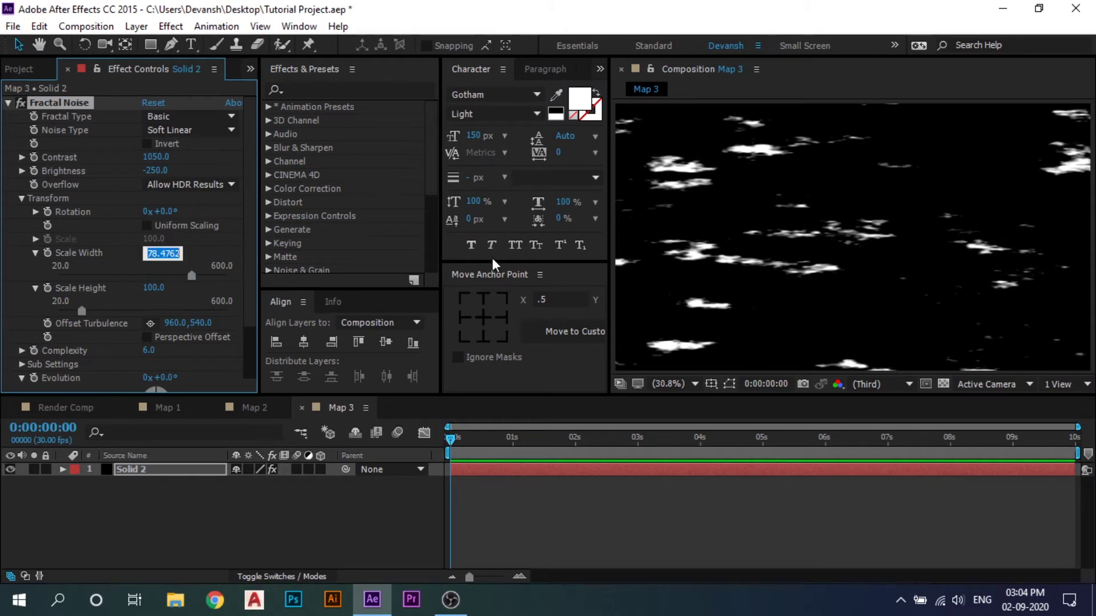
pyautogui.write('3000')
pyautogui.press('Return')
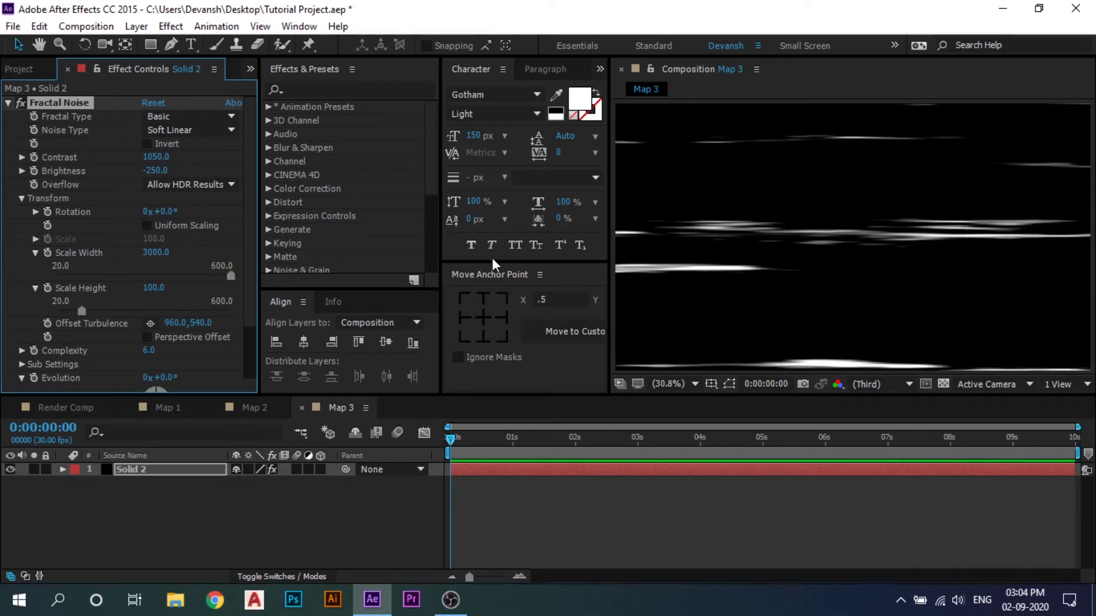
# Set the Fractal Noise Scale Height to 275 and move the playhead to 4 seconds
pyautogui.click(153, 288)
pyautogui.write('275')
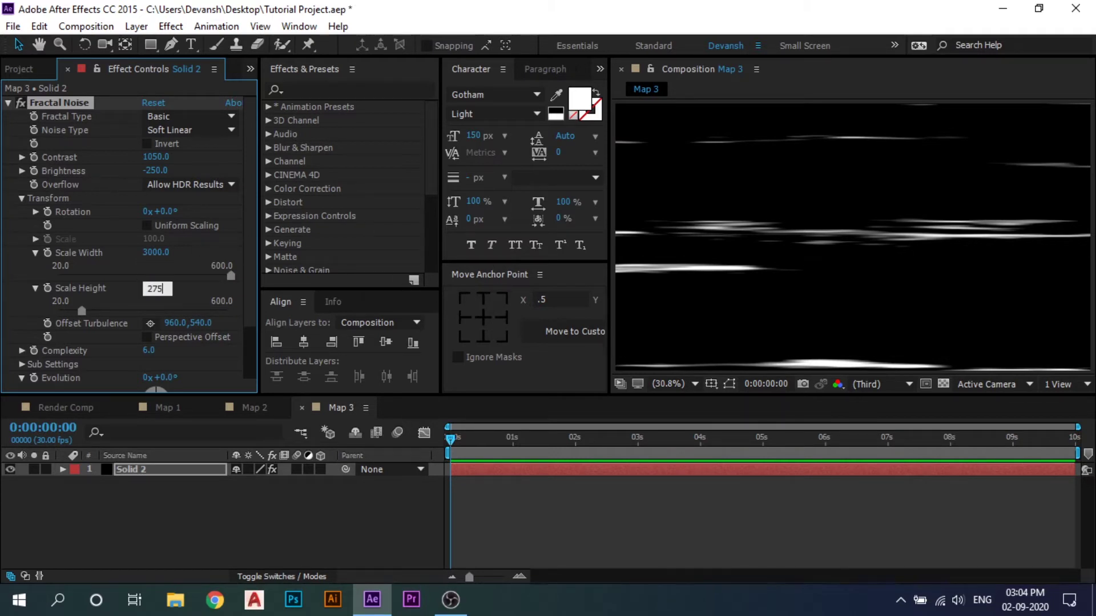
pyautogui.press('Return')
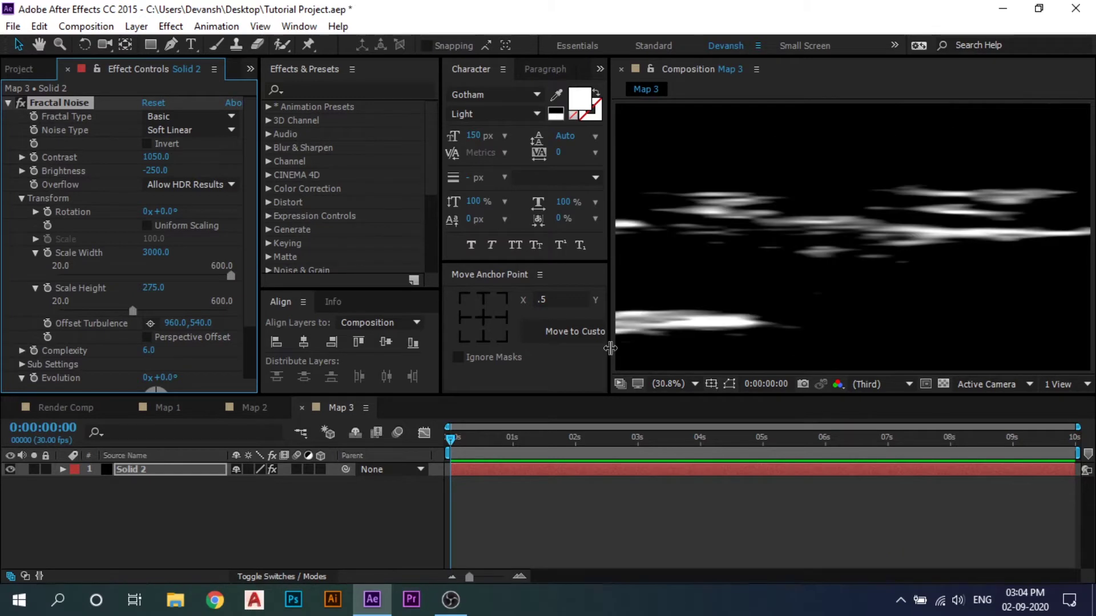
pyautogui.moveTo(570, 445); pyautogui.dragTo(701, 507)
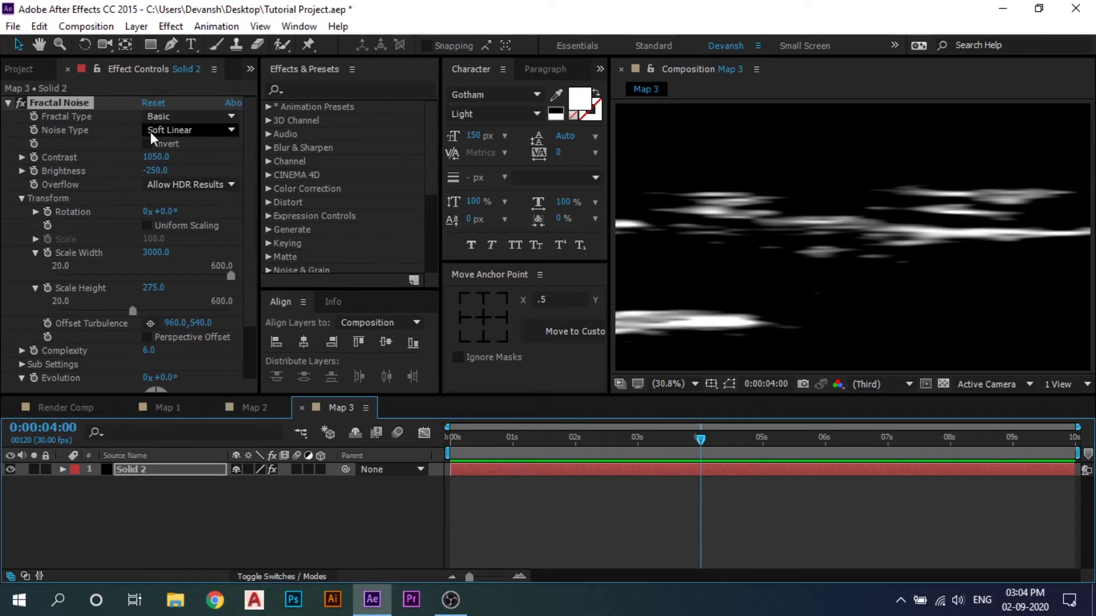
# Change the Fractal Noise's Noise Type to Block and set its Complexity to 1
pyautogui.click(202, 133)
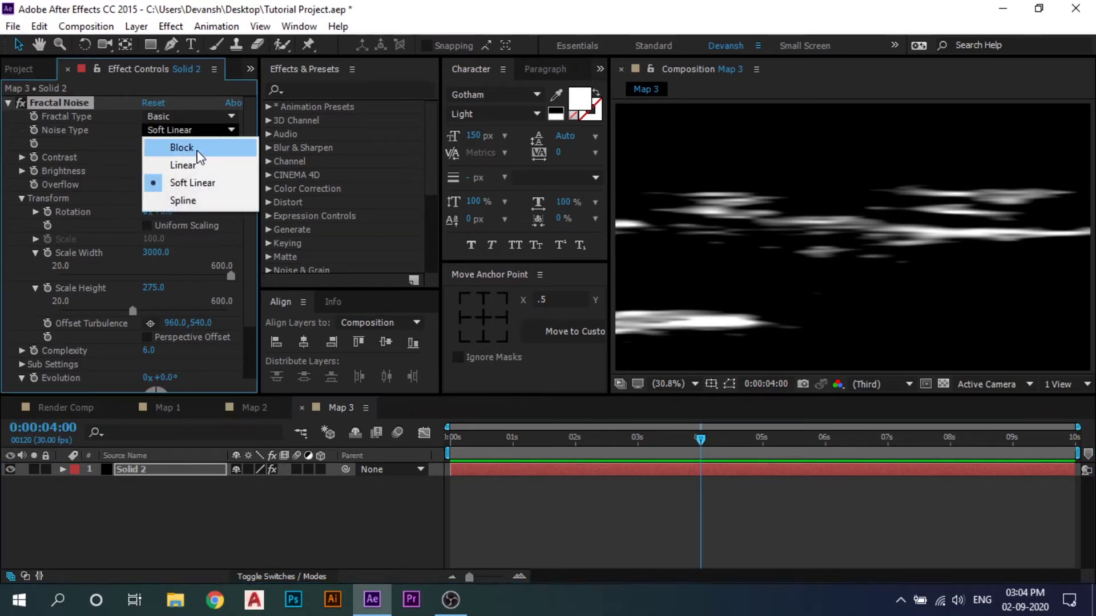
pyautogui.click(181, 148)
pyautogui.scroll(-3, 142, 268)
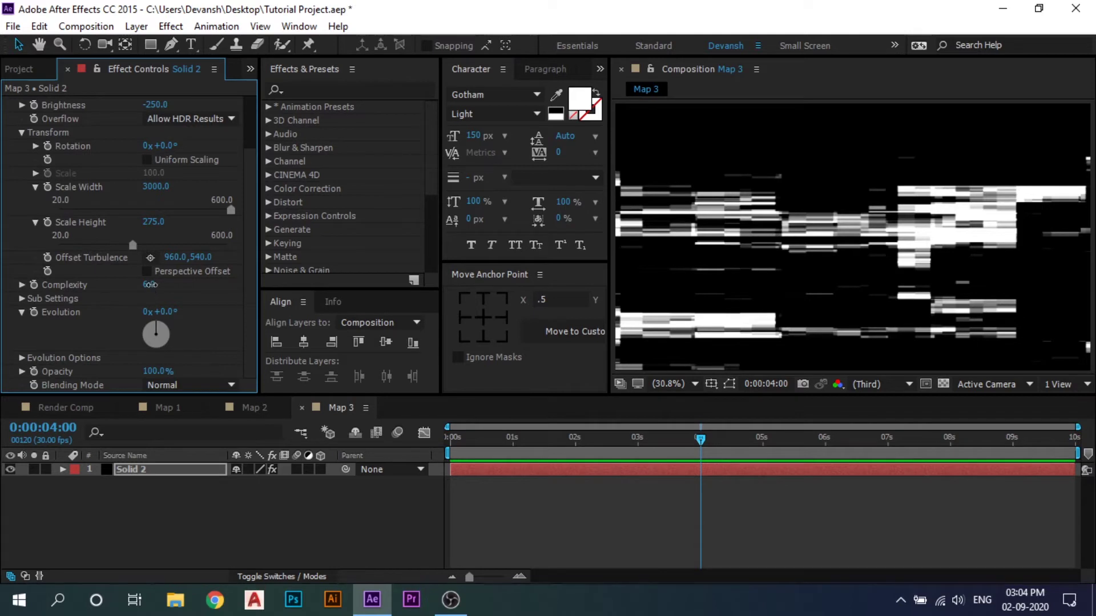
pyautogui.click(149, 285)
pyautogui.write('1')
pyautogui.press('Return')
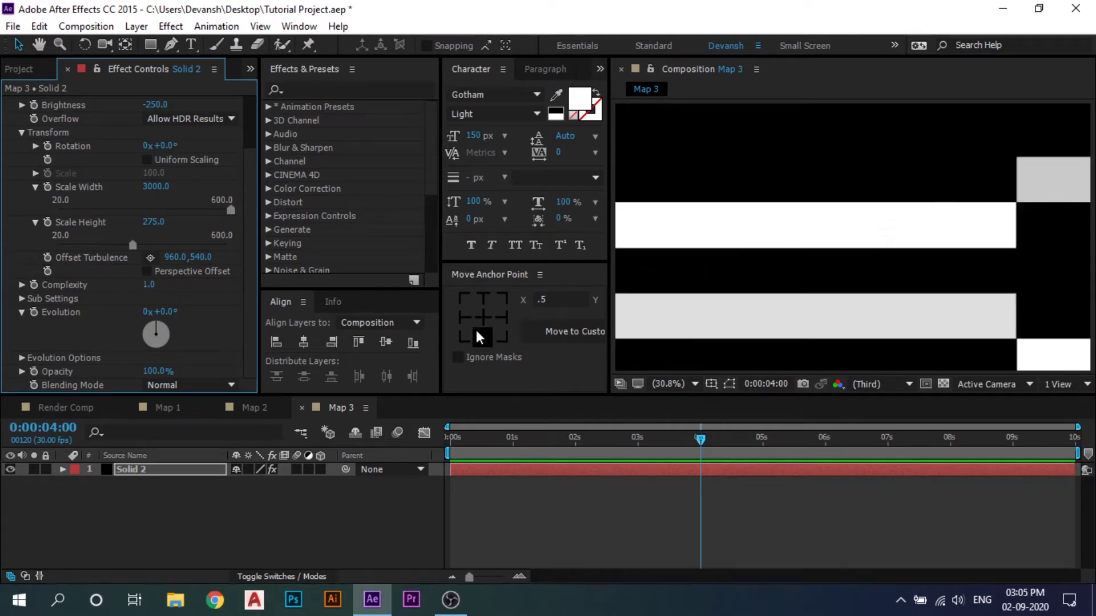
# Preview Map 3 from the start and return the playhead to the beginning
pyautogui.moveTo(699, 442); pyautogui.dragTo(322, 504)
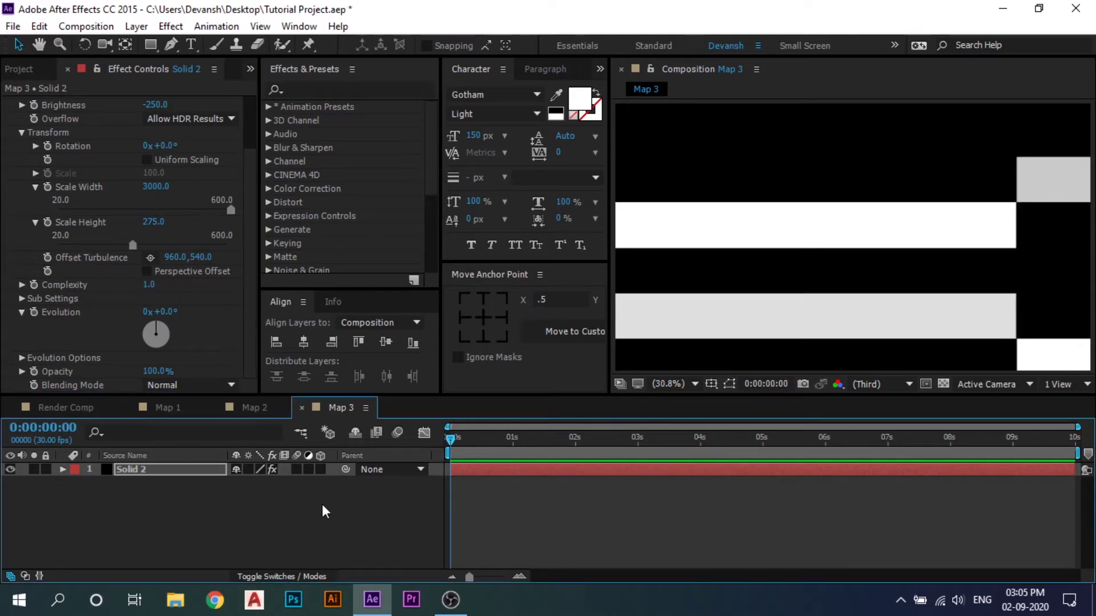
pyautogui.press('space')
pyautogui.press('space')
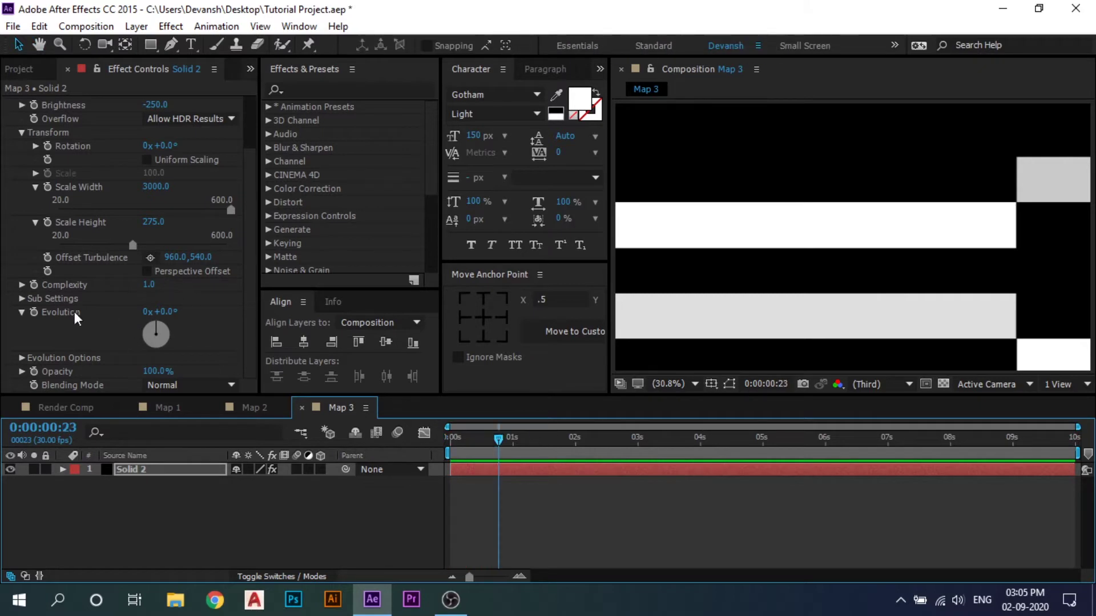
pyautogui.click(563, 445)
pyautogui.moveTo(564, 445); pyautogui.dragTo(429, 448)
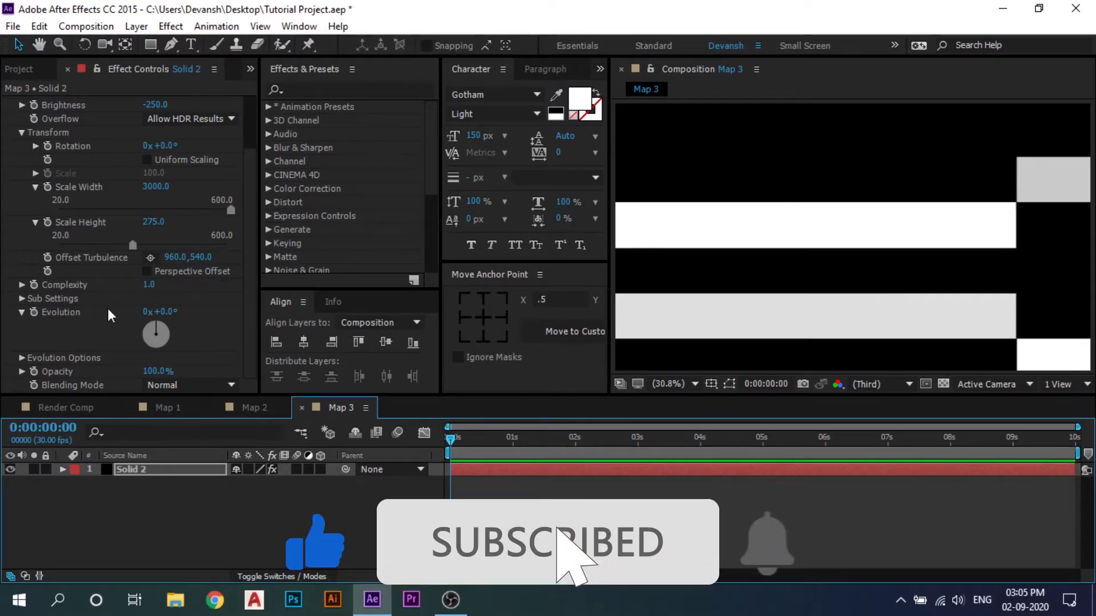
# Add a time-multiplier expression to the Fractal Noise Evolution on Map 3's solid and collapse the layer's properties
pyautogui.keyDown('alt'); pyautogui.click(33, 313); pyautogui.keyUp('alt')
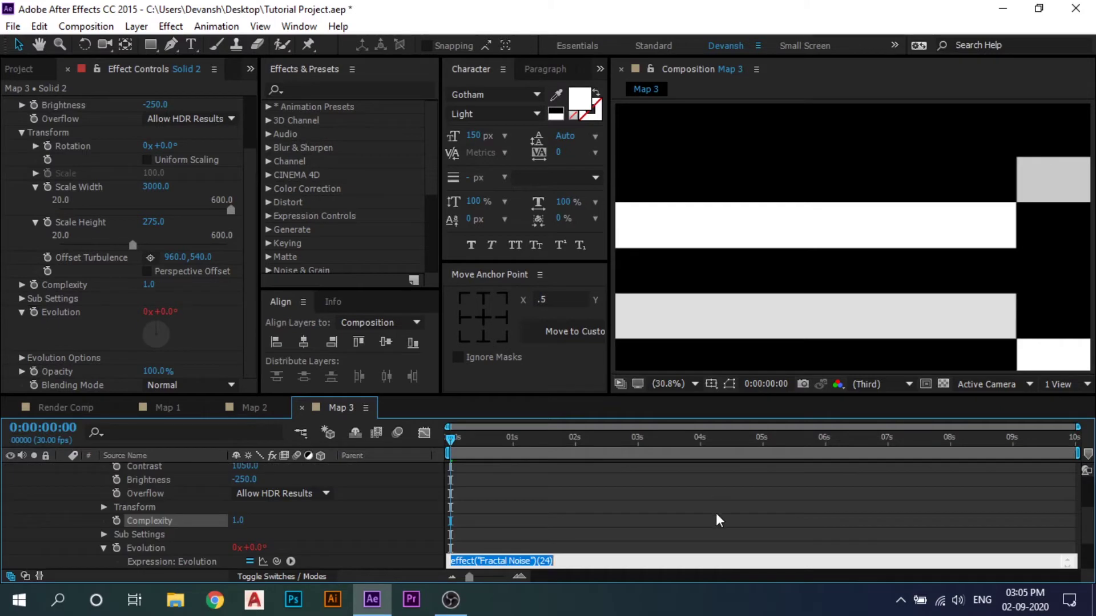
pyautogui.press('BackSpace')
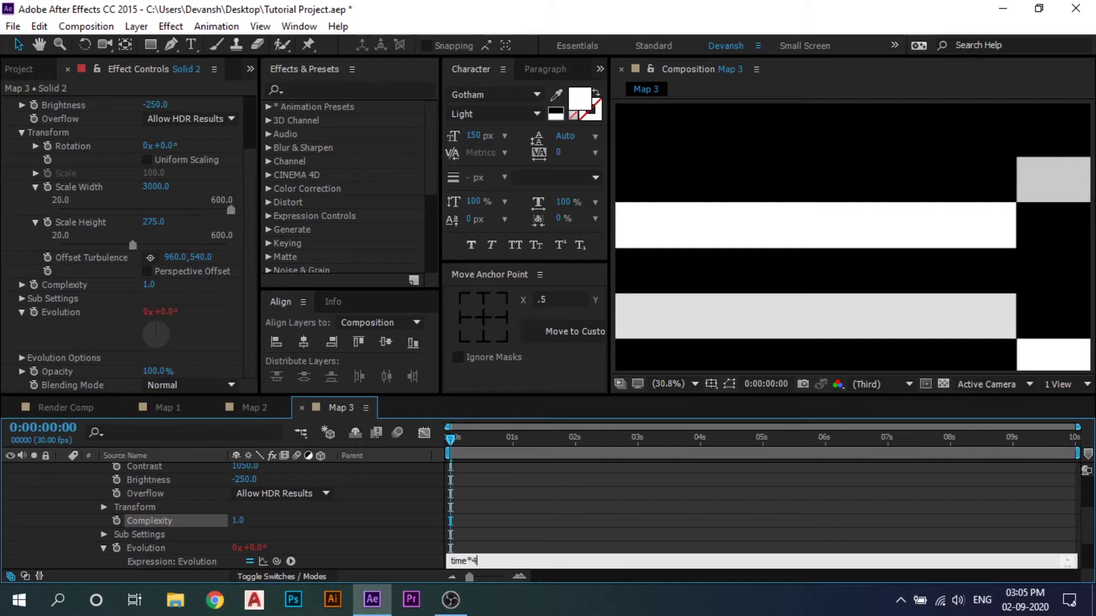
pyautogui.click(718, 519)
pyautogui.press('u')
pyautogui.click(181, 505)
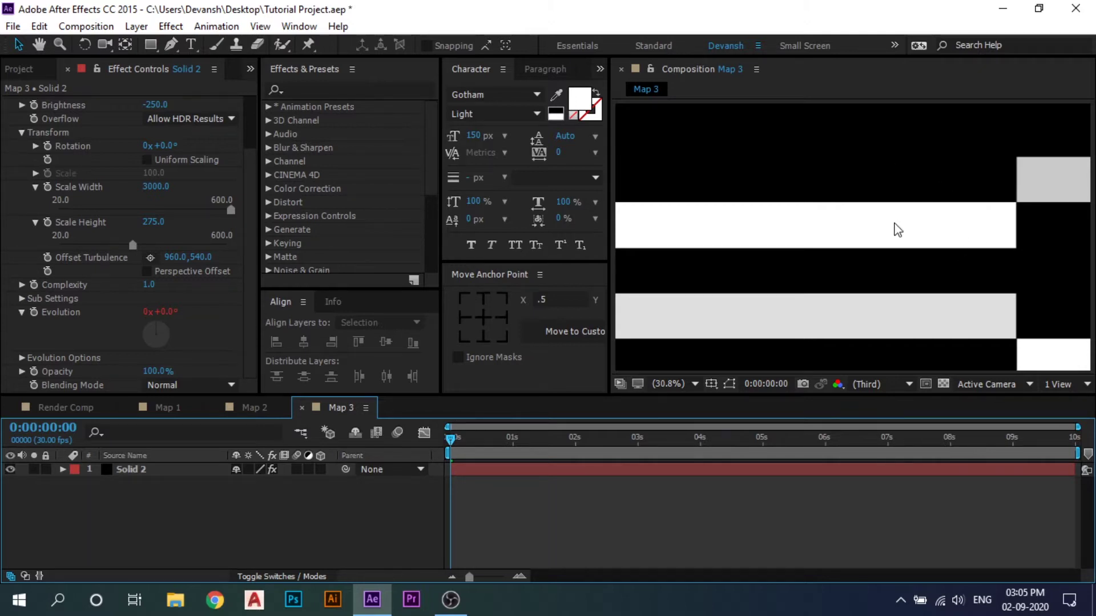
# Check Map 3 against the transparency grid and duplicate its Solid 2 layer
pyautogui.click(943, 385)
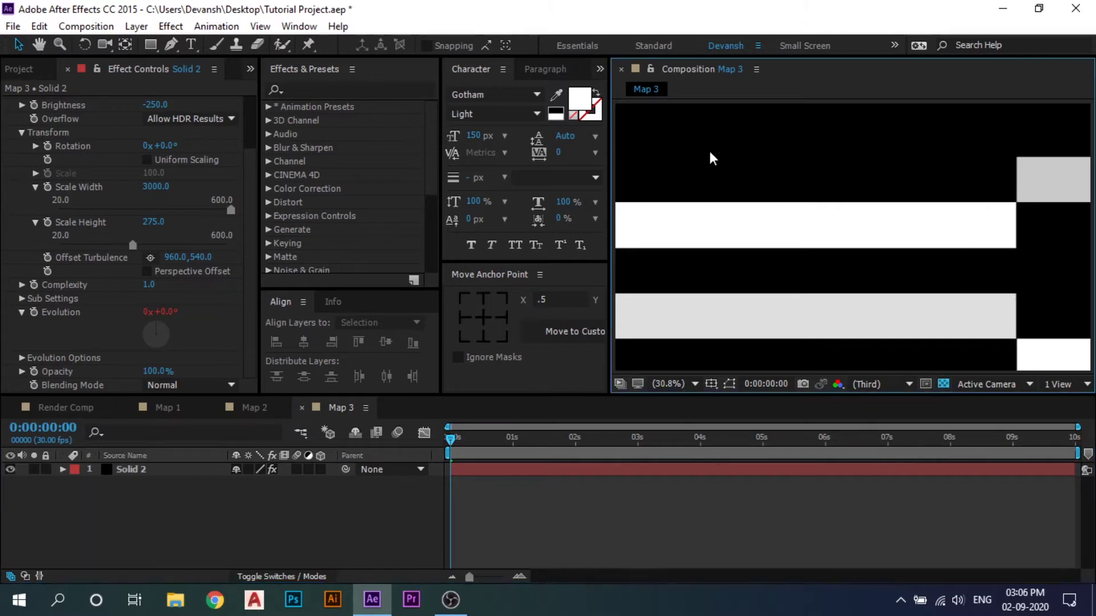
pyautogui.click(943, 384)
pyautogui.click(145, 475)
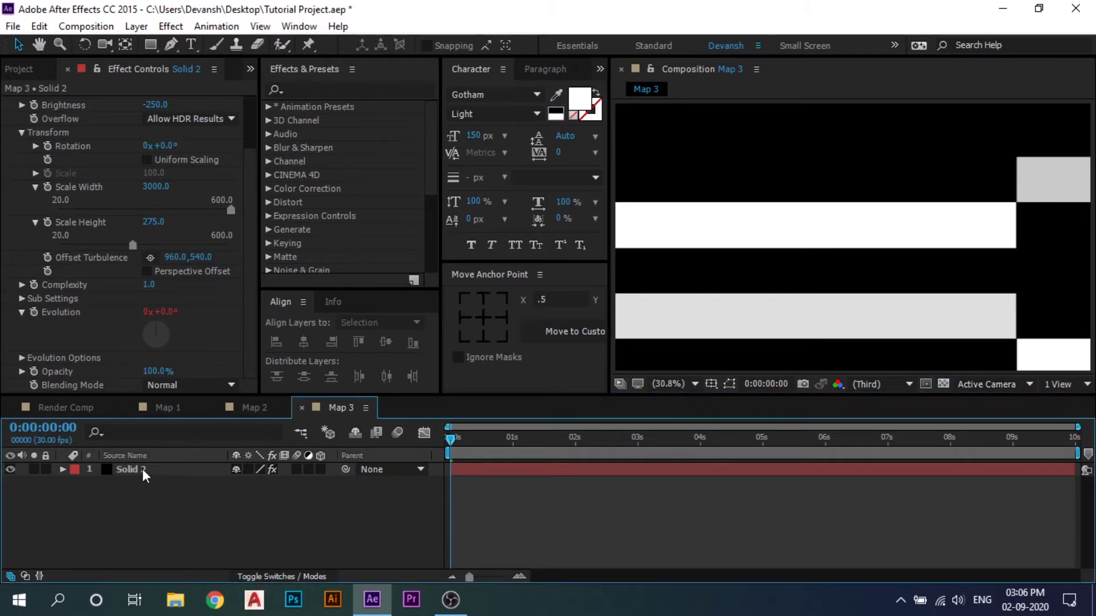
pyautogui.click(143, 474)
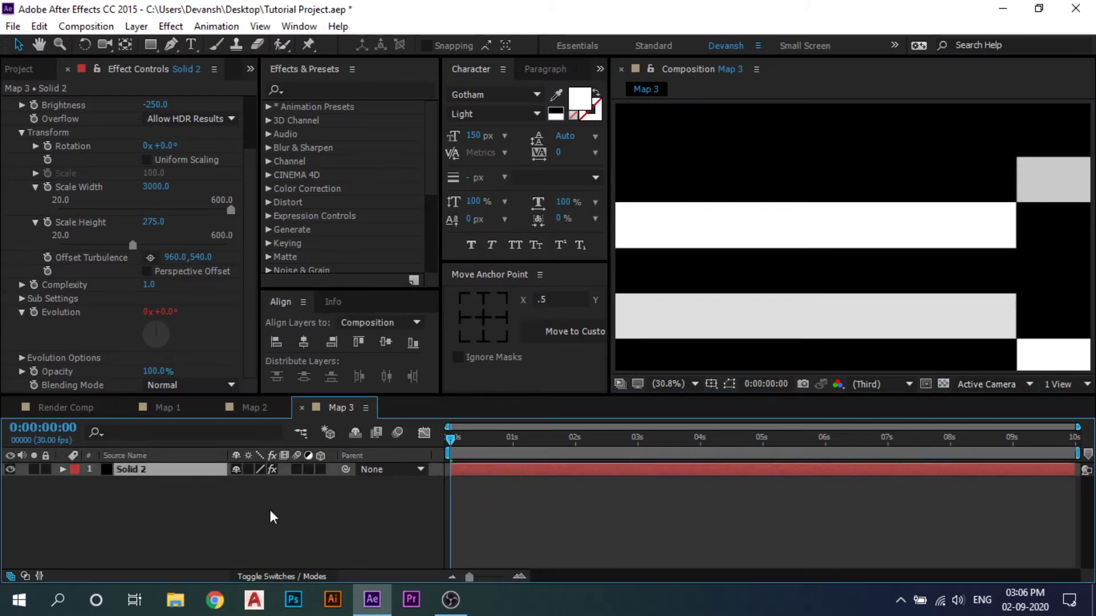
pyautogui.hotkey('ctrl', 'd')
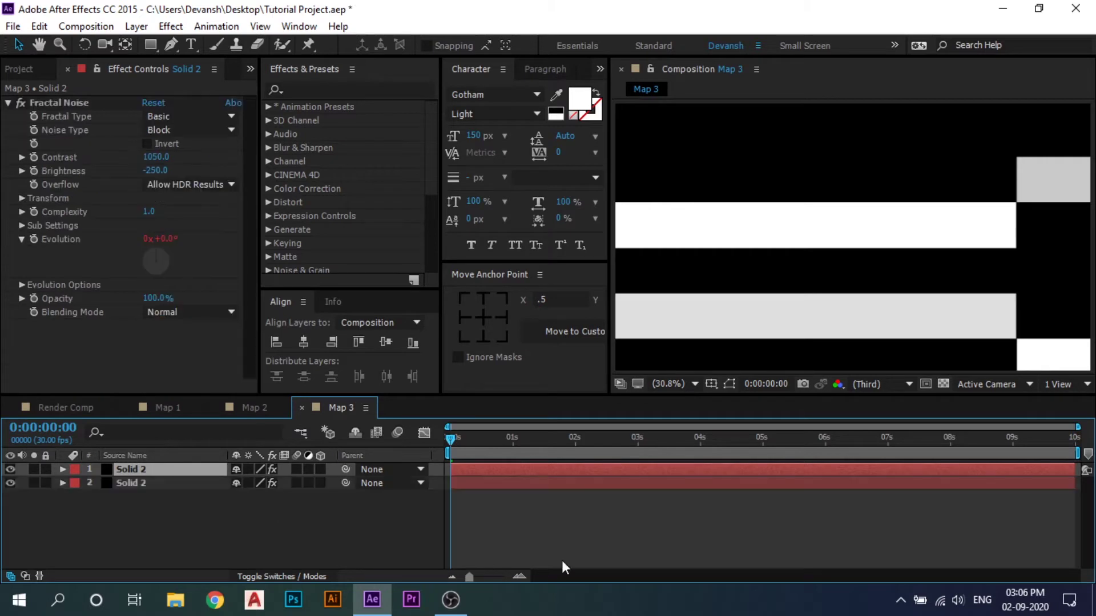
# Show the layer blending mode and track matte columns and set the lower Solid 2's track matte to Luma Matte
pyautogui.click(267, 582)
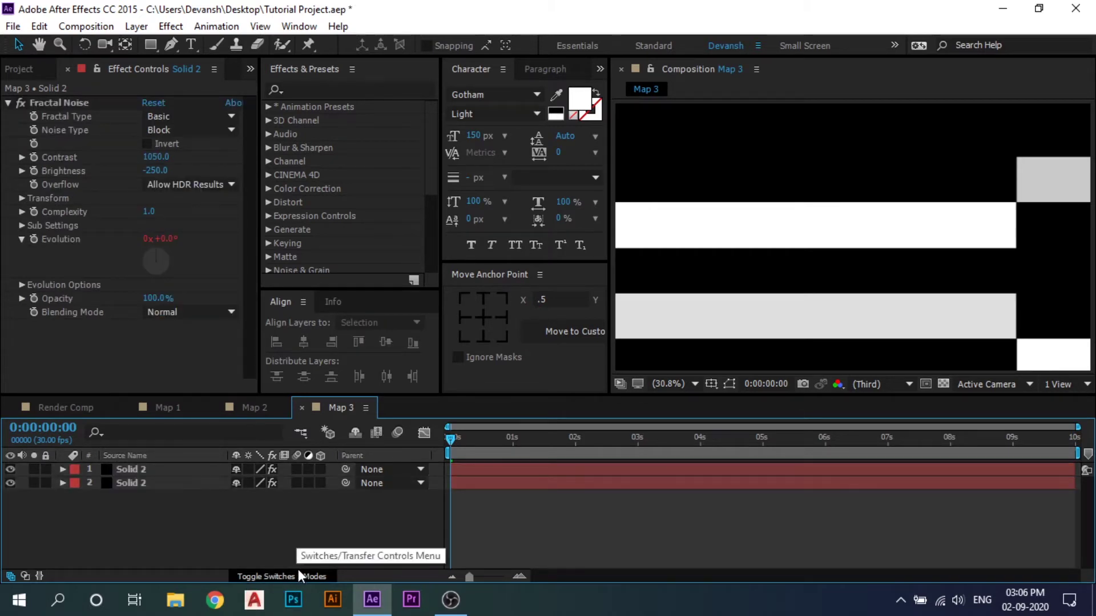
pyautogui.click(296, 576)
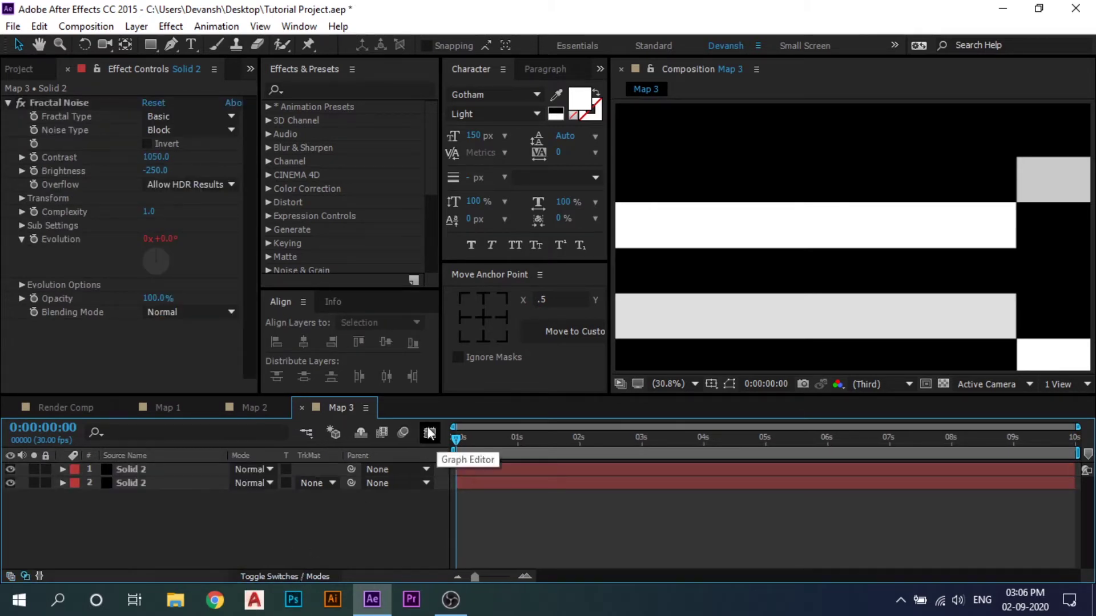
pyautogui.rightClick(314, 454)
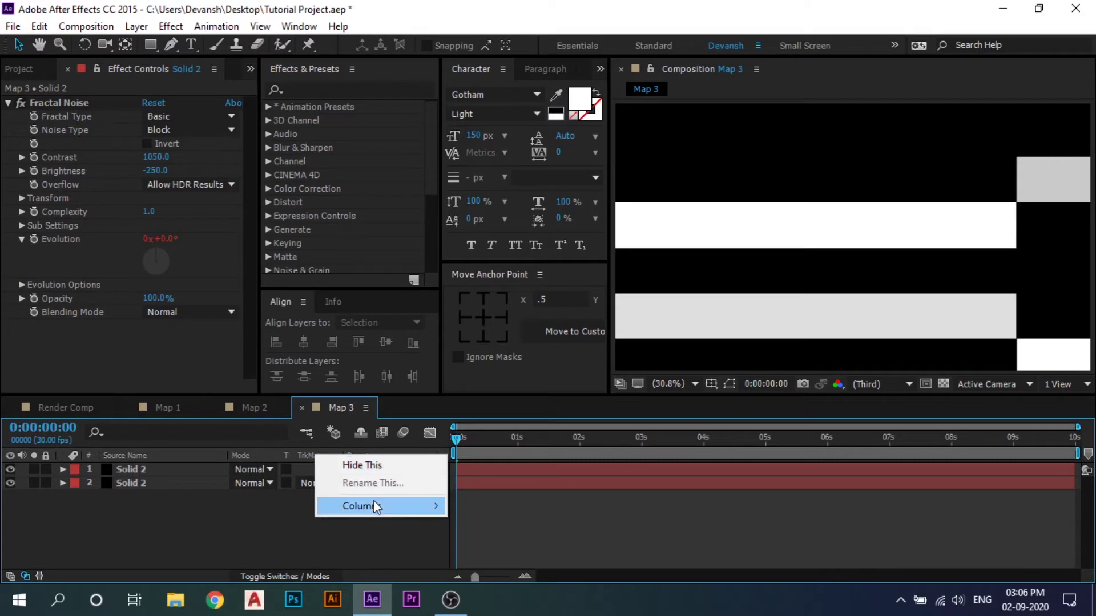
pyautogui.moveTo(376, 509)
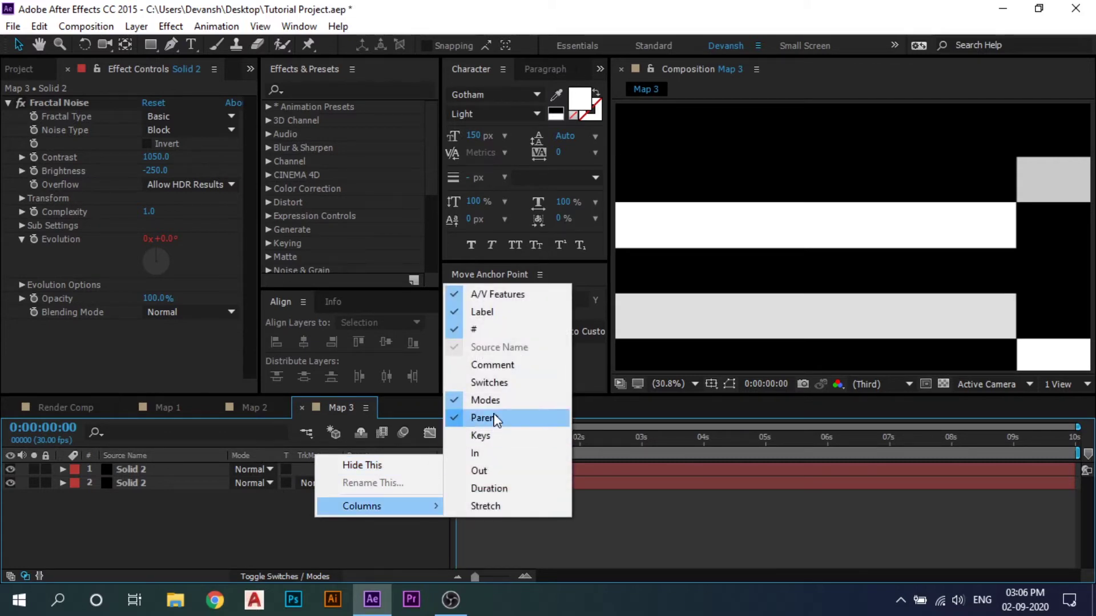
pyautogui.click(199, 540)
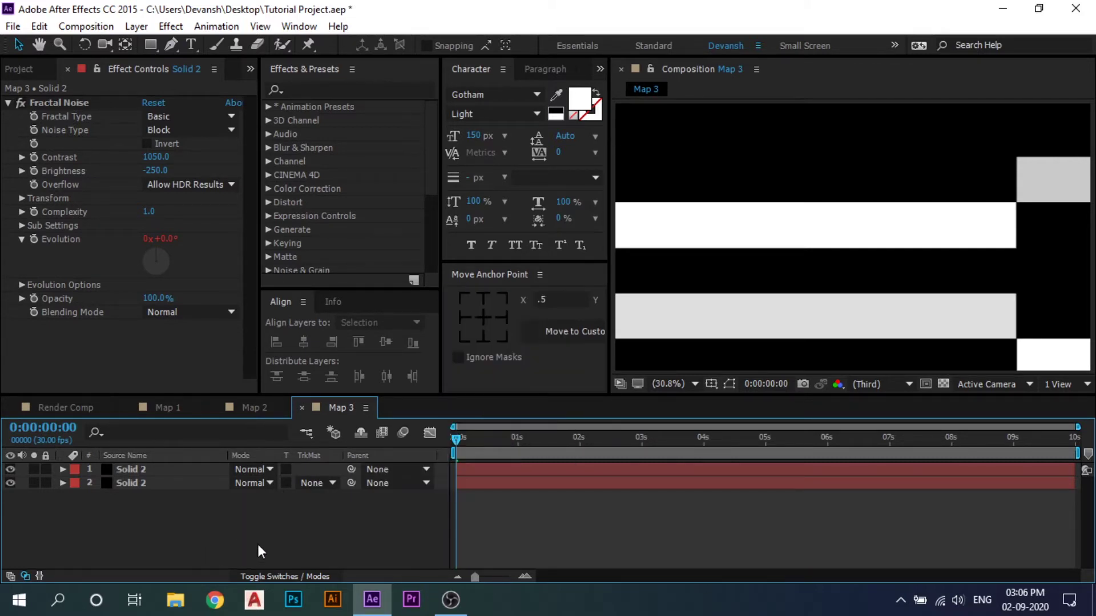
pyautogui.click(319, 483)
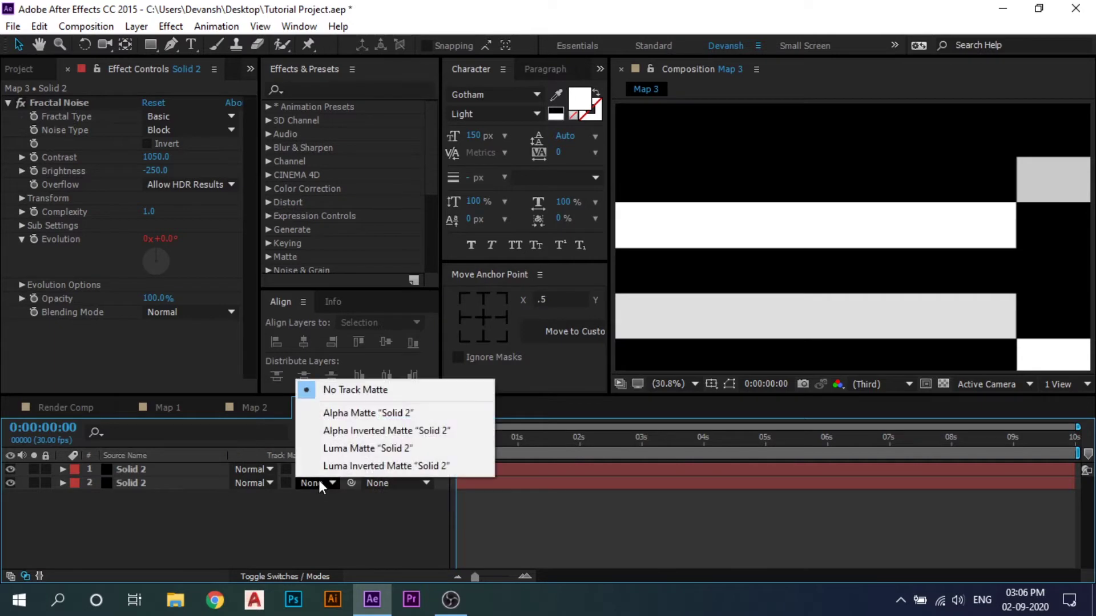
pyautogui.click(388, 448)
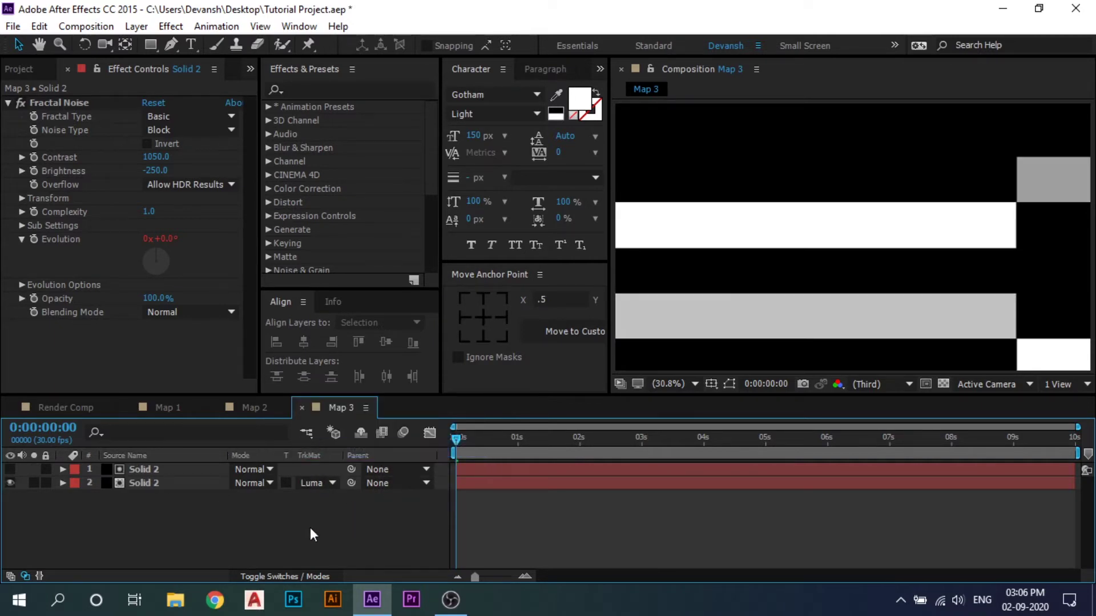
# Check the luma-matted result against the transparency grid and preview the Map 3 animation
pyautogui.click(943, 384)
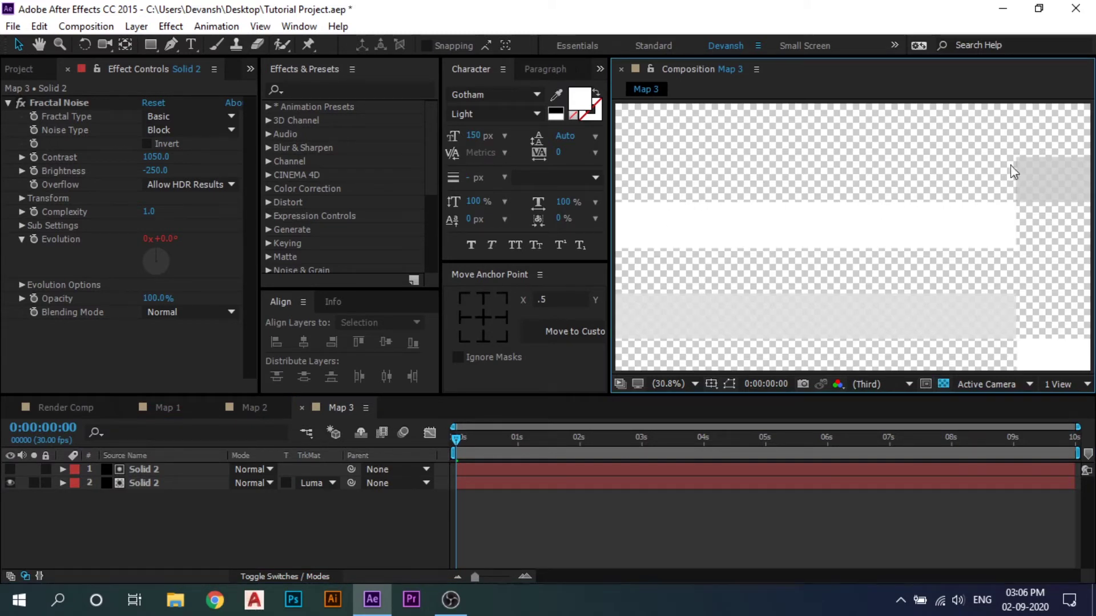
pyautogui.click(943, 384)
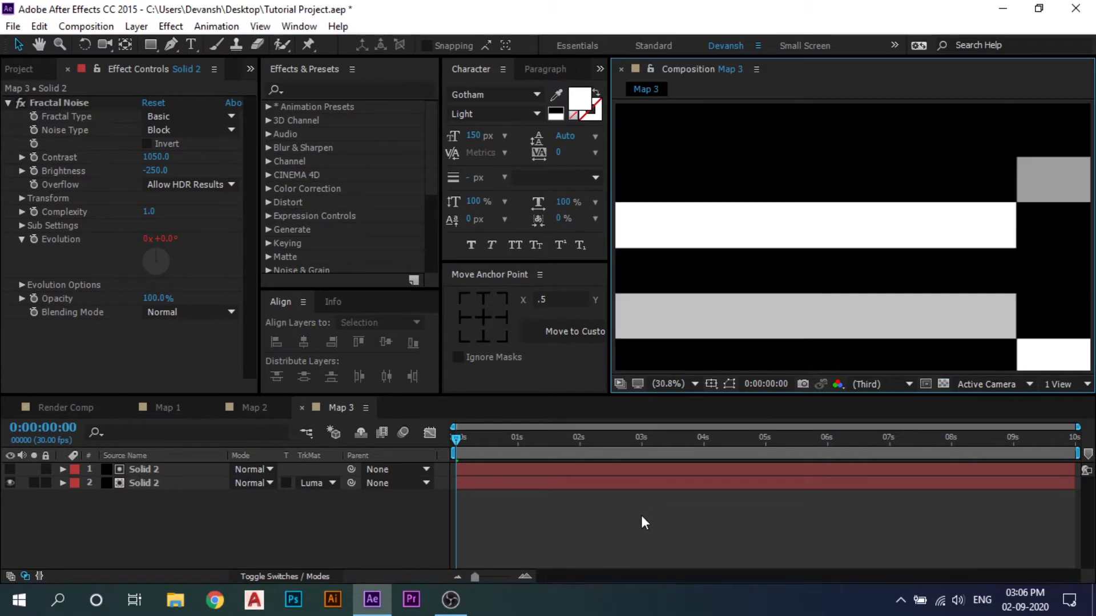
pyautogui.click(638, 518)
pyautogui.press('space')
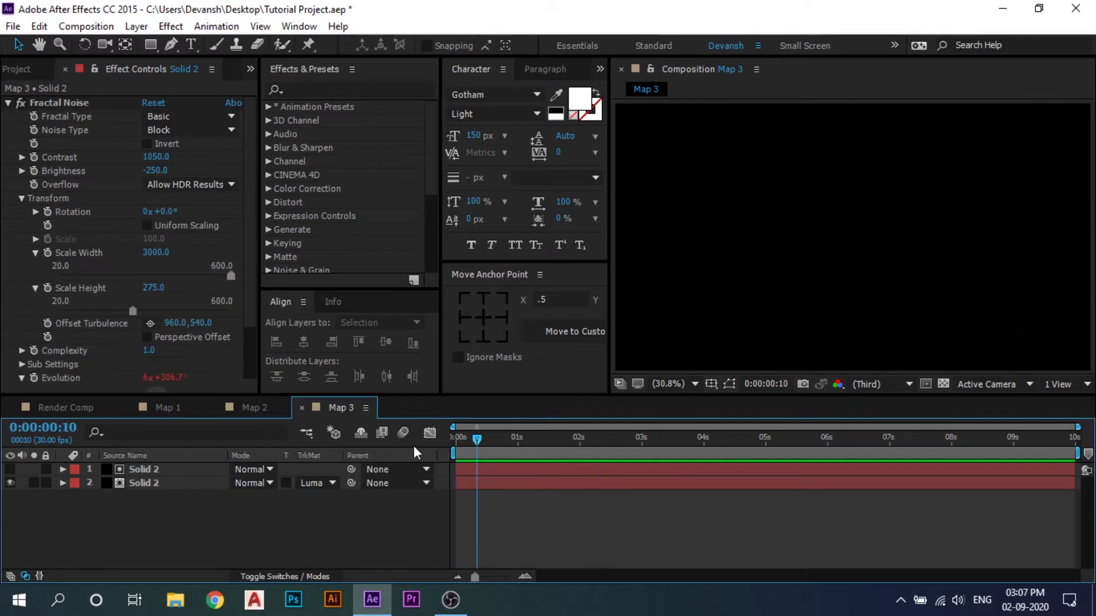
pyautogui.press('space')
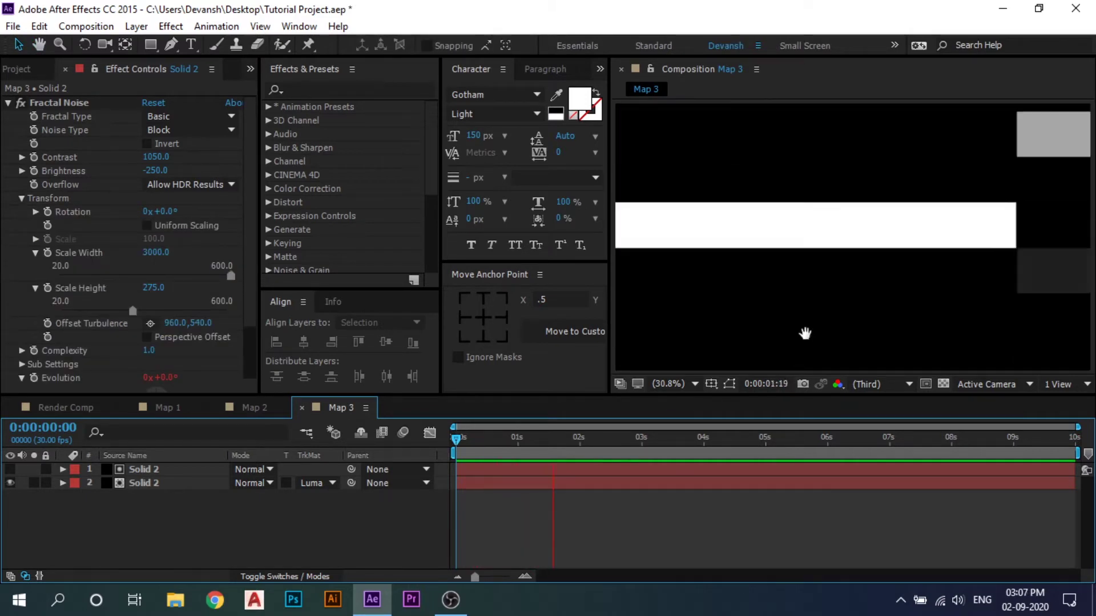
pyautogui.press('space')
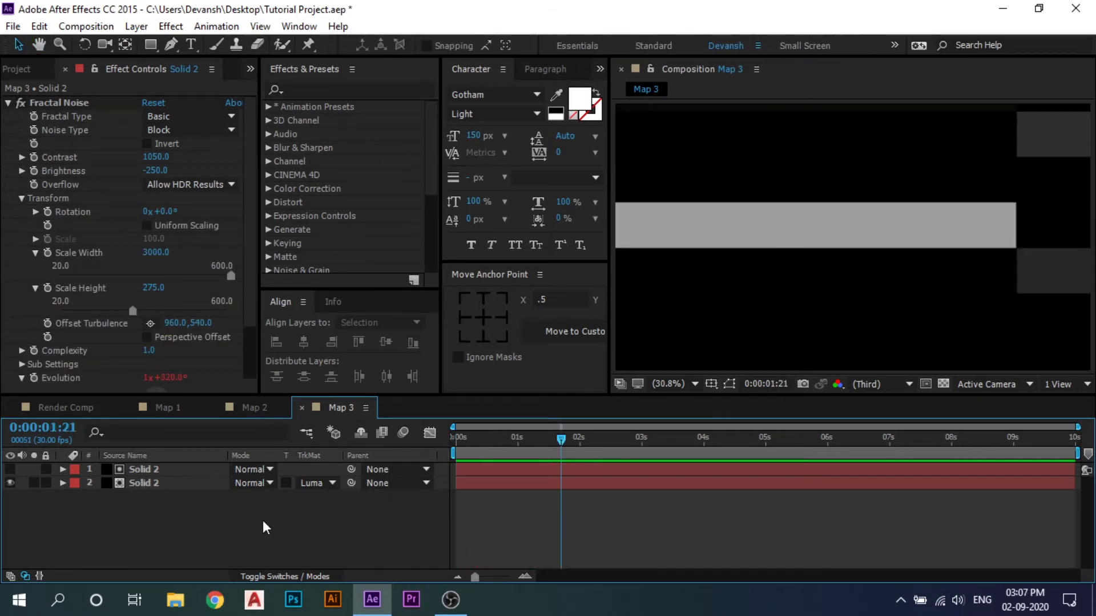
# Add a new adjustment layer above the two solids in Map 3
pyautogui.rightClick(180, 526)
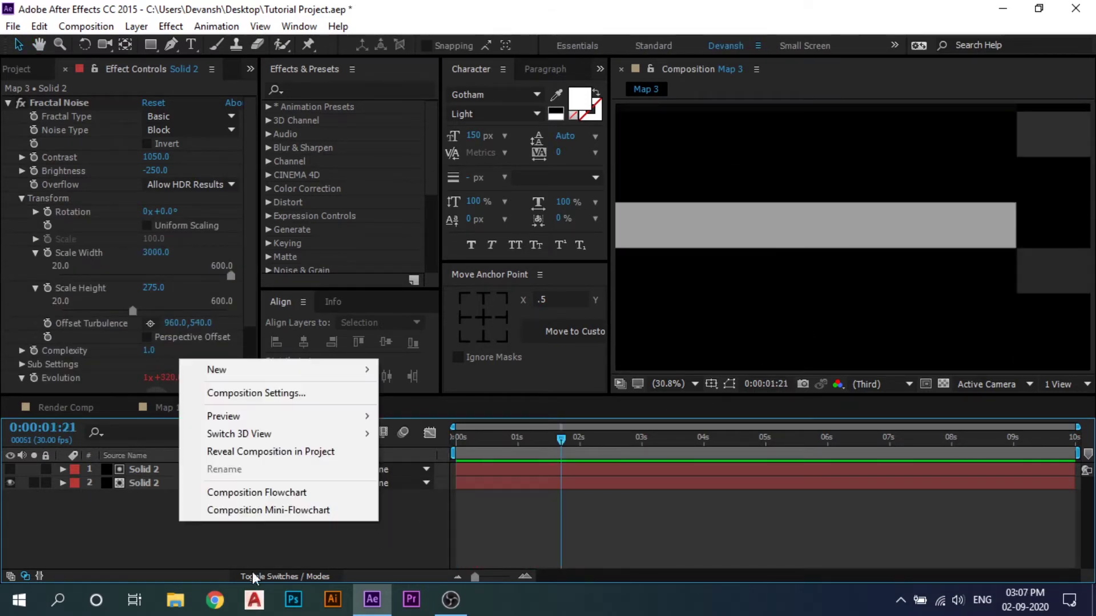
pyautogui.rightClick(192, 546)
pyautogui.moveTo(306, 388)
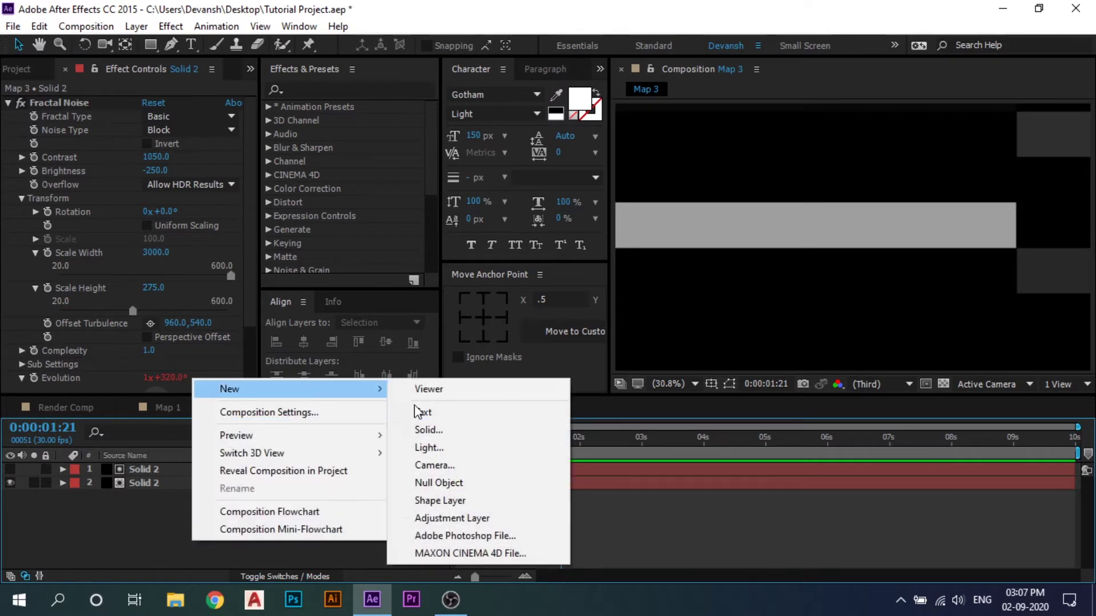
pyautogui.click(469, 518)
pyautogui.click(164, 523)
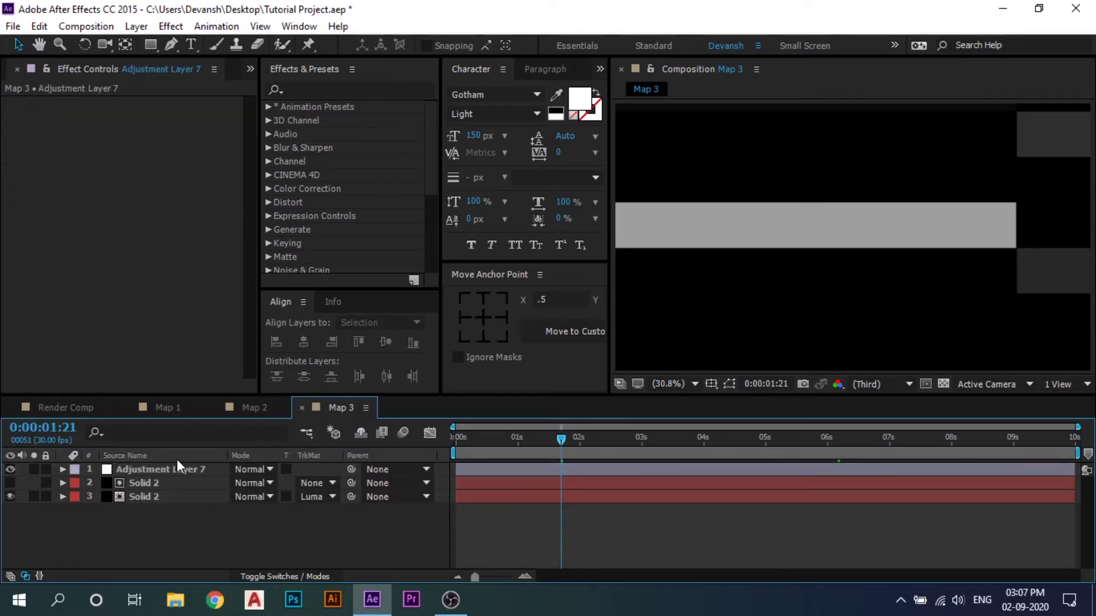
# Apply Posterize Time to the adjustment layer and set its Frame Rate to 8
pyautogui.click(178, 467)
pyautogui.hotkey('ctrl', 'space')
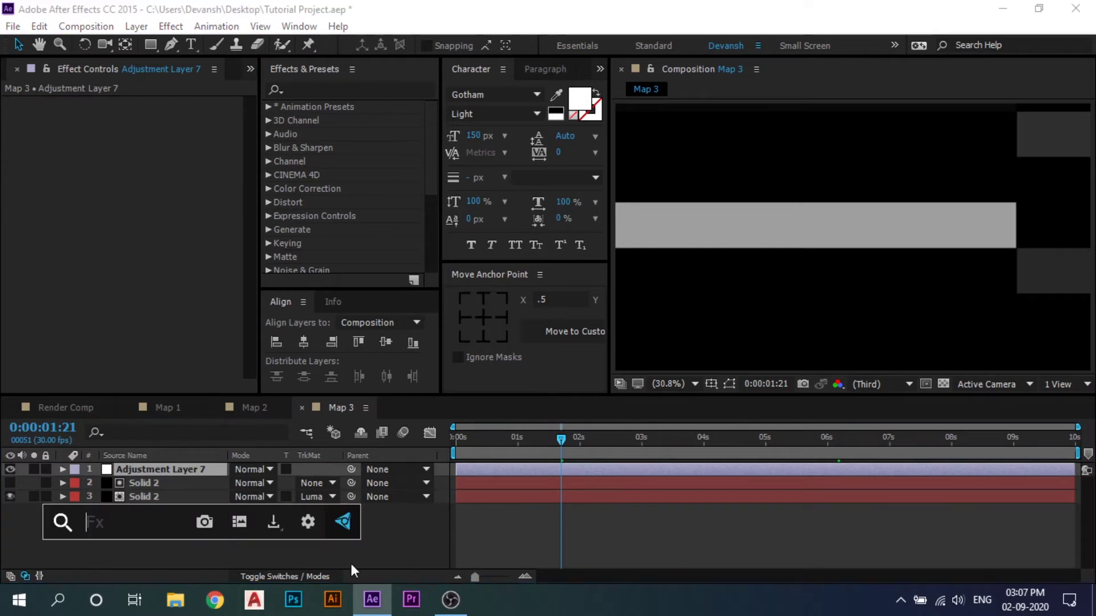
pyautogui.write('pi')
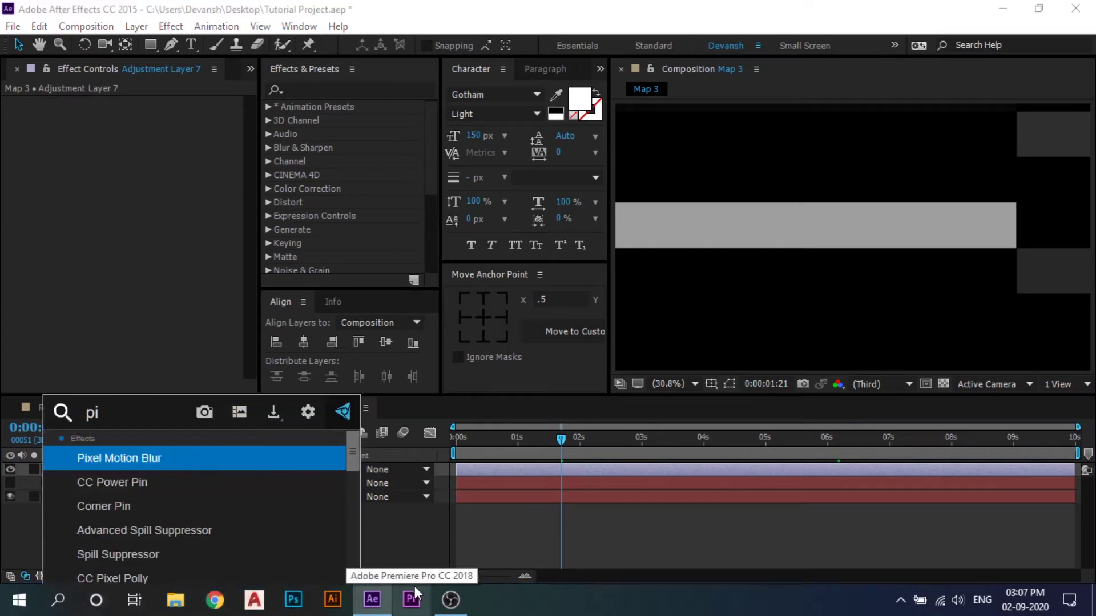
pyautogui.press('BackSpace')
pyautogui.write('os')
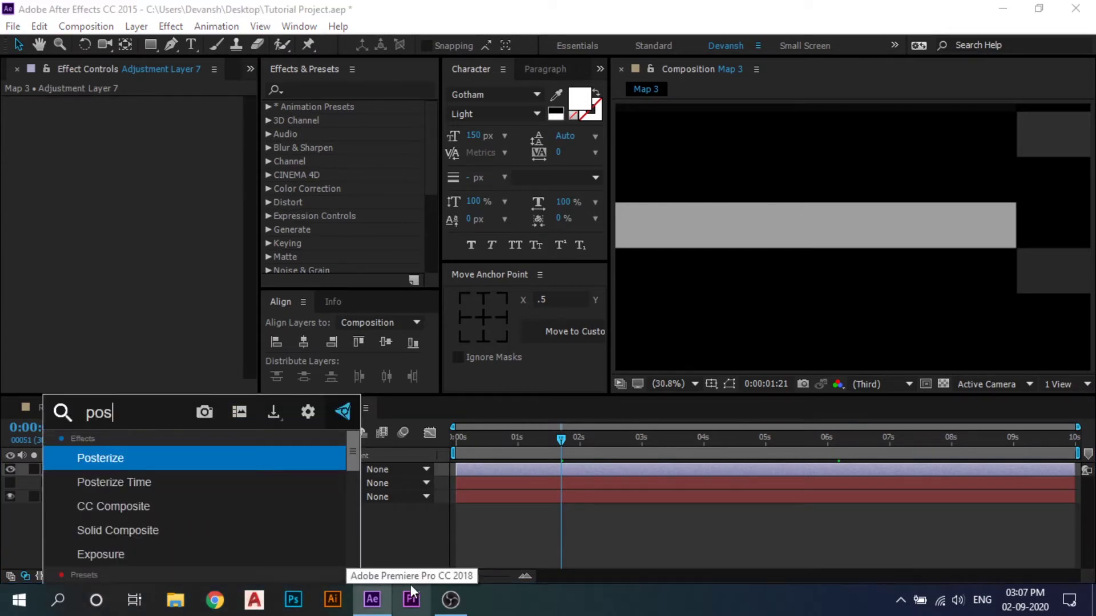
pyautogui.click(211, 488)
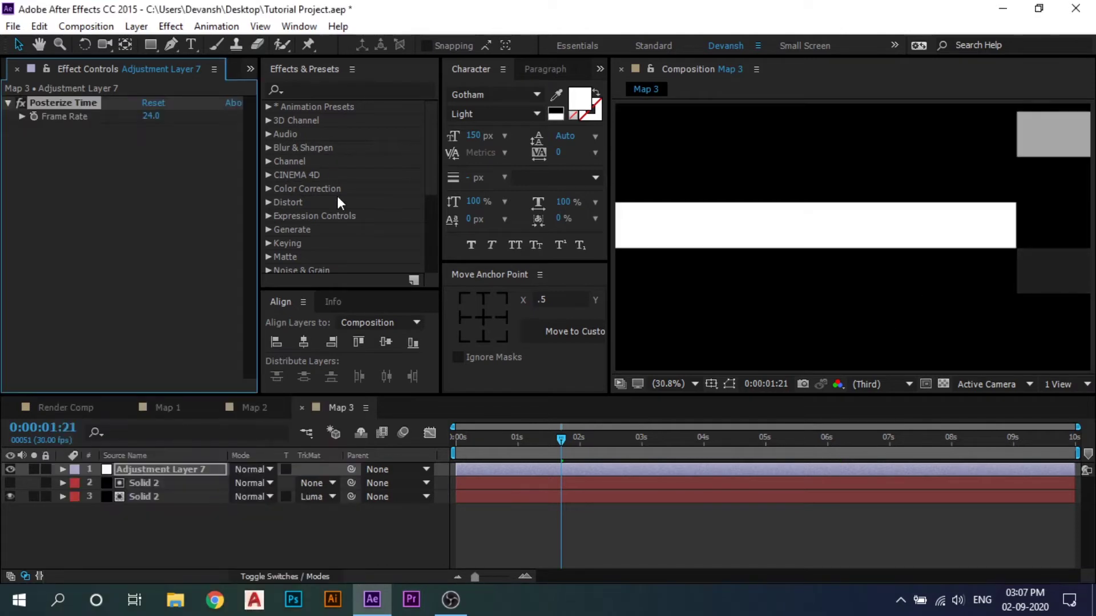
pyautogui.click(151, 116)
pyautogui.write('8')
pyautogui.press('Return')
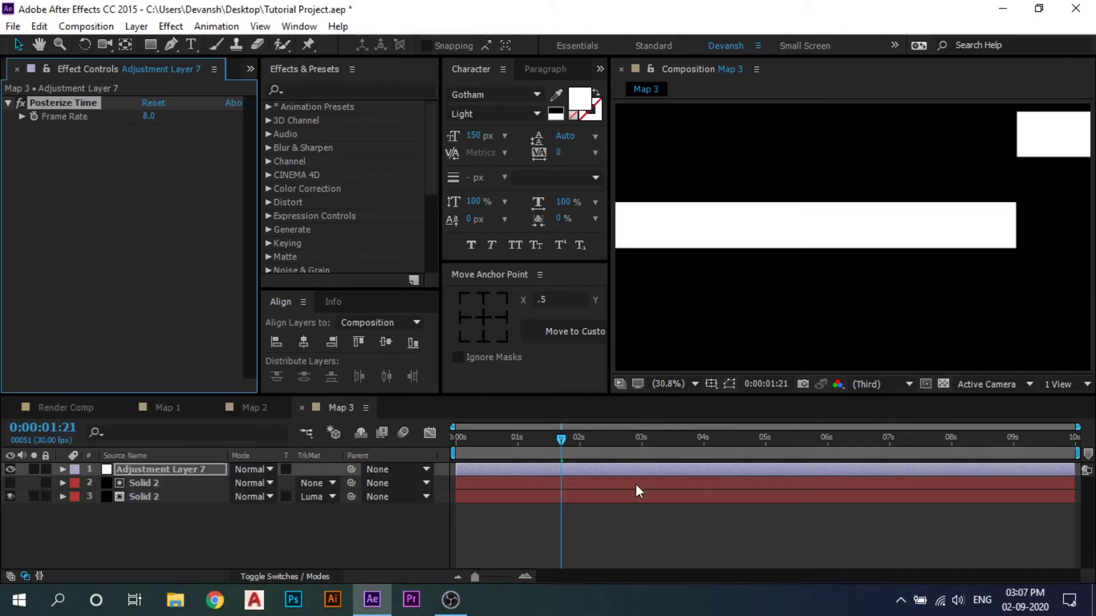
# Return the playhead to the start and preview Map 3 with Posterize Time applied
pyautogui.click(632, 525)
pyautogui.moveTo(572, 443); pyautogui.dragTo(456, 443)
pyautogui.press('space')
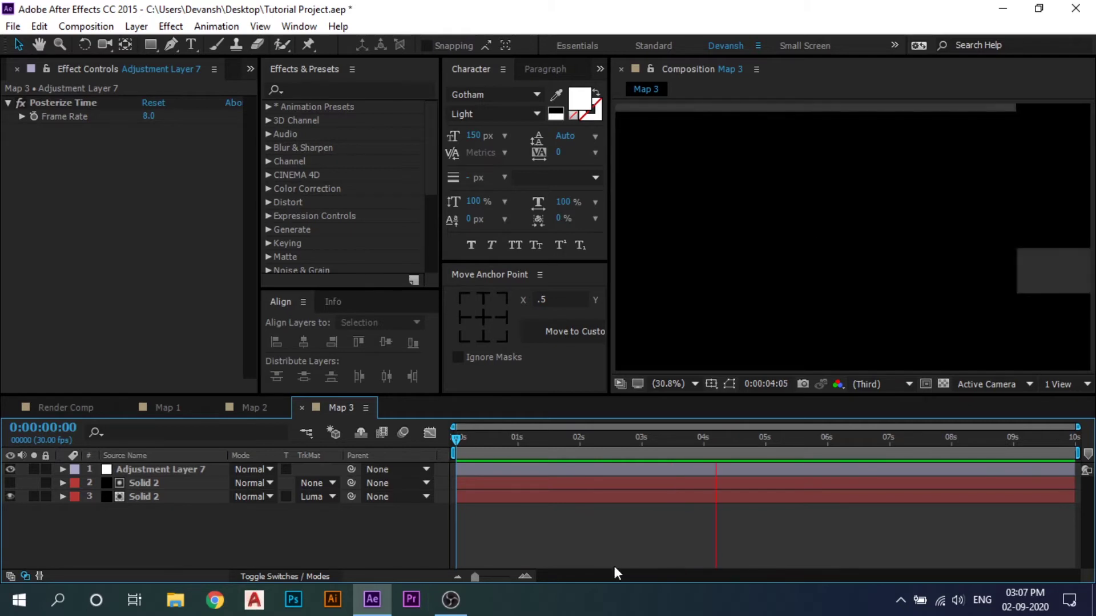
pyautogui.press('space')
# Create a new composition named Render Comp in the project
pyautogui.click(85, 408)
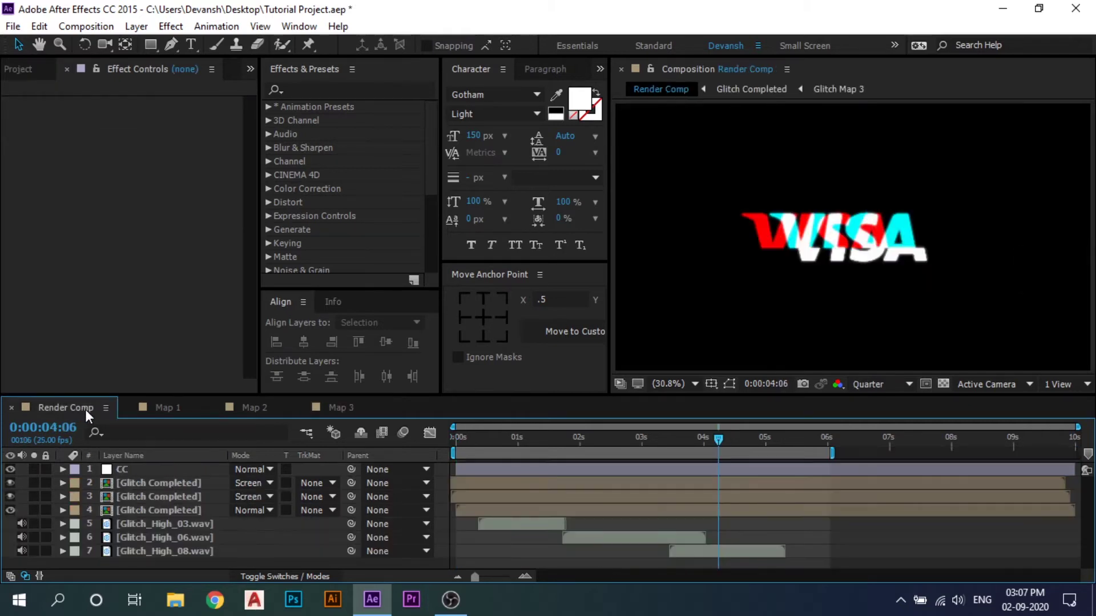
pyautogui.click(16, 70)
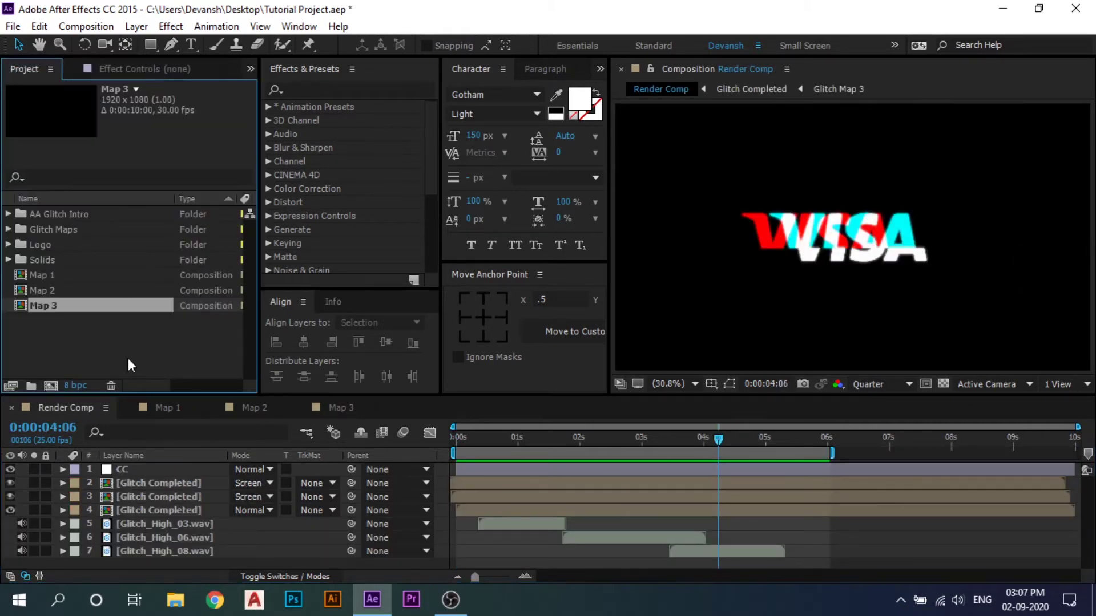
pyautogui.click(88, 352)
pyautogui.click(51, 386)
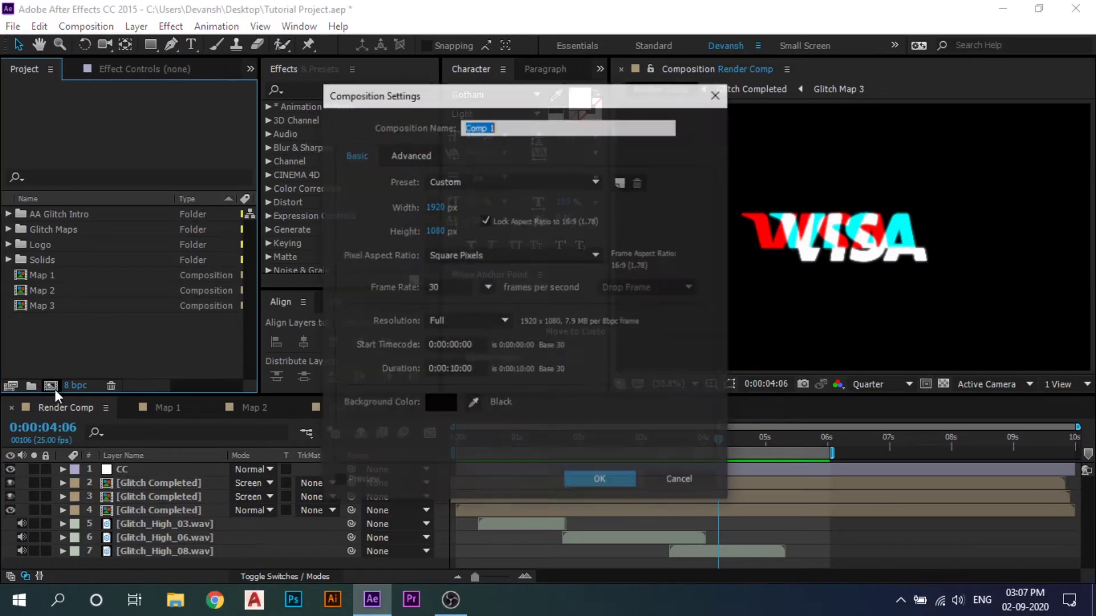
pyautogui.press('BackSpace')
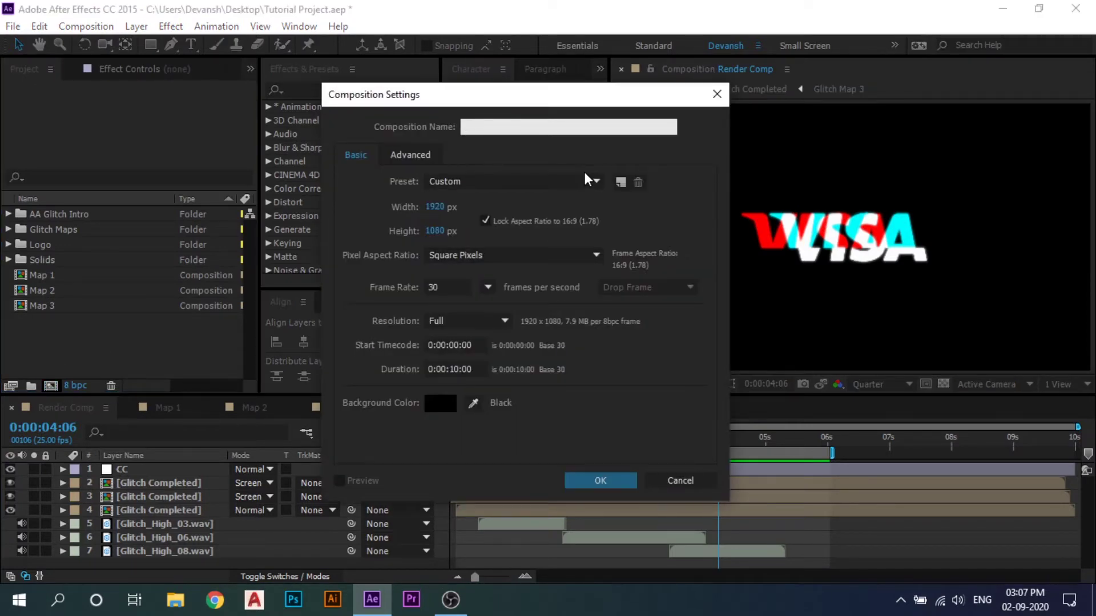
pyautogui.write('Render')
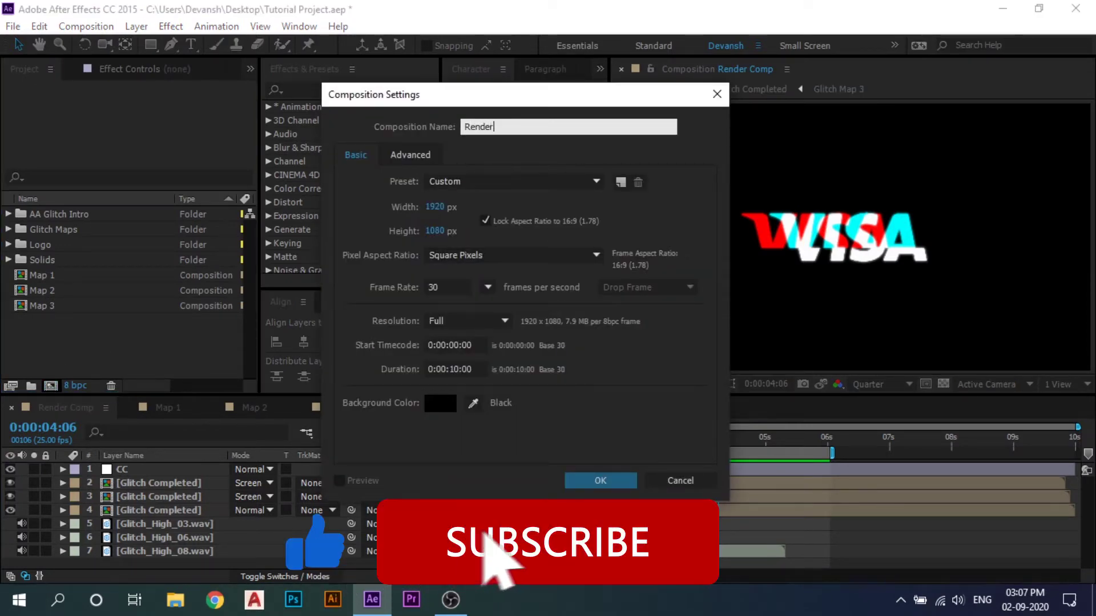
pyautogui.write(' Comp')
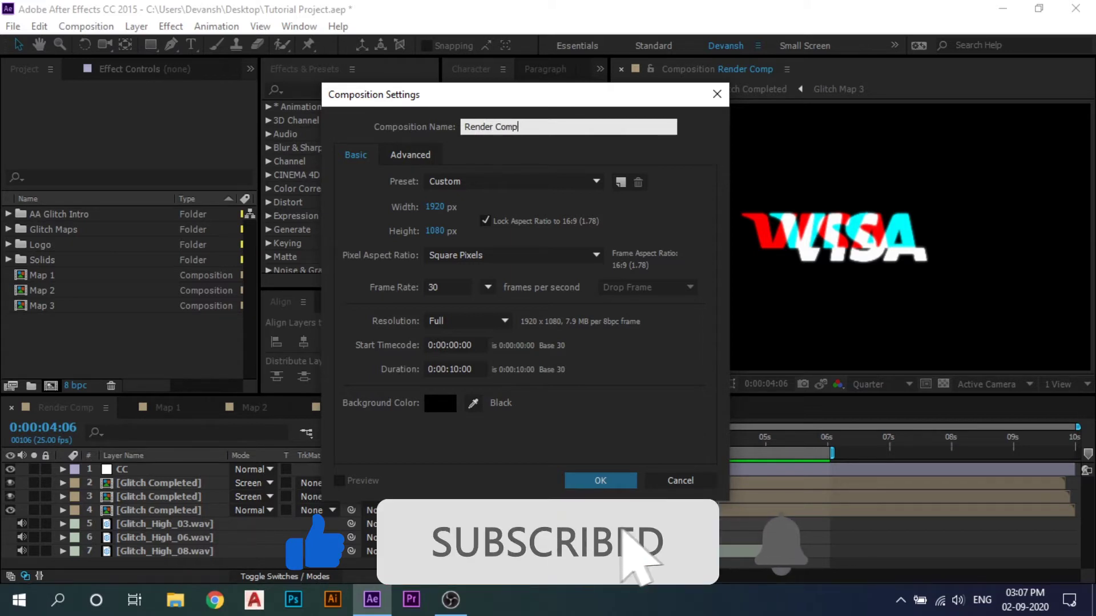
pyautogui.press('Return')
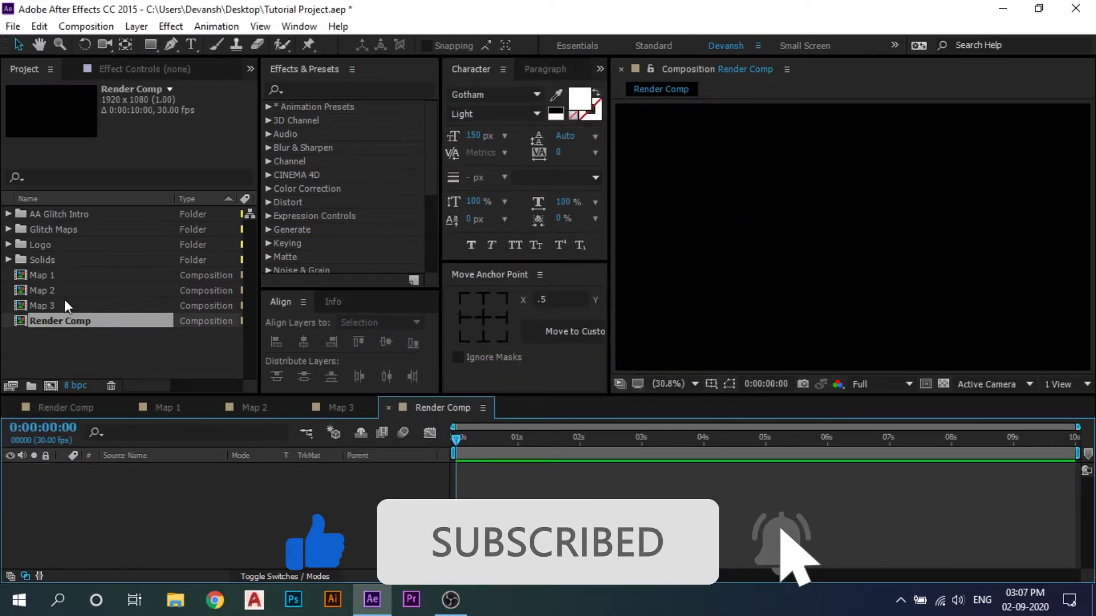
# Place the Map 1, Map 2 and Map 3 compositions together as layers in Render Comp
pyautogui.click(49, 274)
pyautogui.keyDown('shift'); pyautogui.click(56, 305); pyautogui.keyUp('shift')
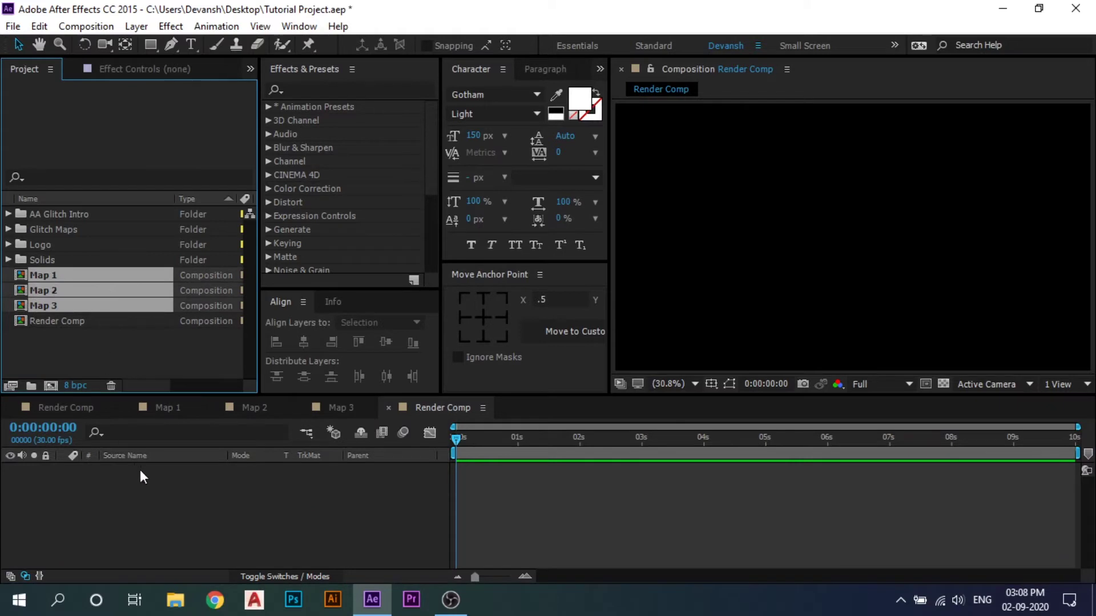
pyautogui.moveTo(140, 470); pyautogui.dragTo(160, 501)
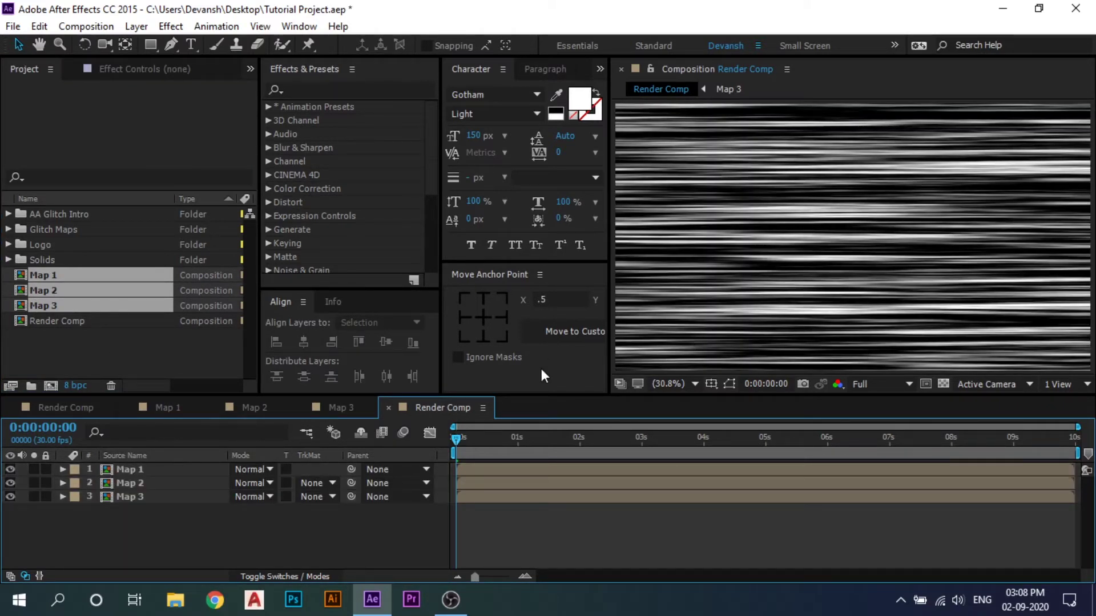
# Turn off the visibility of all three map layers in Render Comp and scrub the timeline to check
pyautogui.moveTo(112, 525); pyautogui.dragTo(131, 471)
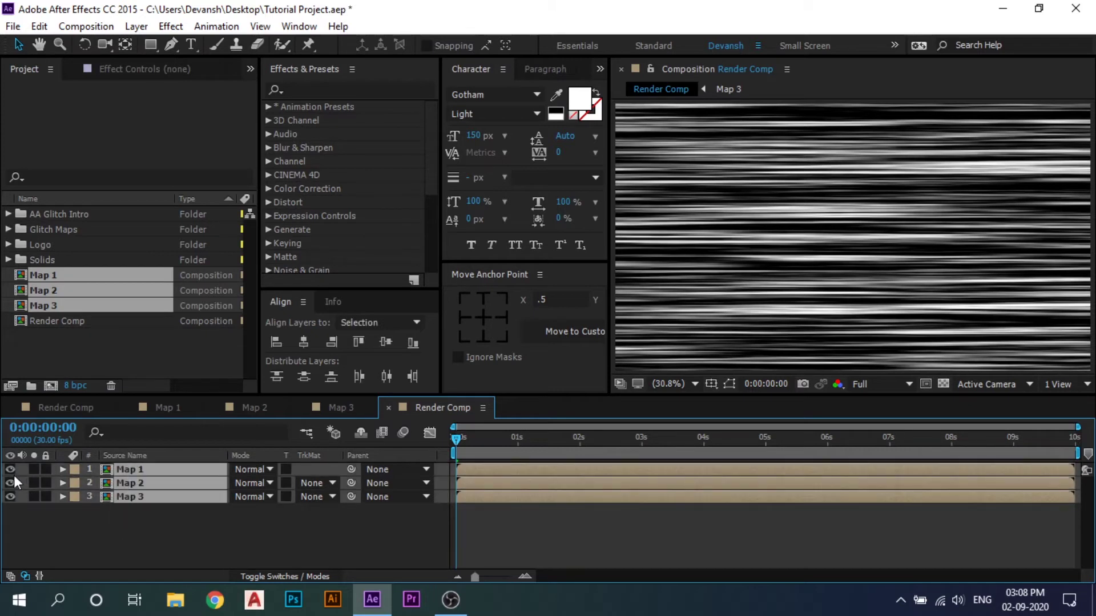
pyautogui.click(12, 472)
pyautogui.click(482, 547)
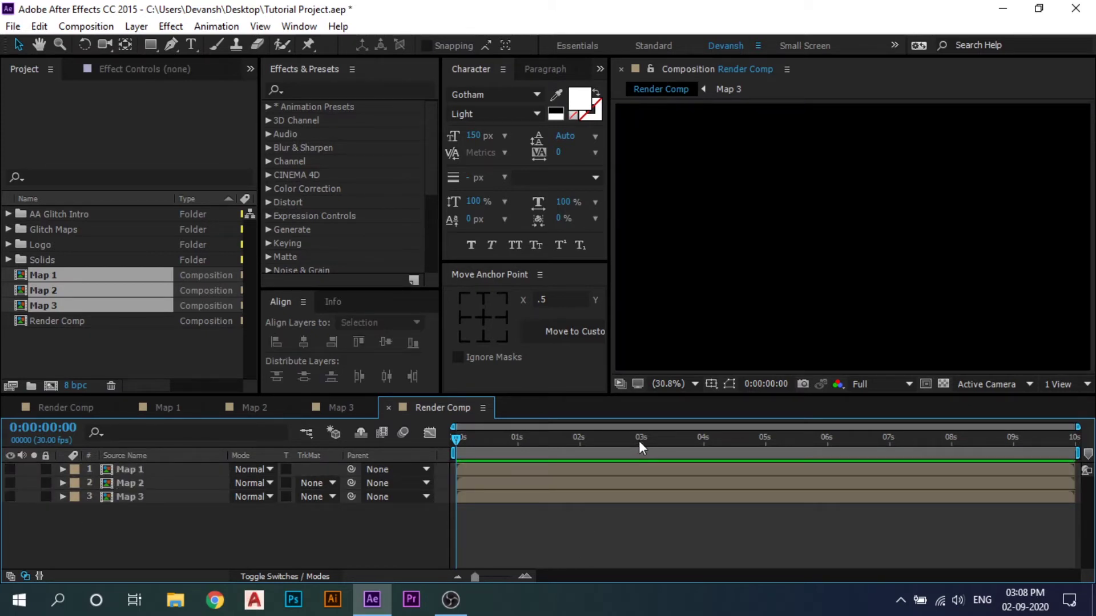
pyautogui.moveTo(639, 441); pyautogui.dragTo(228, 511)
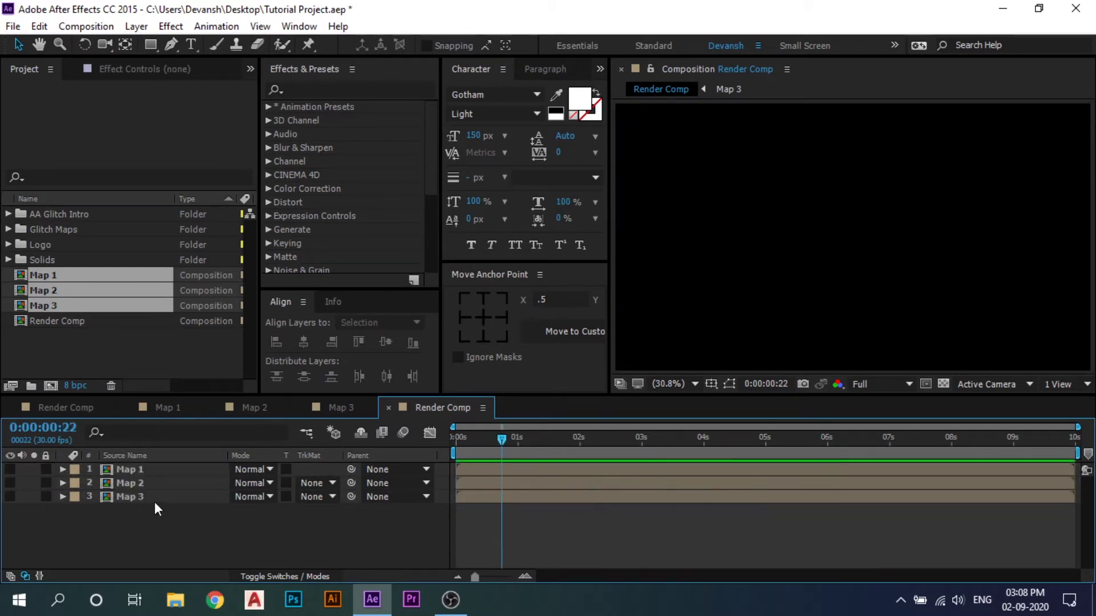
# Add VISA.eps from the Logo folder to Render Comp as a layer above the three maps
pyautogui.click(122, 347)
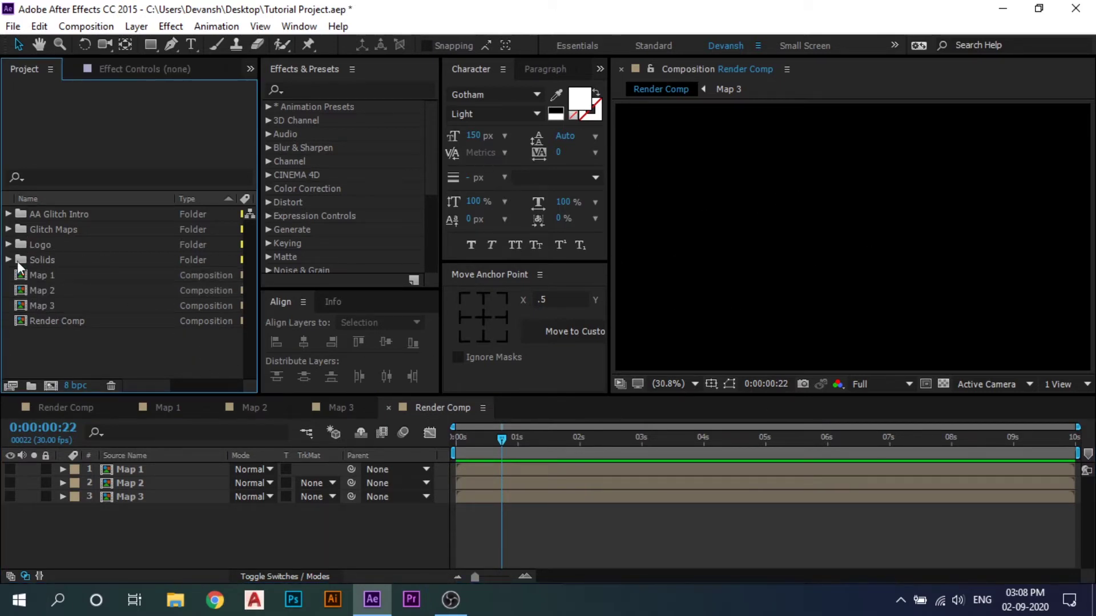
pyautogui.click(8, 244)
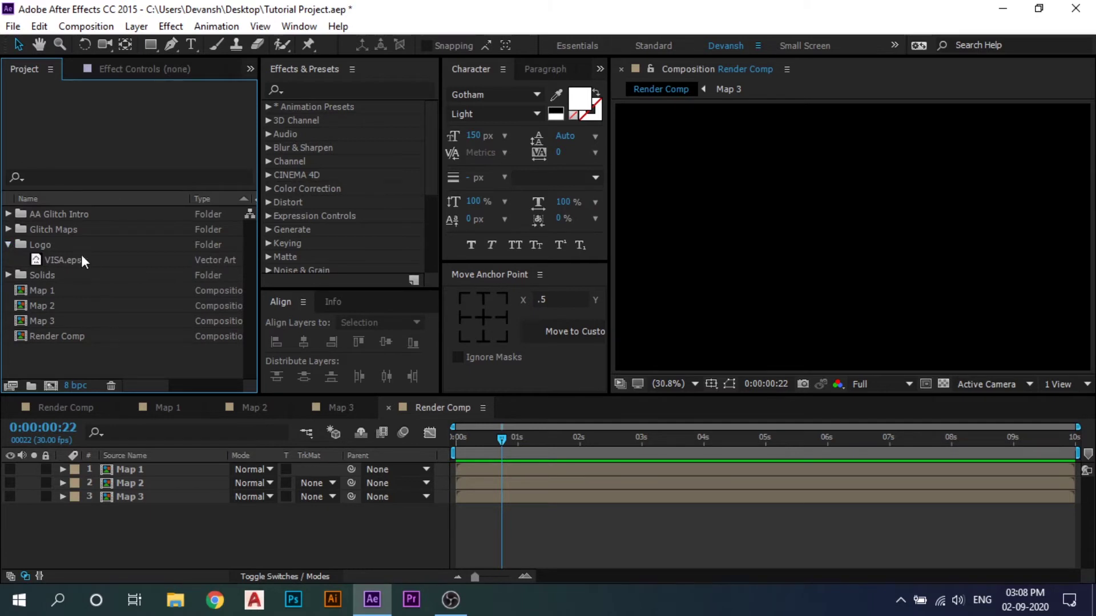
pyautogui.click(66, 258)
pyautogui.moveTo(94, 259); pyautogui.dragTo(118, 471)
pyautogui.click(291, 542)
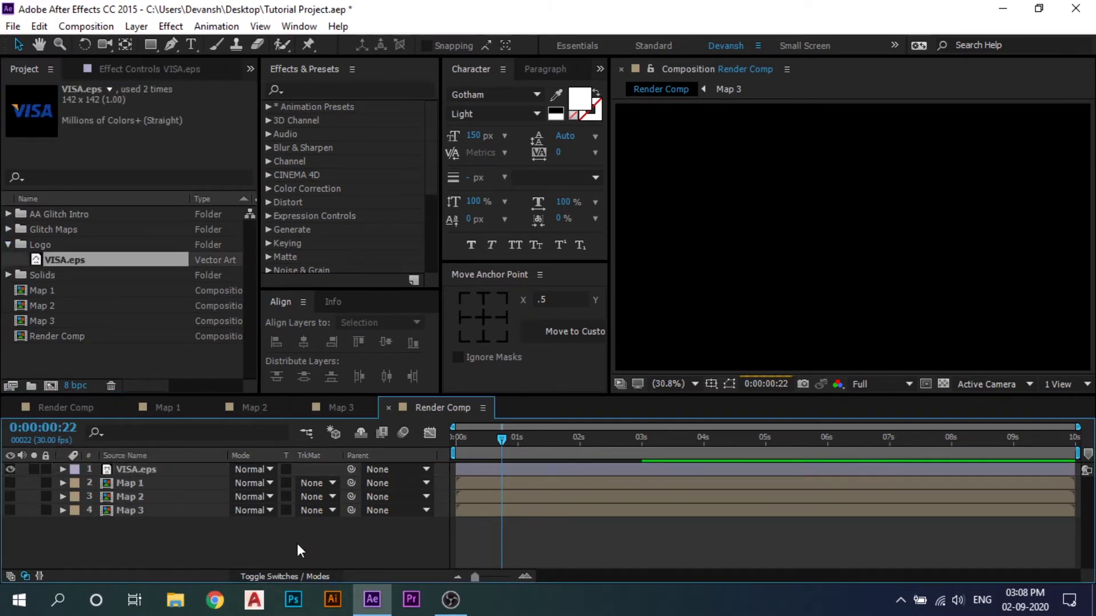
# Scale the VISA.eps layer up to about a third of the frame's width and turn on continuous rasterization for it
pyautogui.click(288, 576)
pyautogui.click(135, 470)
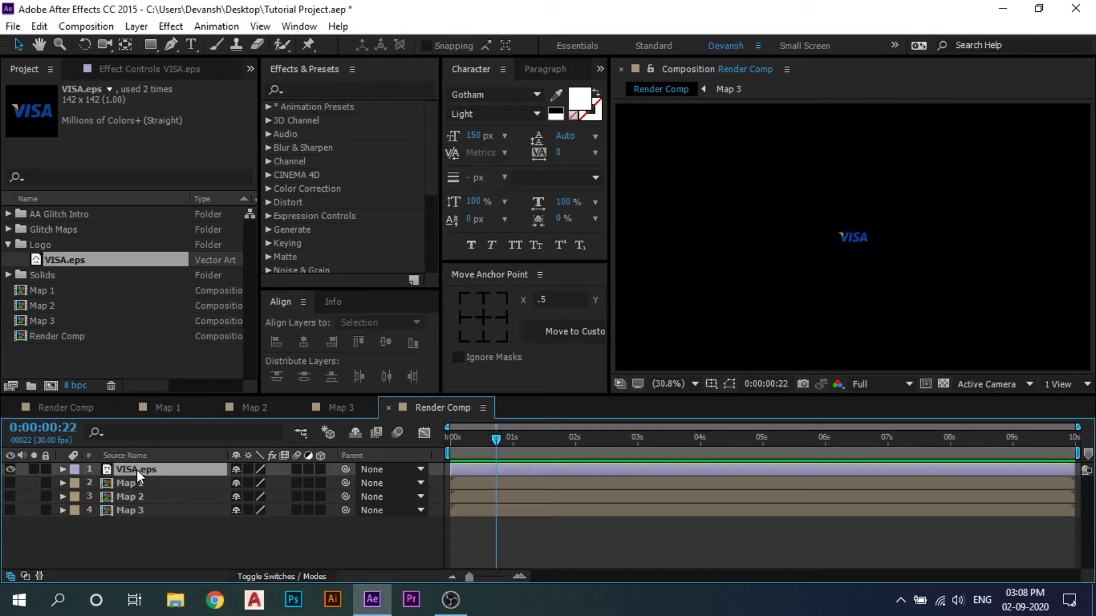
pyautogui.press('s')
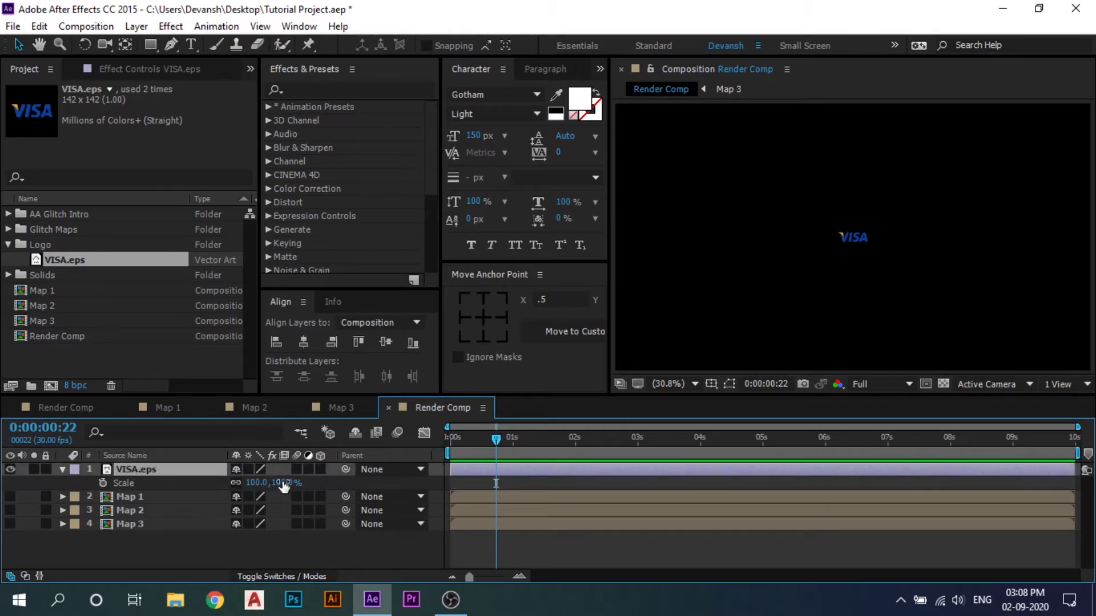
pyautogui.moveTo(284, 484); pyautogui.dragTo(574, 534)
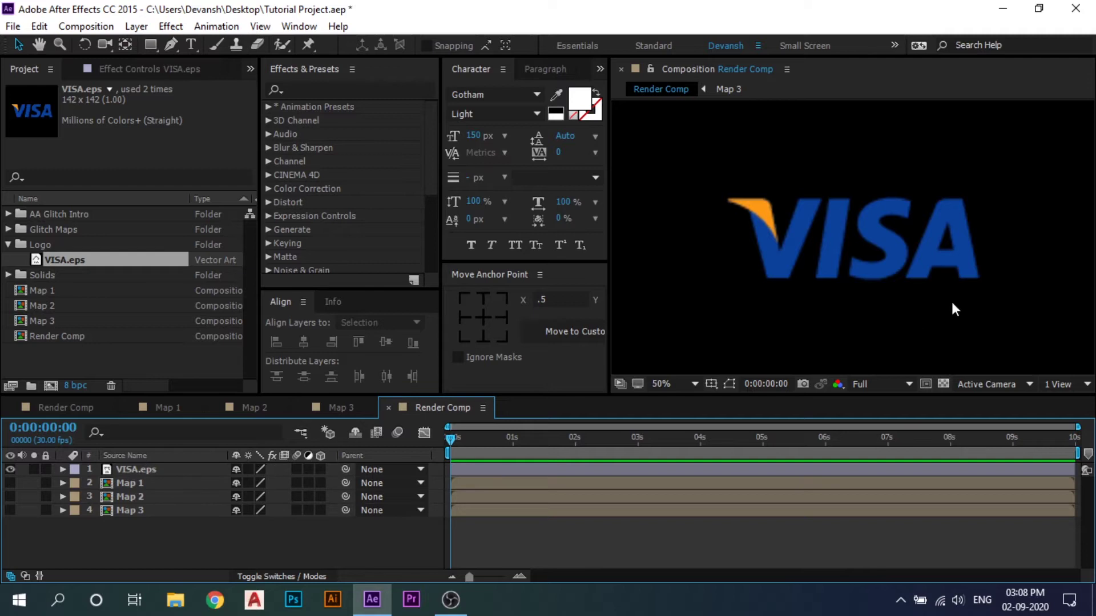
pyautogui.click(247, 471)
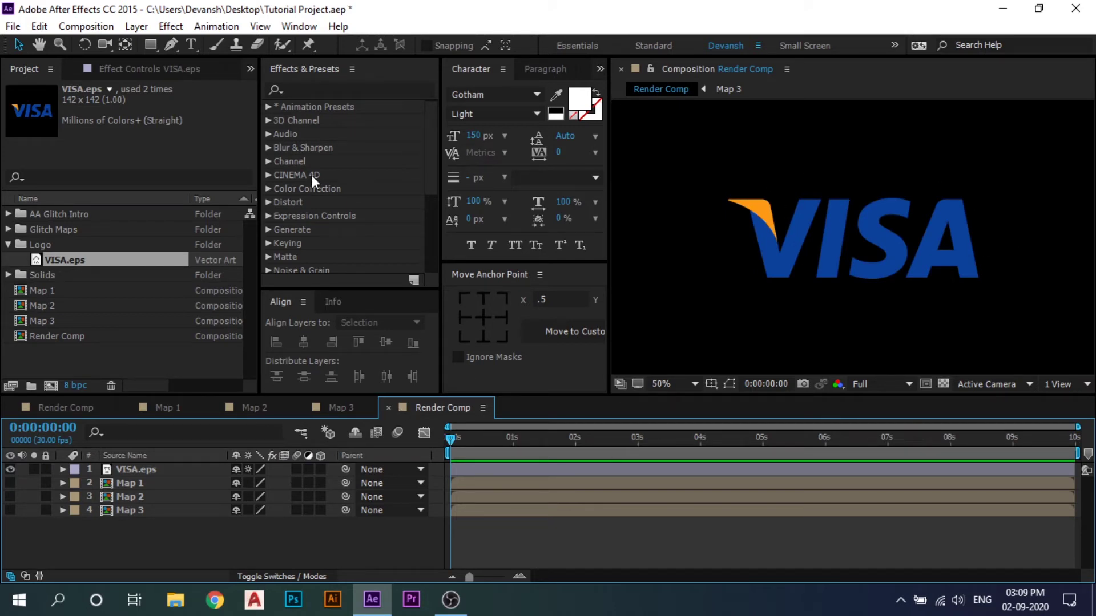
# Apply a Fill effect to the VISA.eps layer and set its color to white (FFFFFF)
pyautogui.click(134, 473)
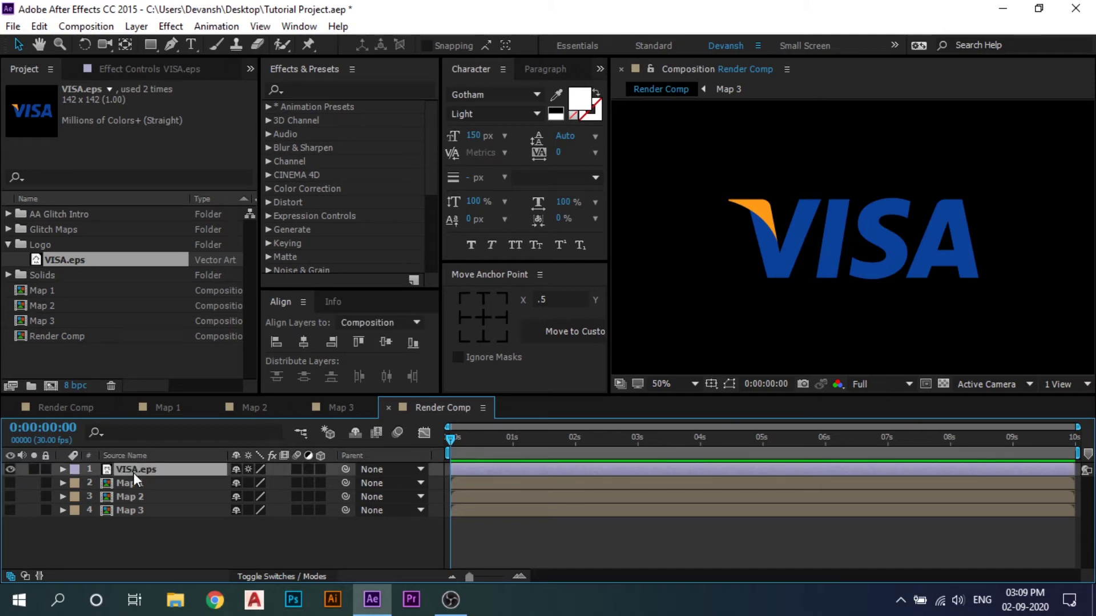
pyautogui.hotkey('ctrl', 'space')
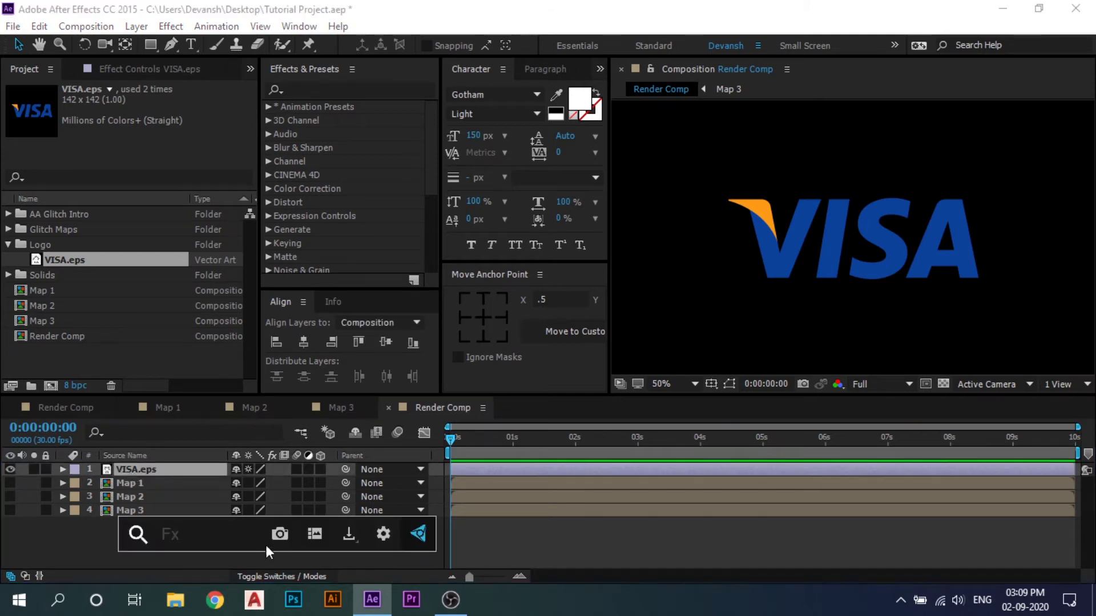
pyautogui.write('fil')
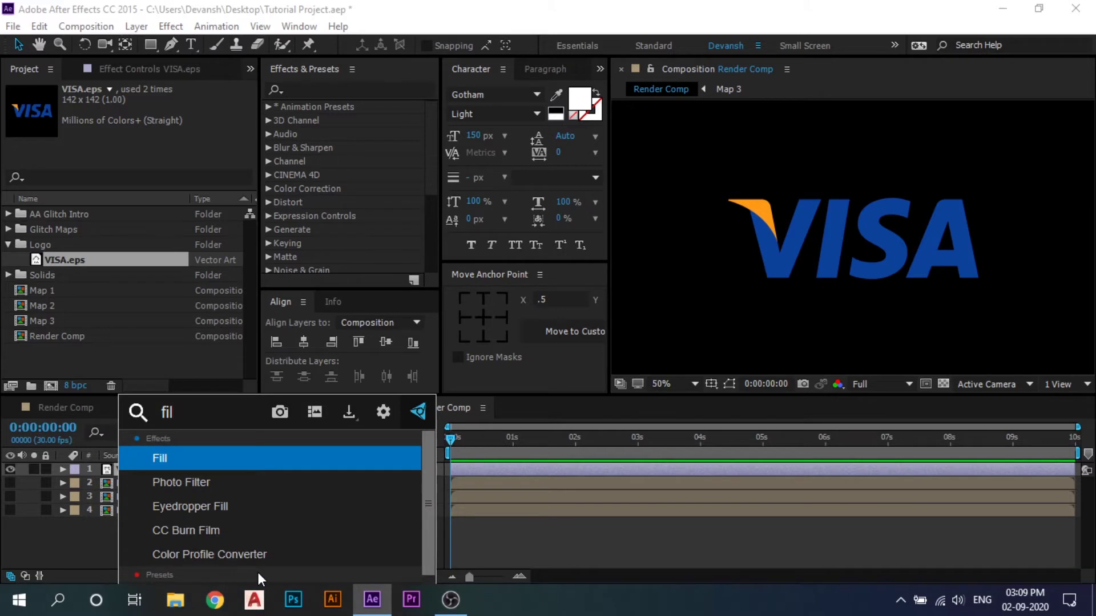
pyautogui.press('Return')
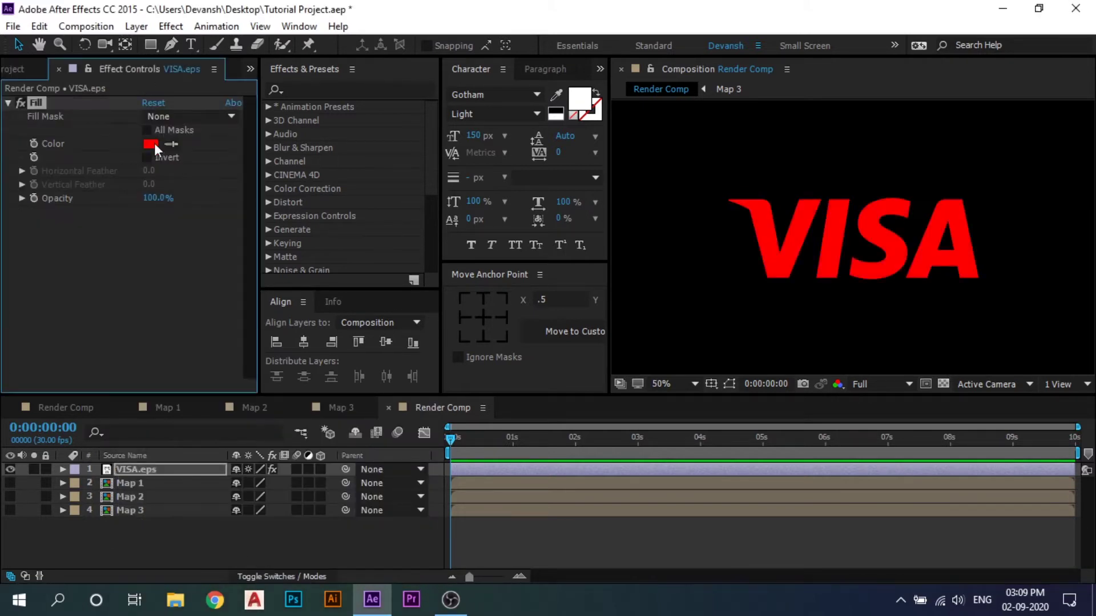
pyautogui.click(150, 144)
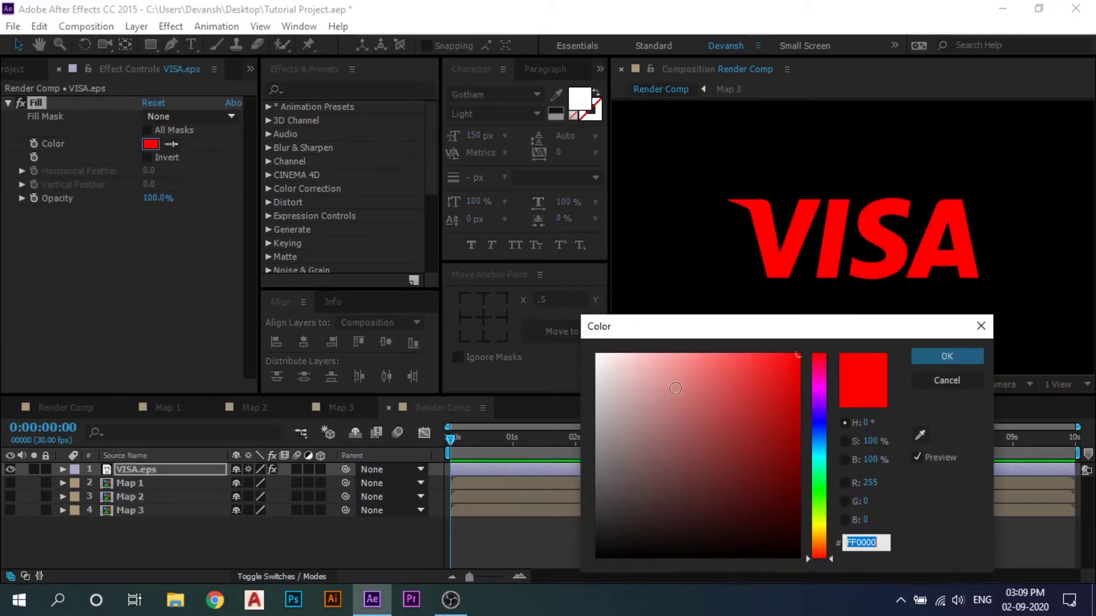
pyautogui.moveTo(607, 375); pyautogui.dragTo(590, 348)
pyautogui.click(957, 350)
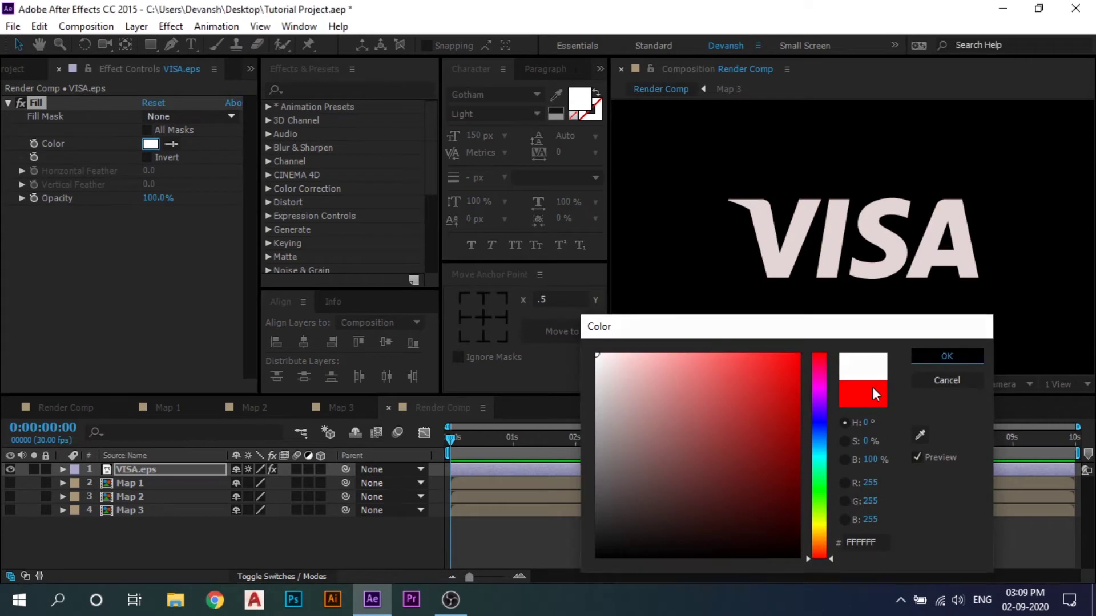
# Pre-compose the VISA.eps layer as Logo Inside, moving all attributes into the new composition
pyautogui.click(152, 467)
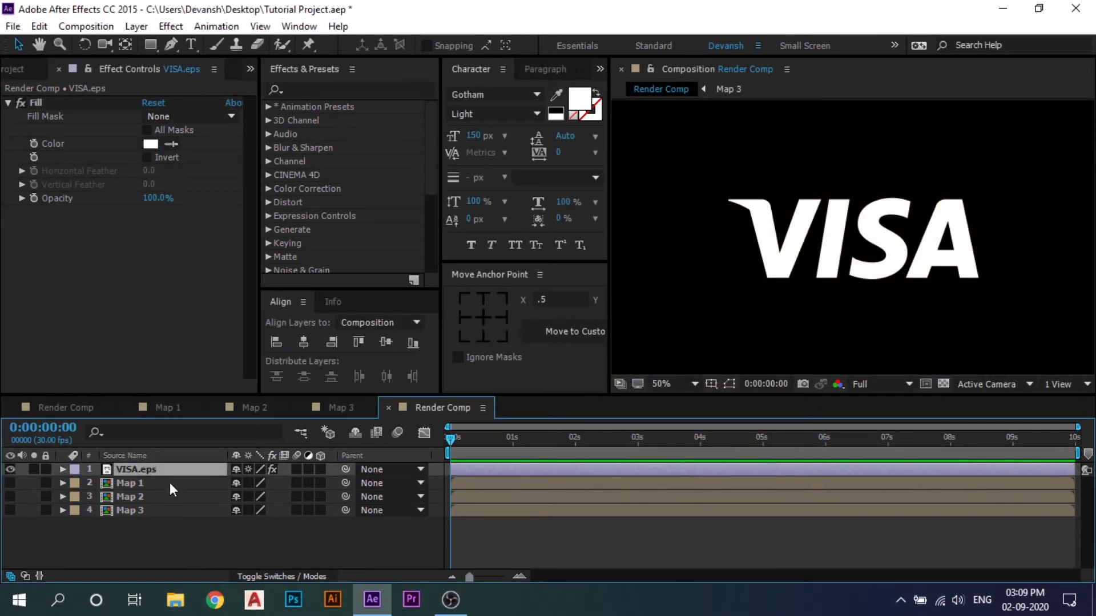
pyautogui.rightClick(172, 466)
pyautogui.click(228, 495)
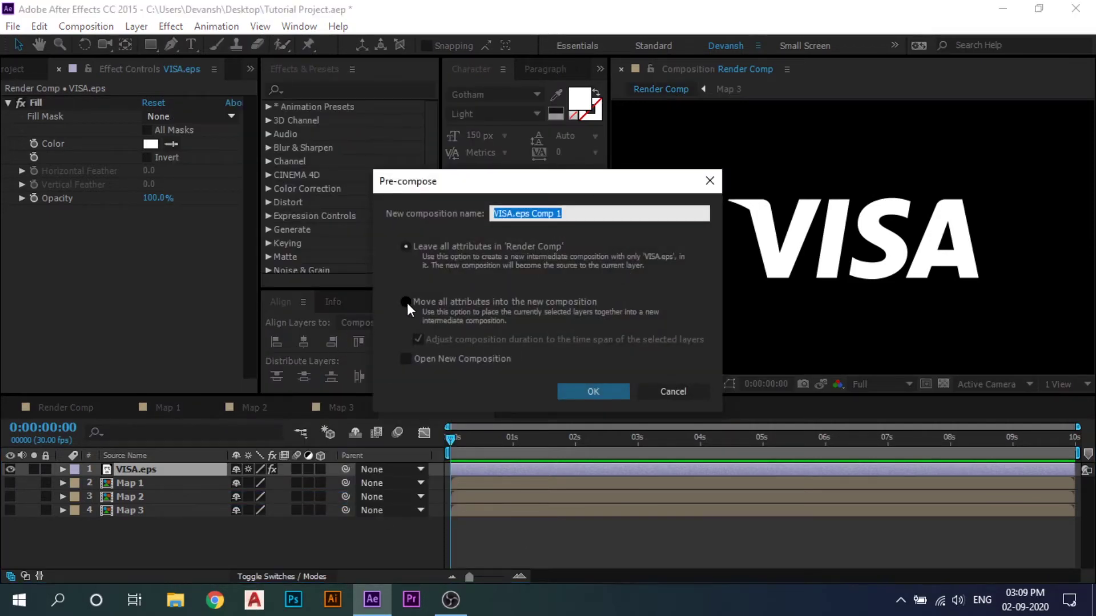
pyautogui.click(406, 302)
pyautogui.moveTo(589, 213); pyautogui.dragTo(444, 201)
pyautogui.press('BackSpace')
pyautogui.write('Logog')
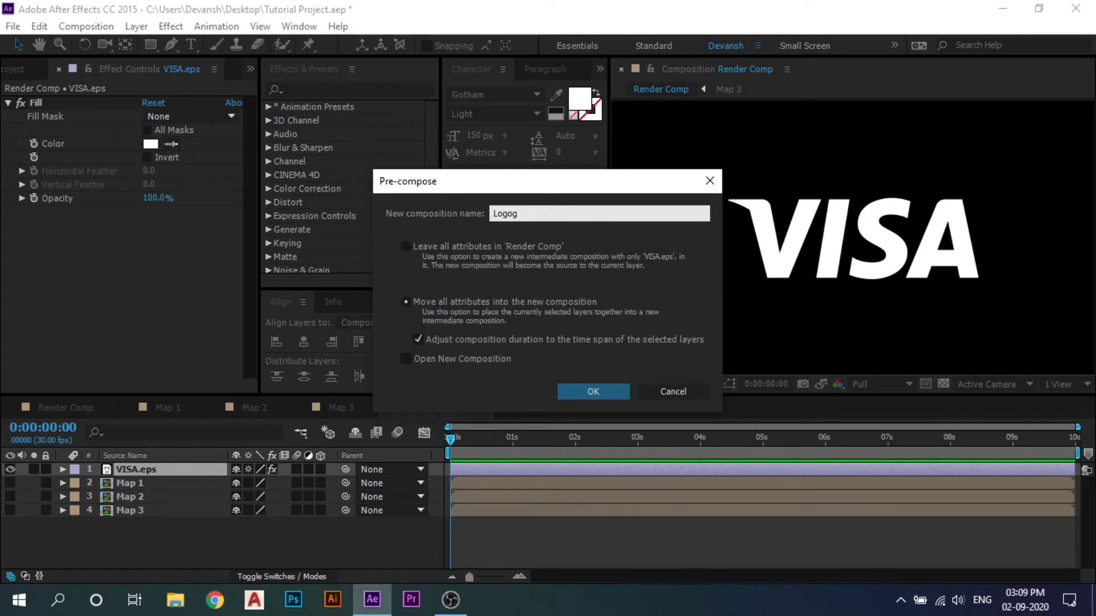
pyautogui.press('BackSpace')
pyautogui.write('Inside')
pyautogui.press('Return')
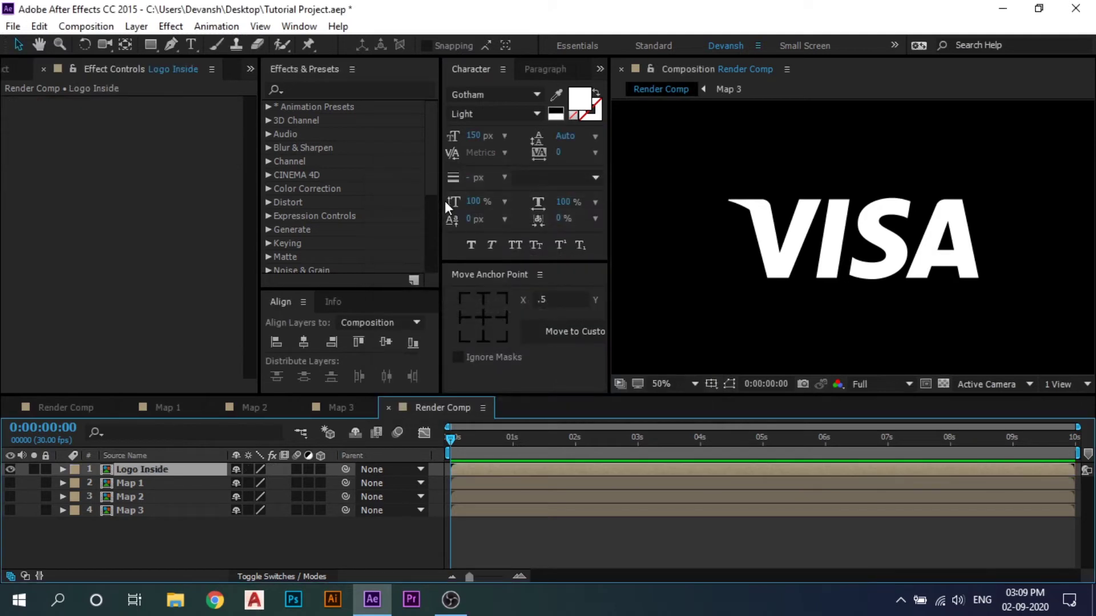
# Add a new adjustment layer above Logo Inside in Render Comp
pyautogui.click(234, 545)
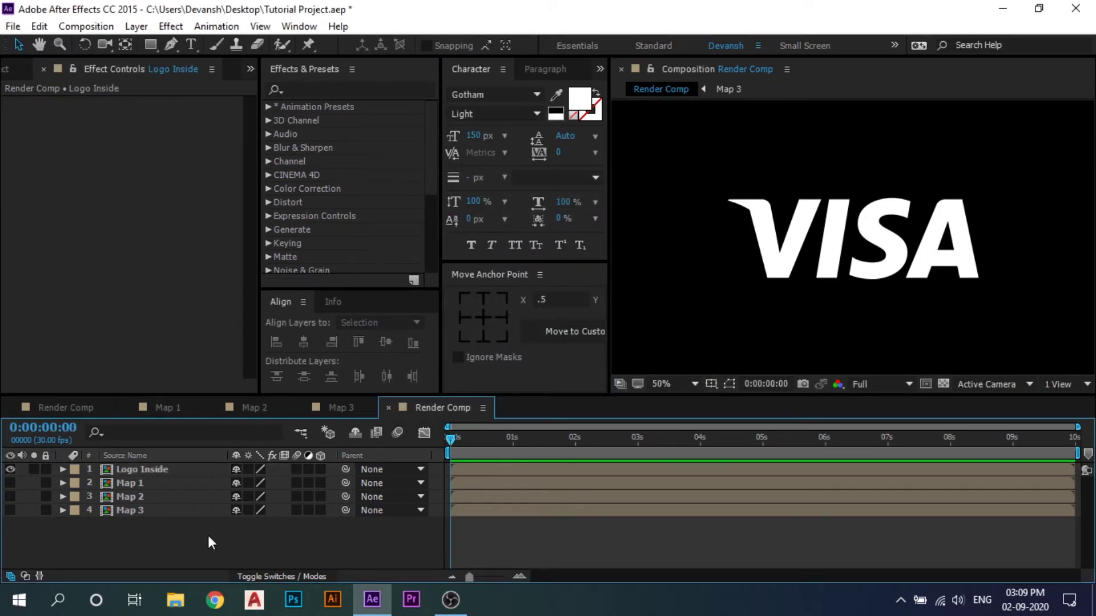
pyautogui.rightClick(190, 546)
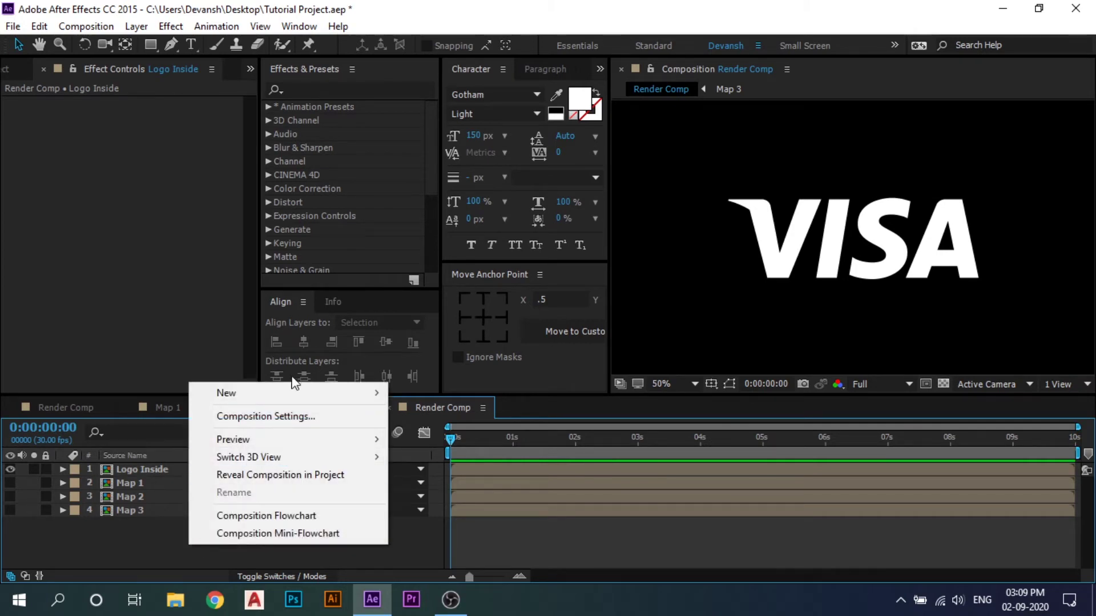
pyautogui.moveTo(282, 393)
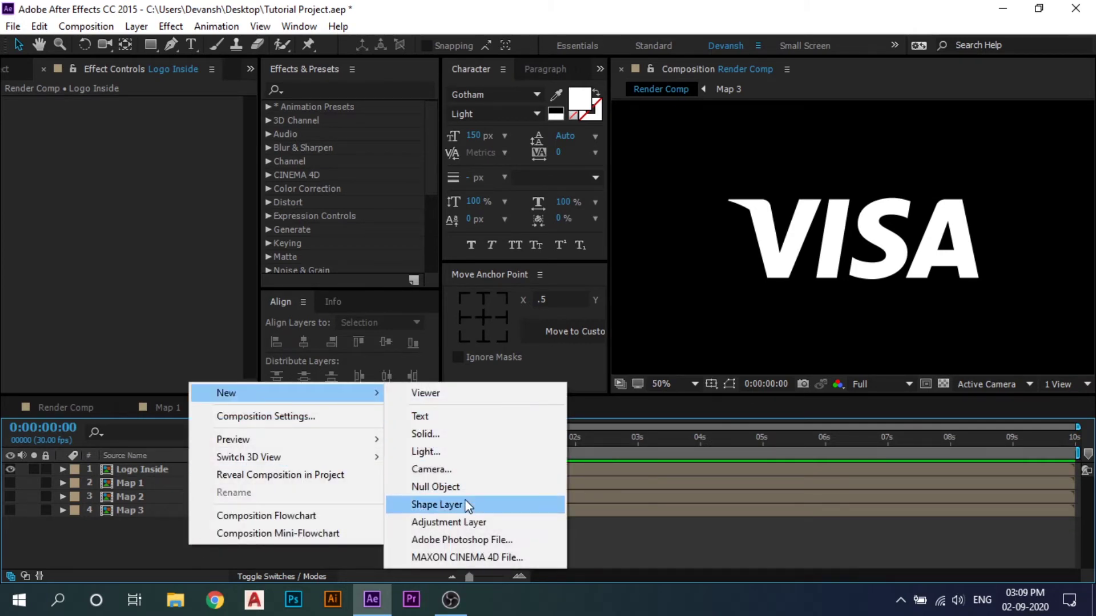
pyautogui.click(461, 523)
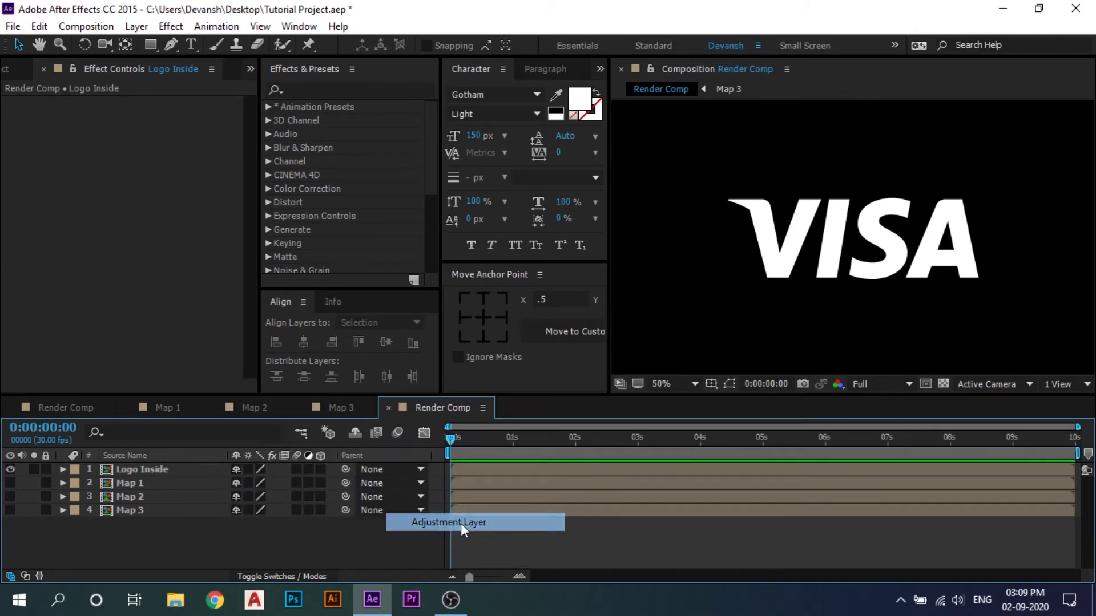
pyautogui.click(117, 547)
# Apply the Set Matte effect to the new adjustment layer
pyautogui.click(171, 470)
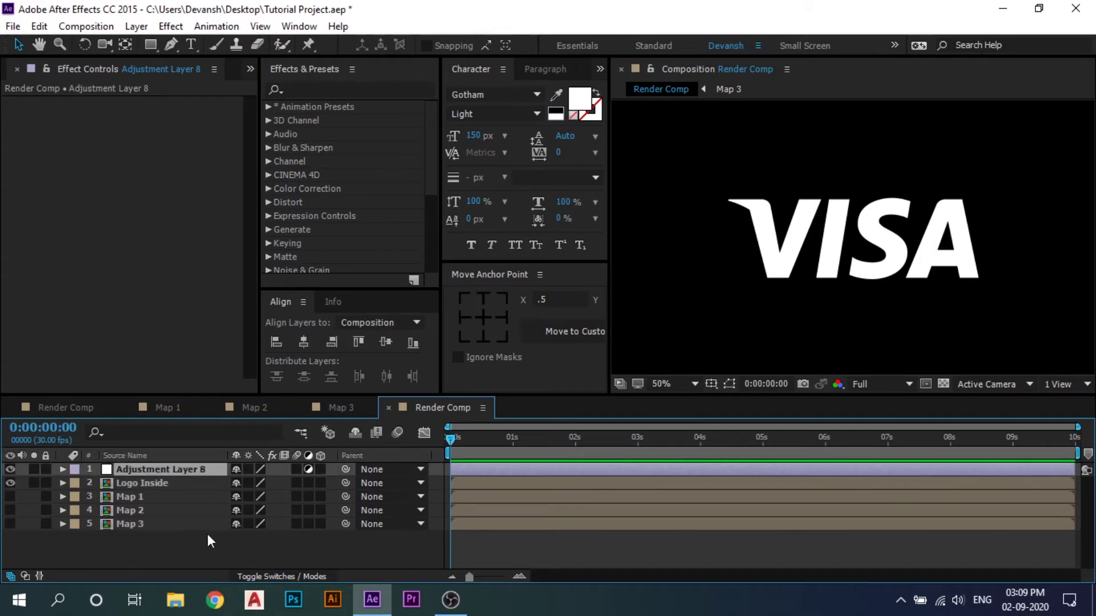
pyautogui.hotkey('ctrl', 'space')
pyautogui.write('set')
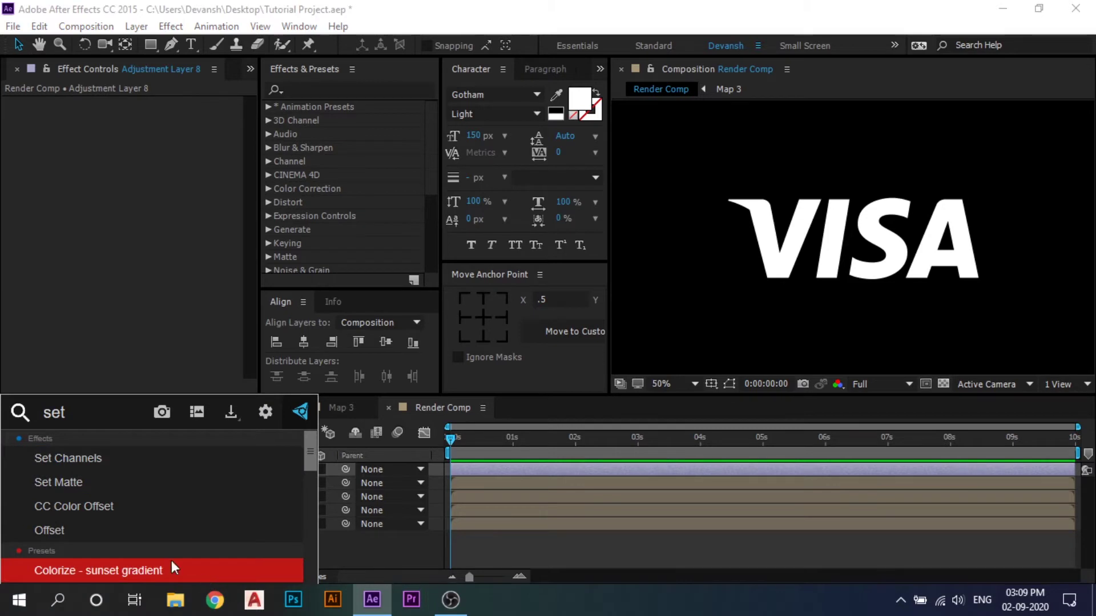
pyautogui.click(122, 482)
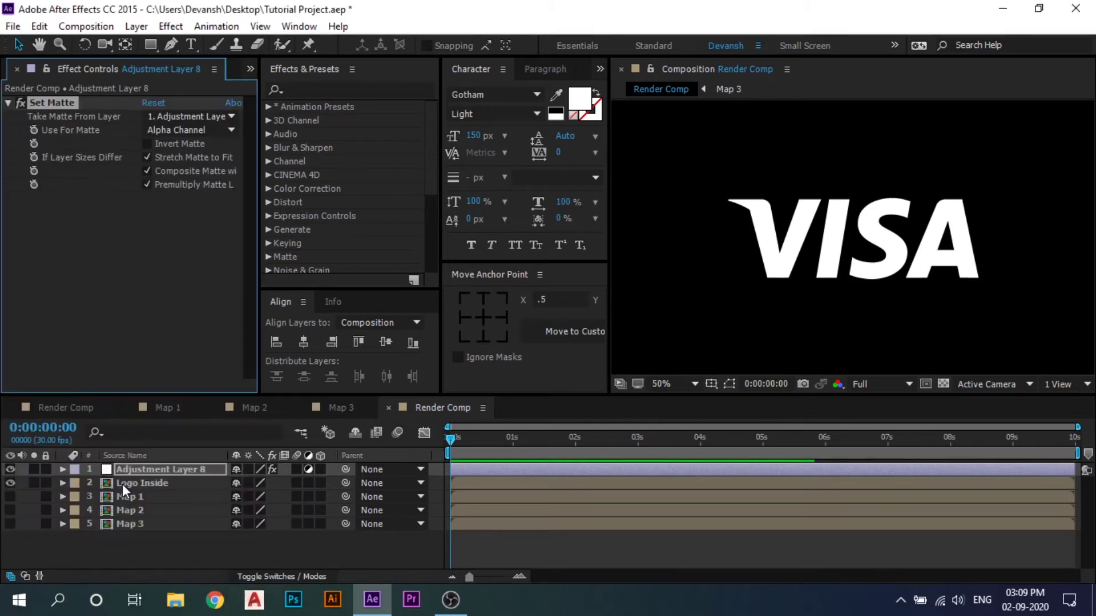
pyautogui.click(184, 540)
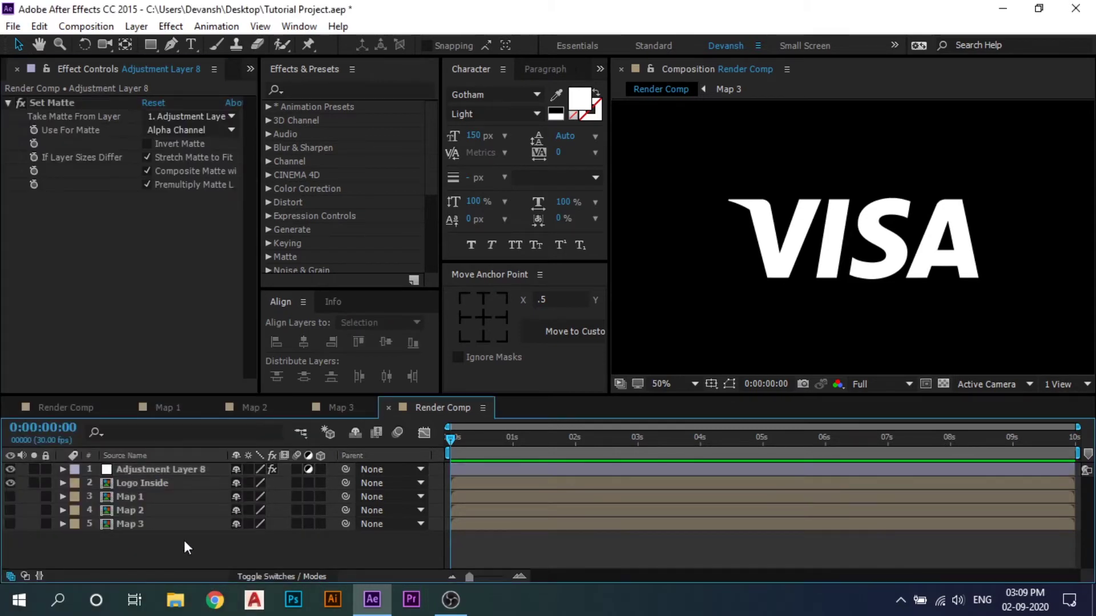
# Configure Set Matte to take its matte from Map 2 and use Luminance for the matte
pyautogui.click(194, 116)
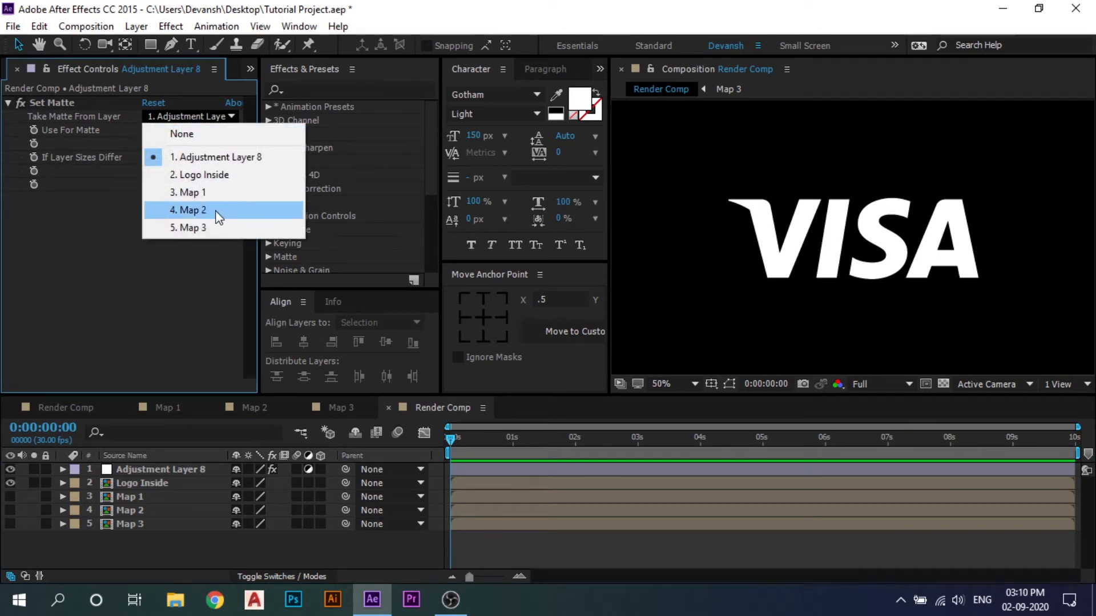
pyautogui.click(216, 211)
pyautogui.click(198, 131)
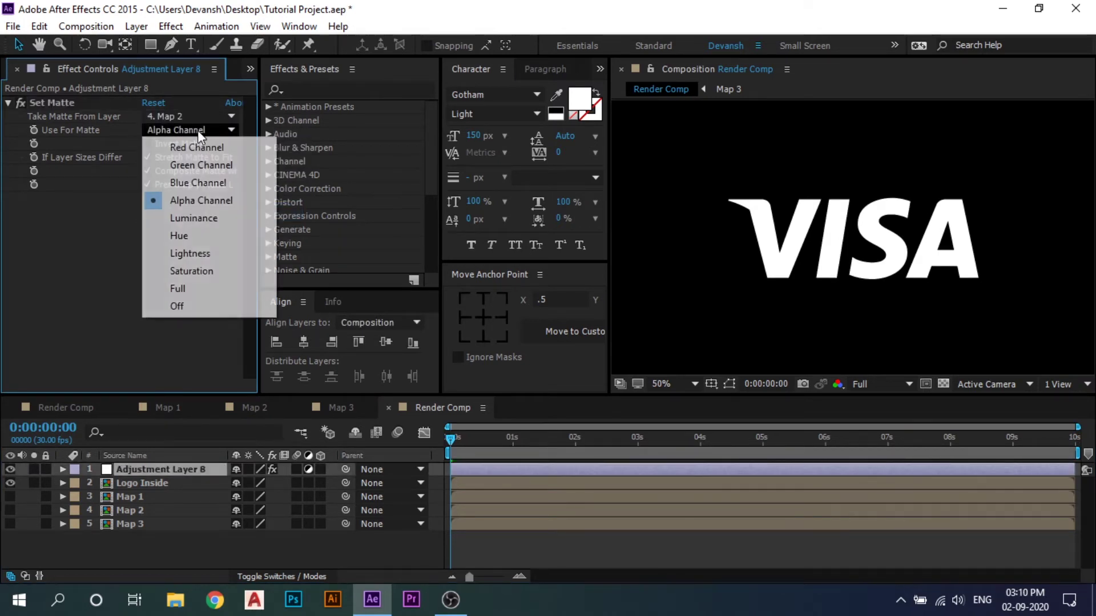
pyautogui.click(204, 219)
# Preview the Set Matte animation from the start of Render Comp with the viewer resolution set to Auto
pyautogui.click(446, 440)
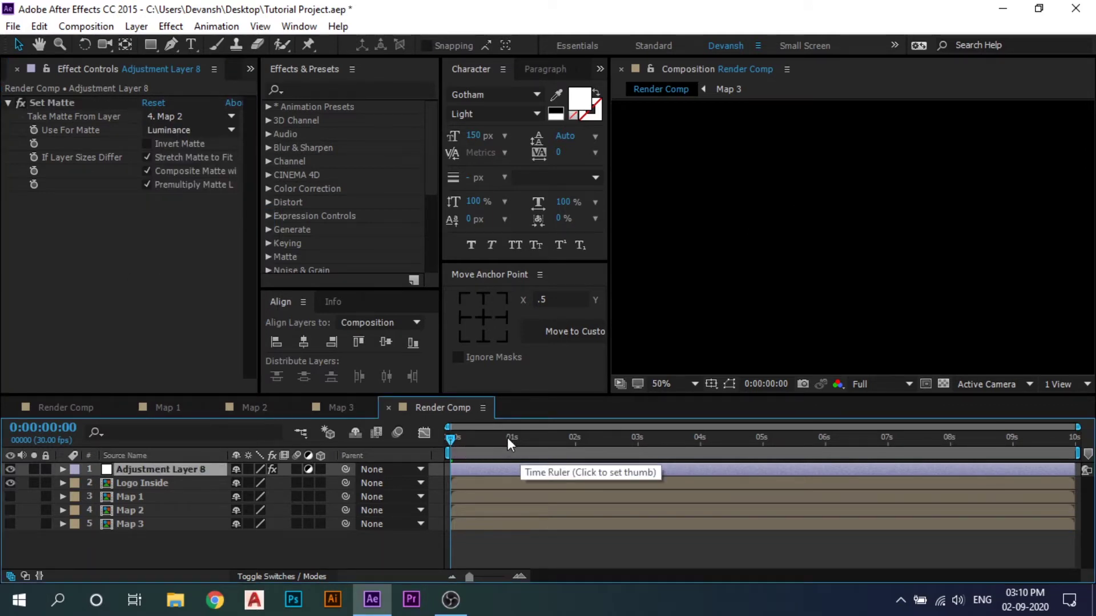
pyautogui.press('space')
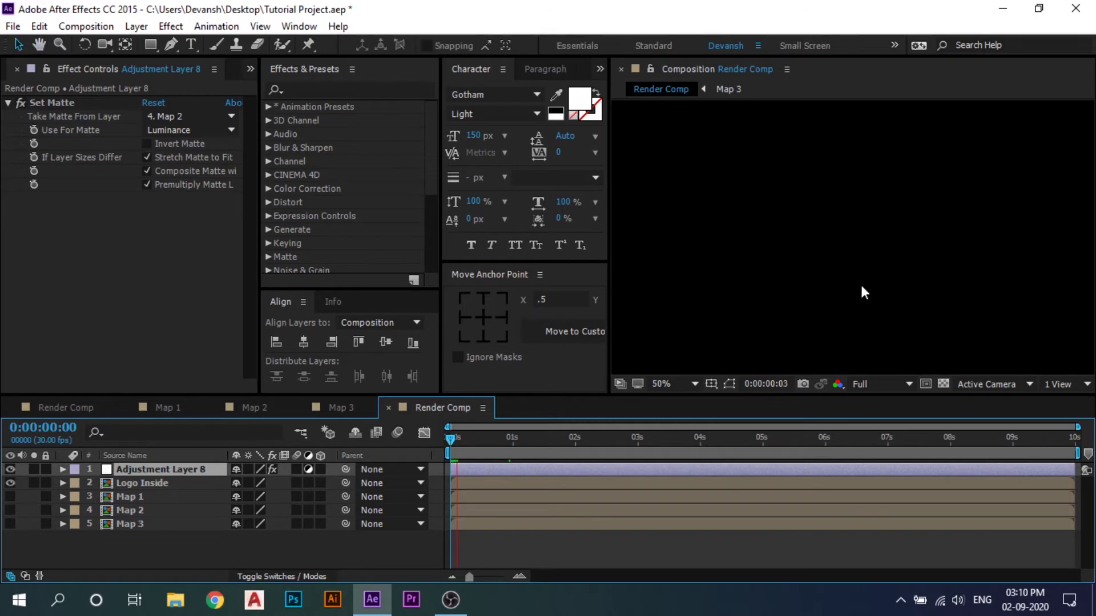
pyautogui.click(882, 385)
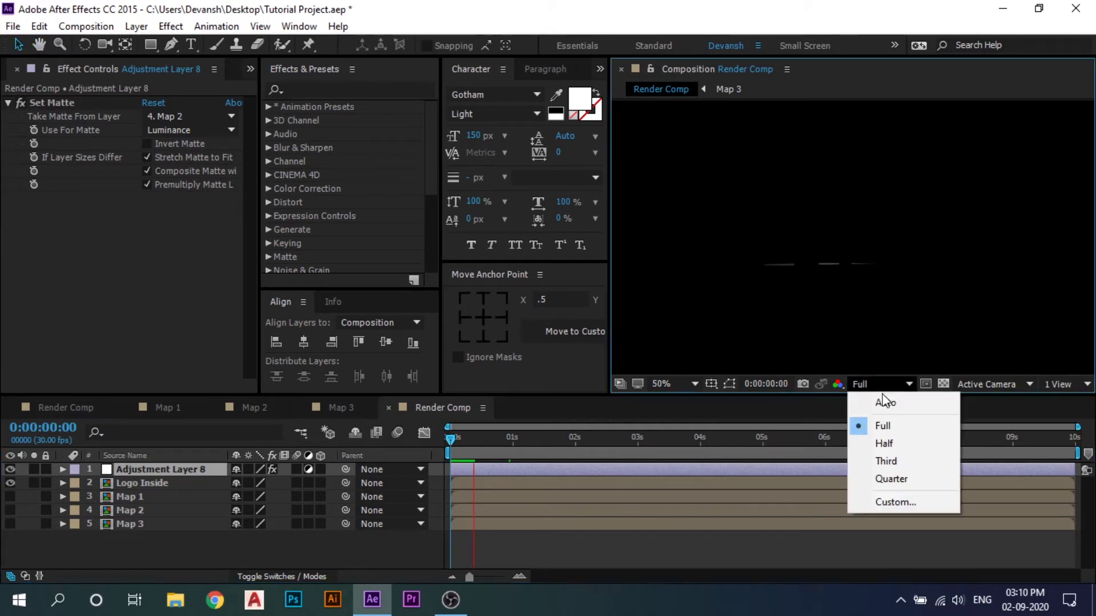
pyautogui.click(888, 403)
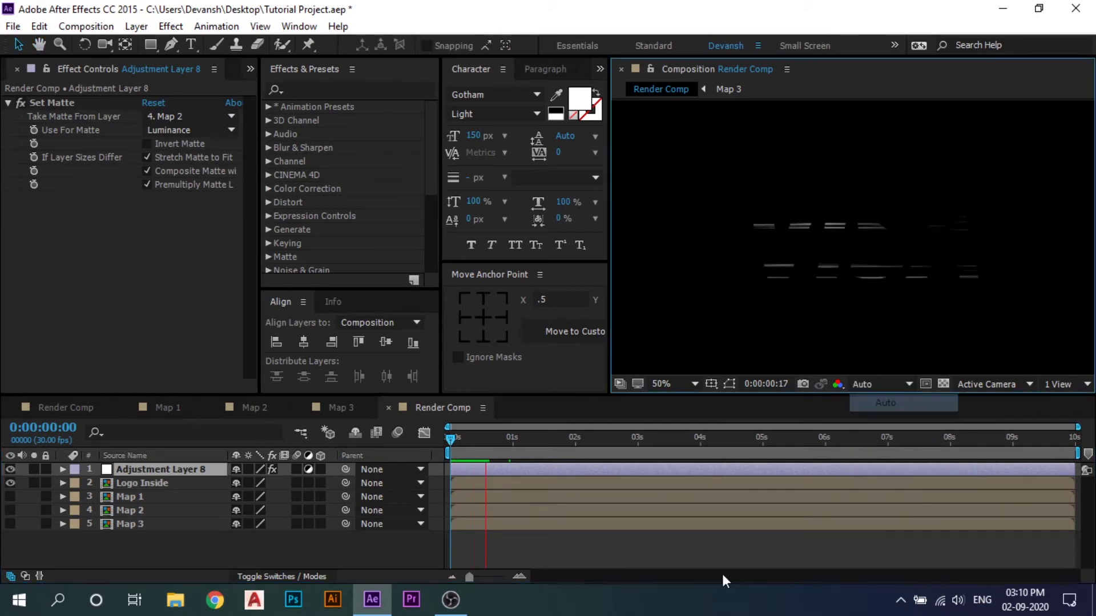
pyautogui.click(633, 553)
pyautogui.press('space')
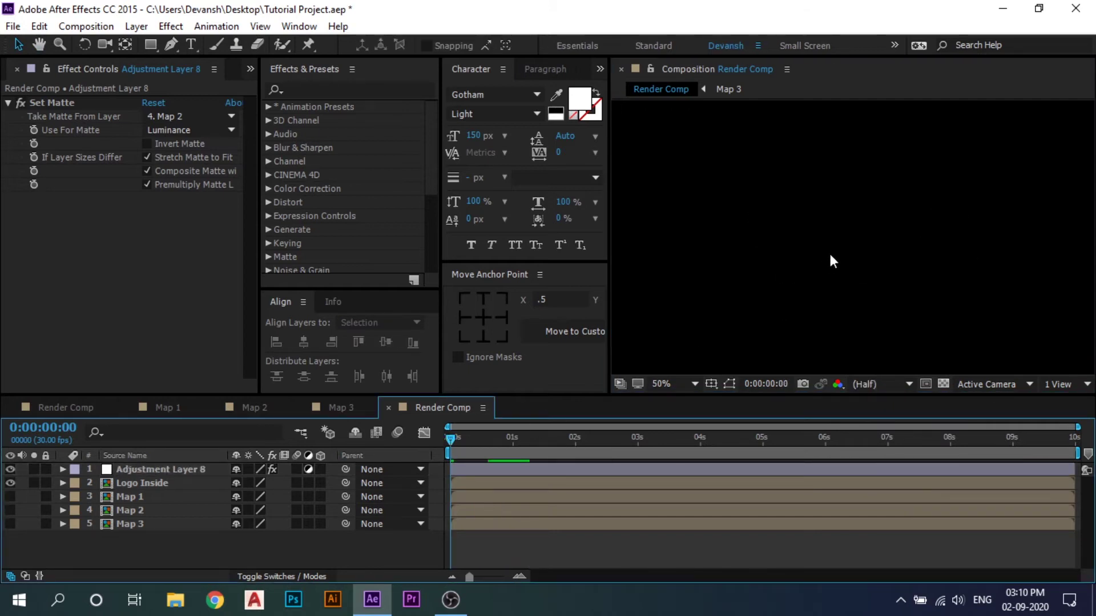
pyautogui.press('space')
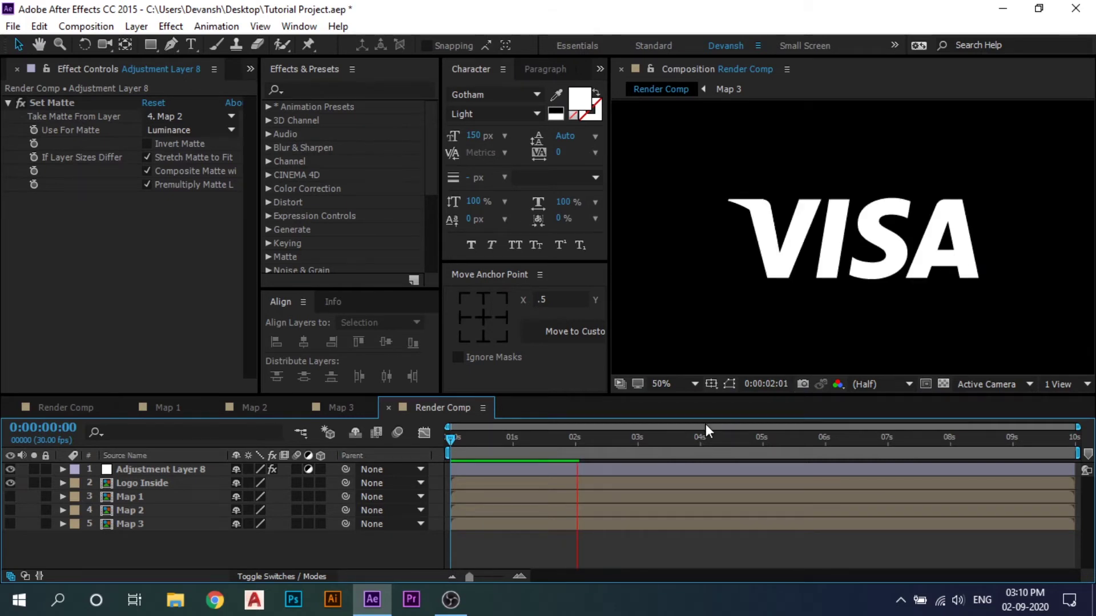
pyautogui.press('space')
# Split the Set Matte adjustment layer at 0:00:02:00 and delete the part after that time
pyautogui.moveTo(451, 441); pyautogui.dragTo(575, 482)
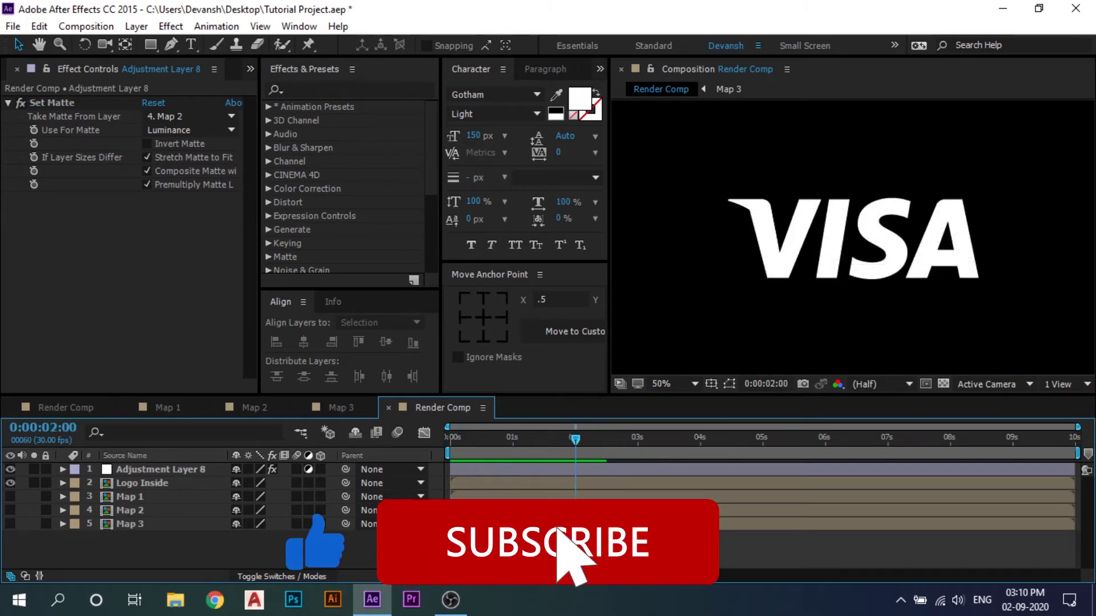
pyautogui.click(142, 470)
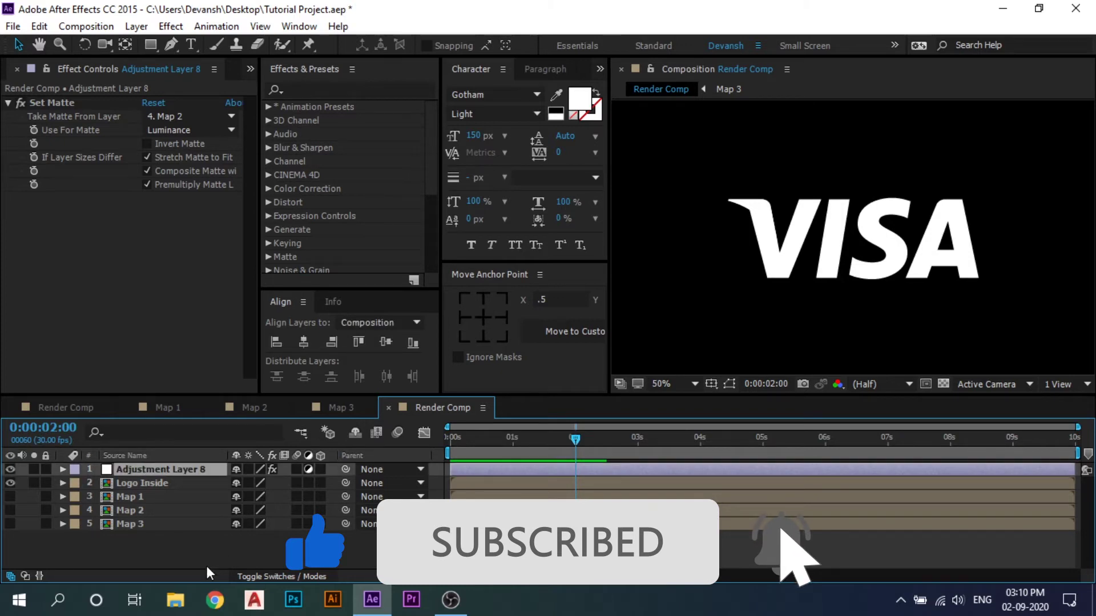
pyautogui.hotkey('ctrl', 'shift', 'd')
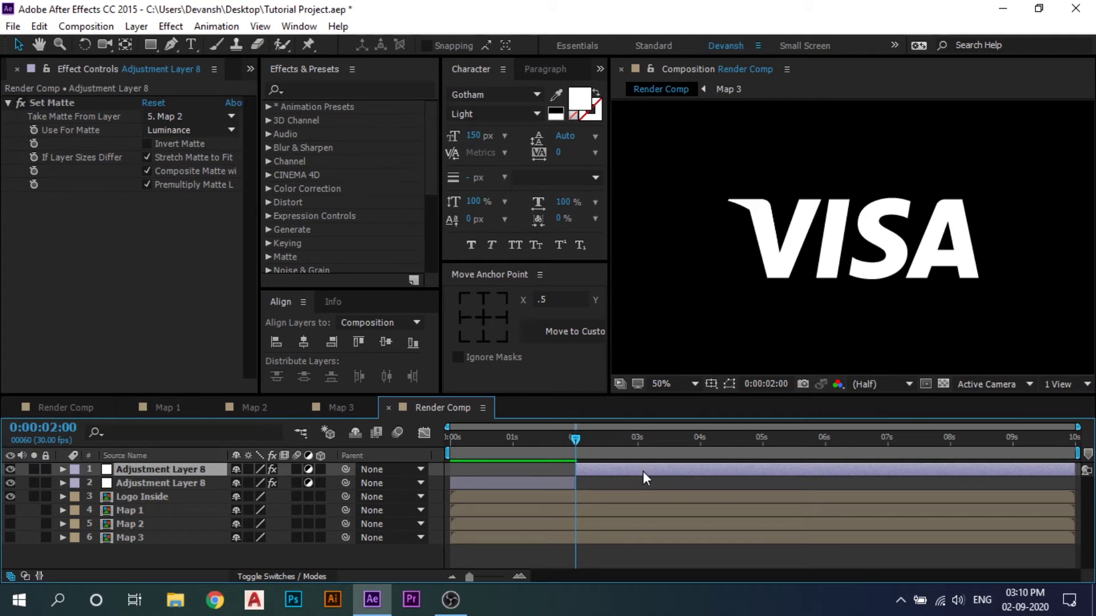
pyautogui.press('Delete')
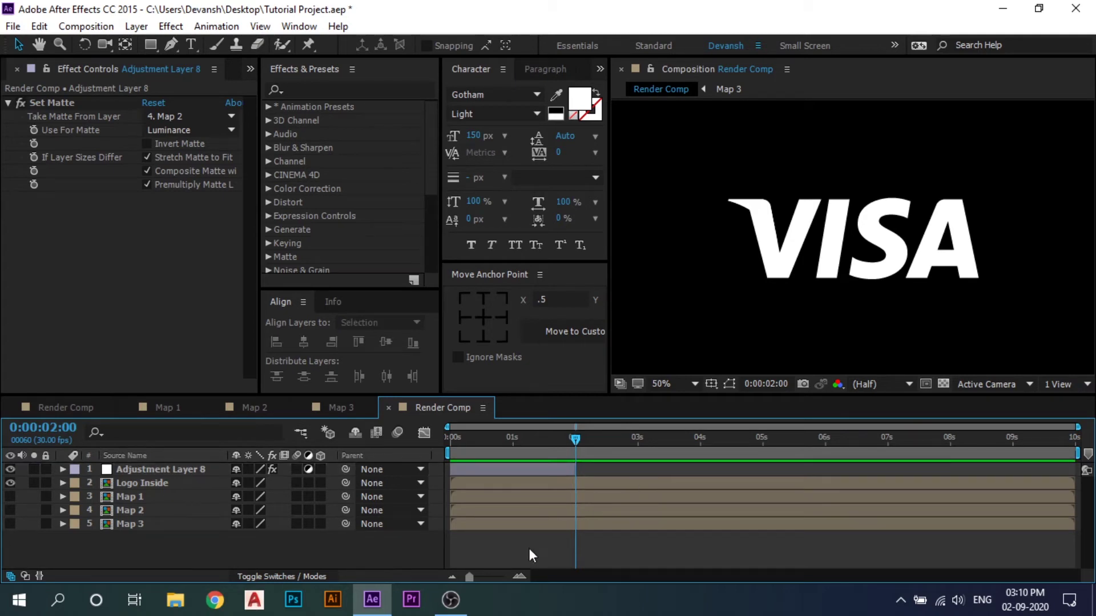
# Add a new adjustment layer on top of Render Comp and cut off its portion after 0:00:02:00
pyautogui.rightClick(192, 561)
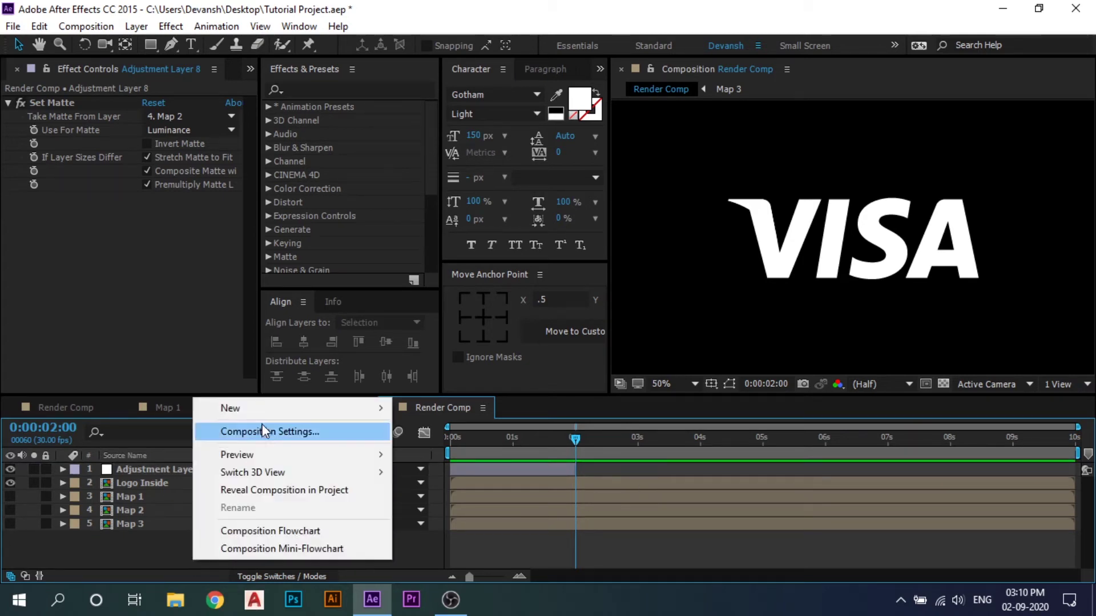
pyautogui.moveTo(288, 410)
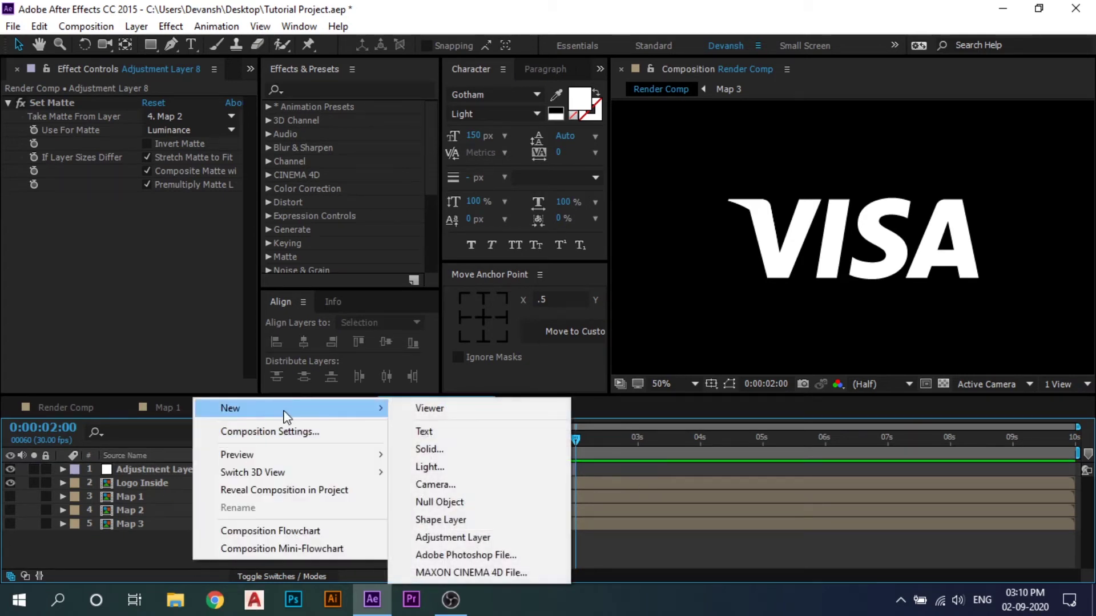
pyautogui.click(480, 541)
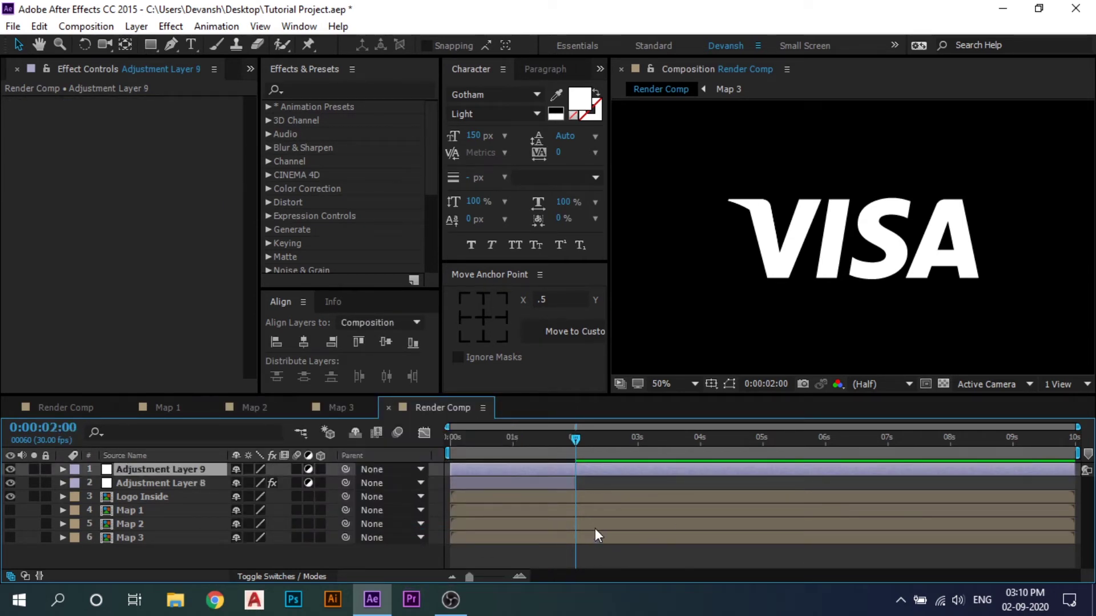
pyautogui.hotkey('ctrl', 'shift', 'd')
pyautogui.press('Delete')
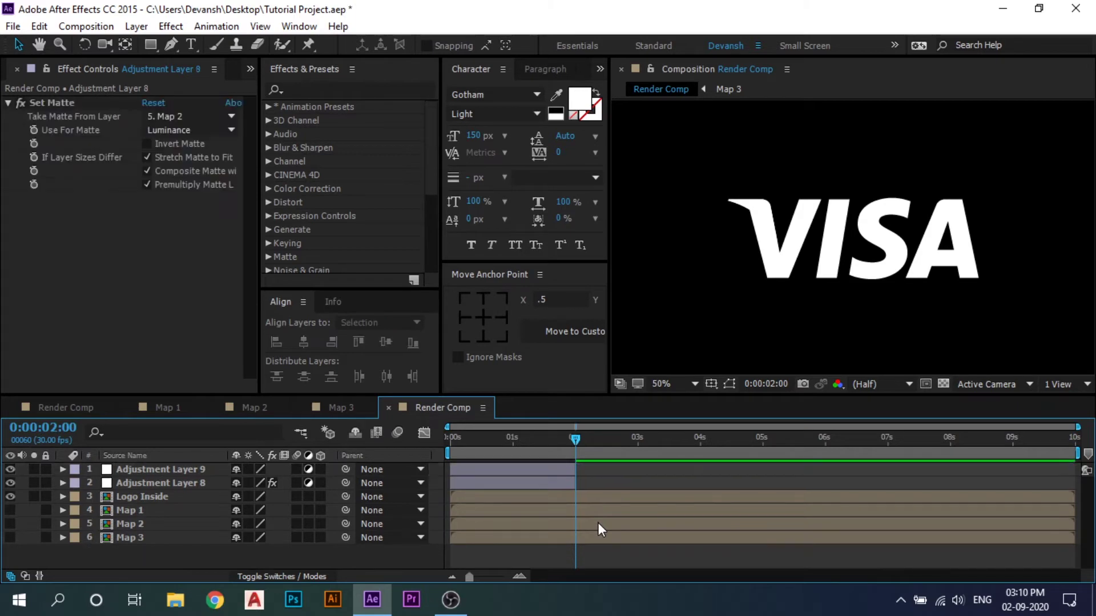
# Apply the Displacement Map effect to the new top adjustment layer, using Map 1 as the displacement map layer
pyautogui.click(187, 469)
pyautogui.hotkey('ctrl', 'space')
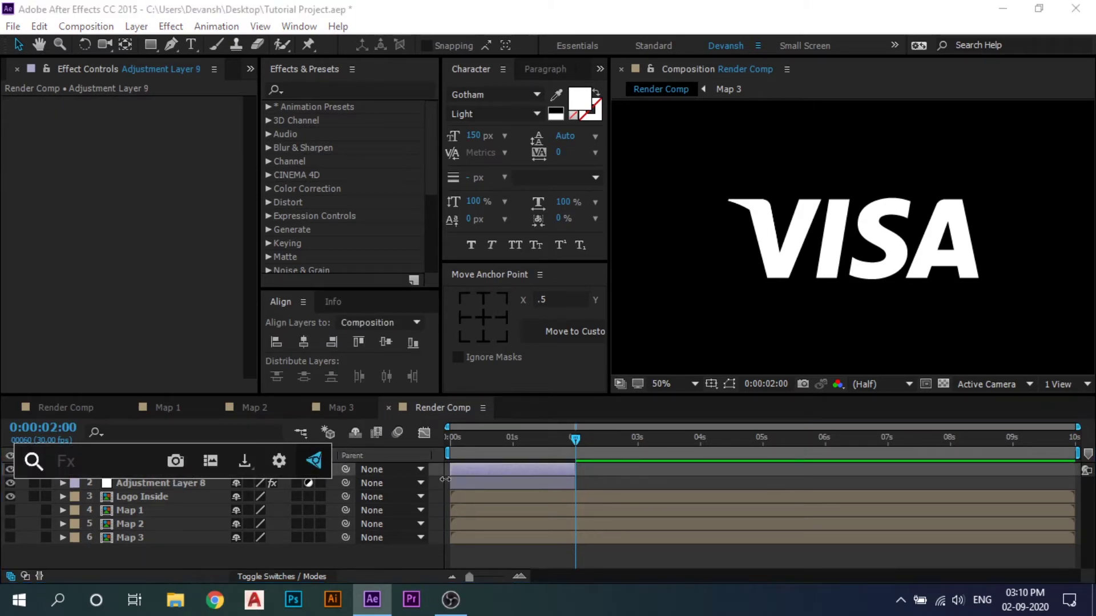
pyautogui.write('dis')
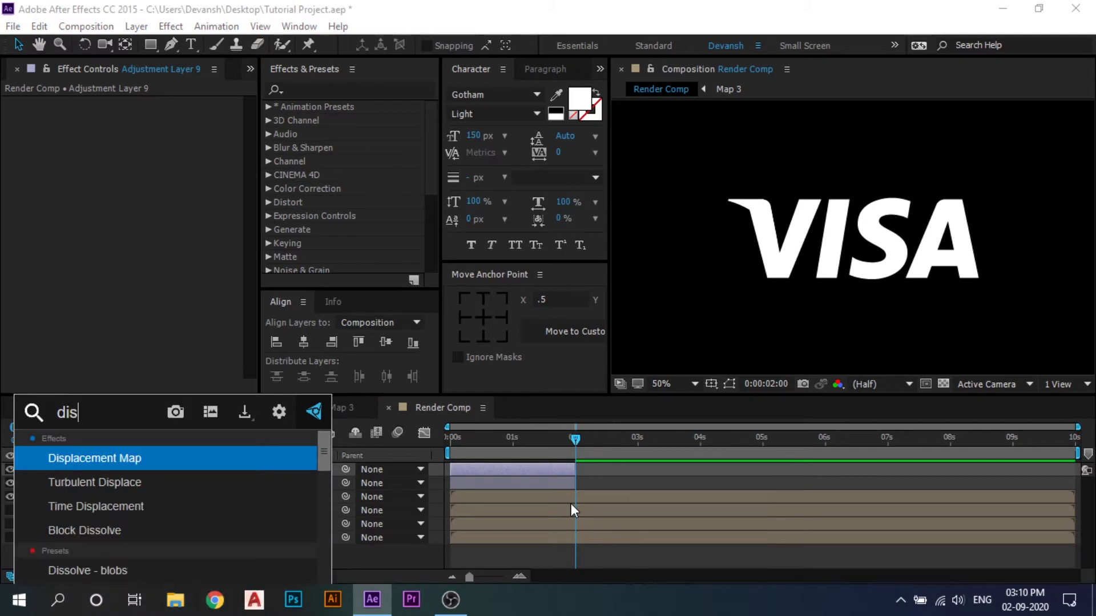
pyautogui.press('Return')
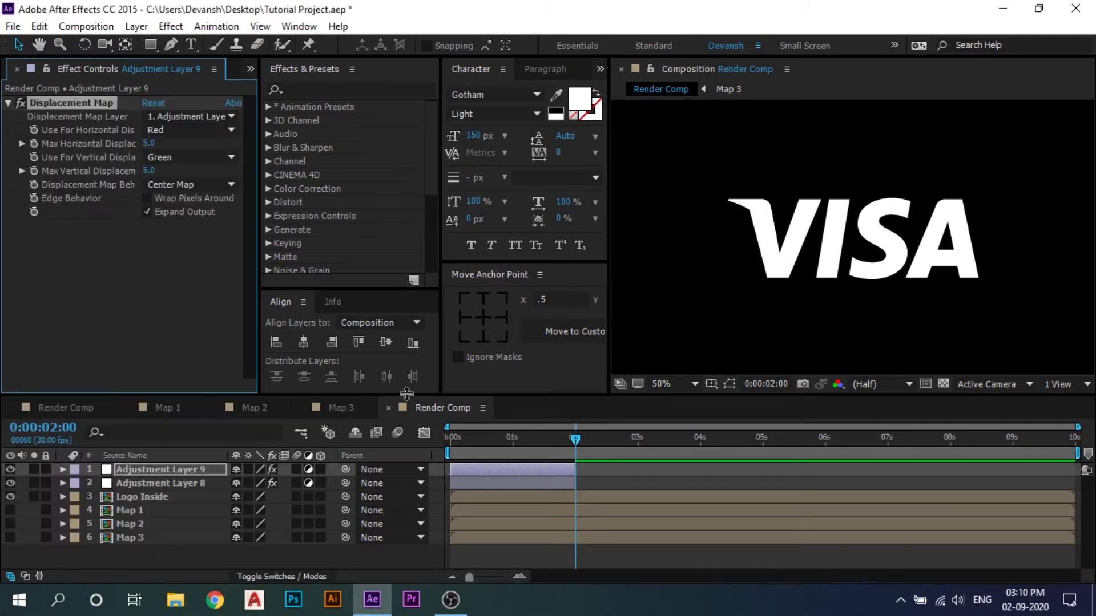
pyautogui.click(213, 115)
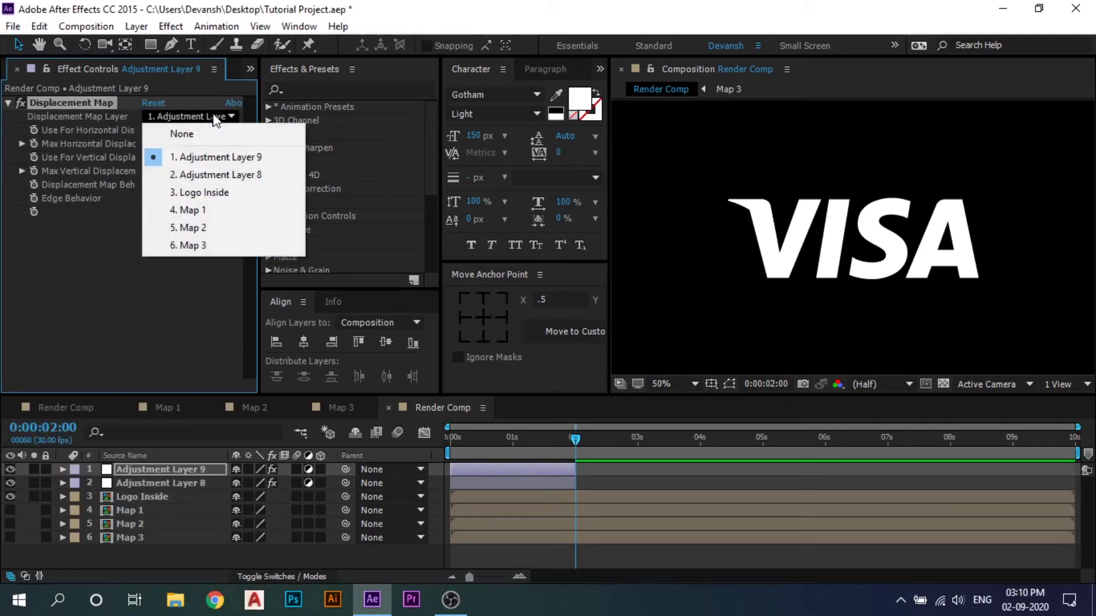
pyautogui.click(219, 212)
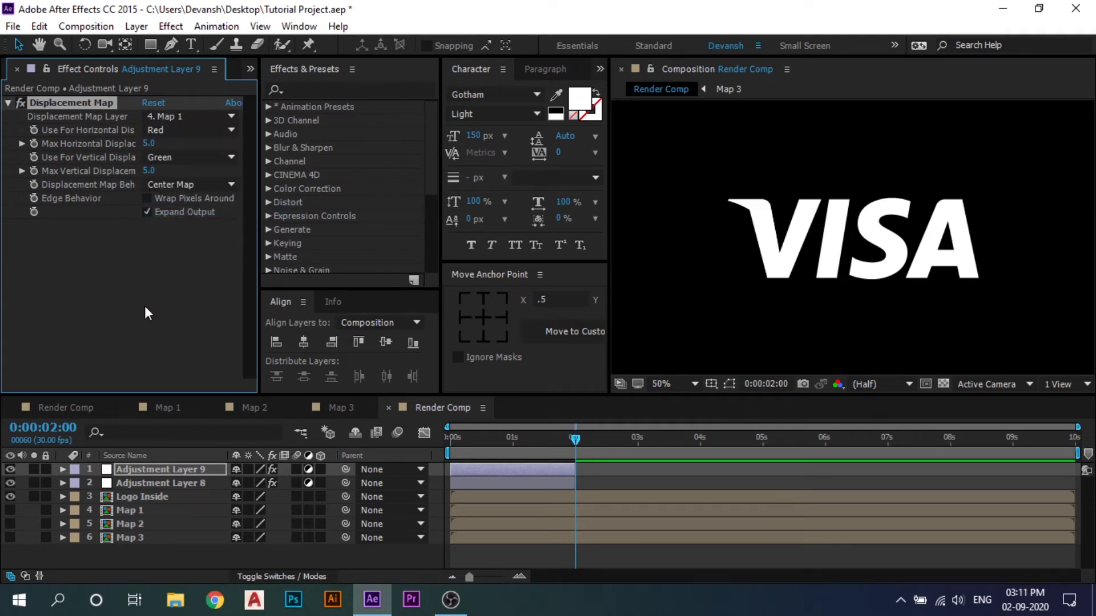
# Set the Displacement Map's Max Vertical Displacement to 0 while viewing frame 0:00:01:29
pyautogui.press('pageup')
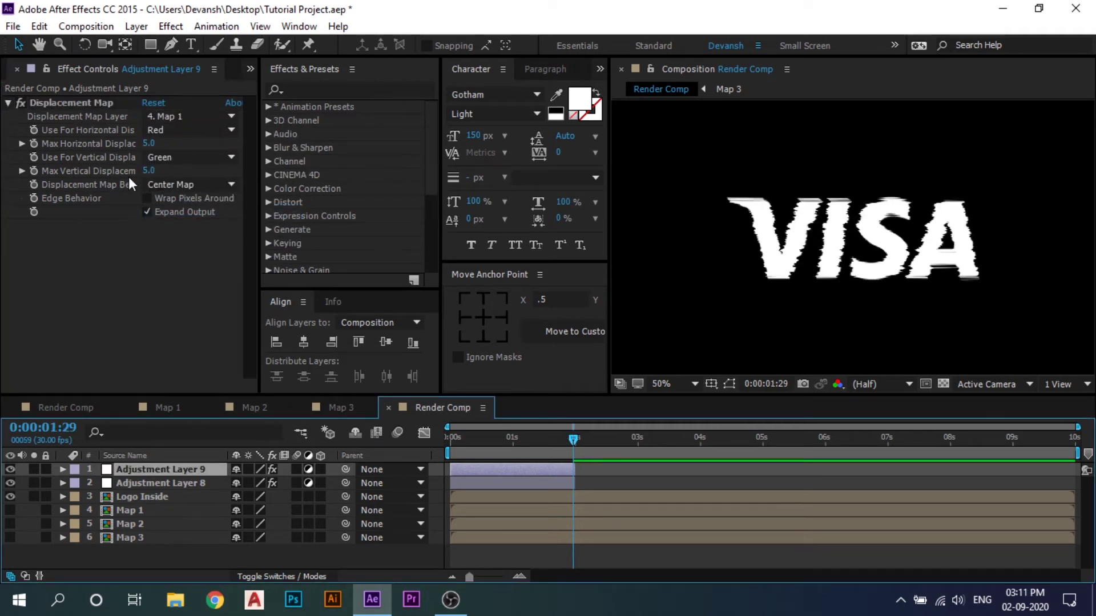
pyautogui.click(149, 171)
pyautogui.write('0')
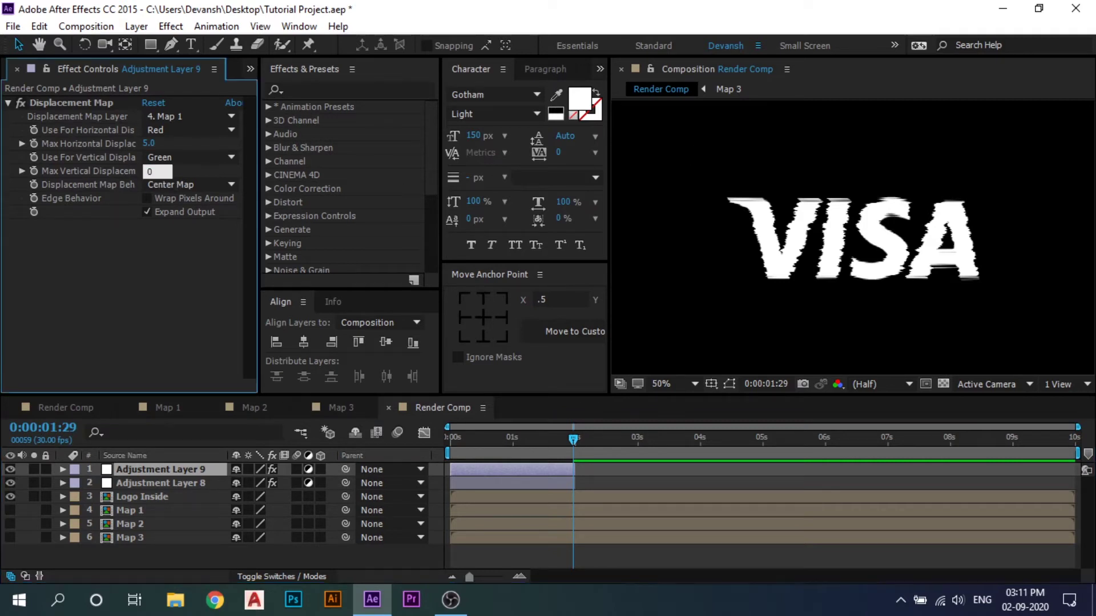
pyautogui.press('Return')
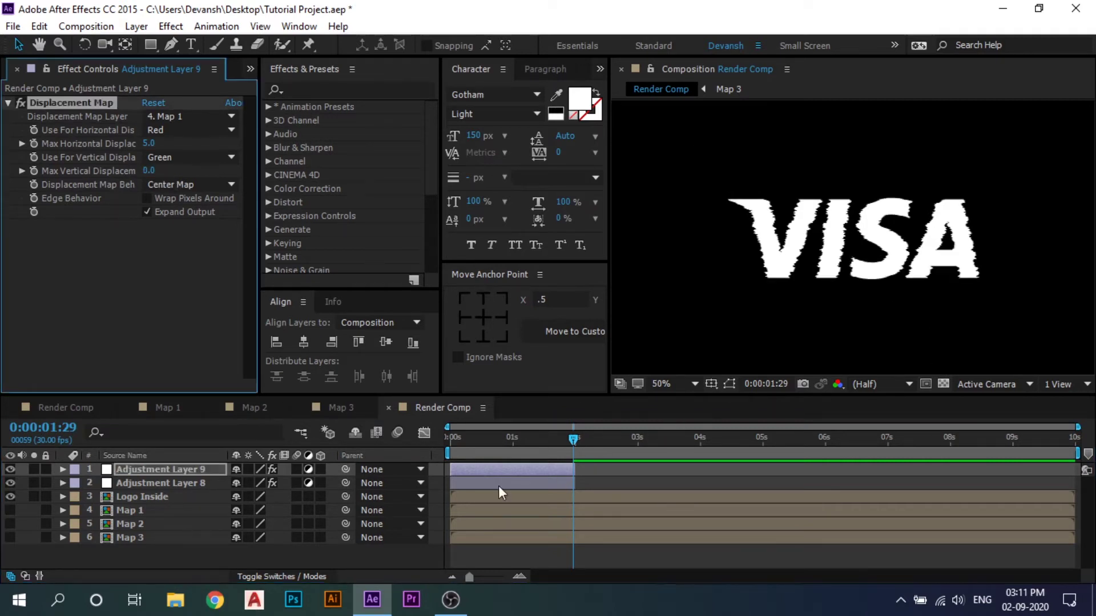
# Keyframe the Displacement Map's Max Horizontal Displacement at 0:00:02:00 with a value of 0
pyautogui.press('pagedown')
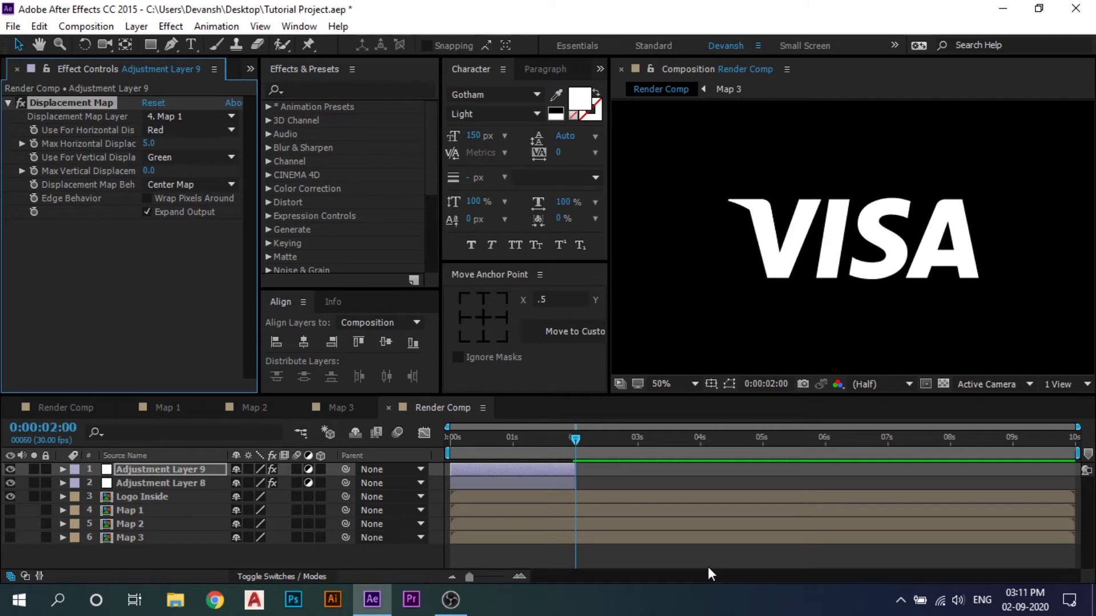
pyautogui.click(35, 144)
pyautogui.click(150, 144)
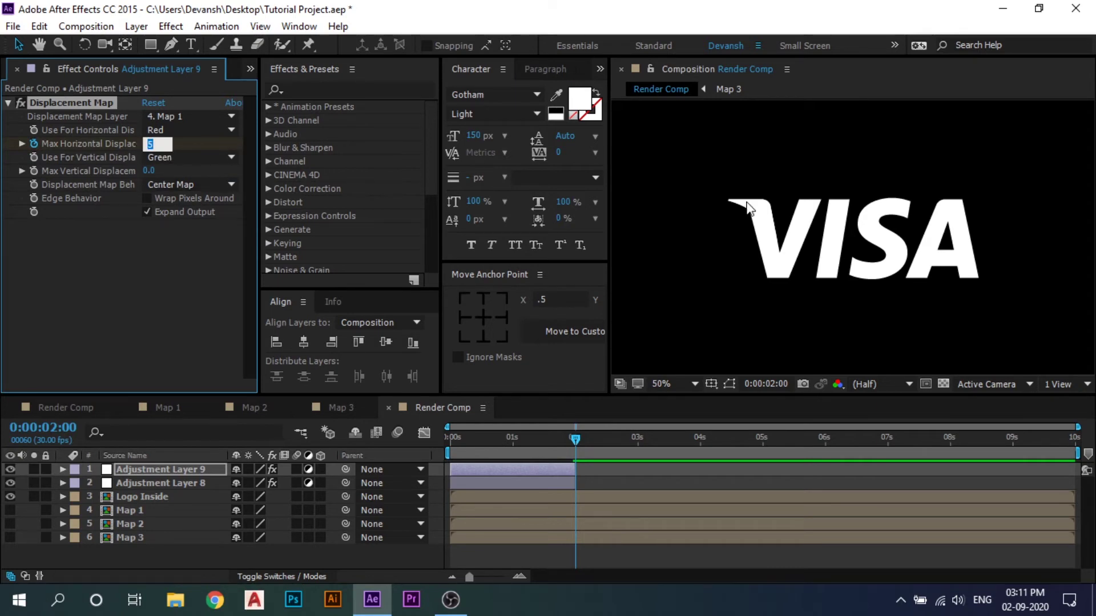
pyautogui.write('200')
pyautogui.press('BackSpace')
pyautogui.press('BackSpace')
pyautogui.press('BackSpace')
pyautogui.click(610, 470)
# Add a Max Horizontal Displacement keyframe of 200 at 0:00:00:00 on the top adjustment layer
pyautogui.moveTo(570, 438); pyautogui.dragTo(426, 461)
pyautogui.click(481, 468)
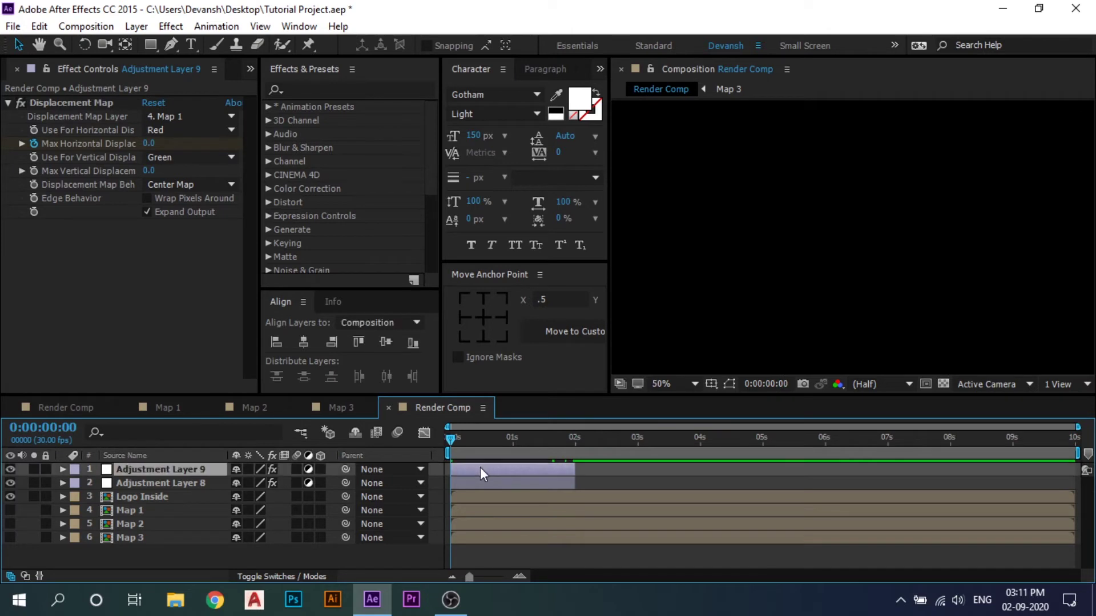
pyautogui.click(148, 143)
pyautogui.write('200')
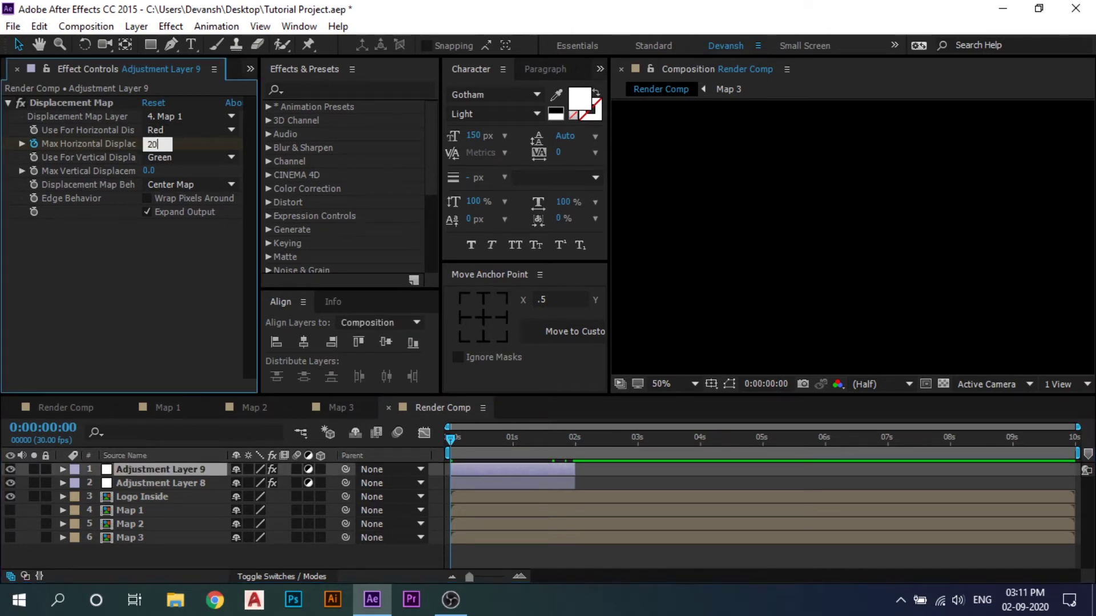
pyautogui.click(197, 307)
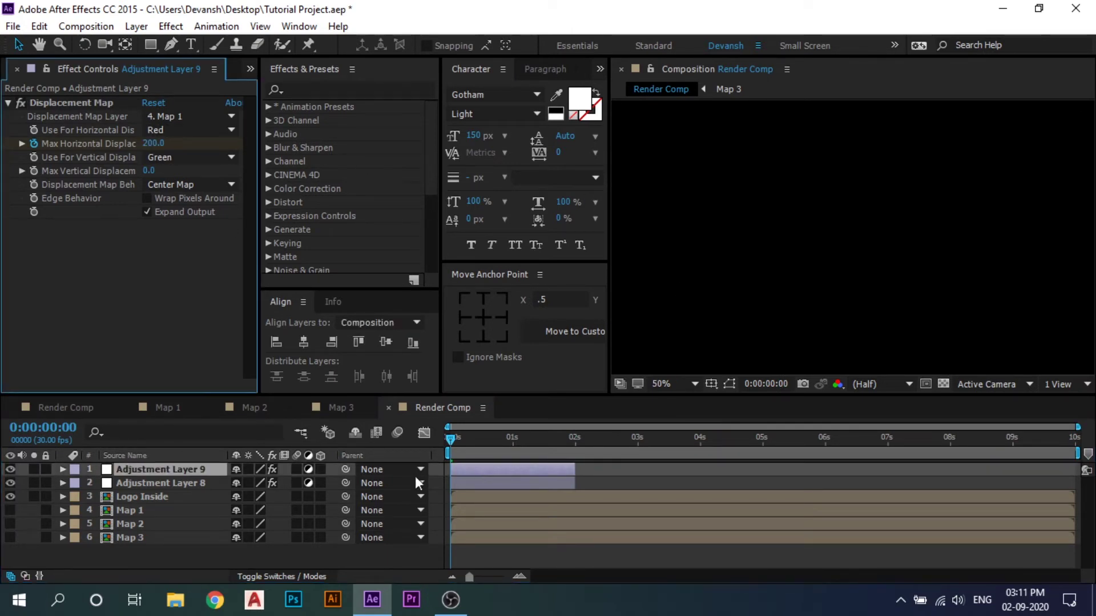
# Play back Render Comp from the beginning to check the logo's horizontal displacement animation
pyautogui.moveTo(502, 443); pyautogui.dragTo(387, 473)
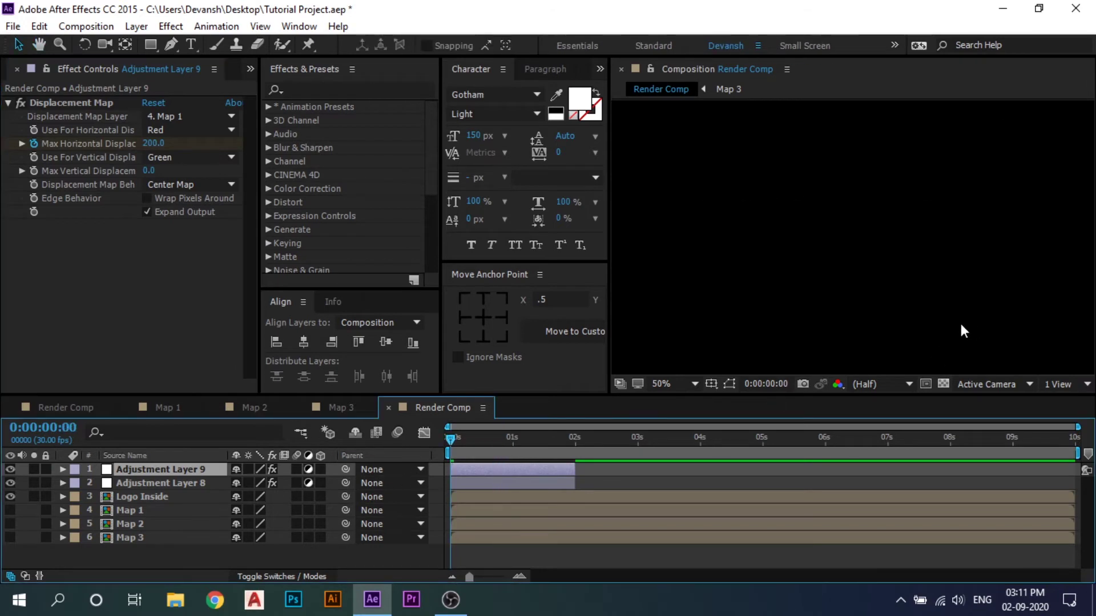
pyautogui.press('space')
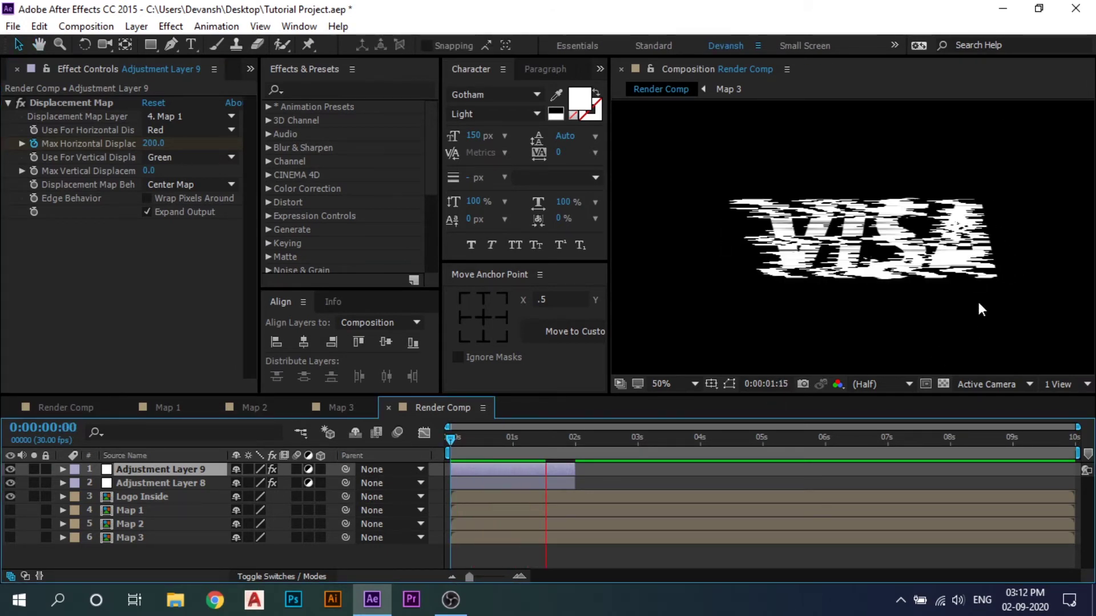
pyautogui.press('space')
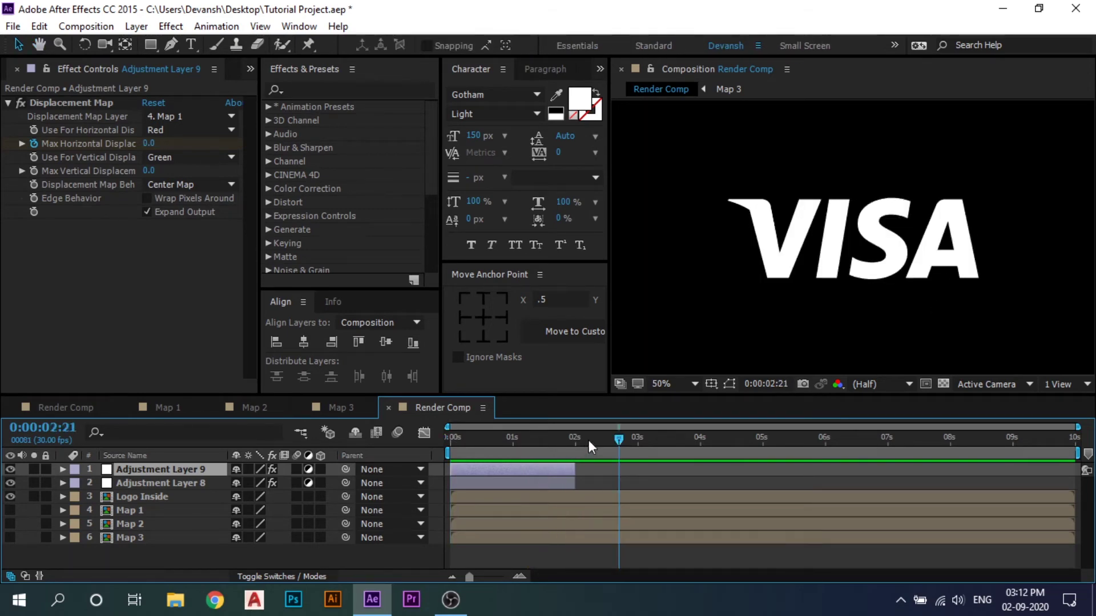
pyautogui.moveTo(587, 440); pyautogui.dragTo(405, 471)
pyautogui.press('space')
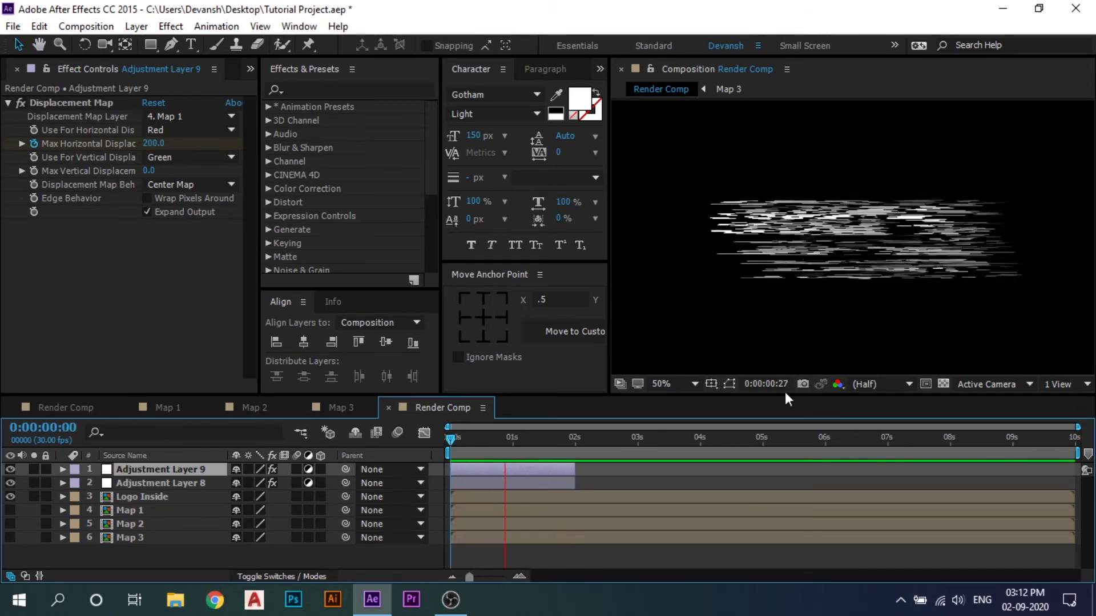
# Set the composition viewer's magnification to Fit up to 100%, stop playback and place the current time at 0:00:02:00
pyautogui.click(671, 384)
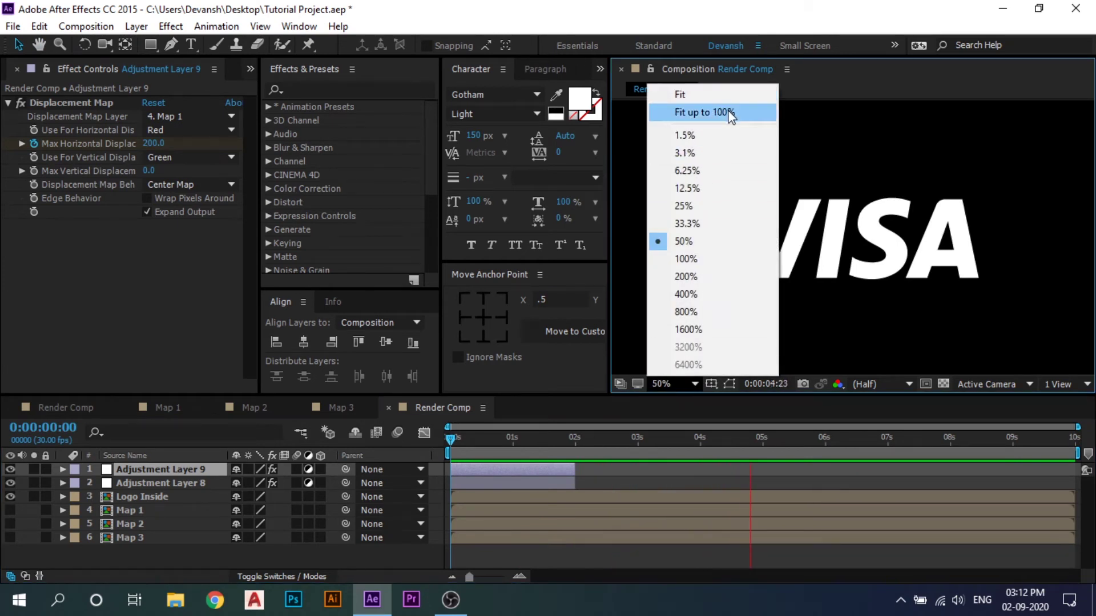
pyautogui.click(704, 112)
pyautogui.click(577, 566)
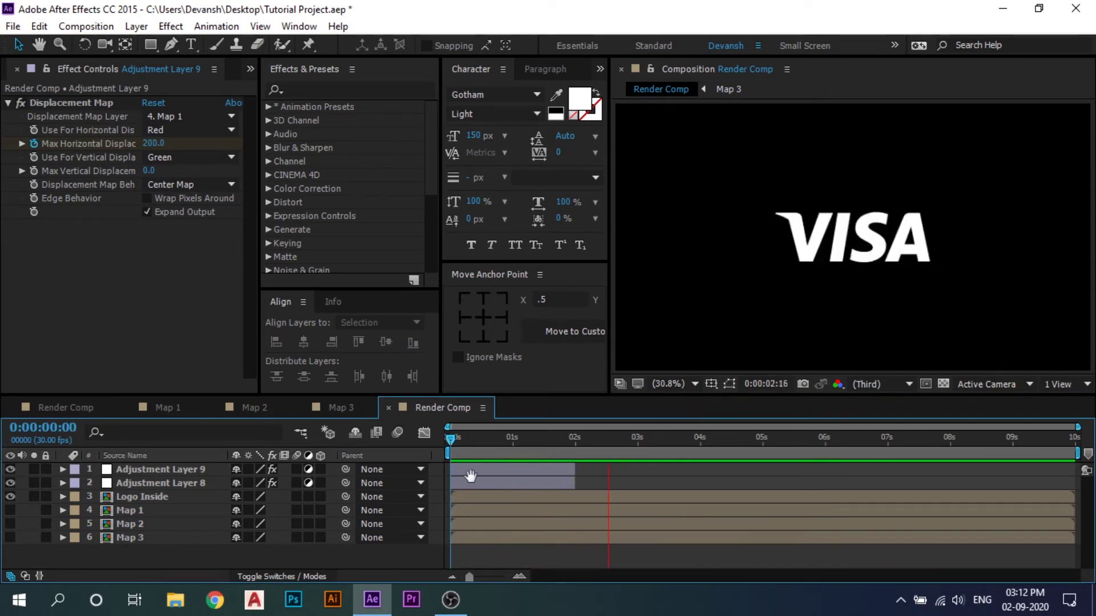
pyautogui.press('space')
pyautogui.moveTo(613, 442); pyautogui.dragTo(582, 458)
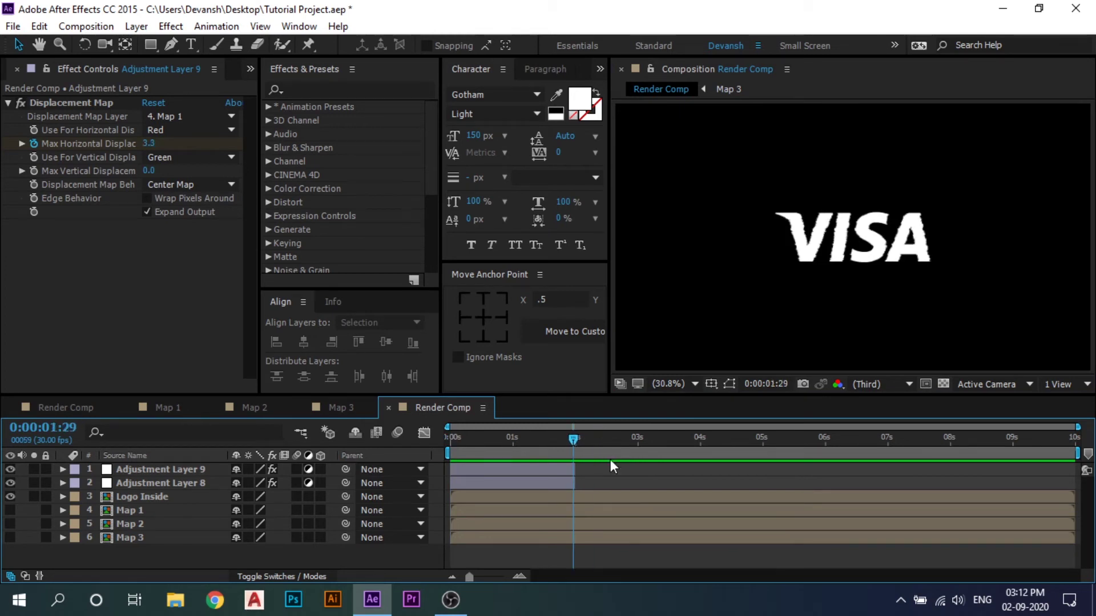
pyautogui.press('pagedown')
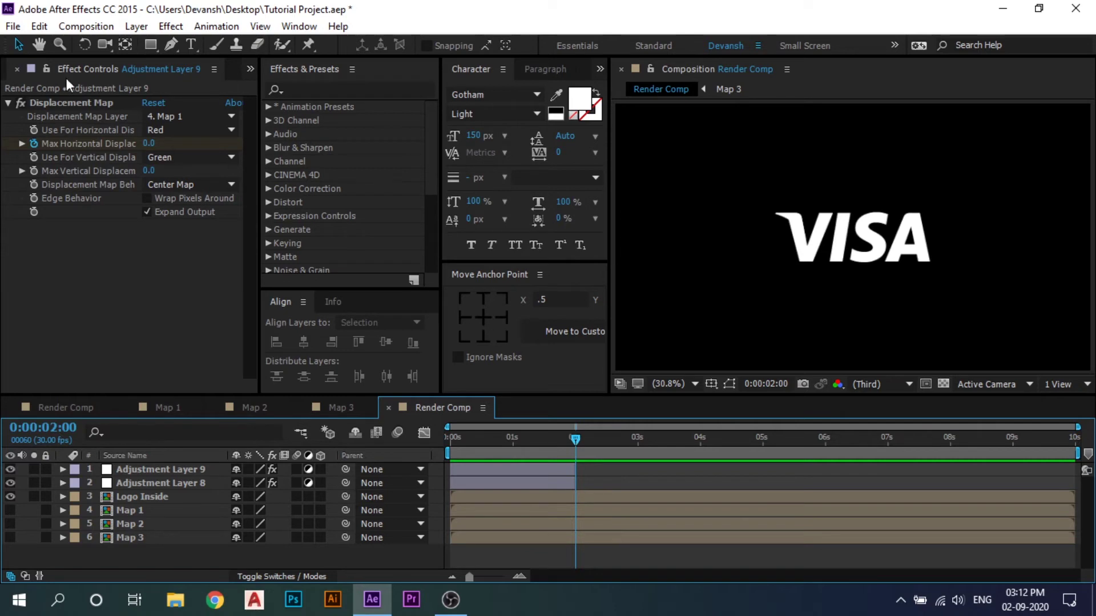
# Show the project's item list, then add a new adjustment layer above the other layers in Render Comp
pyautogui.click(250, 68)
pyautogui.click(283, 88)
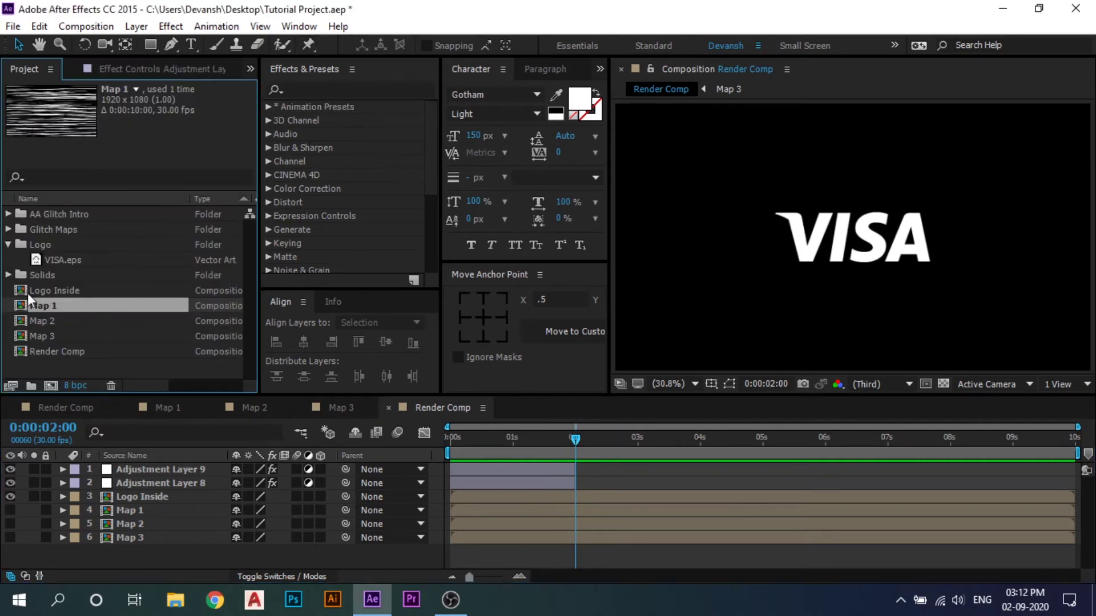
pyautogui.click(83, 354)
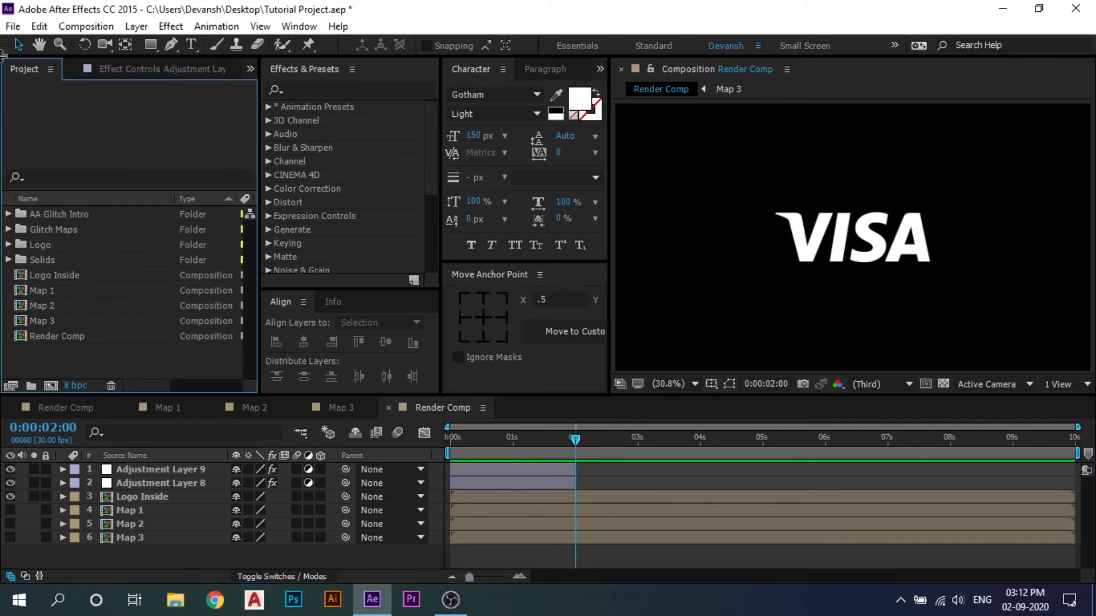
pyautogui.click(136, 27)
pyautogui.click(623, 472)
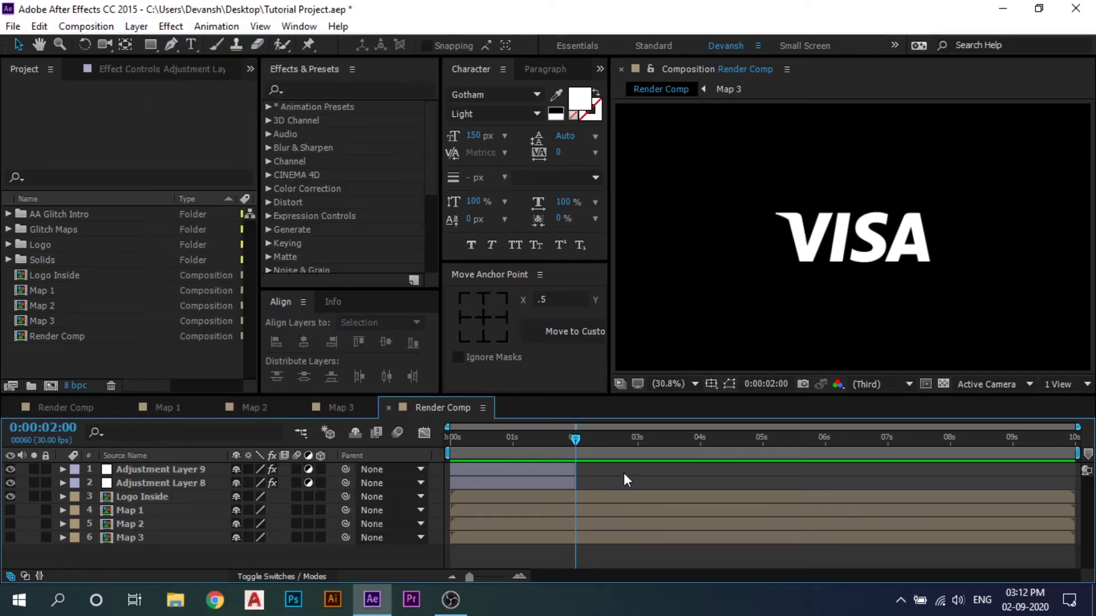
pyautogui.click(136, 26)
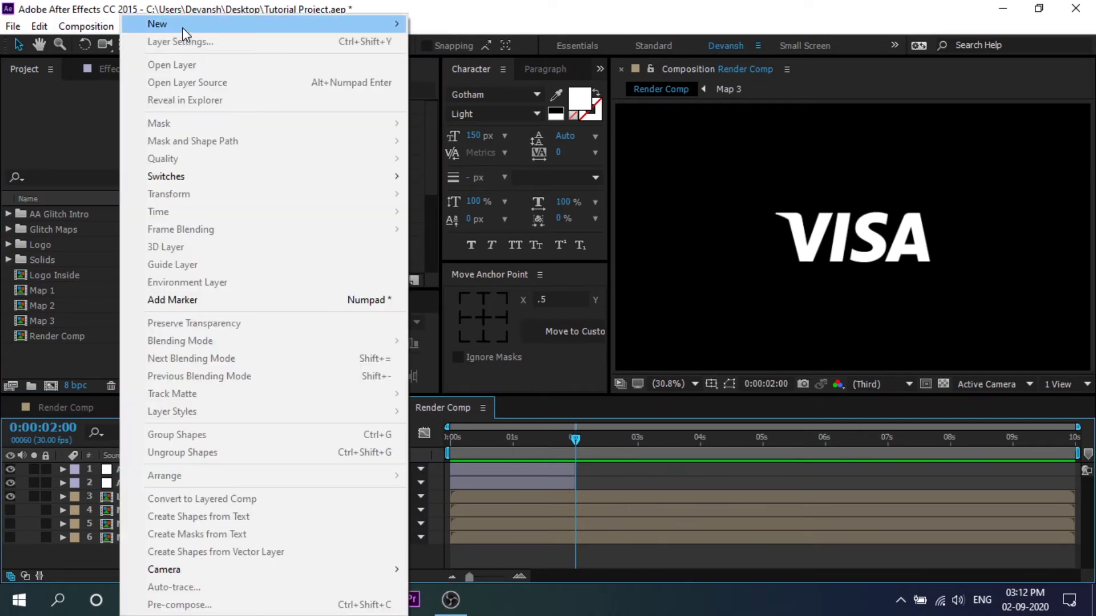
pyautogui.moveTo(183, 24)
pyautogui.click(502, 131)
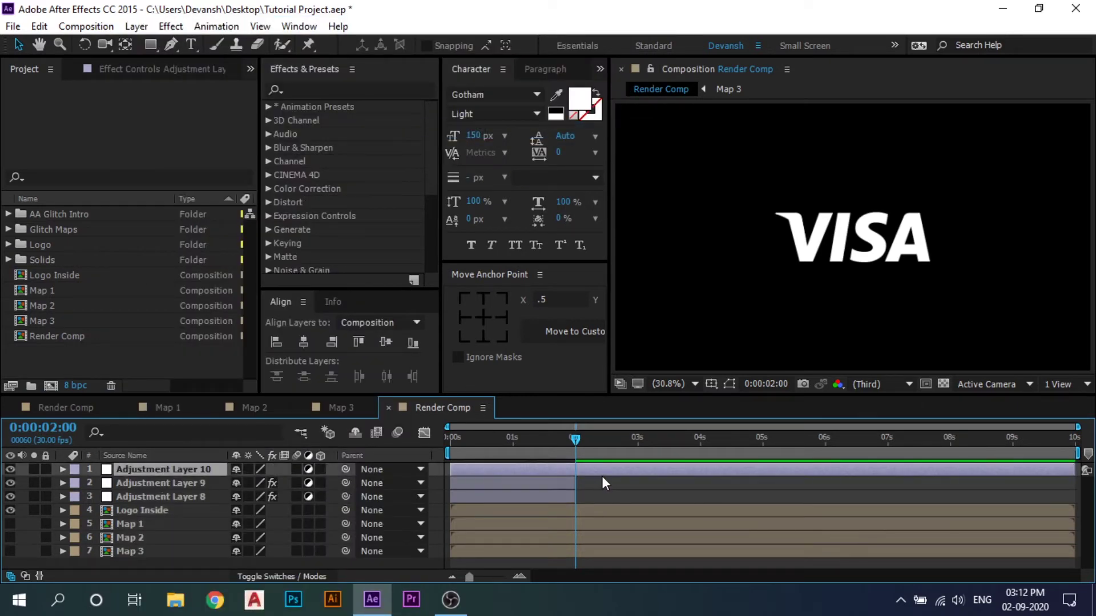
# Split the new adjustment layer at 0:00:02:00 and delete the portion before that time
pyautogui.hotkey('ctrl', 'shift', 'd')
pyautogui.click(511, 485)
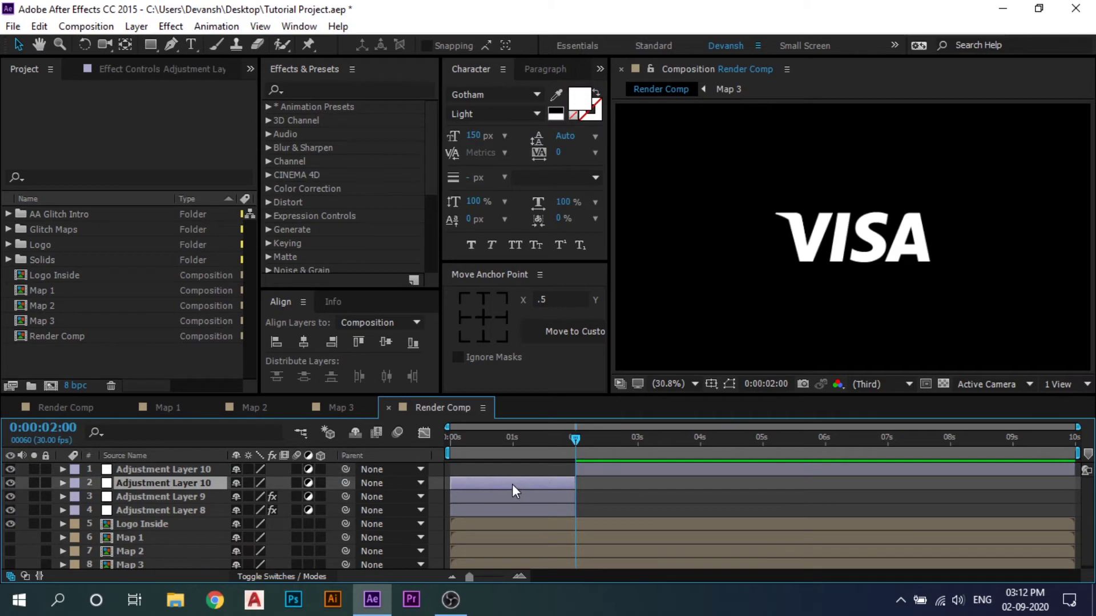
pyautogui.press('Delete')
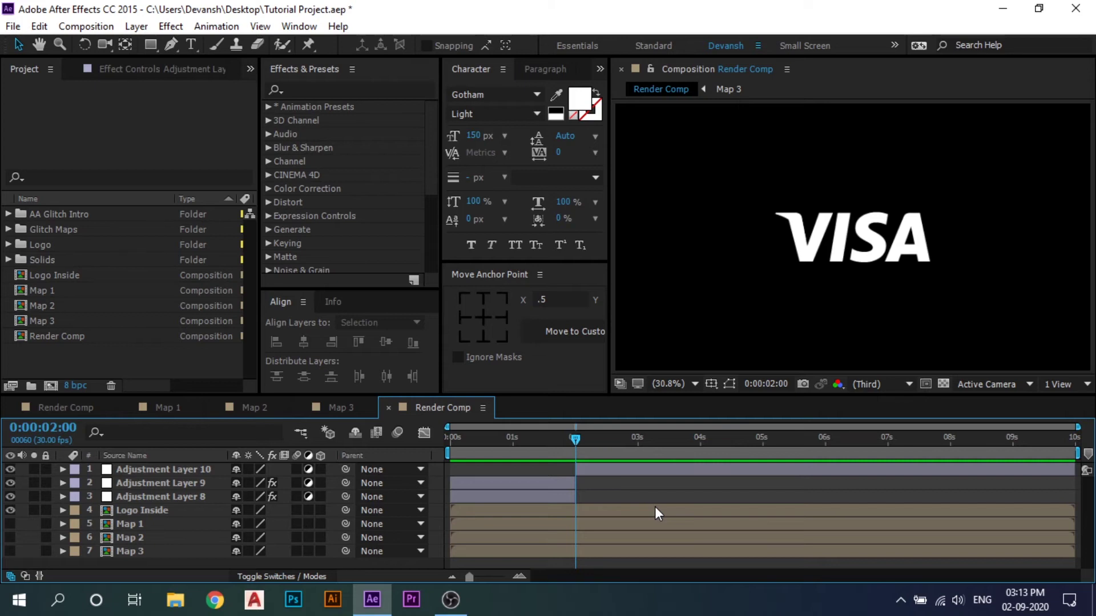
# Split the top adjustment layer at 0:00:02:05 and delete the remainder, leaving a five-frame layer starting at 0:00:02:00
pyautogui.press('pagedown')
pyautogui.press('pagedown')
pyautogui.press('pagedown')
pyautogui.press('pagedown')
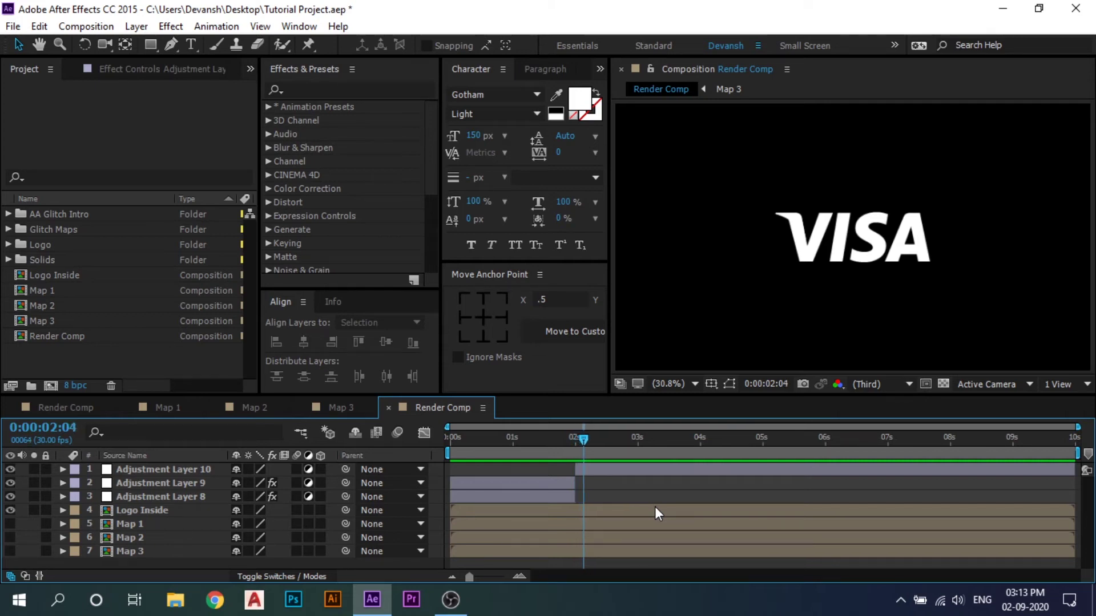
pyautogui.press('pagedown')
pyautogui.hotkey('ctrl', 'shift', 'd')
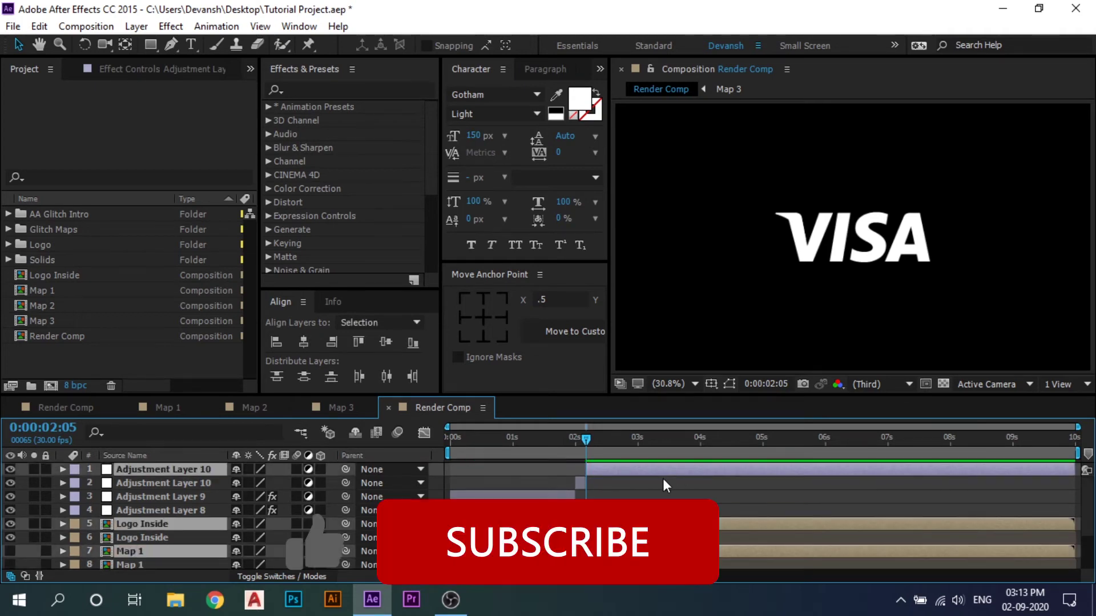
pyautogui.hotkey('ctrl', 'z')
pyautogui.click(644, 471)
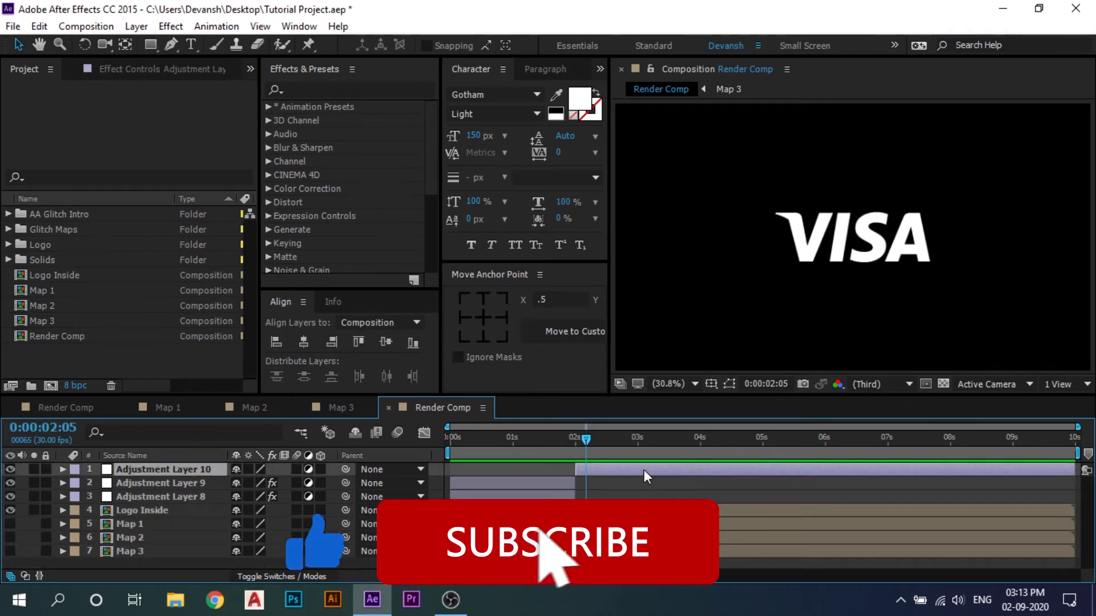
pyautogui.hotkey('ctrl', 'shift', 'd')
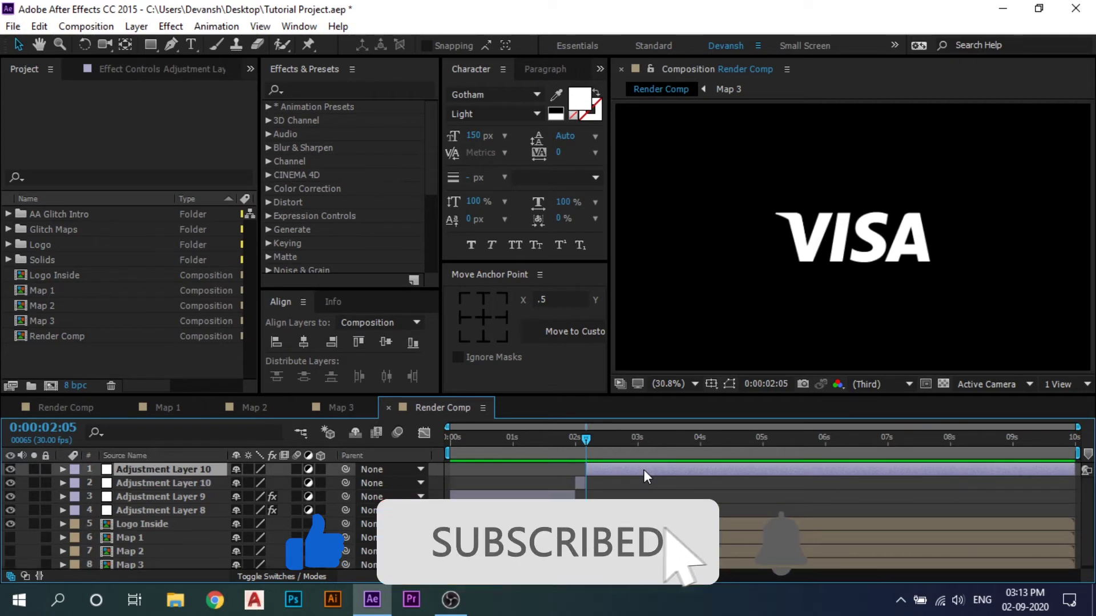
pyautogui.press('Delete')
pyautogui.moveTo(588, 442); pyautogui.dragTo(580, 441)
pyautogui.moveTo(1077, 427); pyautogui.dragTo(670, 426)
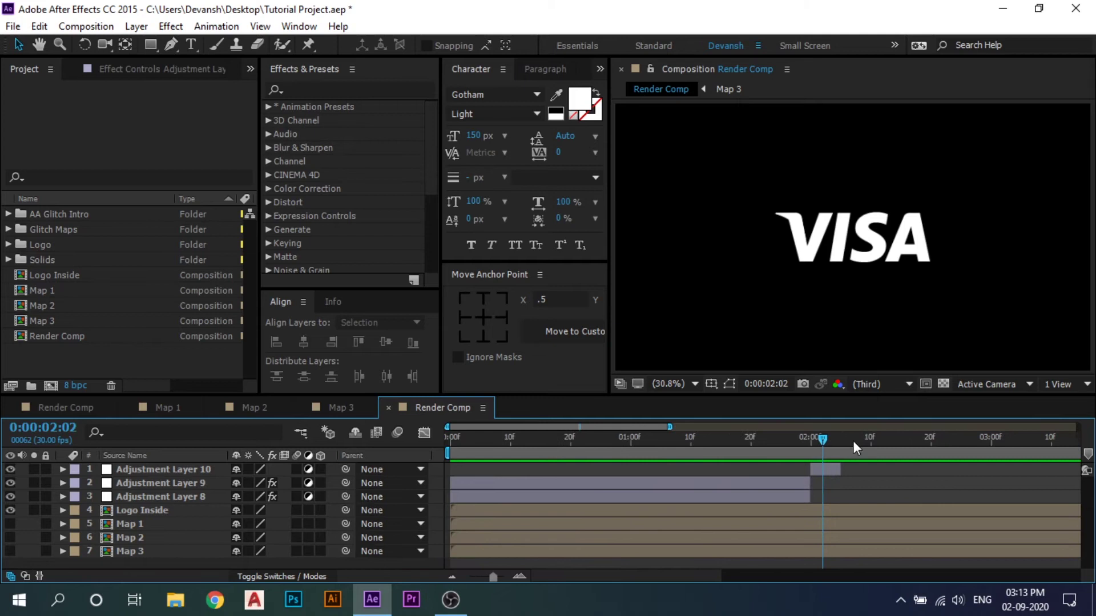
# Apply the CC Scale Wipe effect to the five-frame adjustment layer
pyautogui.click(833, 474)
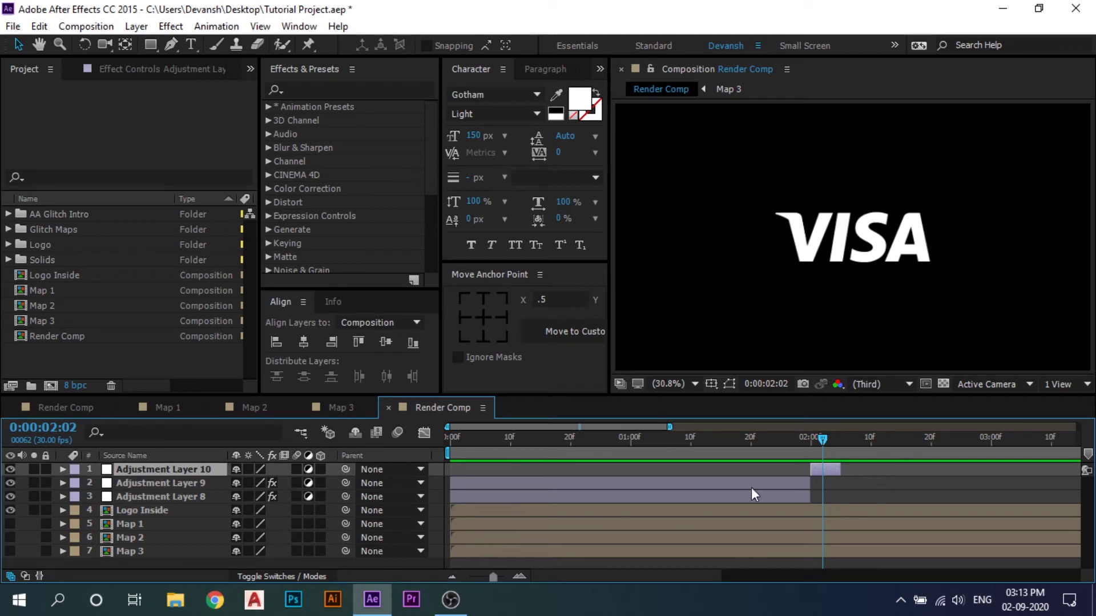
pyautogui.hotkey('ctrl', 'space')
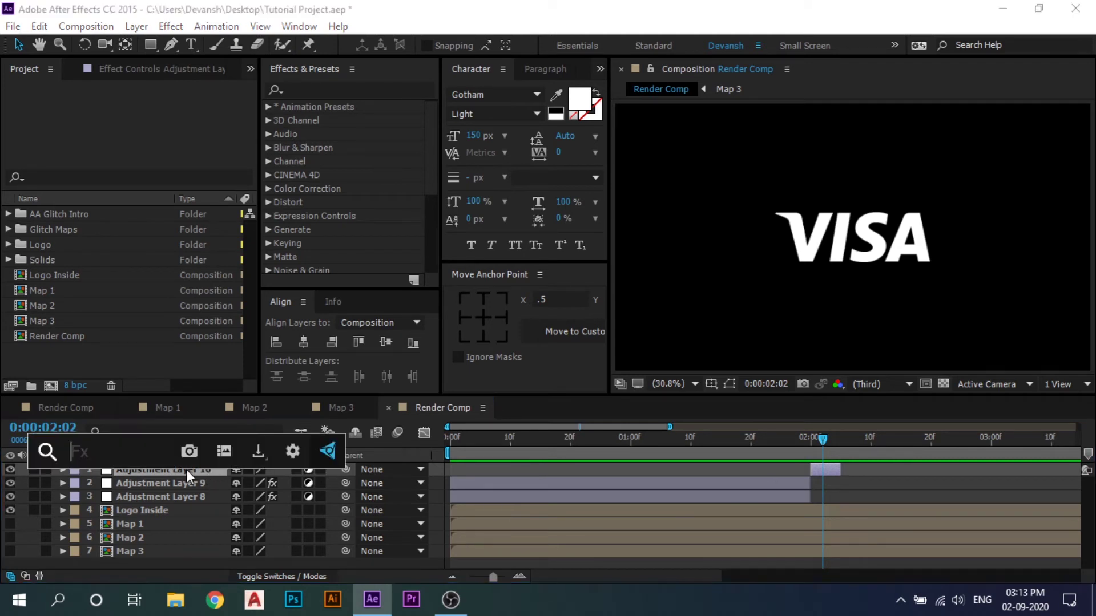
pyautogui.write('cc scale')
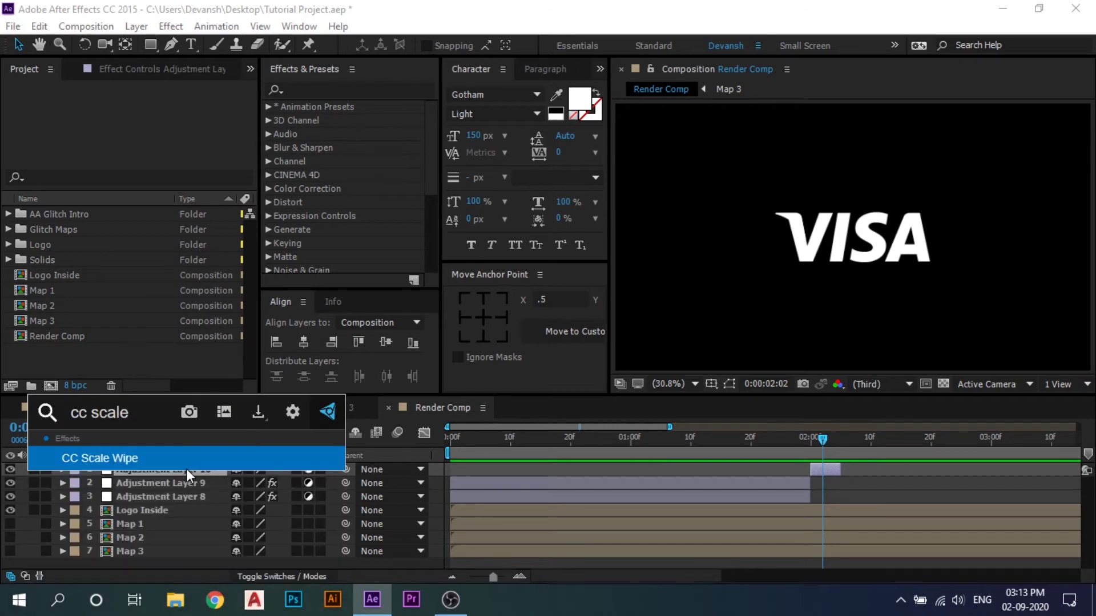
pyautogui.press('Return')
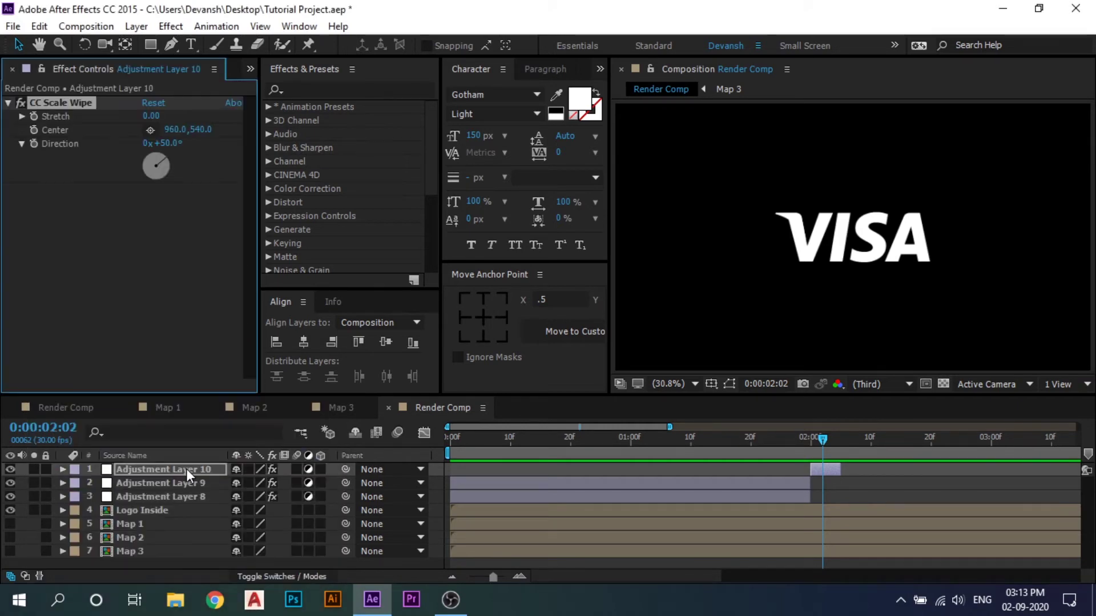
# Set the CC Scale Wipe's Stretch to 20 and its Direction to 180°
pyautogui.click(151, 115)
pyautogui.write('20')
pyautogui.press('Return')
pyautogui.click(167, 143)
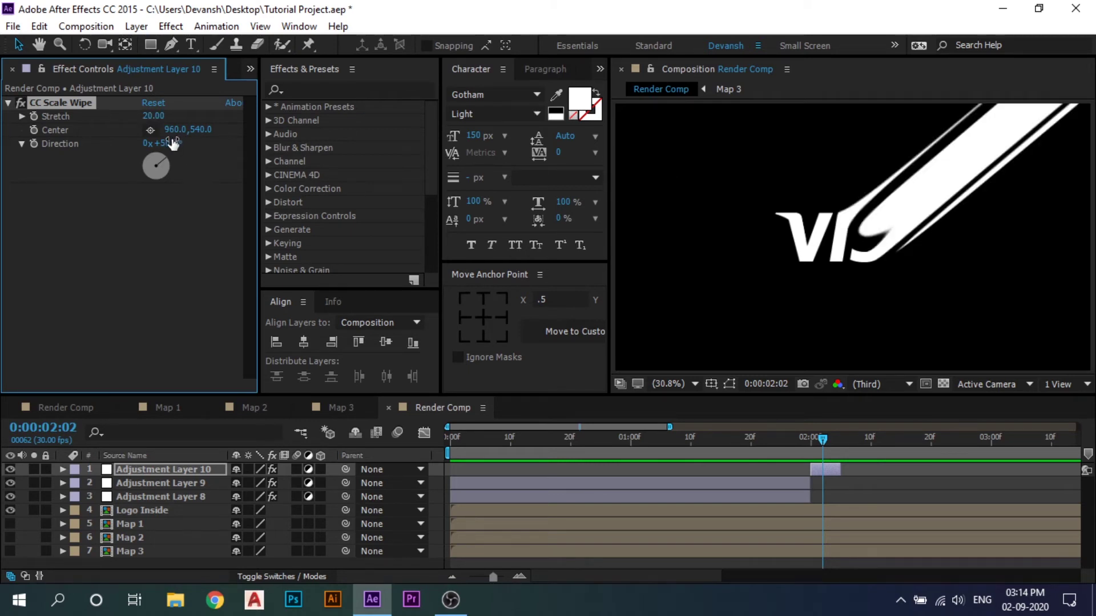
pyautogui.write('180')
pyautogui.press('Return')
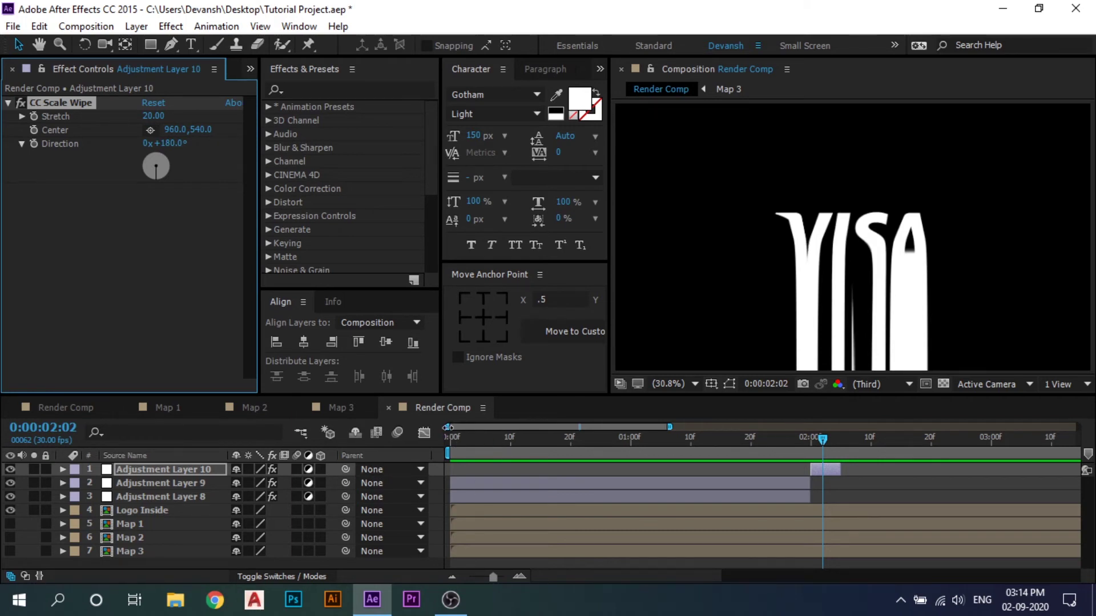
# Keyframe the CC Scale Wipe's Stretch at 20 on 0:00:02:00 and at 0 on 0:00:02:05
pyautogui.moveTo(449, 427); pyautogui.dragTo(506, 444)
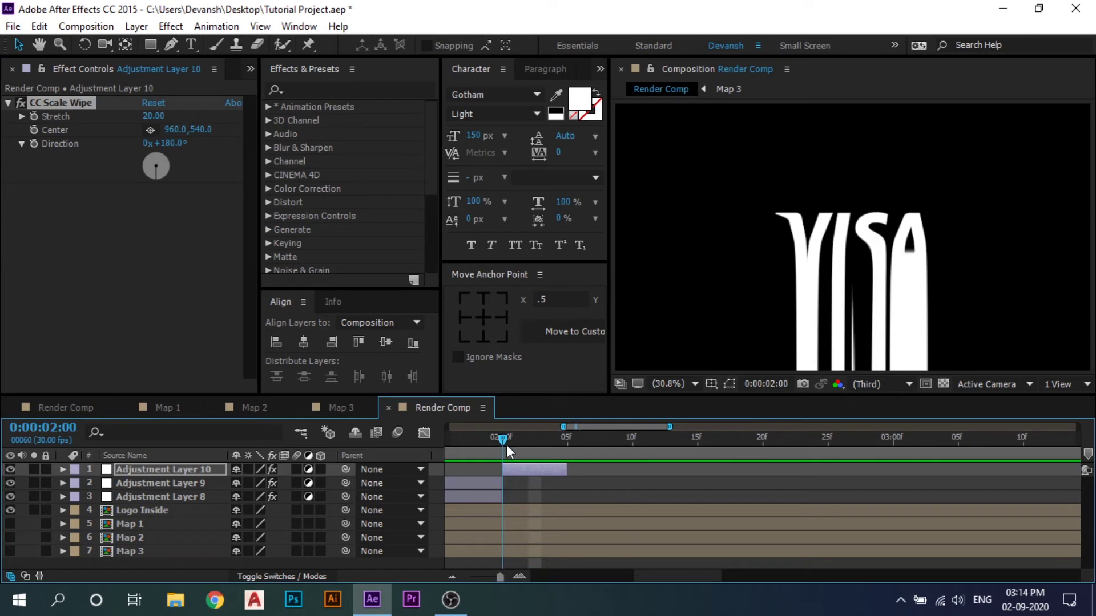
pyautogui.click(34, 116)
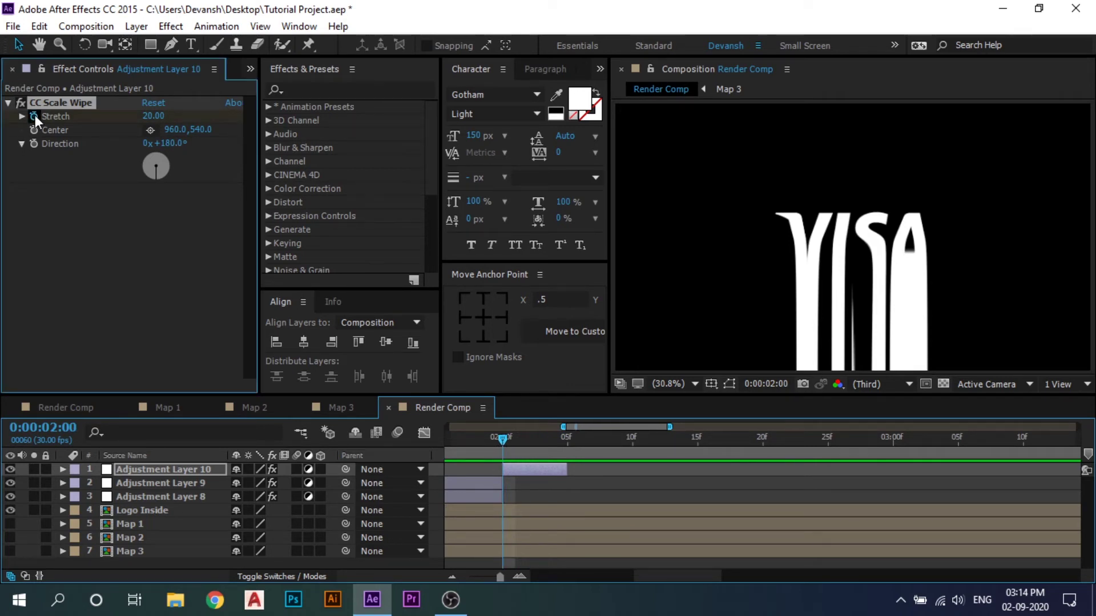
pyautogui.click(574, 440)
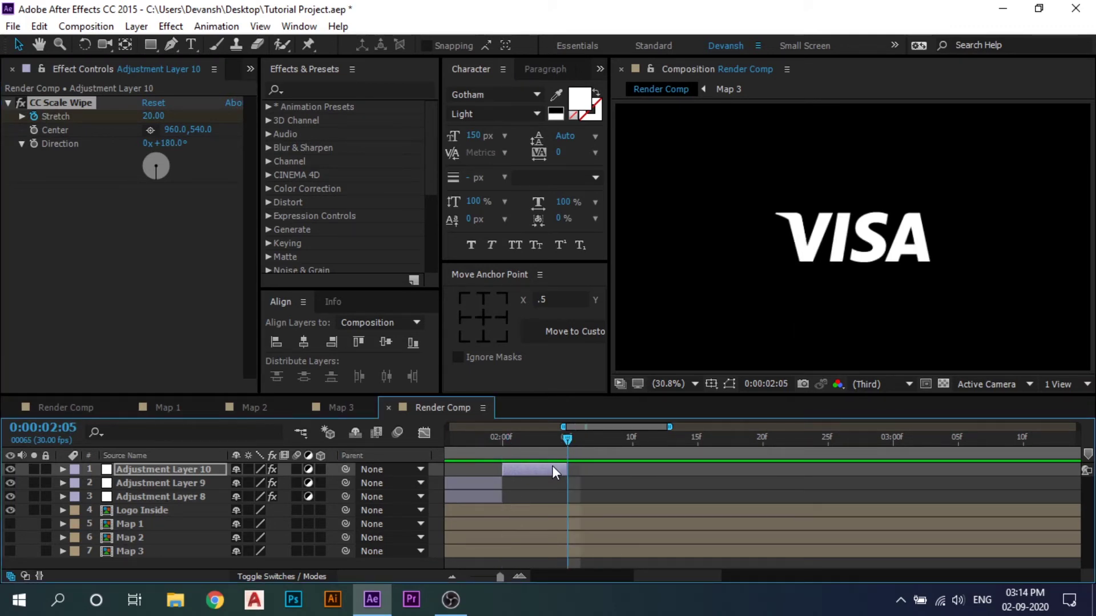
pyautogui.click(153, 116)
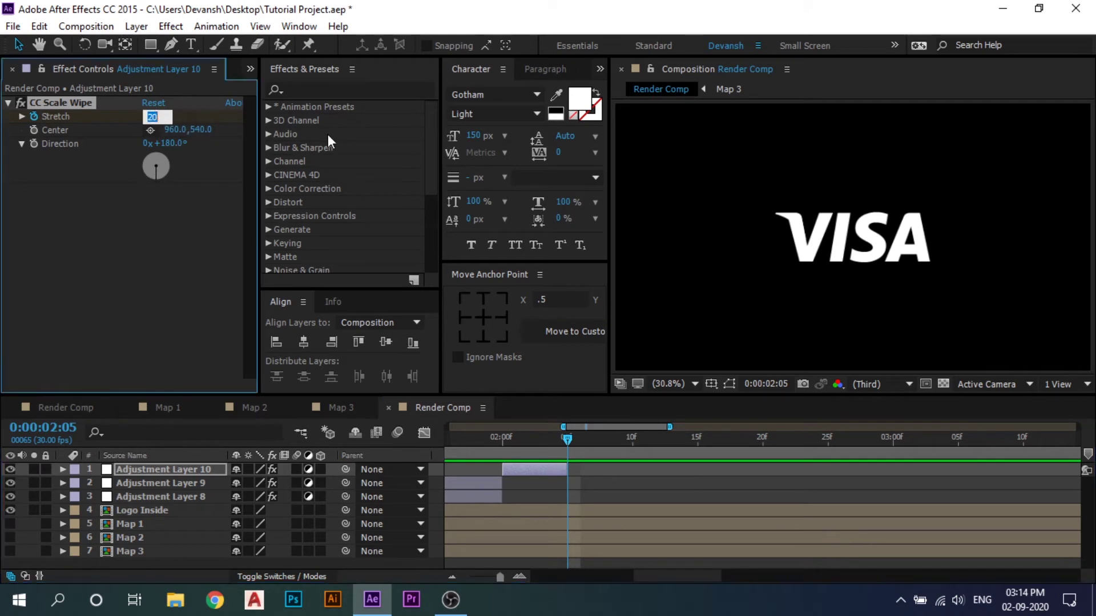
pyautogui.write('0')
pyautogui.press('Return')
pyautogui.moveTo(569, 440); pyautogui.dragTo(565, 472)
# Reveal the top adjustment layer's two Stretch keyframes and convert both to hold keyframes
pyautogui.click(549, 471)
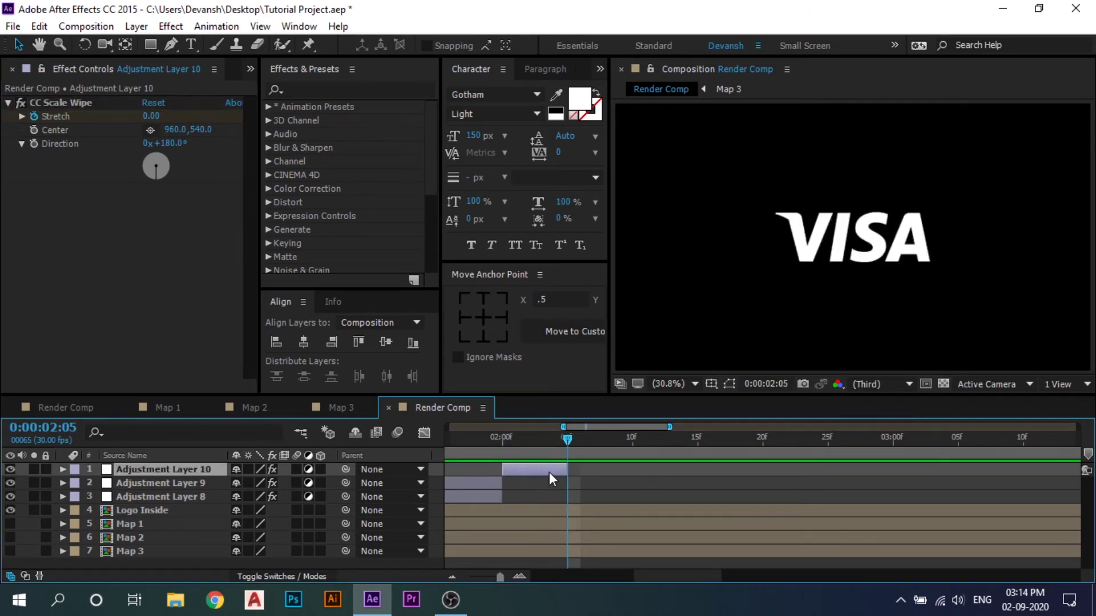
pyautogui.press('u')
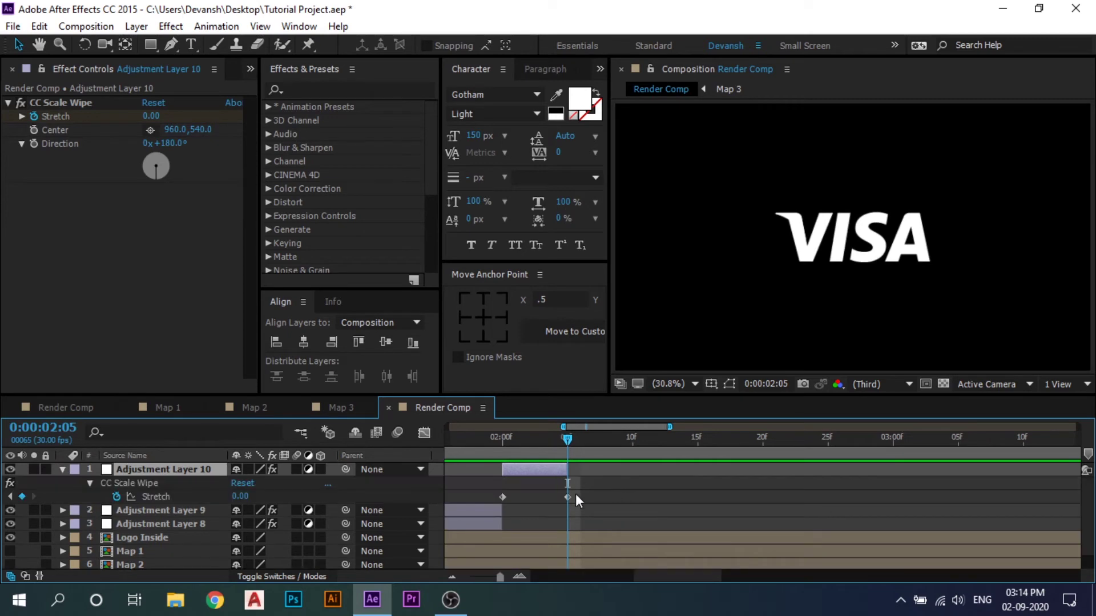
pyautogui.moveTo(587, 490); pyautogui.dragTo(484, 511)
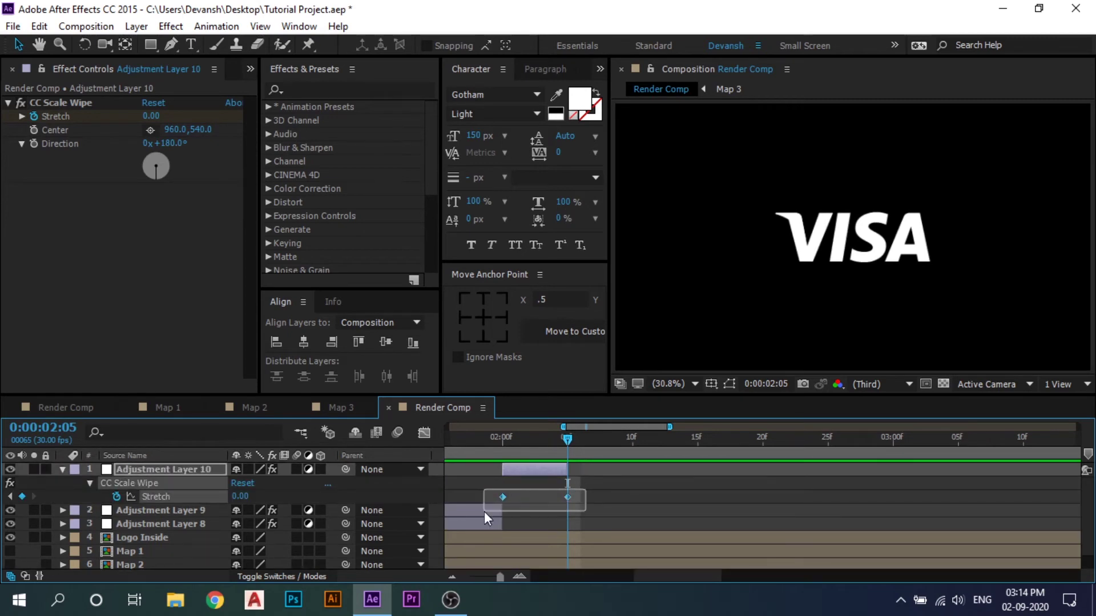
pyautogui.rightClick(567, 496)
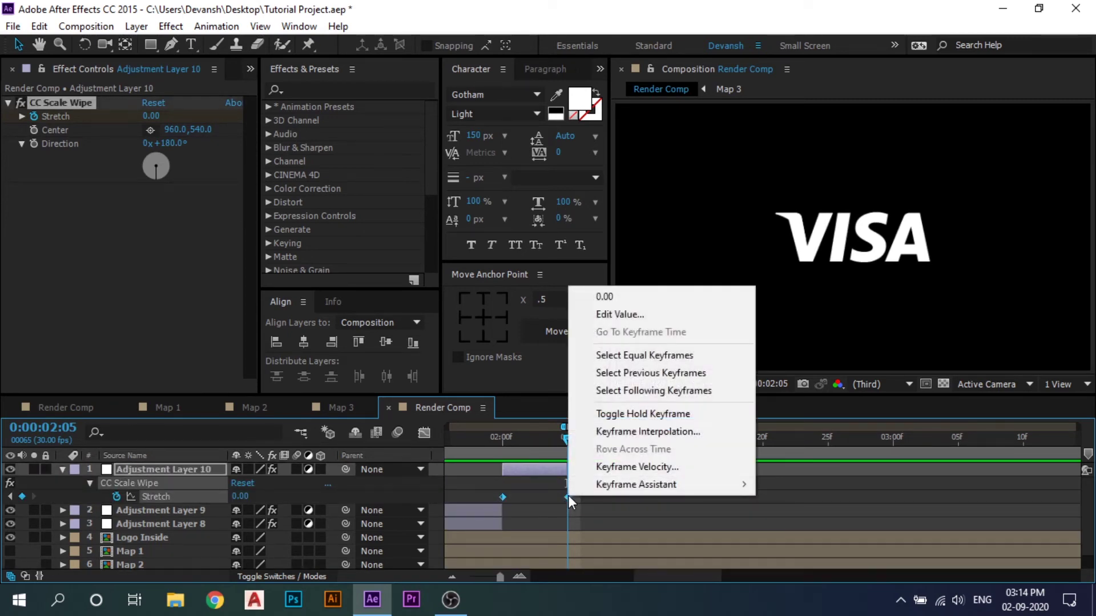
pyautogui.click(663, 415)
pyautogui.click(632, 499)
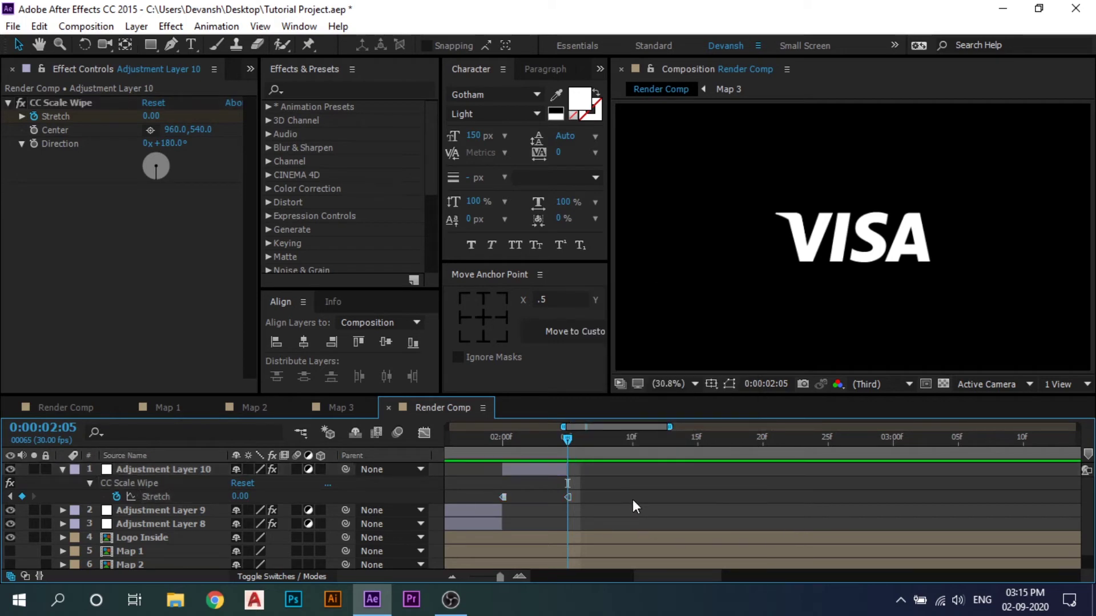
# Duplicate the CC Scale Wipe adjustment layer and move the copy so it starts at 0:00:02:05
pyautogui.click(537, 471)
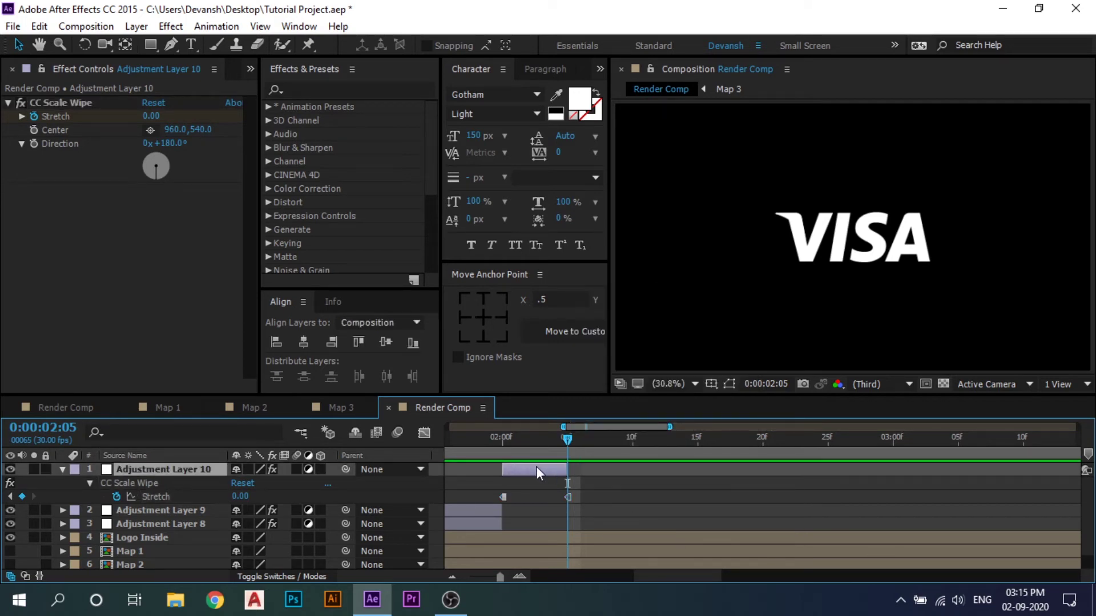
pyautogui.hotkey('ctrl', 'd')
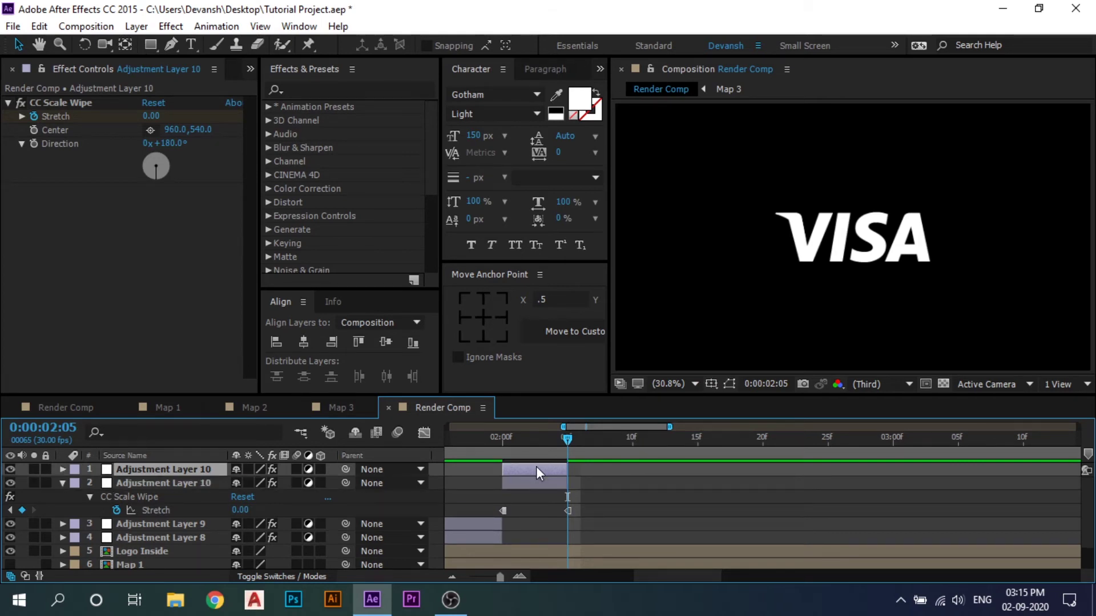
pyautogui.moveTo(523, 472); pyautogui.dragTo(585, 476)
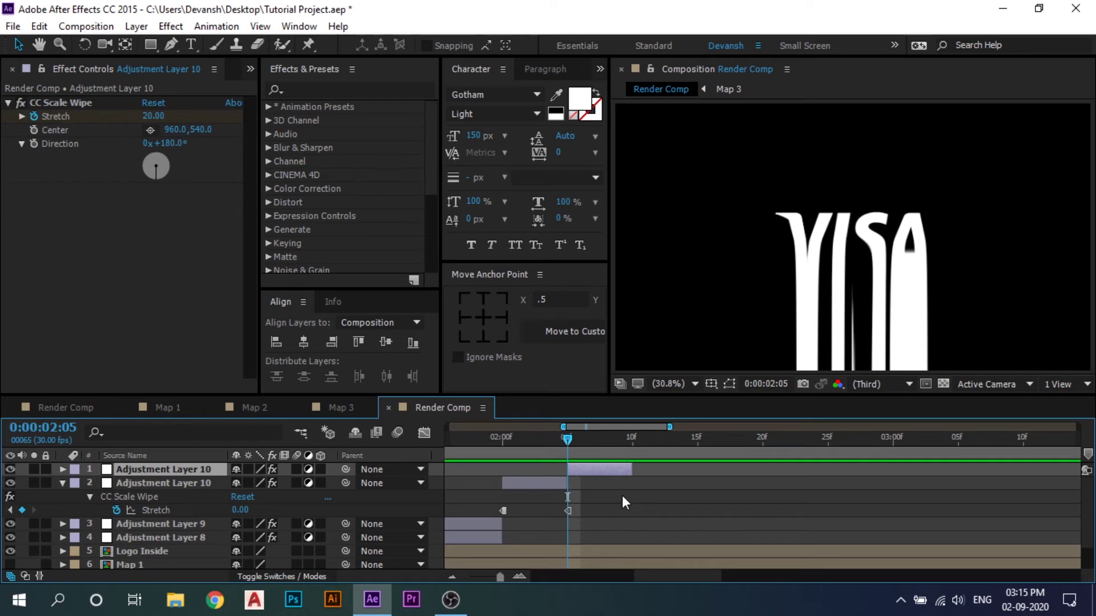
# Set the duplicated adjustment layer's CC Scale Wipe Direction to 90°
pyautogui.moveTo(566, 440); pyautogui.dragTo(607, 438)
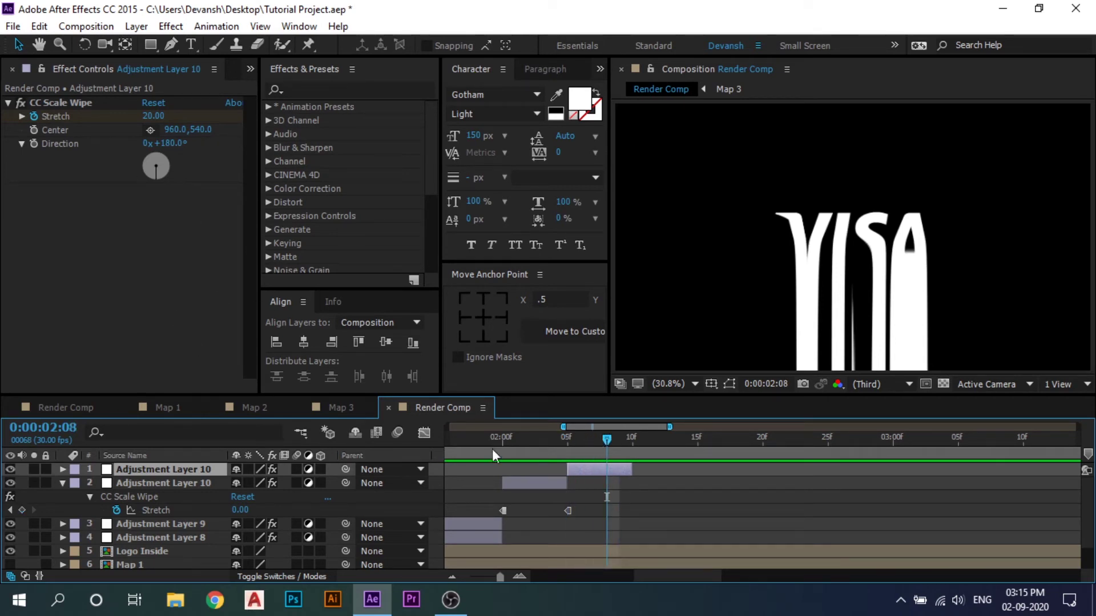
pyautogui.click(167, 144)
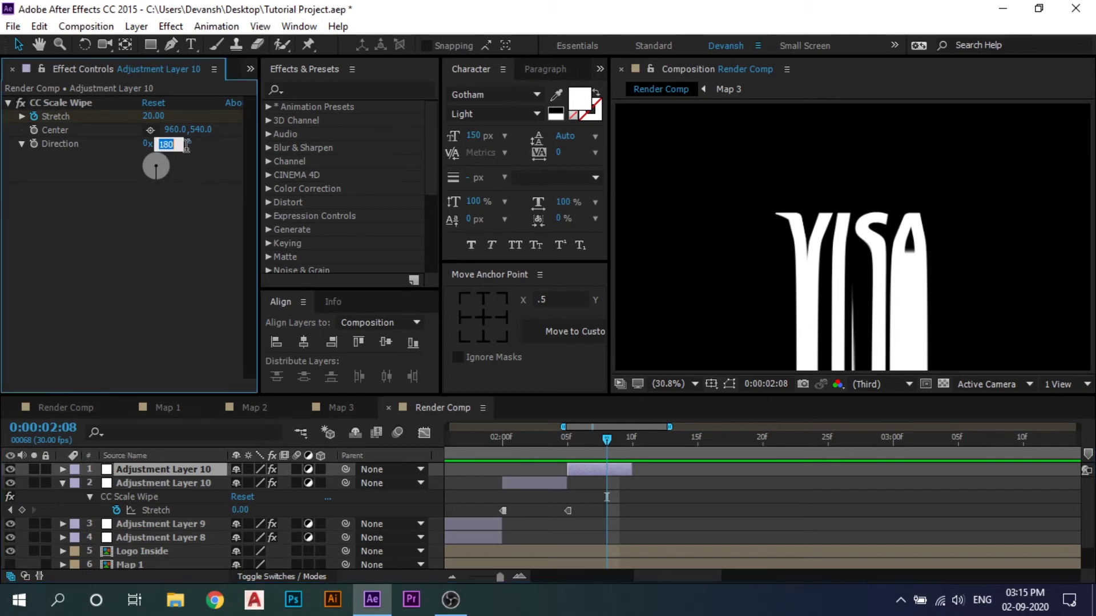
pyautogui.write('90')
pyautogui.press('Return')
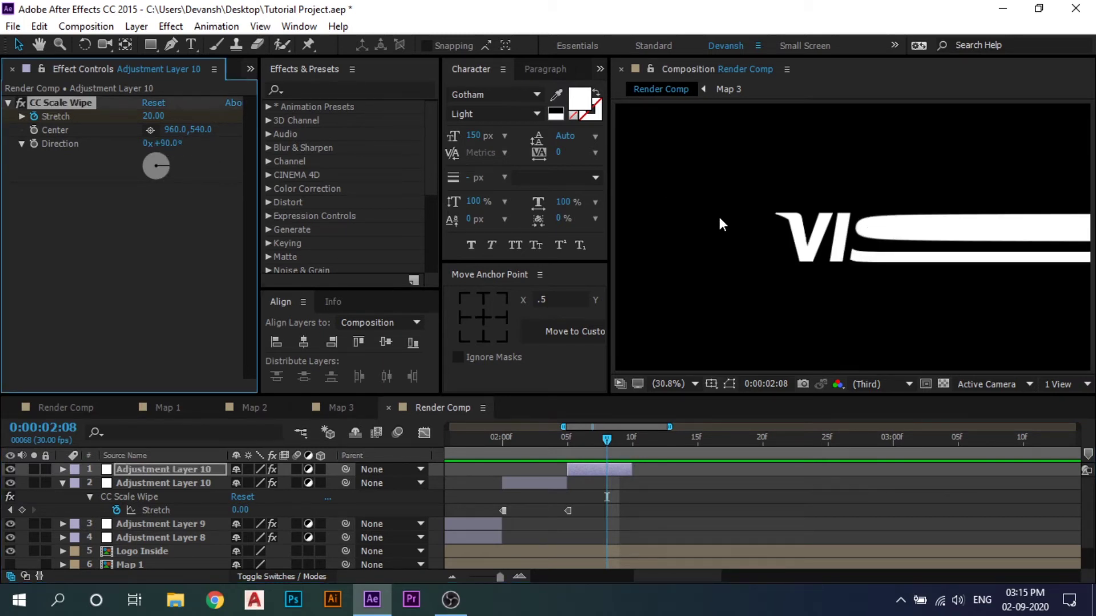
pyautogui.click(649, 500)
# Play back Render Comp from just before 0:00:02:00 to check the two scale wipe glitches
pyautogui.moveTo(606, 440); pyautogui.dragTo(464, 475)
pyautogui.press('space')
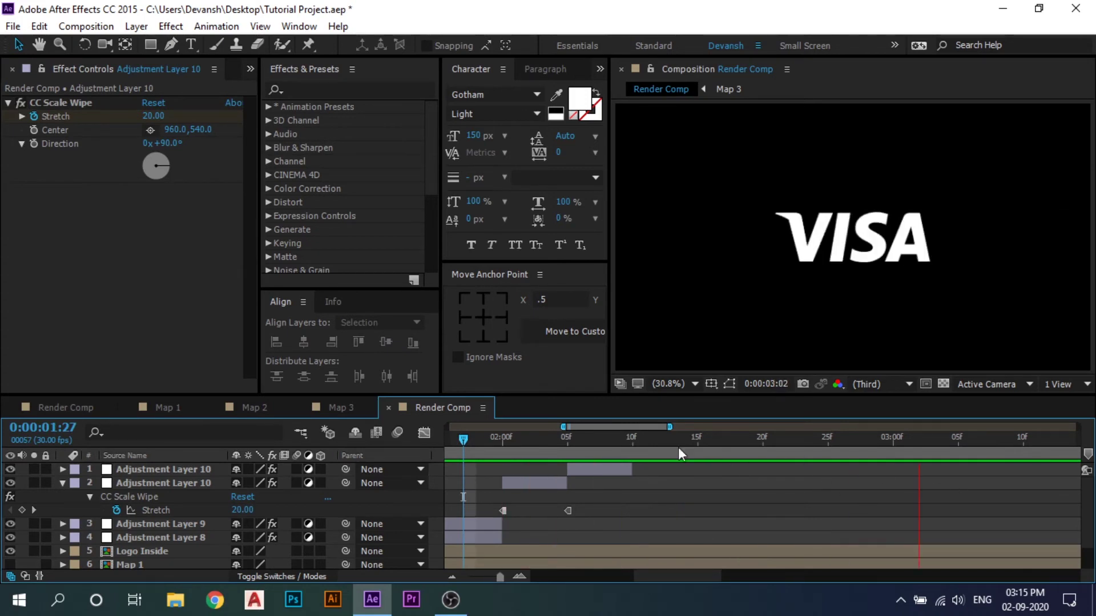
pyautogui.press('space')
pyautogui.moveTo(622, 439); pyautogui.dragTo(476, 478)
pyautogui.press('space')
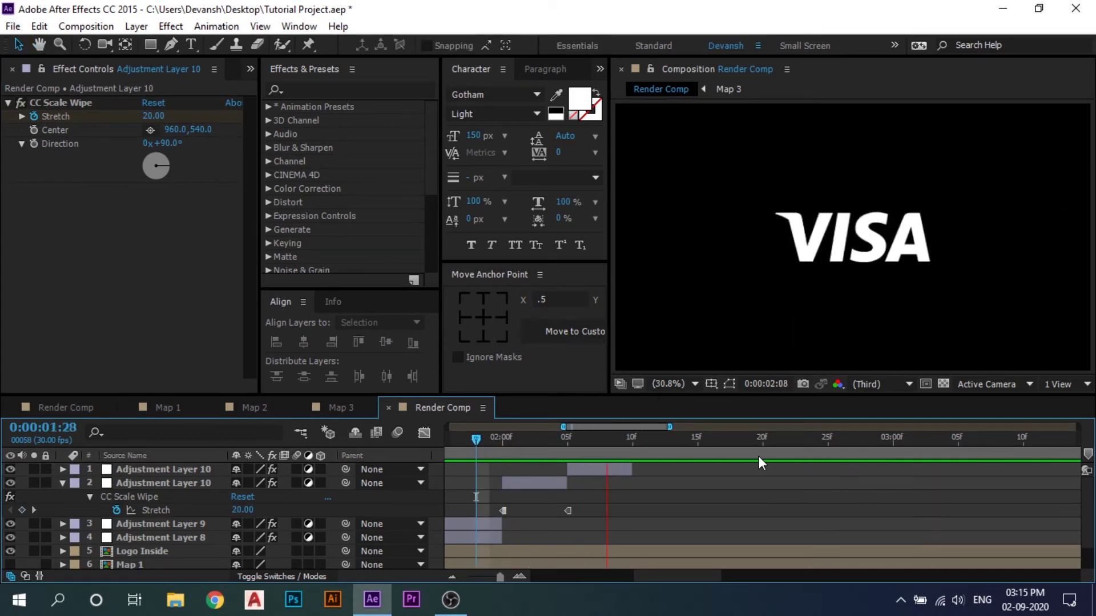
# Stop the preview and collapse the adjustment layer's revealed Stretch keyframes in Render Comp
pyautogui.press('space')
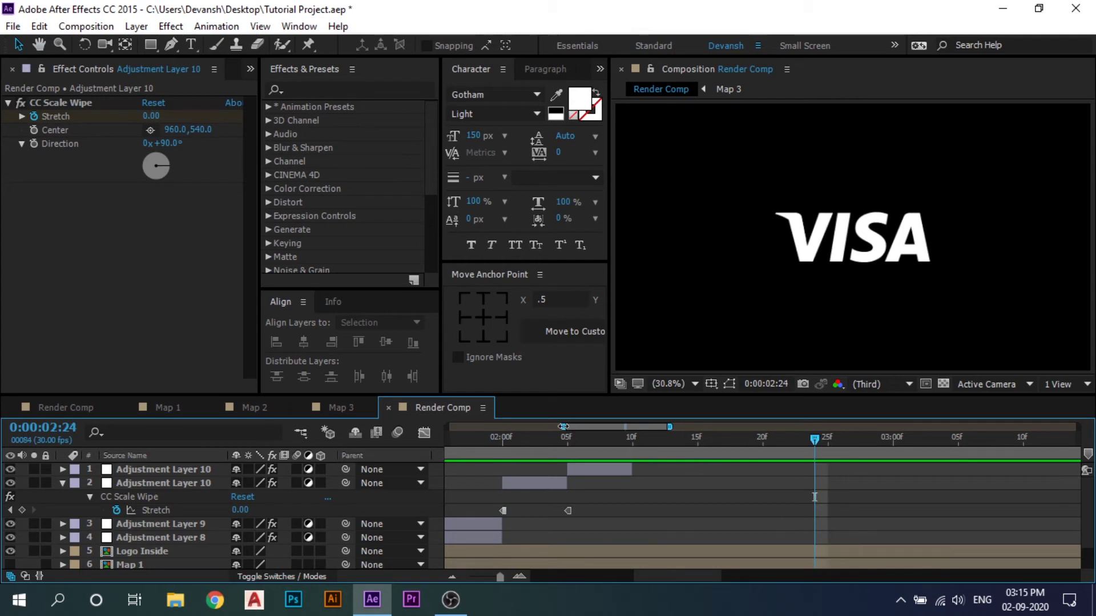
pyautogui.moveTo(562, 427); pyautogui.dragTo(447, 426)
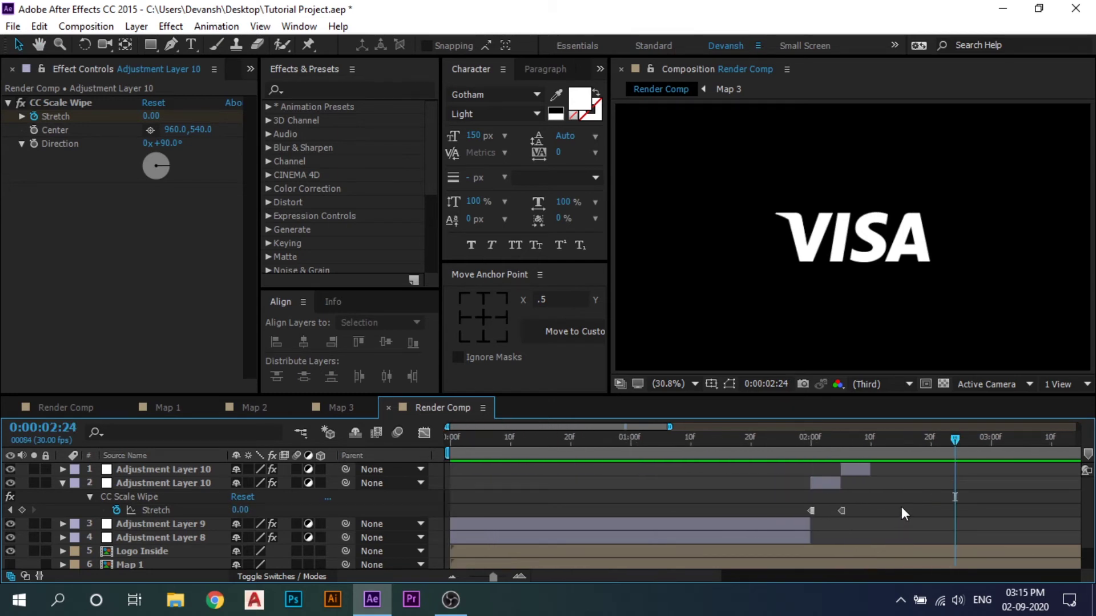
pyautogui.press('u')
pyautogui.press('u')
pyautogui.moveTo(877, 441); pyautogui.dragTo(889, 442)
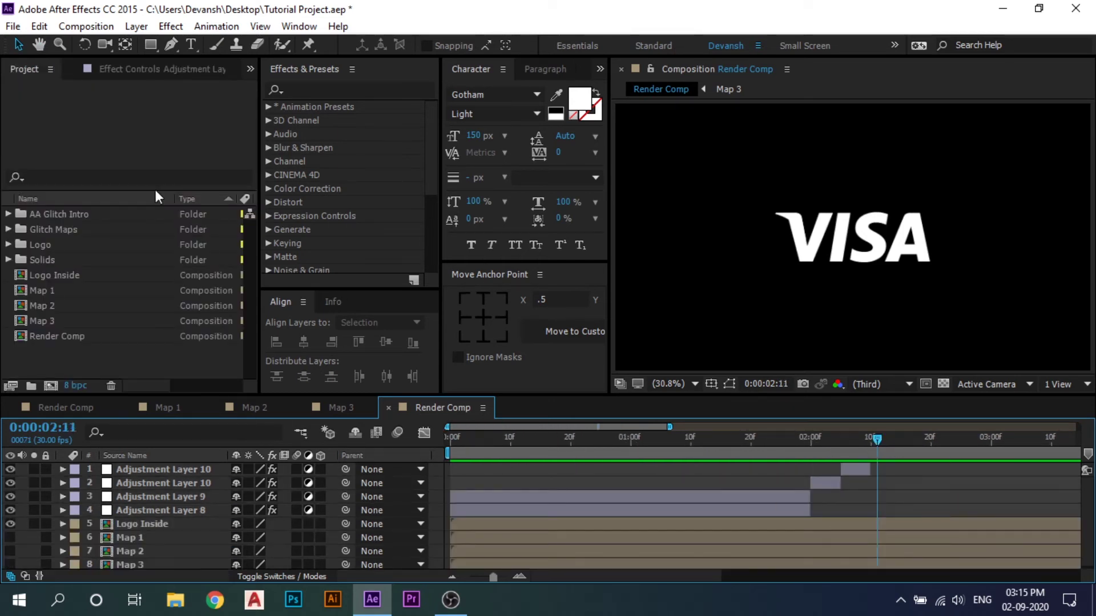
# Add a new adjustment layer, split it at 0:00:02:10 and delete the part before that time
pyautogui.click(130, 24)
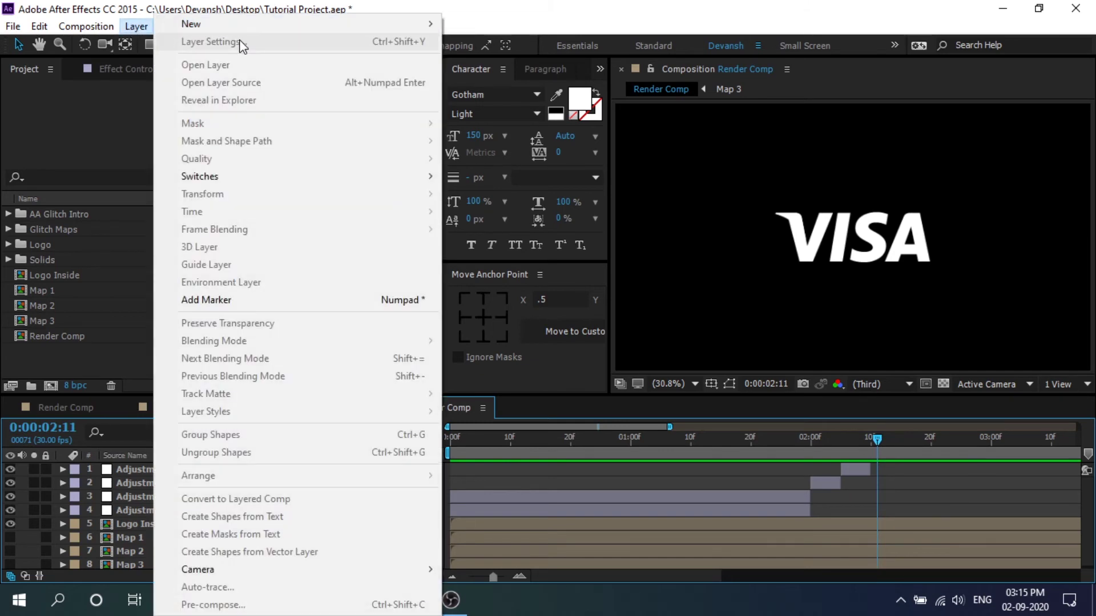
pyautogui.moveTo(240, 26)
pyautogui.click(566, 132)
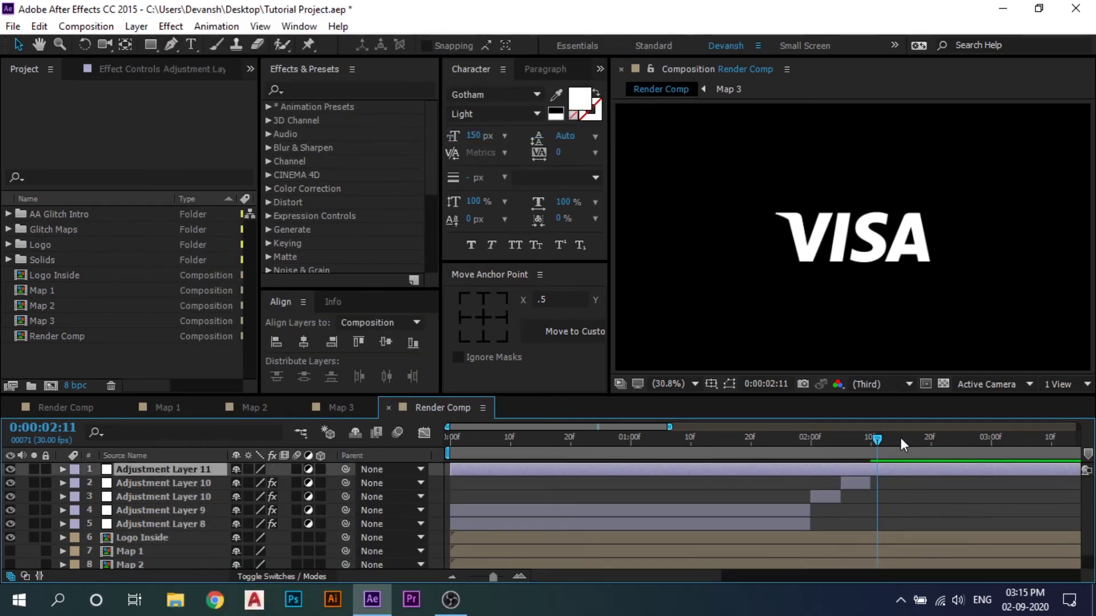
pyautogui.moveTo(878, 438); pyautogui.dragTo(873, 438)
pyautogui.hotkey('ctrl', 'shift', 'd')
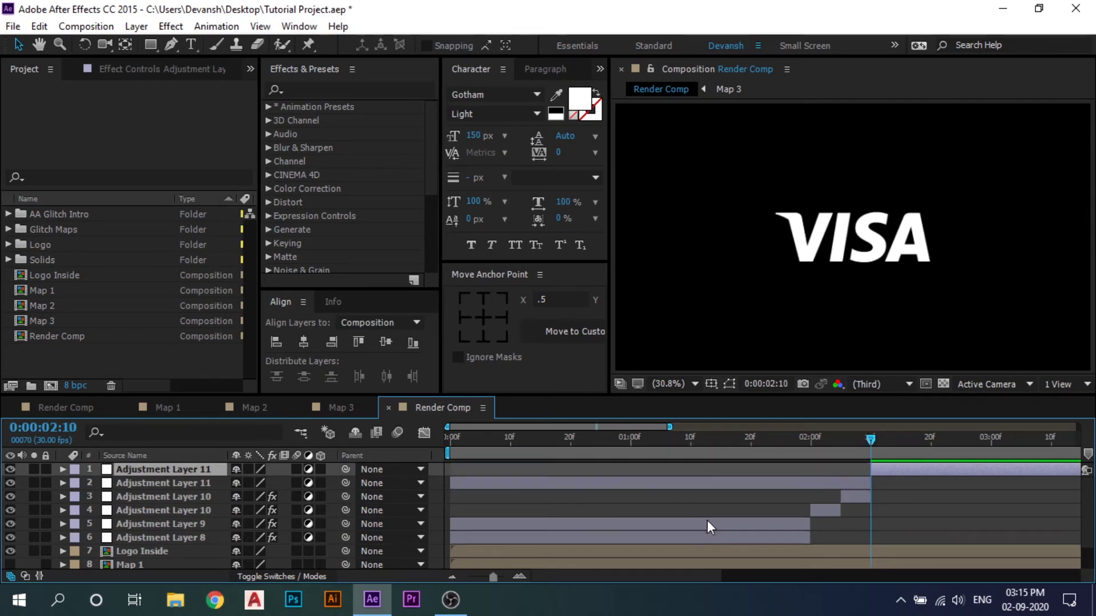
pyautogui.click(680, 483)
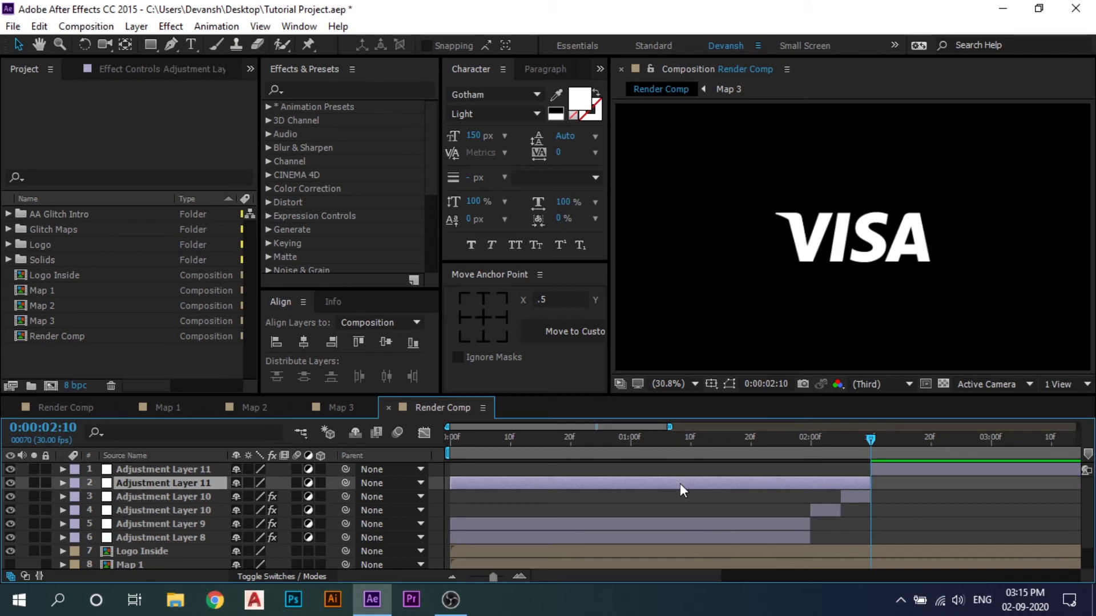
pyautogui.press('Delete')
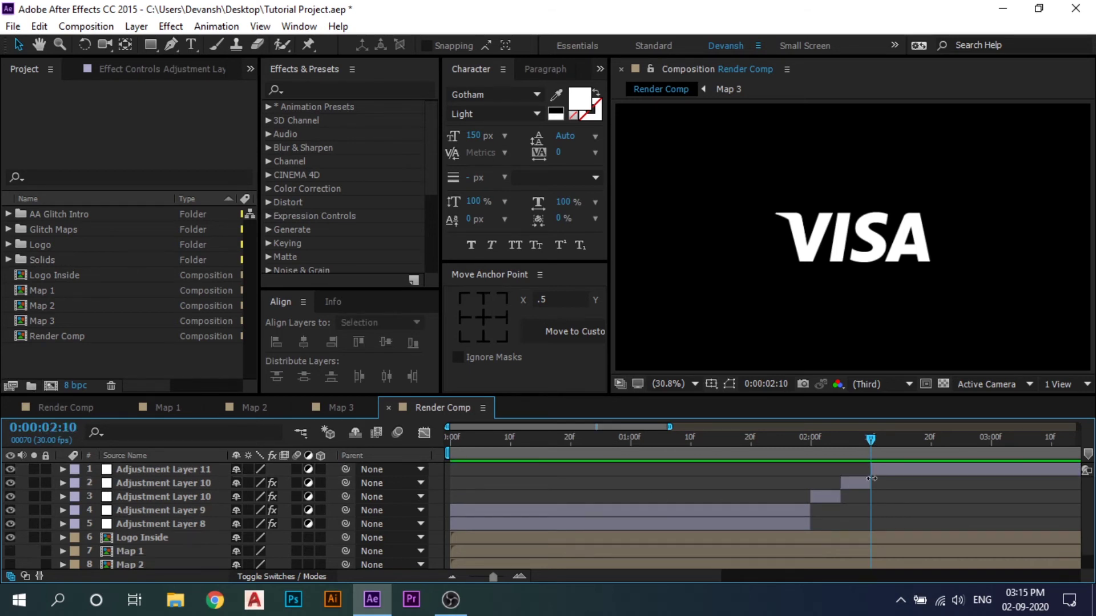
# Apply the Displacement Map effect to the new adjustment layer that starts at 0:00:02:10
pyautogui.scroll(-1, 891, 514)
pyautogui.scroll(1, 896, 502)
pyautogui.click(899, 471)
pyautogui.hotkey('ctrl', 'space')
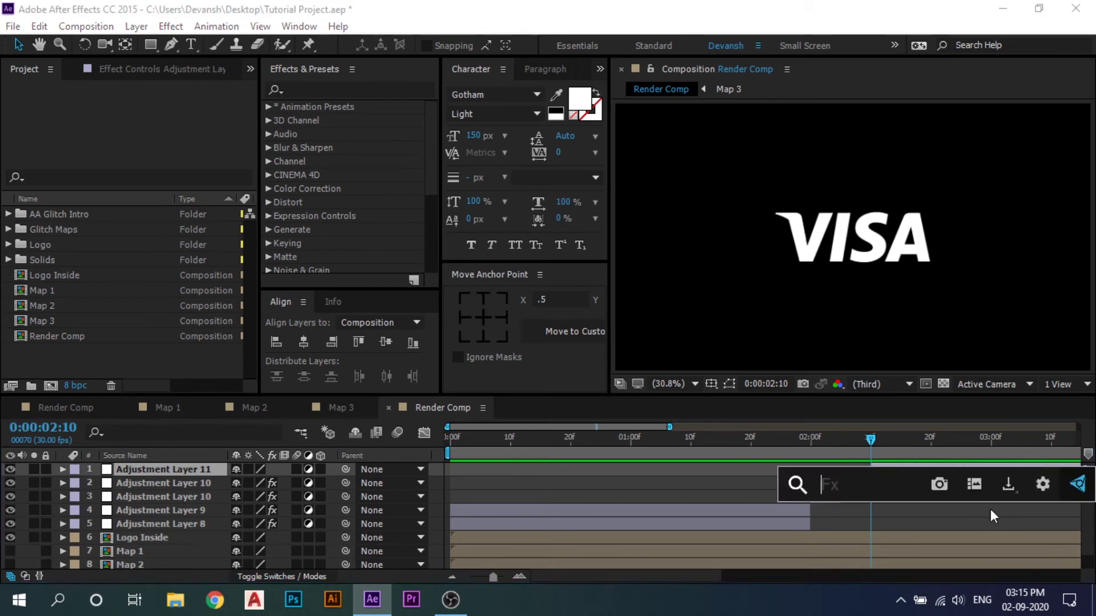
pyautogui.click(967, 519)
pyautogui.click(926, 470)
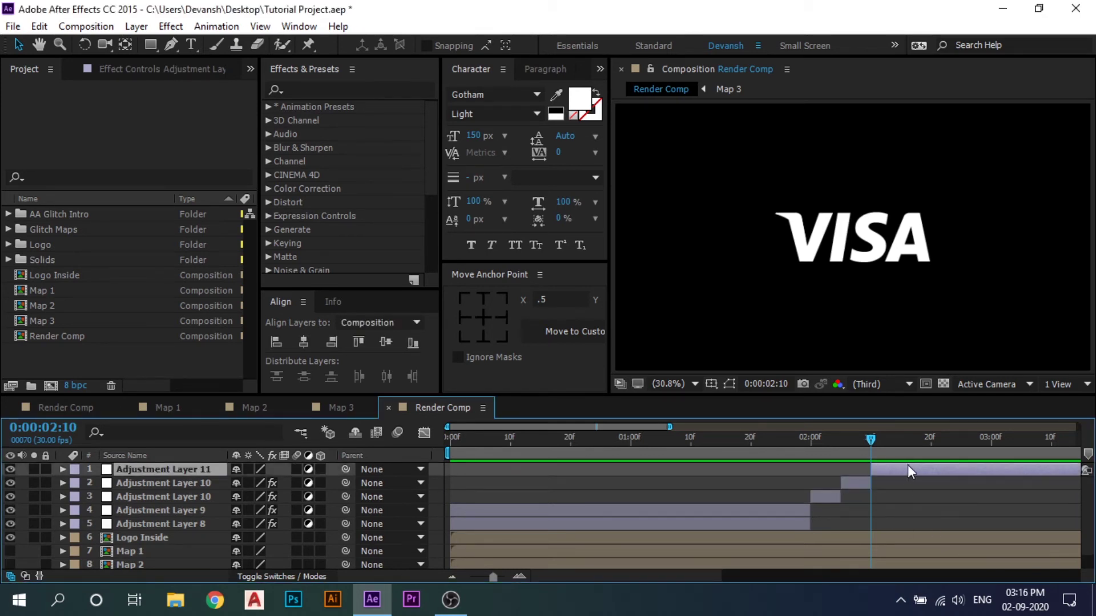
pyautogui.hotkey('ctrl', 'space')
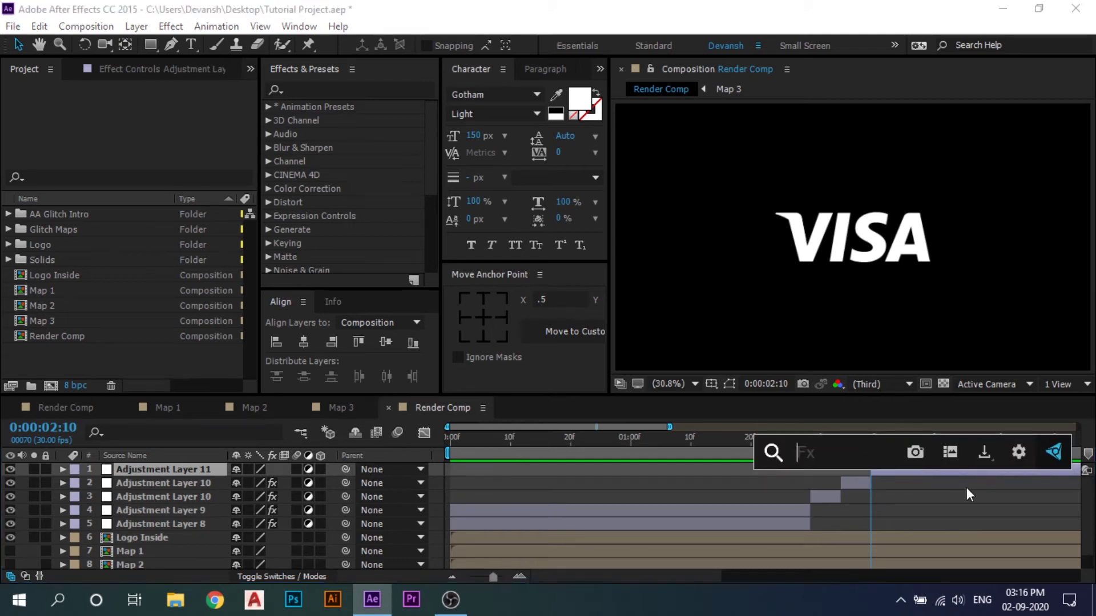
pyautogui.write('dis')
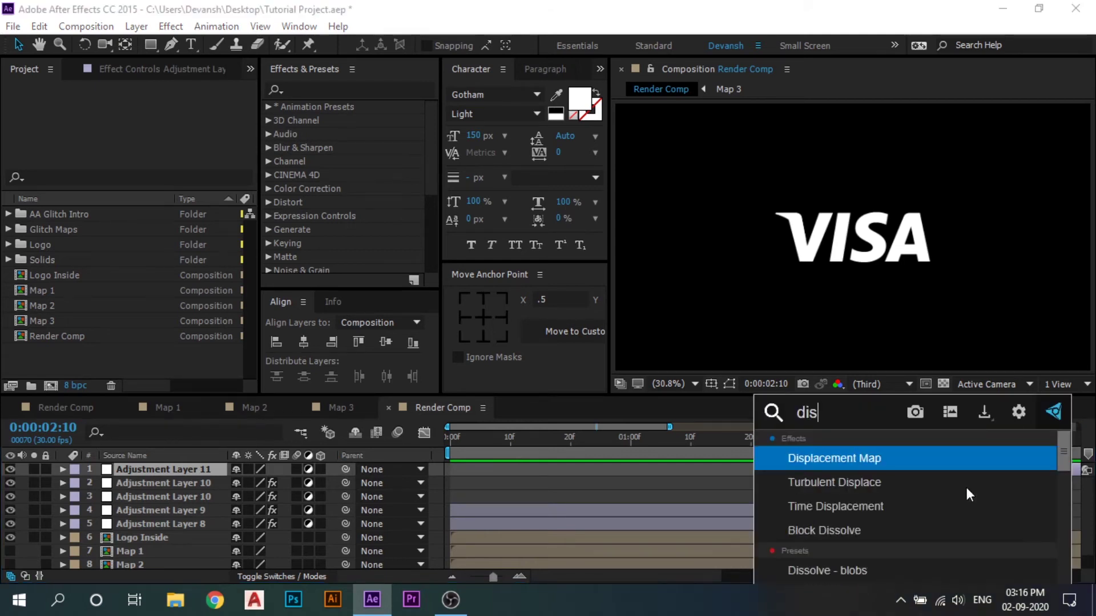
pyautogui.press('Return')
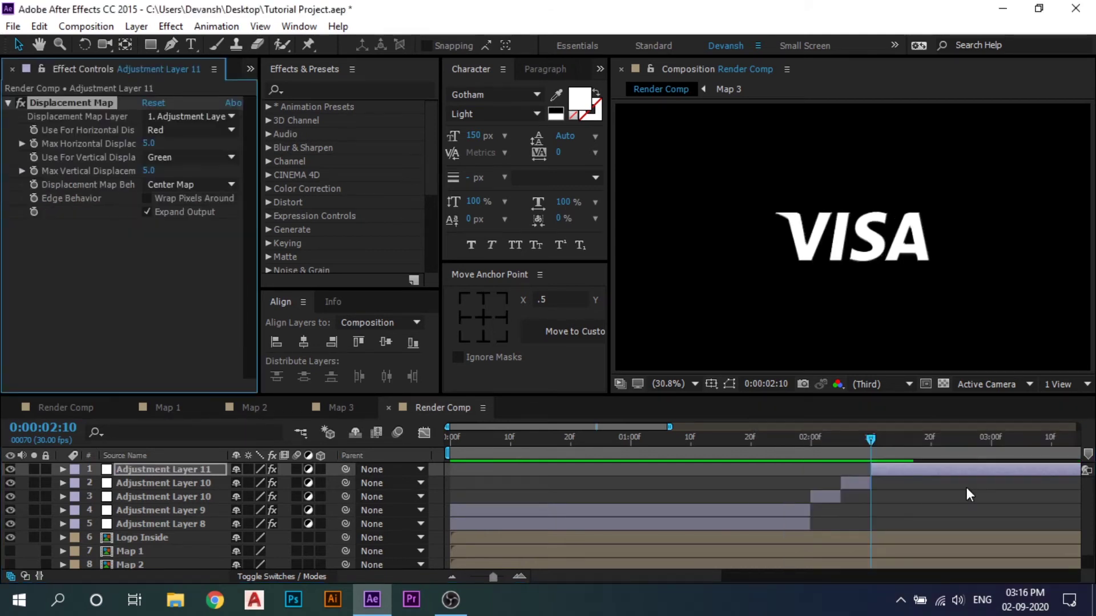
# Use Map 3 as the Displacement Map layer, with max vertical displacement 0 and max horizontal displacement 150
pyautogui.click(196, 113)
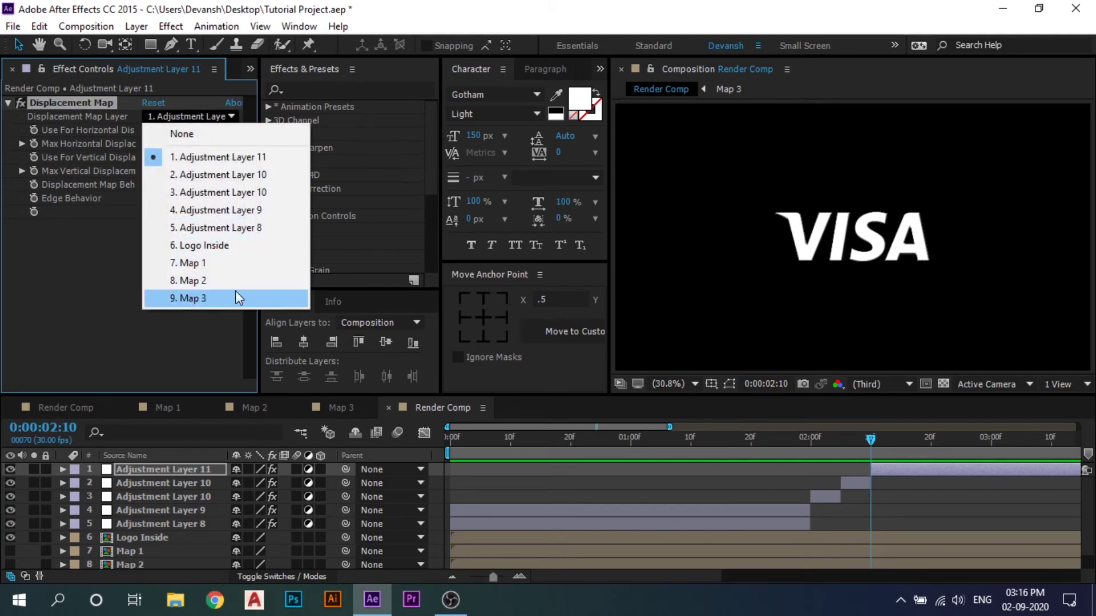
pyautogui.click(213, 299)
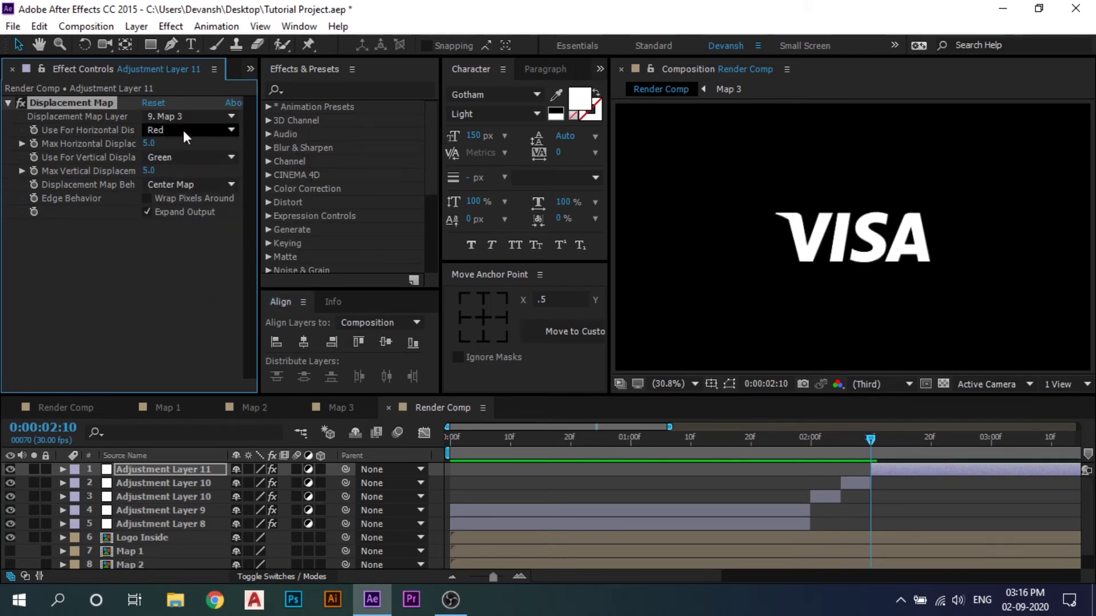
pyautogui.click(150, 171)
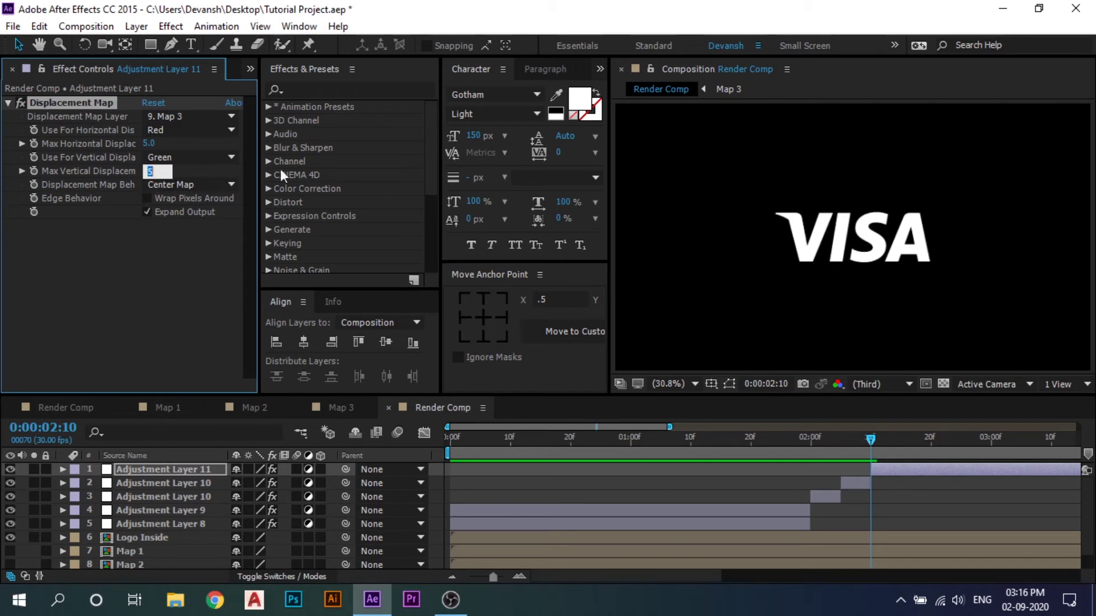
pyautogui.write('0')
pyautogui.press('Return')
pyautogui.click(134, 278)
pyautogui.click(149, 144)
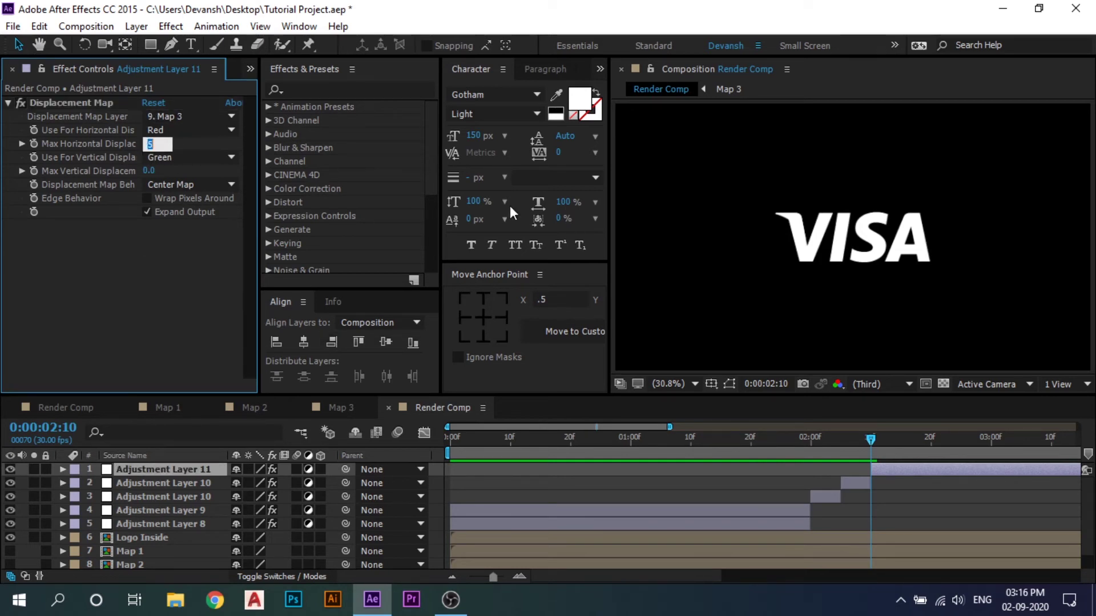
pyautogui.write('150')
pyautogui.press('Return')
pyautogui.click(921, 515)
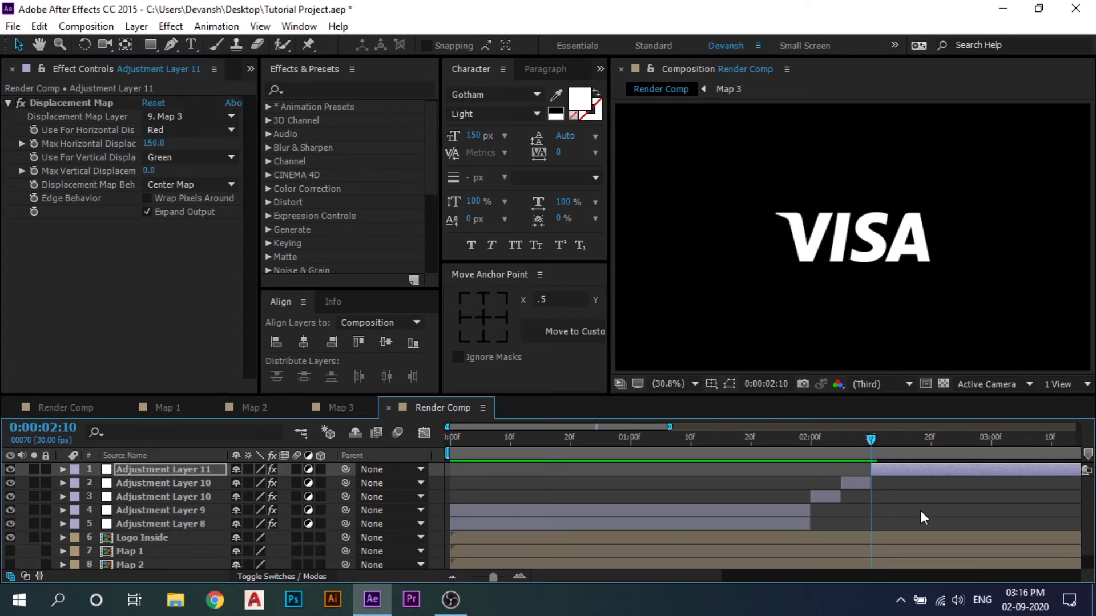
# Play back Render Comp from just before 0:00:02:00 to check the Map 3 displacement glitch
pyautogui.press('space')
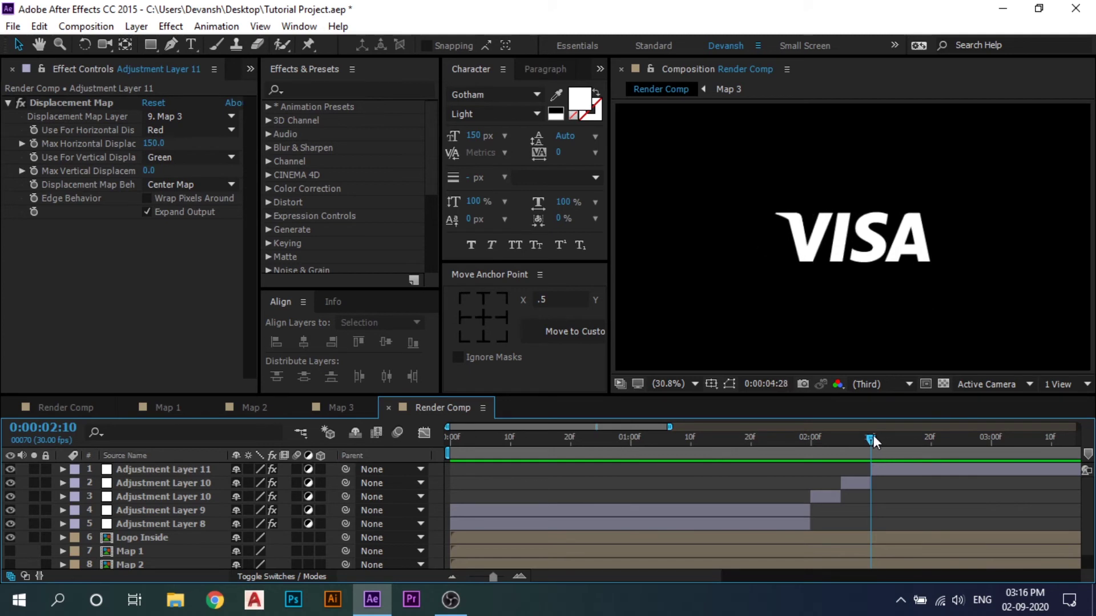
pyautogui.moveTo(875, 436); pyautogui.dragTo(739, 435)
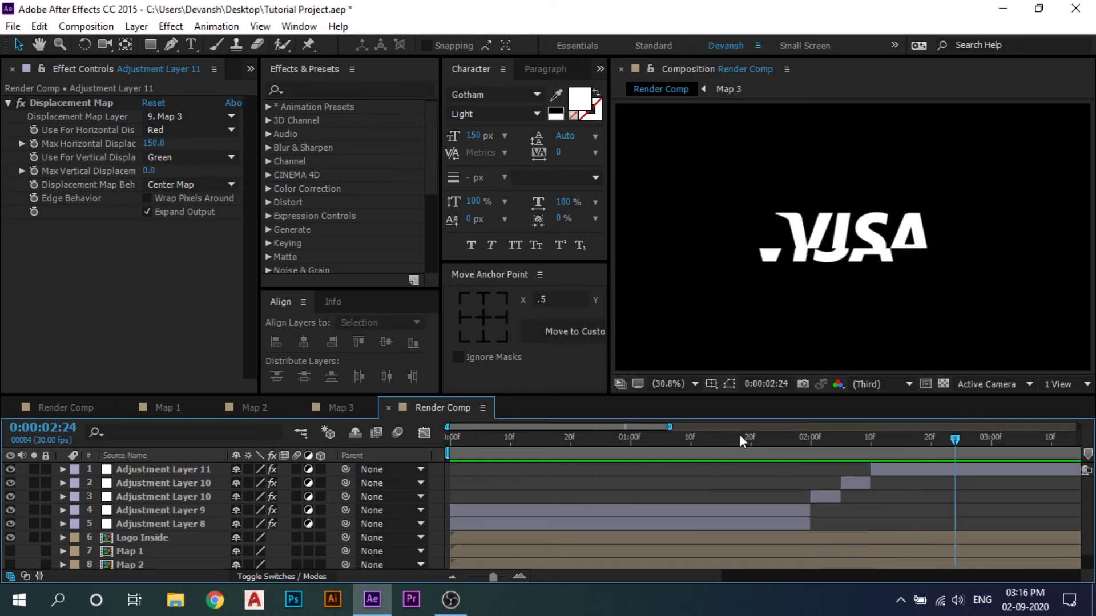
pyautogui.moveTo(669, 427); pyautogui.dragTo(834, 427)
pyautogui.moveTo(737, 441); pyautogui.dragTo(647, 472)
pyautogui.press('space')
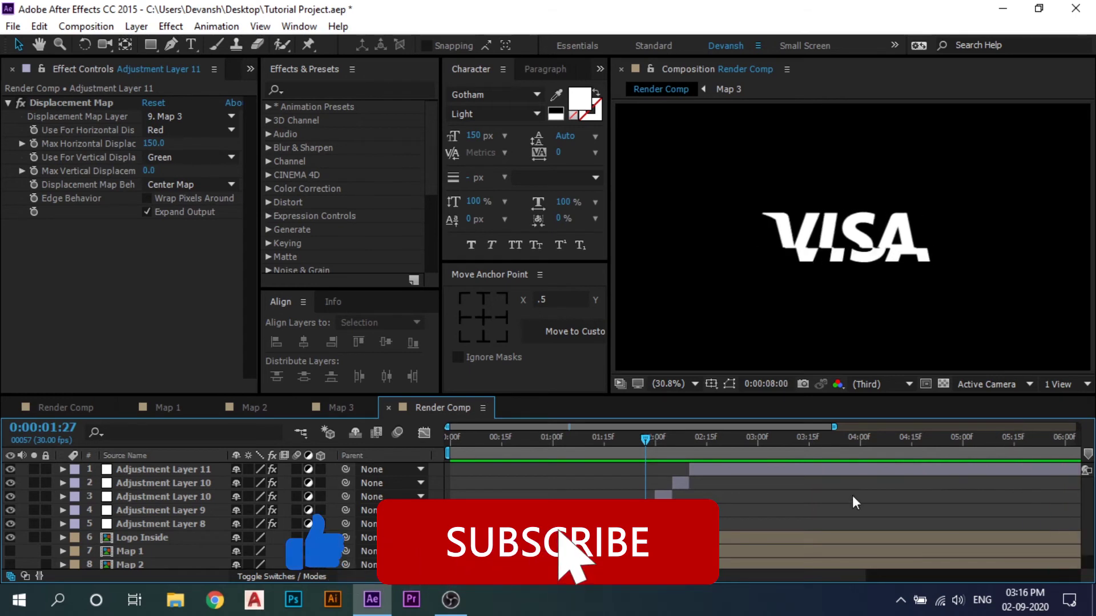
pyautogui.press('space')
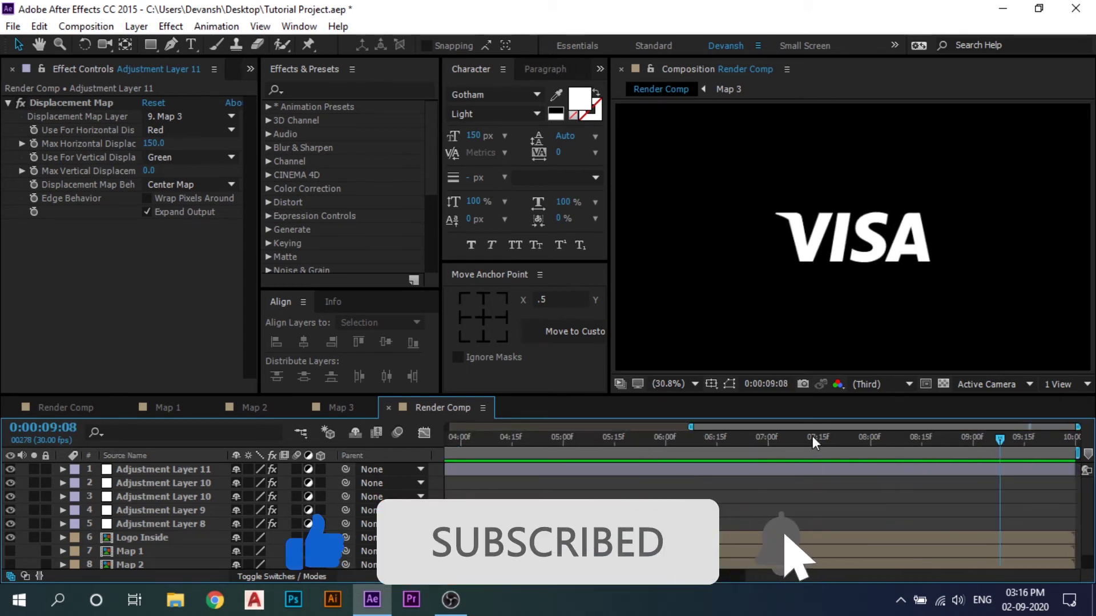
# Trim the top displacement adjustment layer to end at 0:00:05:00 and set the work area to end at 0:00:06:00
pyautogui.moveTo(689, 425); pyautogui.dragTo(482, 426)
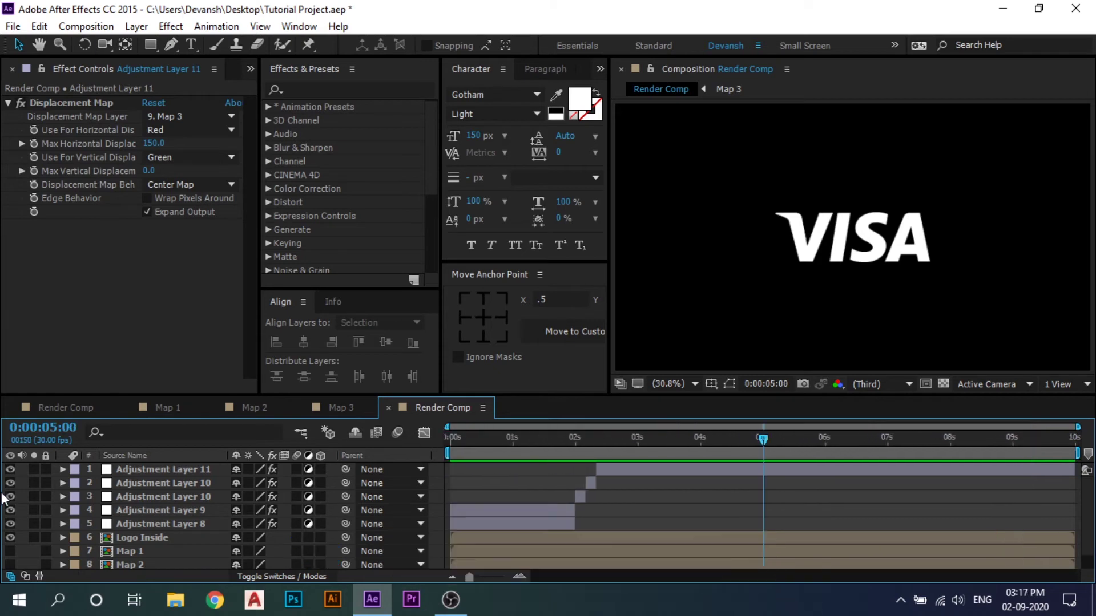
pyautogui.click(793, 473)
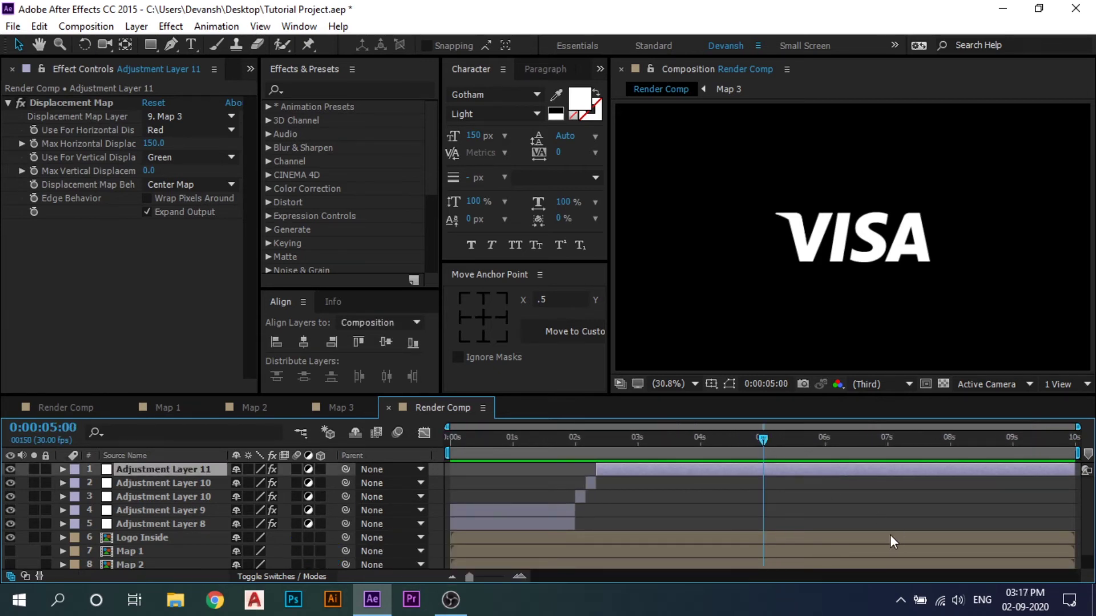
pyautogui.hotkey('ctrl', 'shift', 'd')
pyautogui.press('Delete')
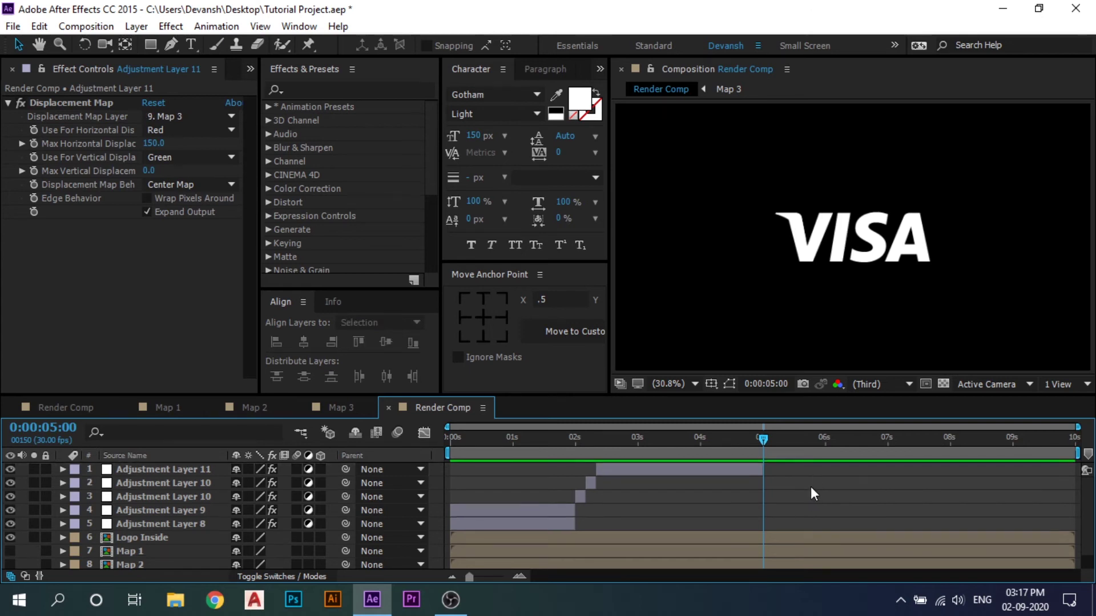
pyautogui.moveTo(764, 438); pyautogui.dragTo(824, 449)
pyautogui.press('n')
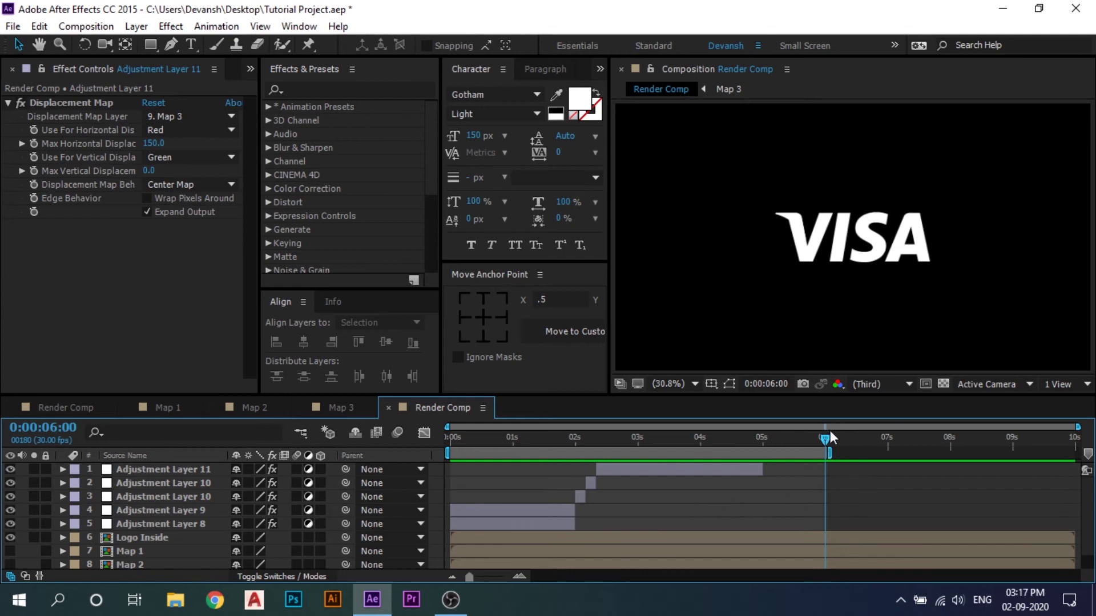
# Play back the glitch animation from the beginning, and again from 0:00:02:00
pyautogui.press('Home')
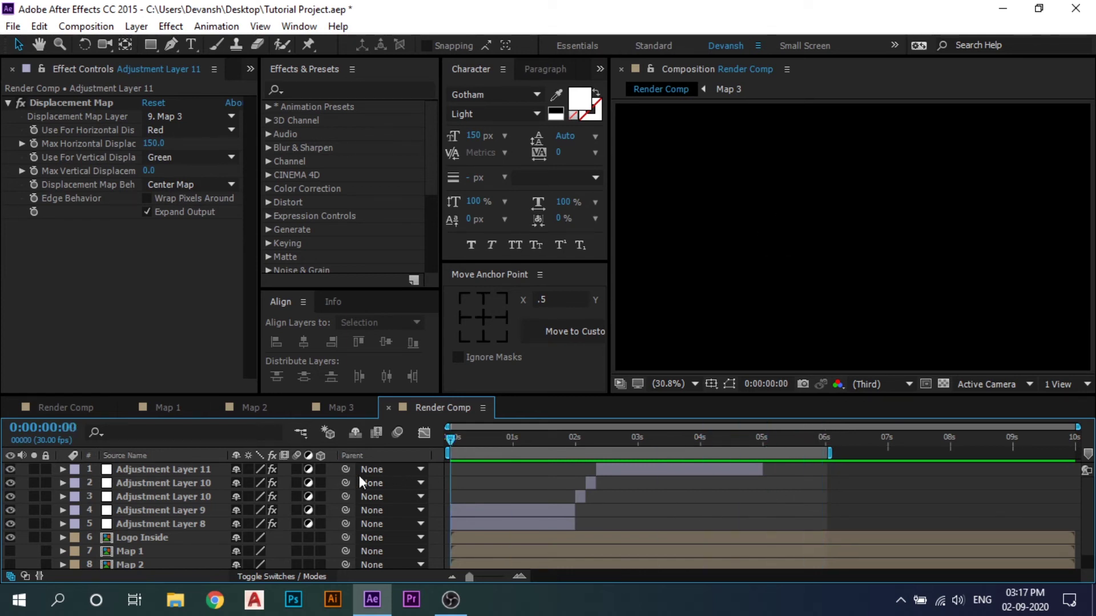
pyautogui.press('space')
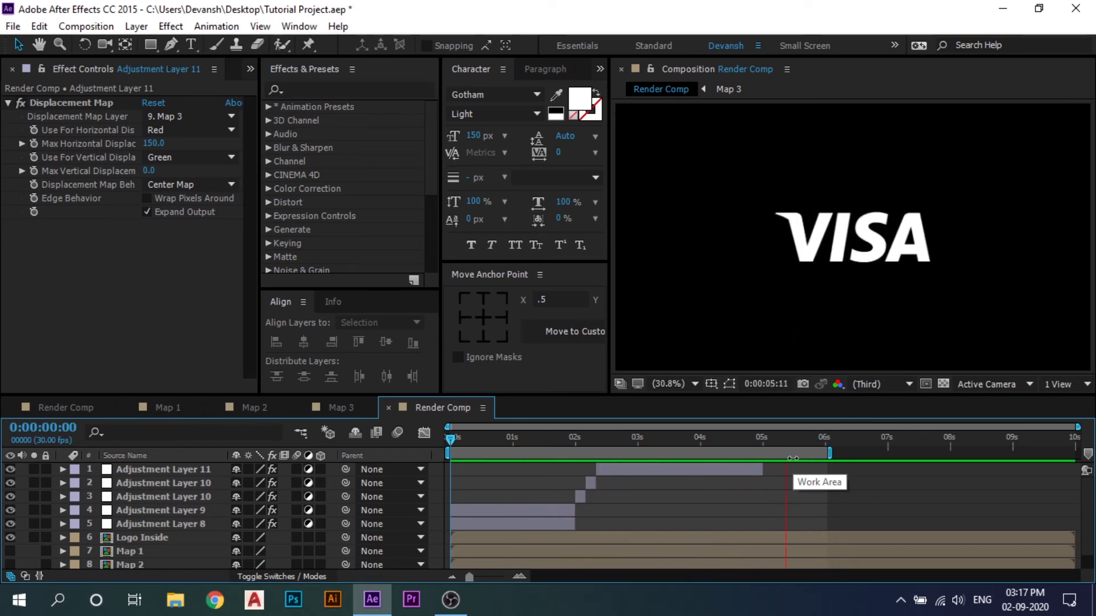
pyautogui.click(575, 440)
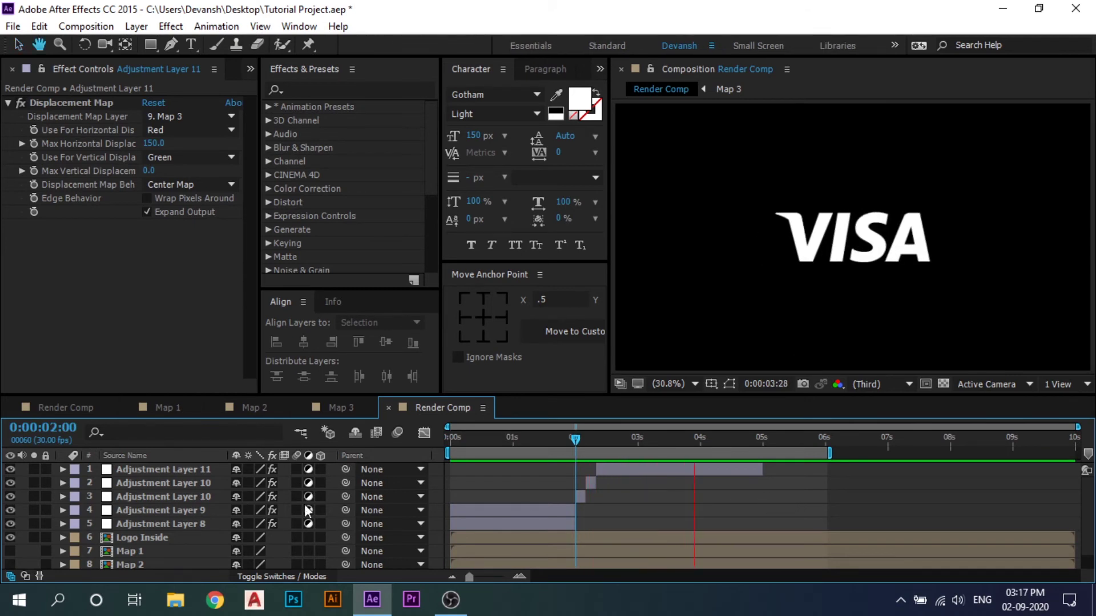
pyautogui.press('space')
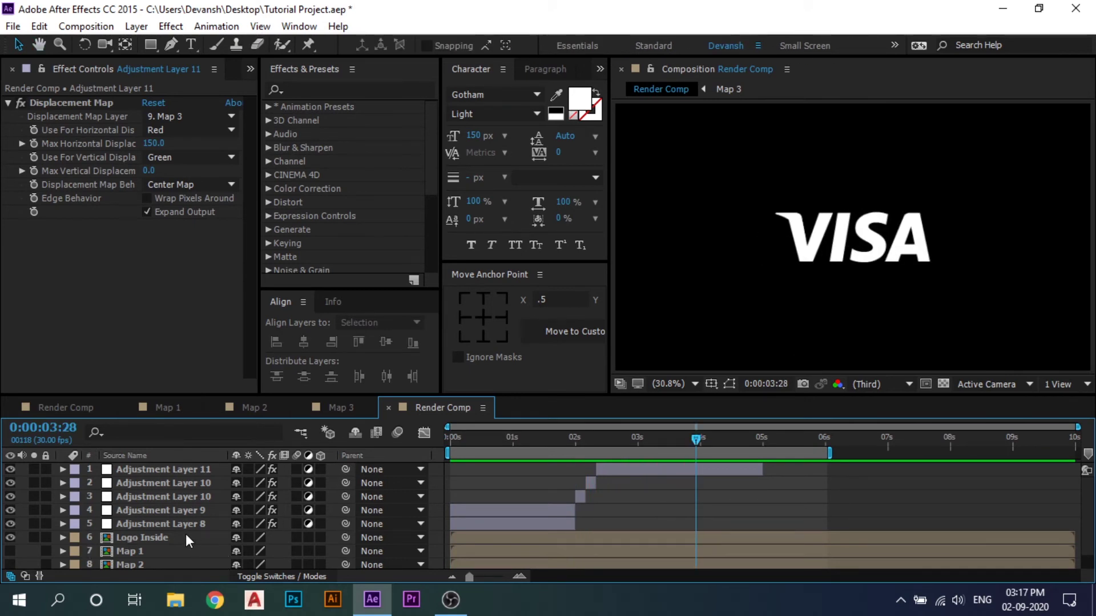
# Pre-compose all layers of Render Comp into a composition named Glitch and duplicate that layer twice
pyautogui.hotkey('ctrl', 'a')
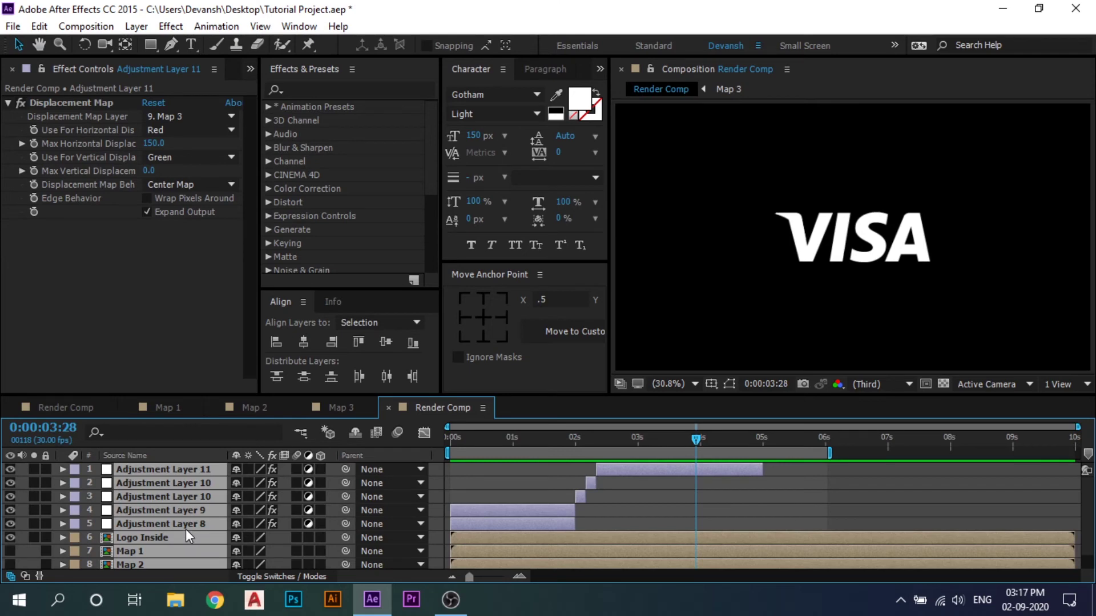
pyautogui.rightClick(187, 529)
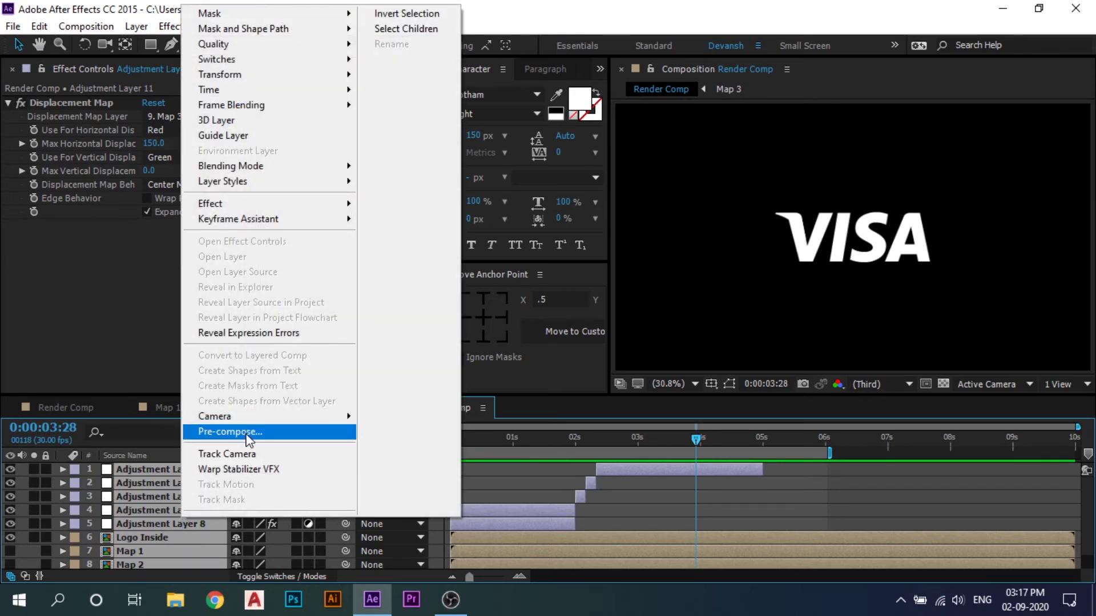
pyautogui.click(245, 435)
pyautogui.press('BackSpace')
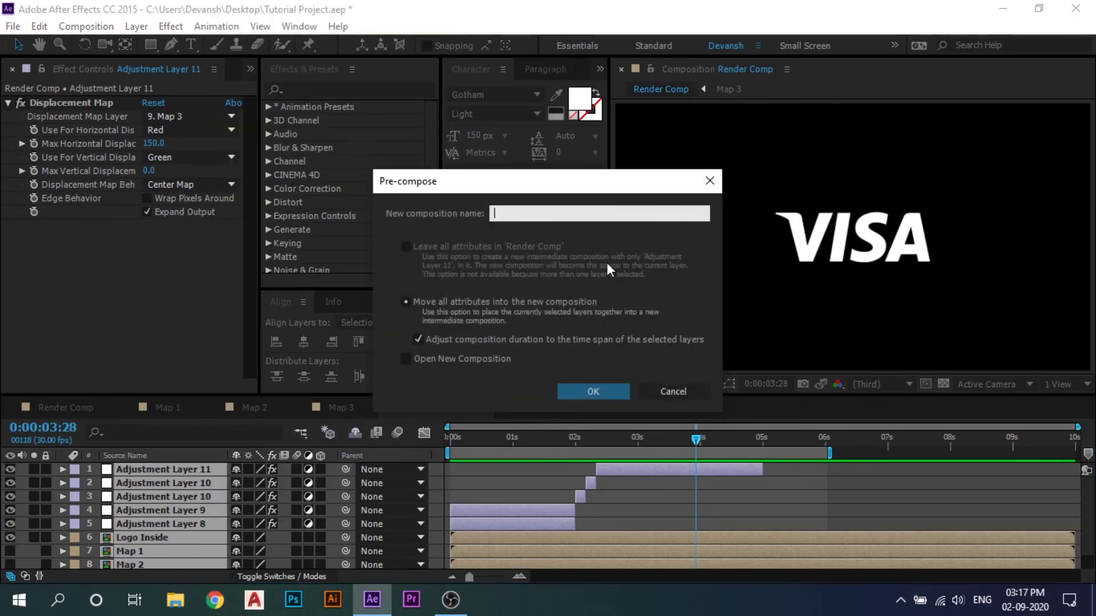
pyautogui.write('Glitch')
pyautogui.press('Return')
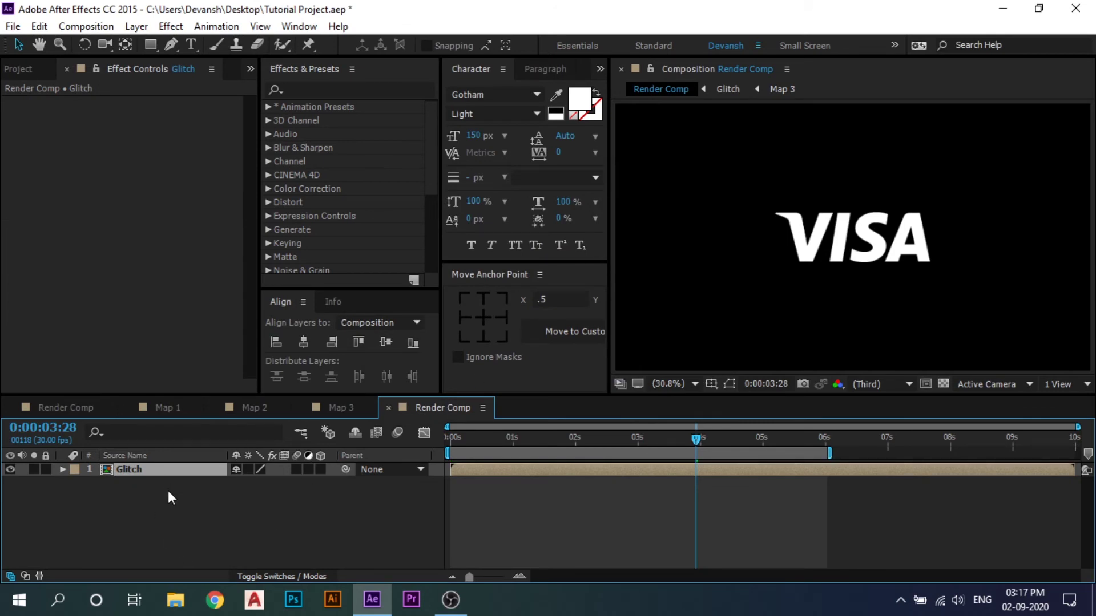
pyautogui.hotkey('ctrl', 'd')
pyautogui.hotkey('ctrl', 'd')
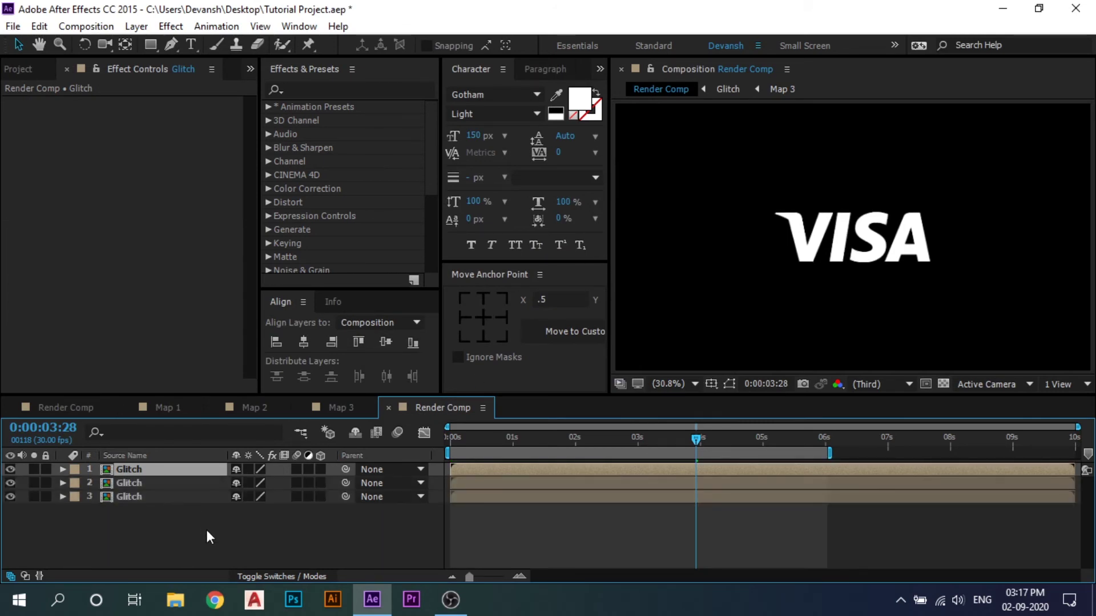
# Apply Shift Channels to the bottom Glitch layer, keeping only red by taking Green and Blue from Full Off
pyautogui.press('Home')
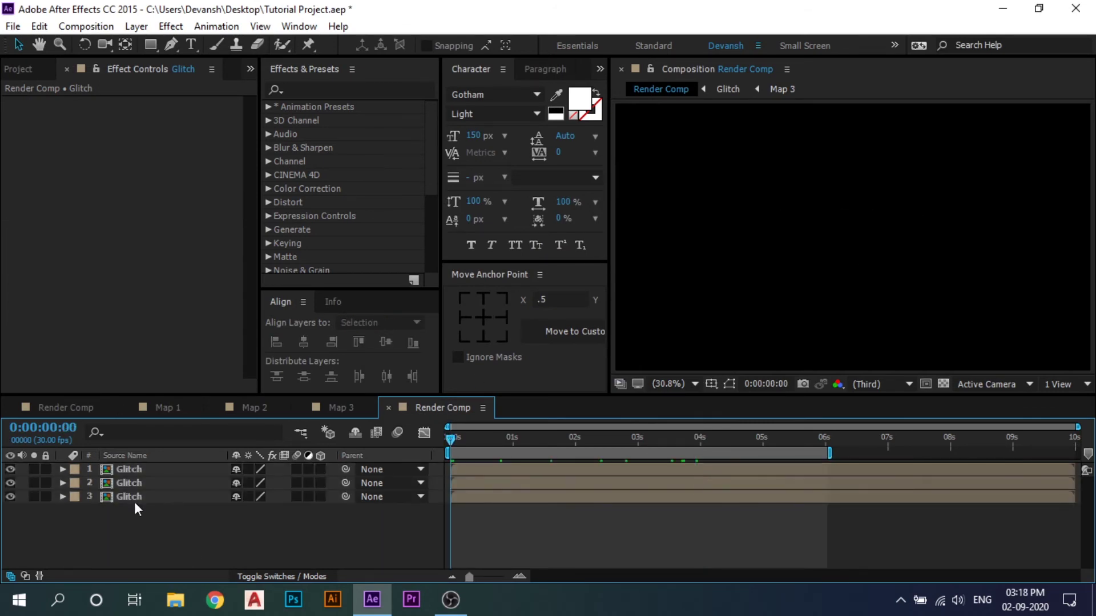
pyautogui.click(134, 501)
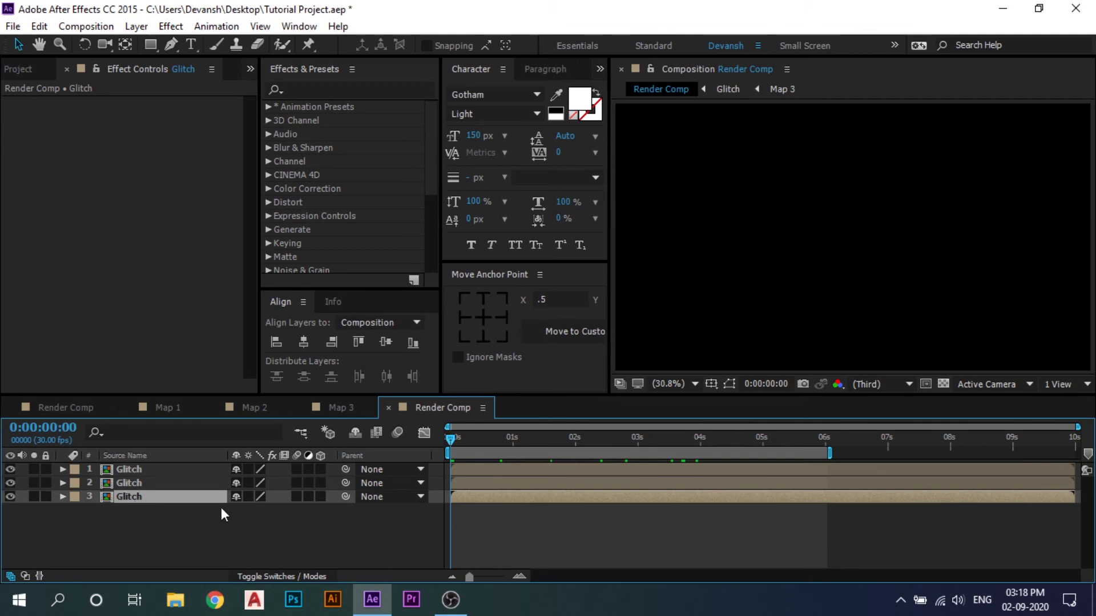
pyautogui.hotkey('ctrl', 'space')
pyautogui.write('shi')
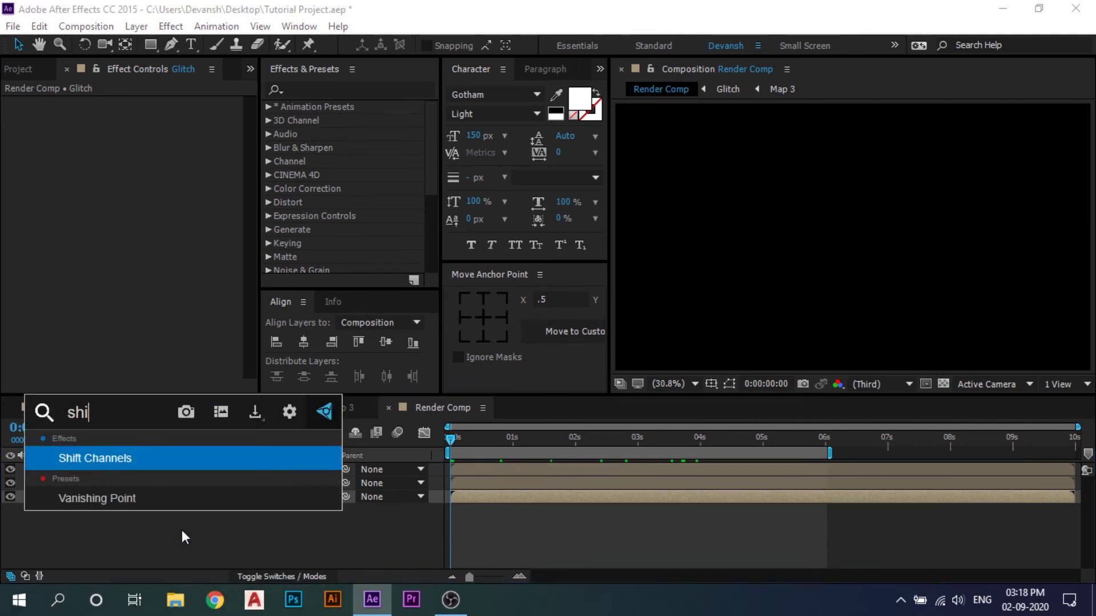
pyautogui.press('Return')
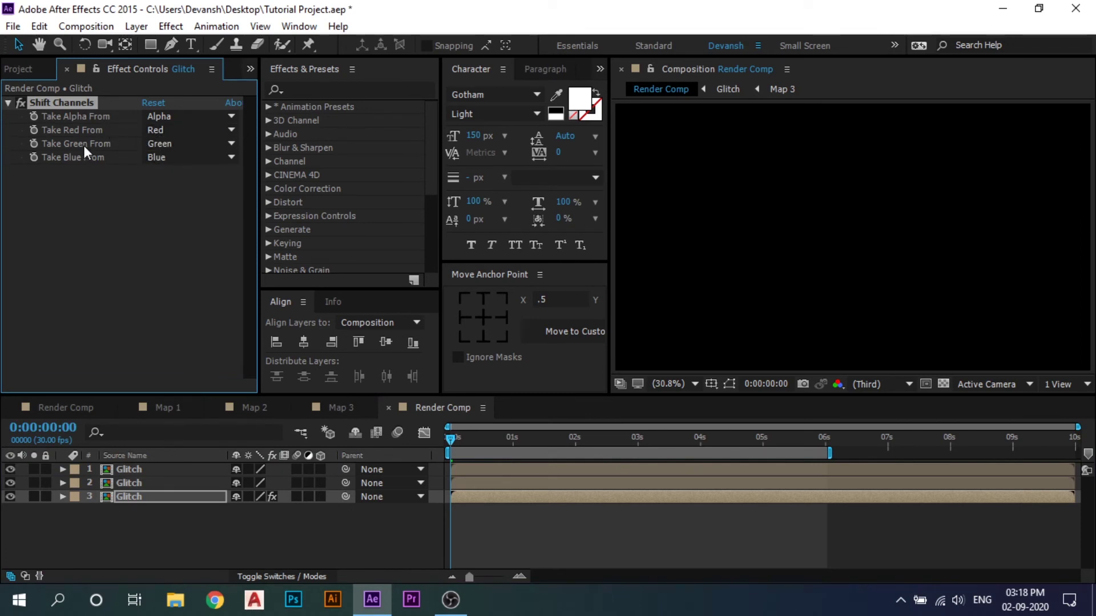
pyautogui.click(173, 144)
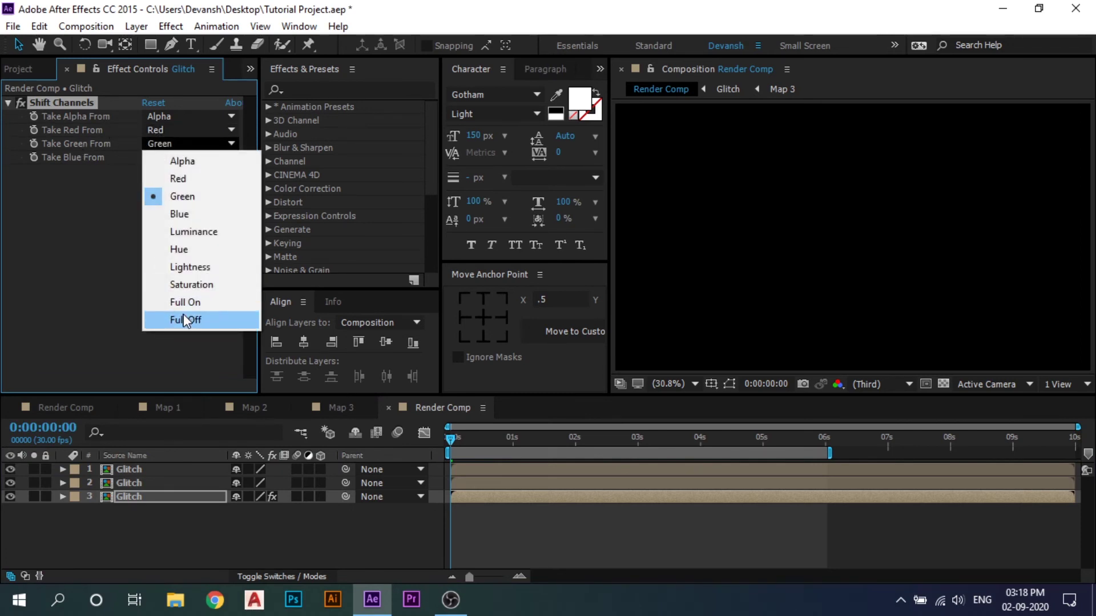
pyautogui.click(186, 321)
pyautogui.click(183, 157)
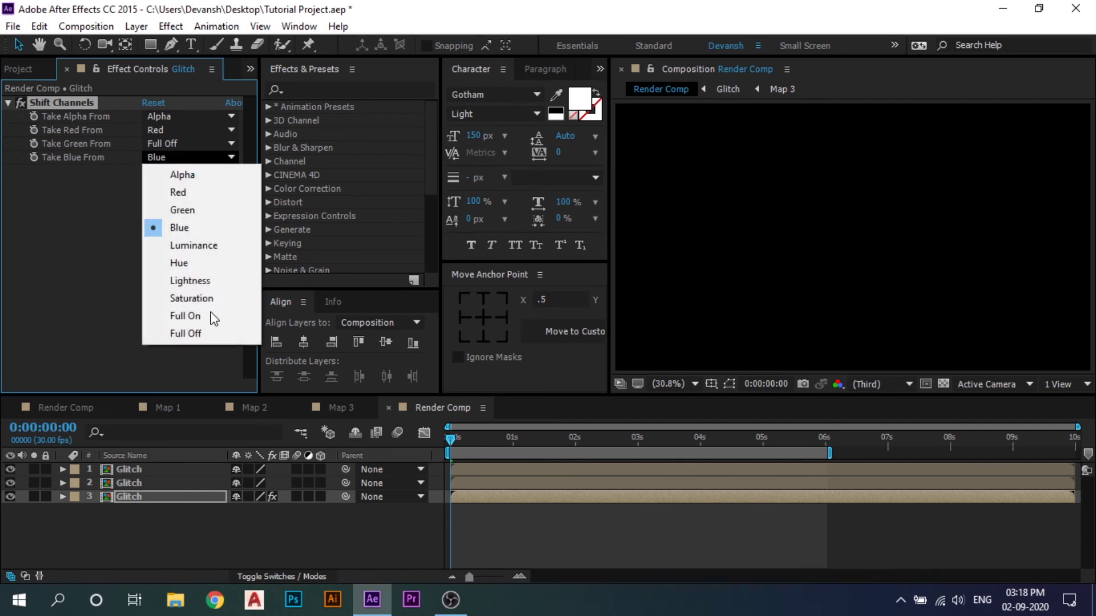
pyautogui.click(204, 334)
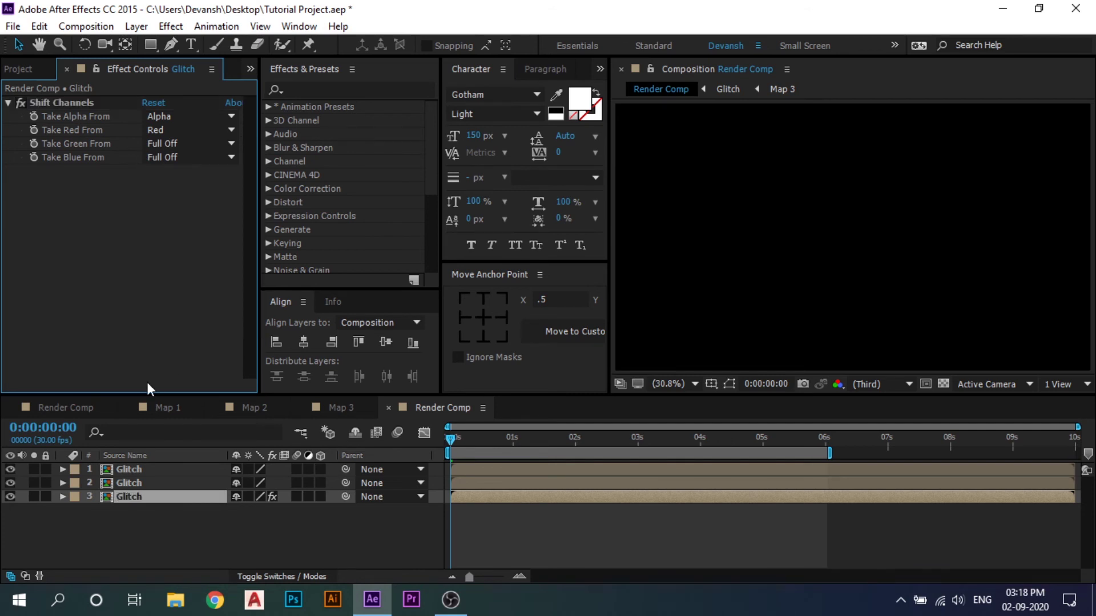
pyautogui.click(139, 484)
pyautogui.hotkey('ctrl', 'space')
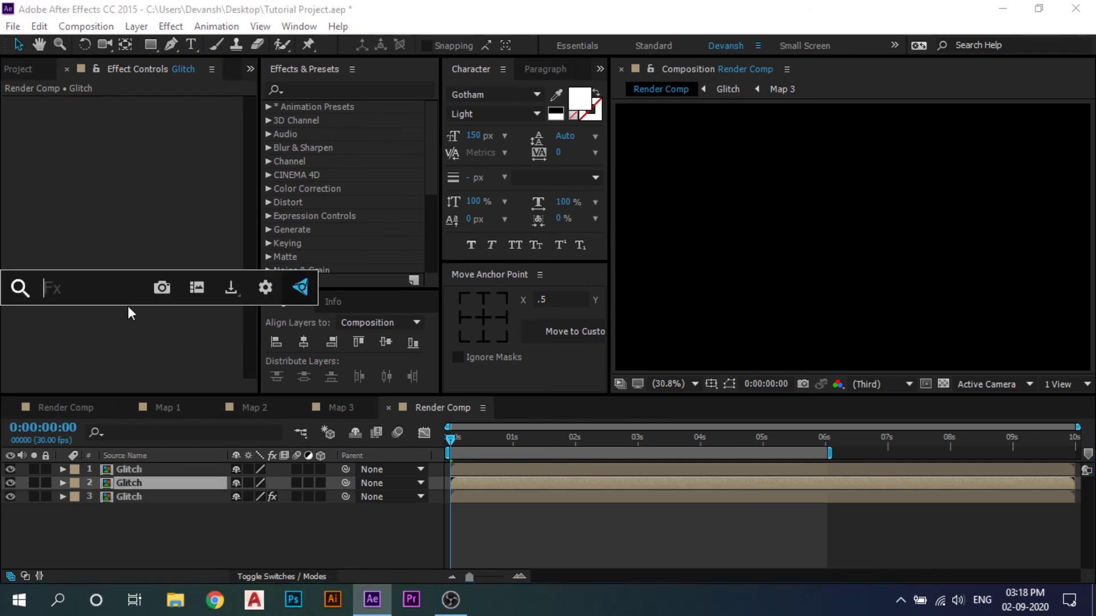
pyautogui.write('set')
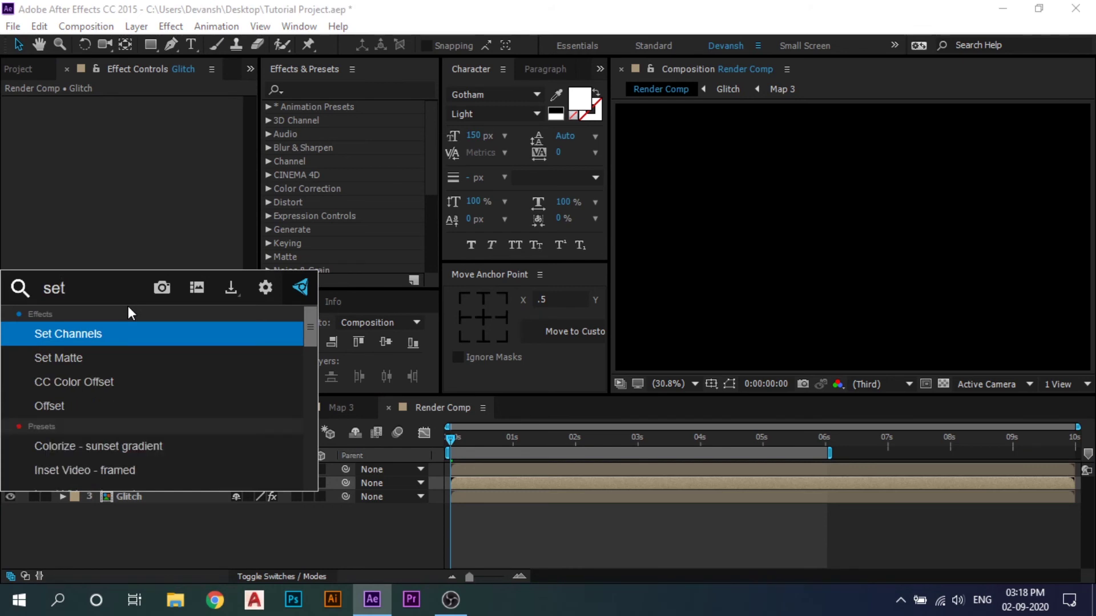
pyautogui.press('Return')
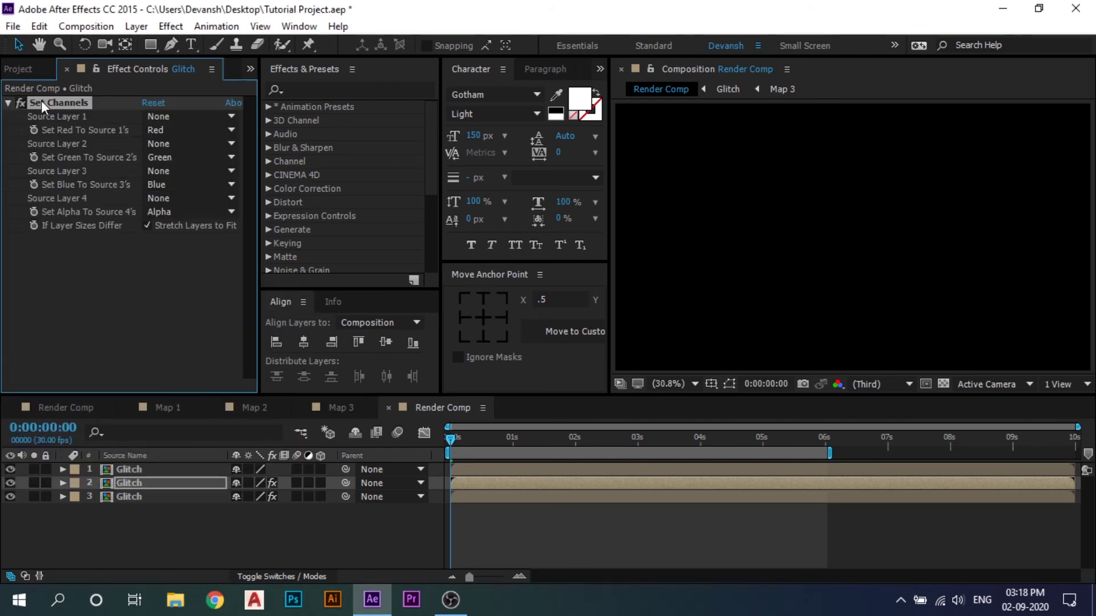
pyautogui.press('Delete')
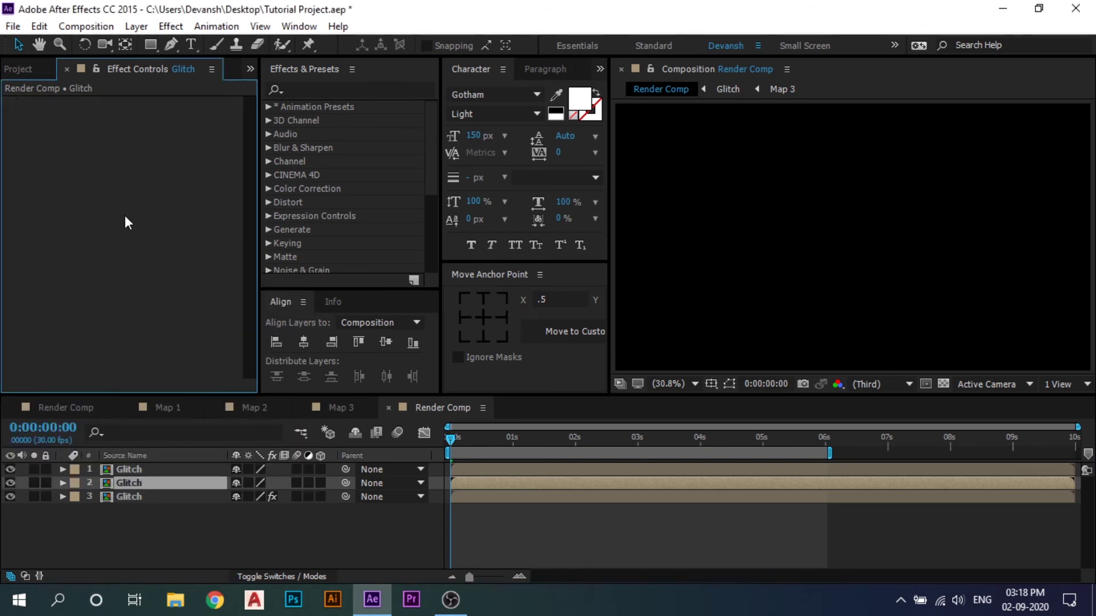
pyautogui.click(153, 539)
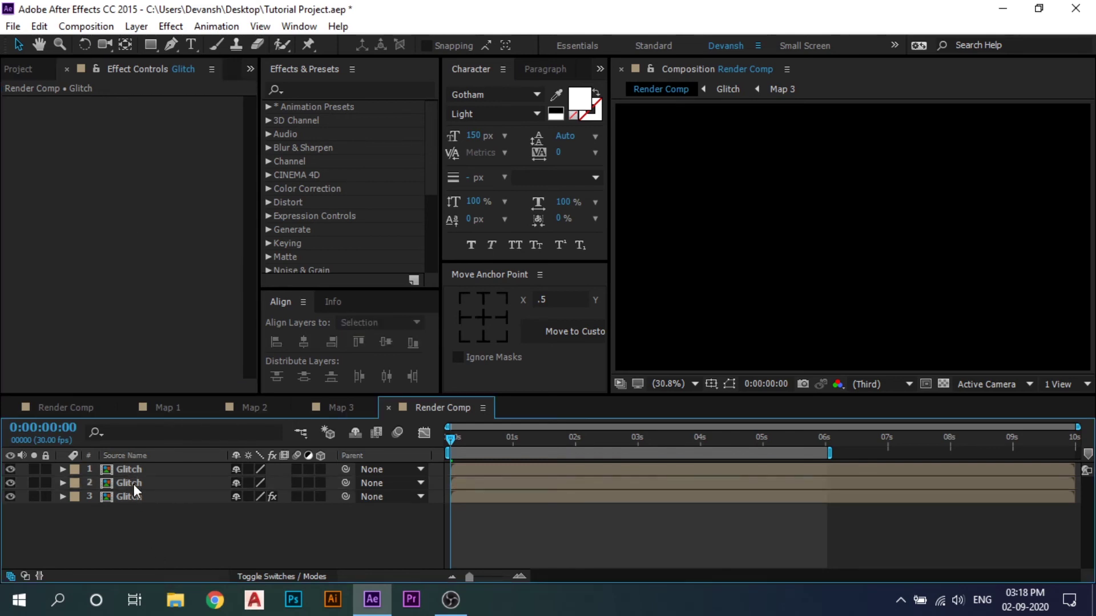
# Apply Shift Channels to the middle Glitch layer, keeping only green by taking Red and Blue from Full Off
pyautogui.click(133, 484)
pyautogui.hotkey('ctrl', 'space')
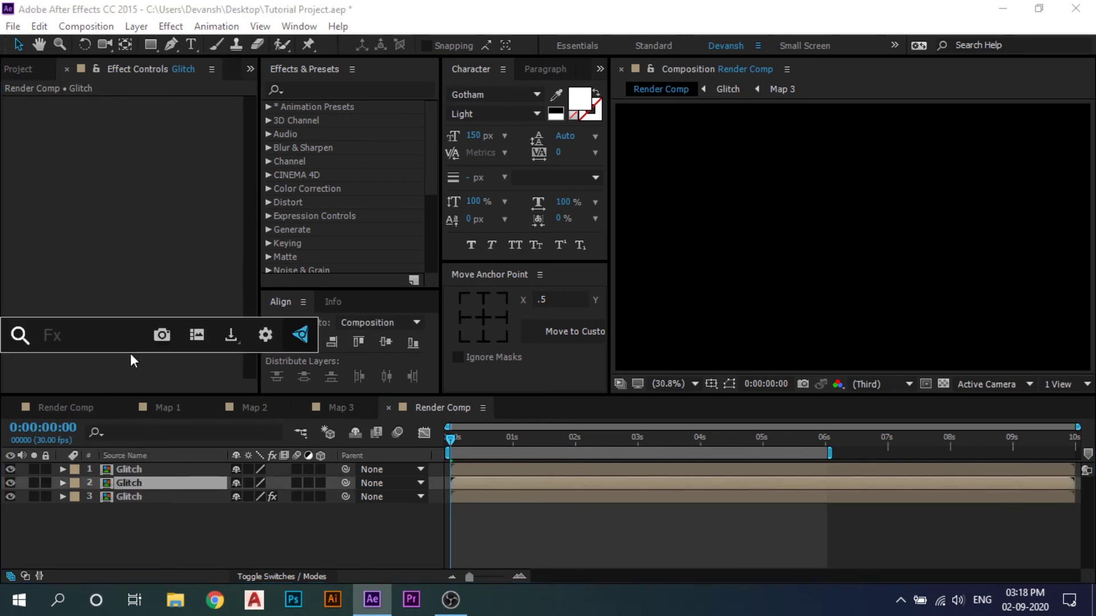
pyautogui.write('shi')
pyautogui.press('Return')
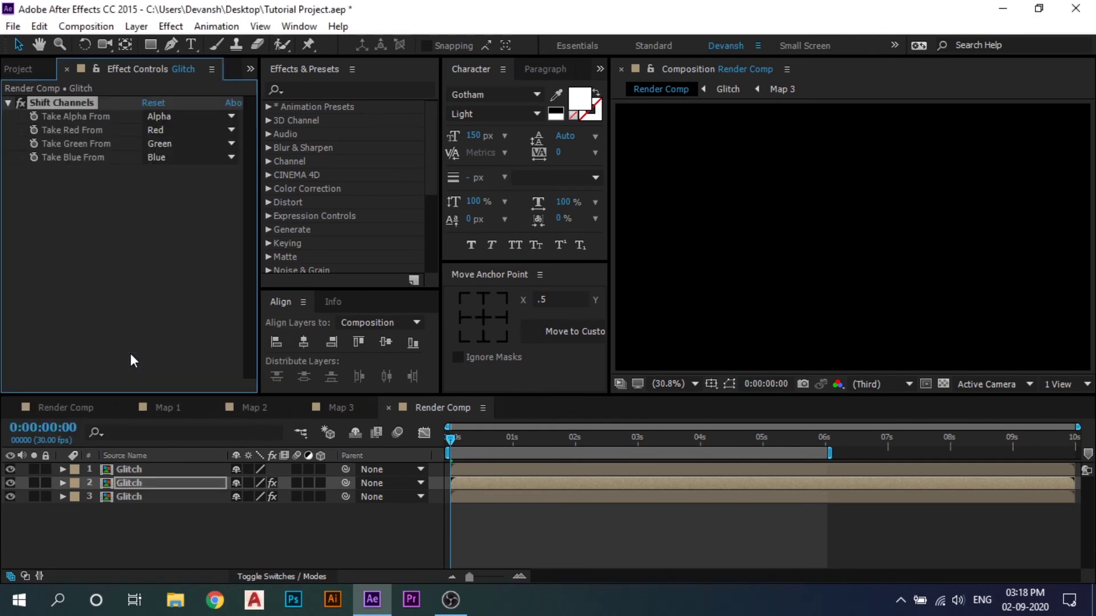
pyautogui.click(160, 130)
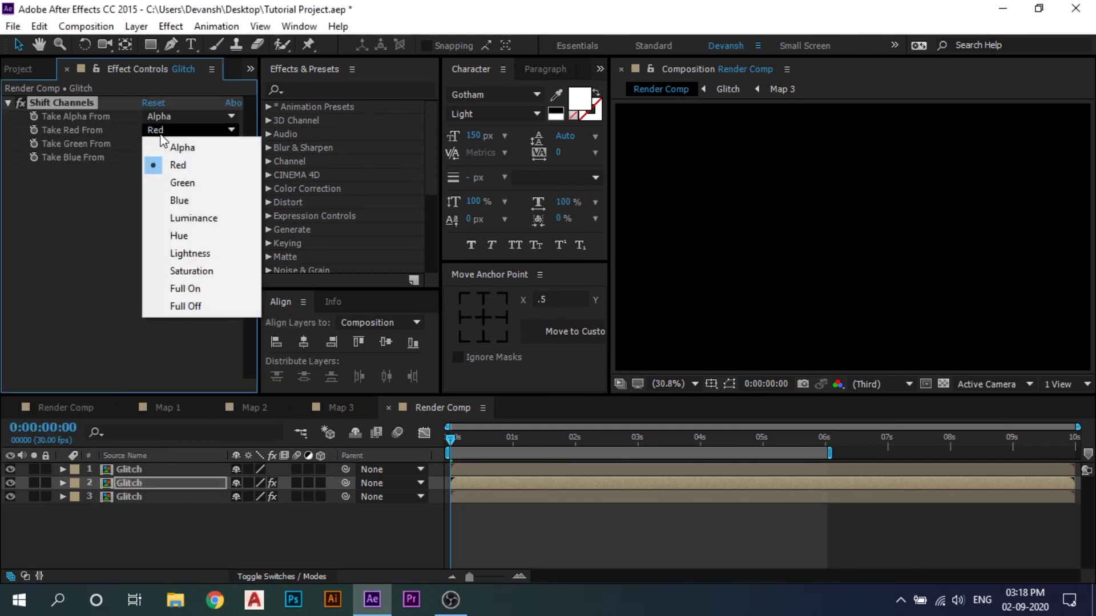
pyautogui.click(186, 308)
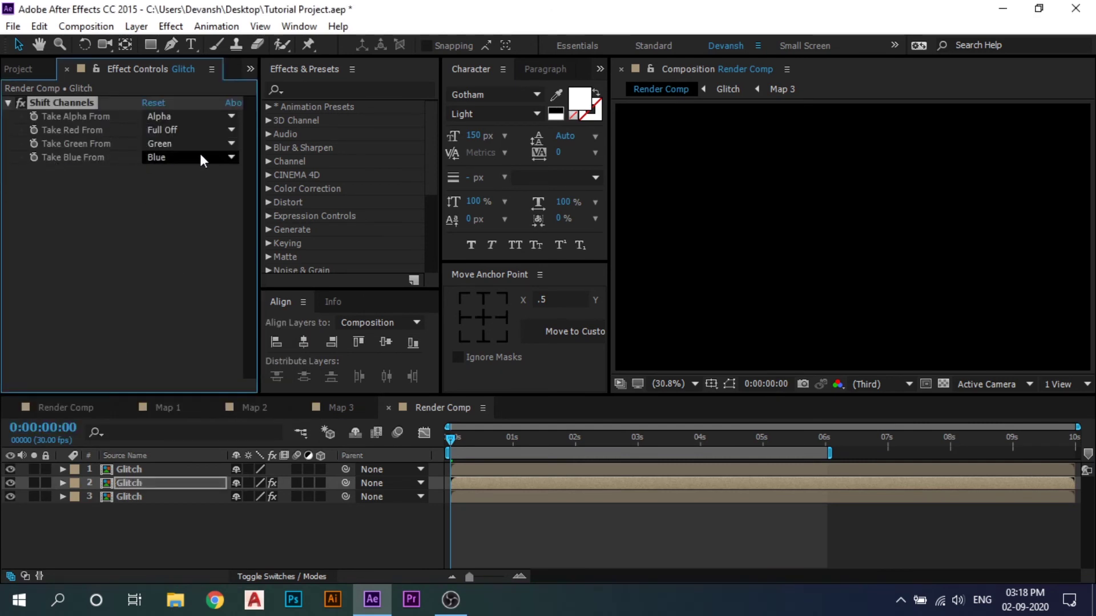
pyautogui.click(196, 162)
pyautogui.click(194, 331)
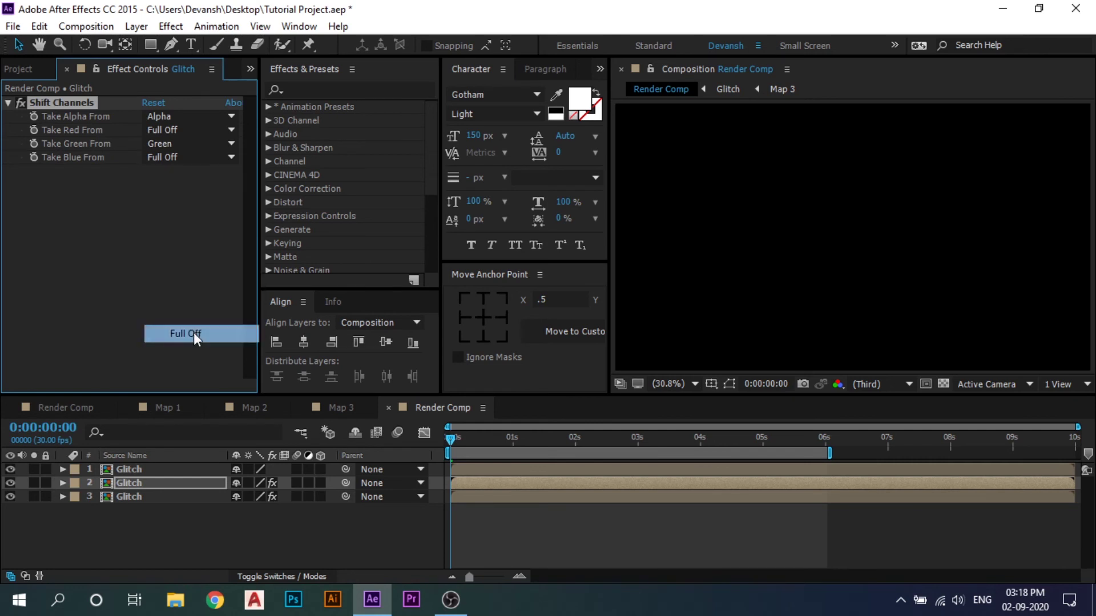
pyautogui.click(190, 532)
# Apply Shift Channels to the top Glitch layer, keeping only blue by taking Red and Green from Full Off
pyautogui.click(142, 465)
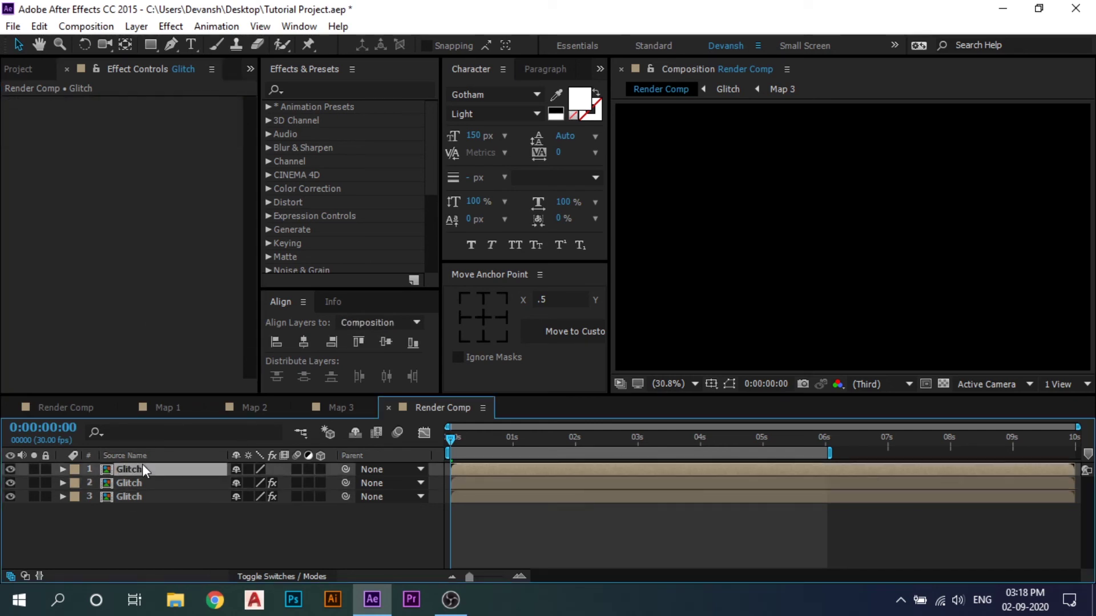
pyautogui.hotkey('ctrl', 'space')
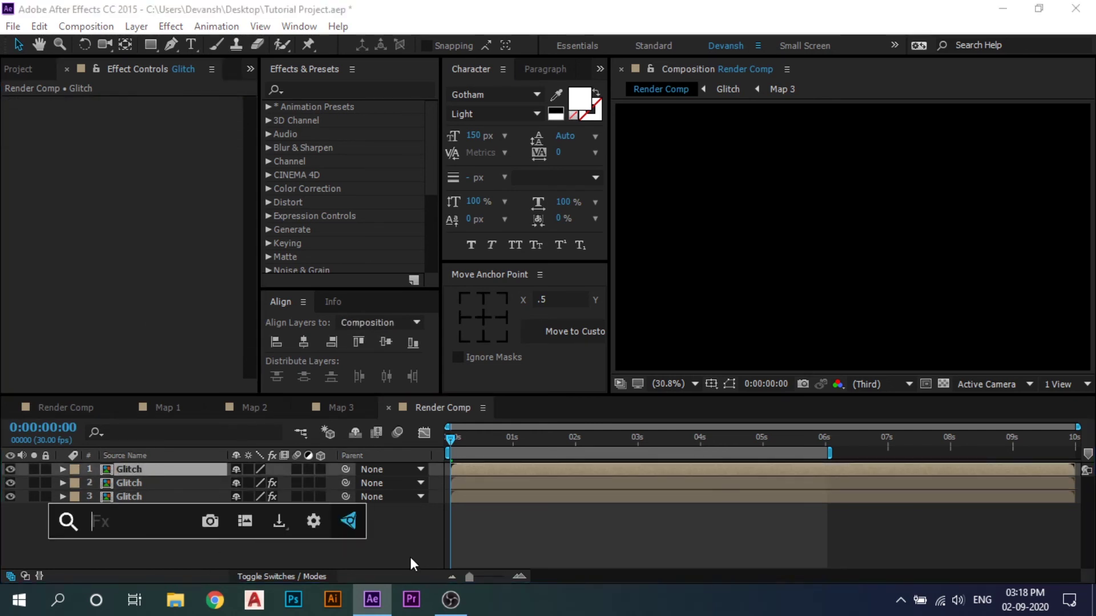
pyautogui.write('shi')
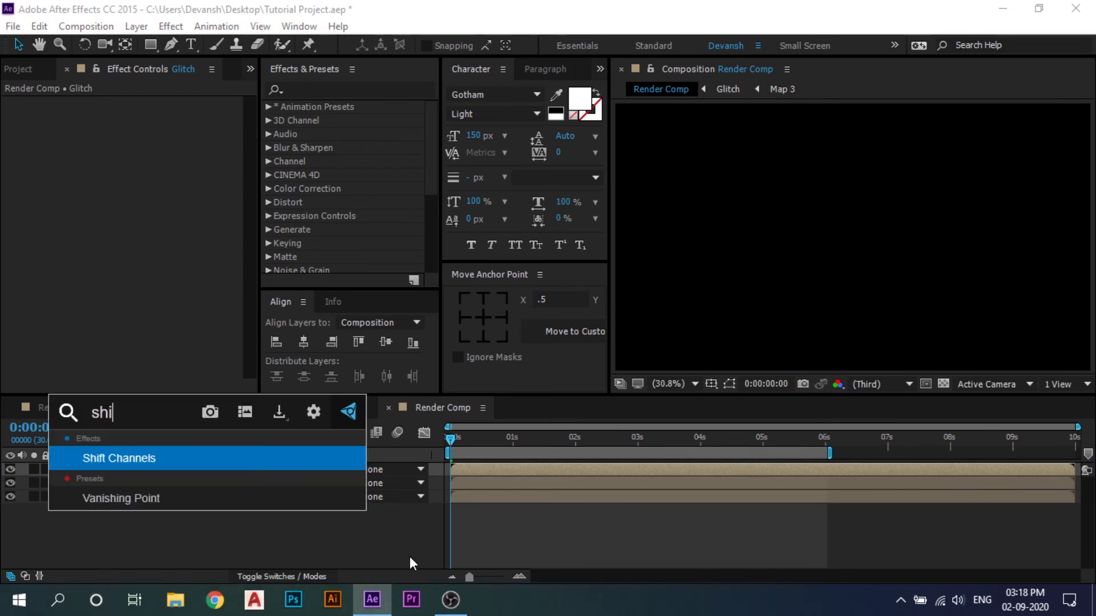
pyautogui.press('Return')
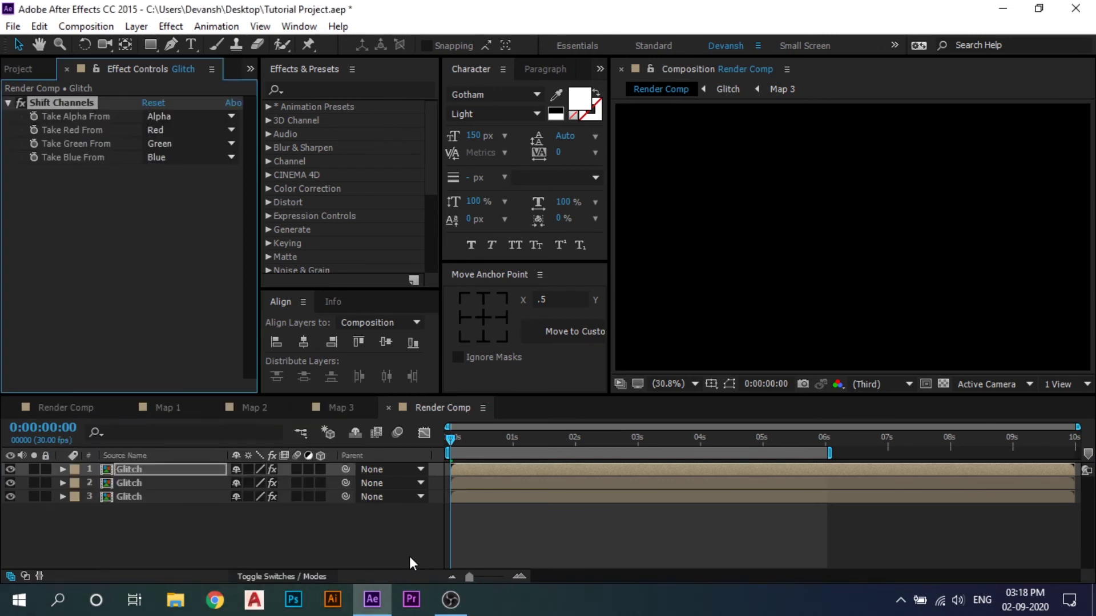
pyautogui.click(162, 129)
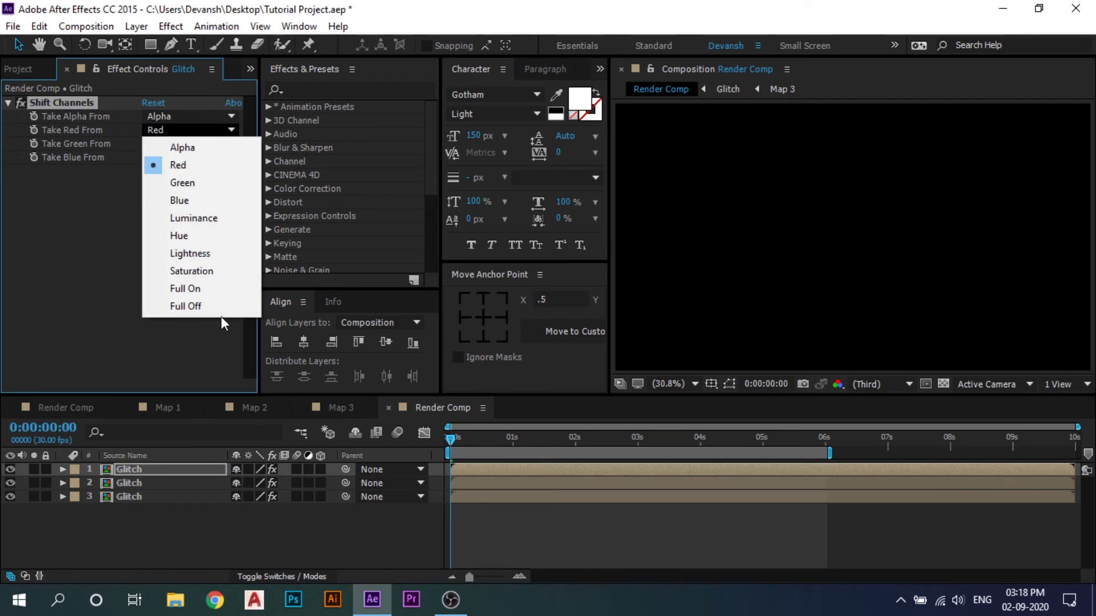
pyautogui.click(202, 307)
pyautogui.click(181, 145)
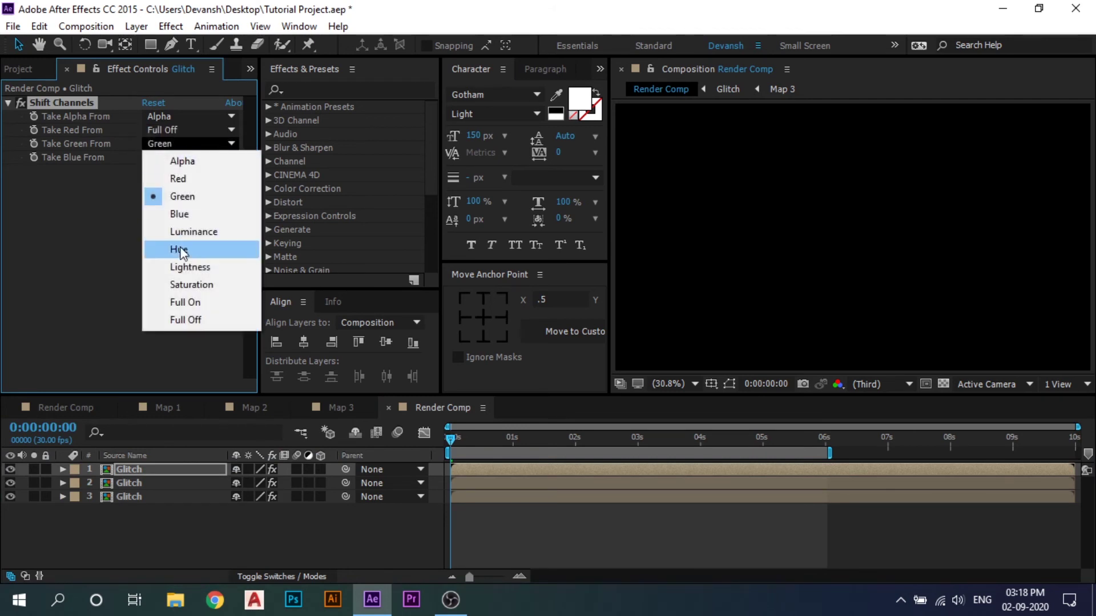
pyautogui.click(186, 320)
# Preview Render Comp to check the channel-separated Glitch layers, stopping just before 0:00:02:00
pyautogui.moveTo(712, 442); pyautogui.dragTo(399, 496)
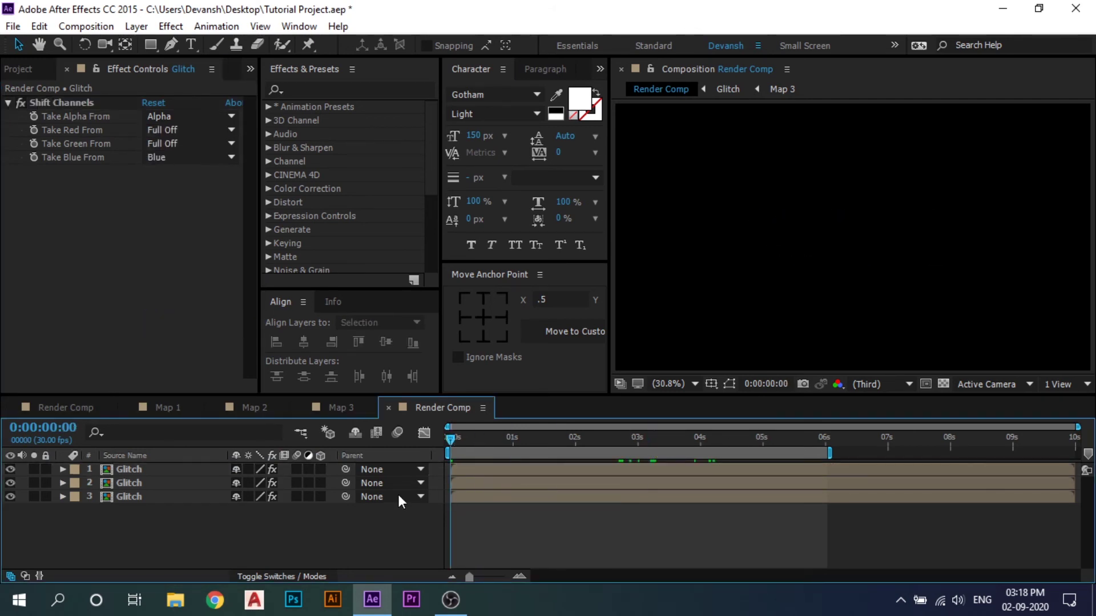
pyautogui.press('space')
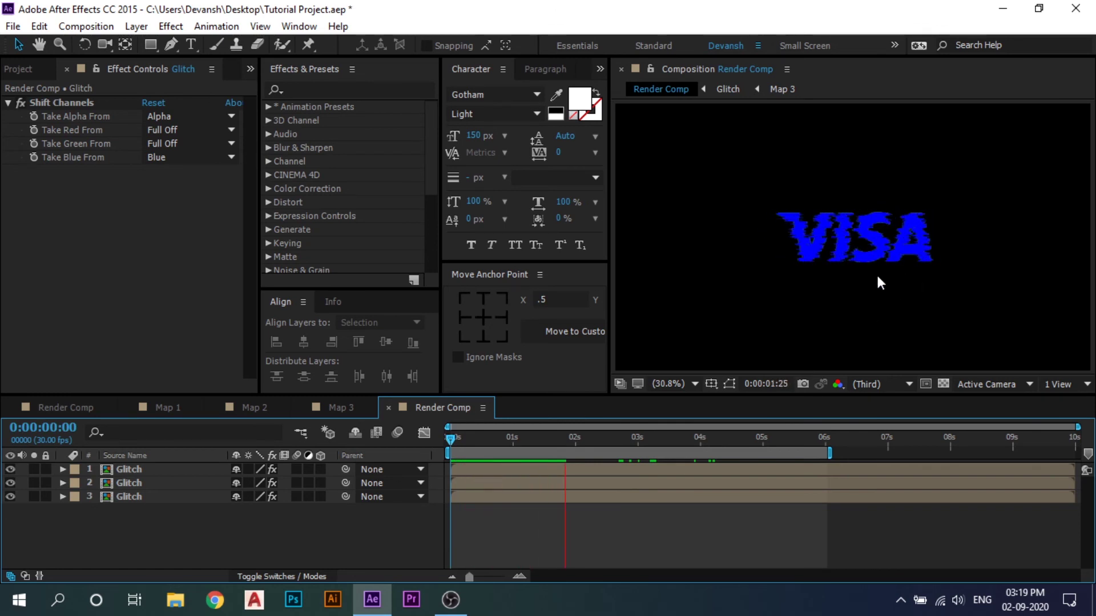
pyautogui.press('space')
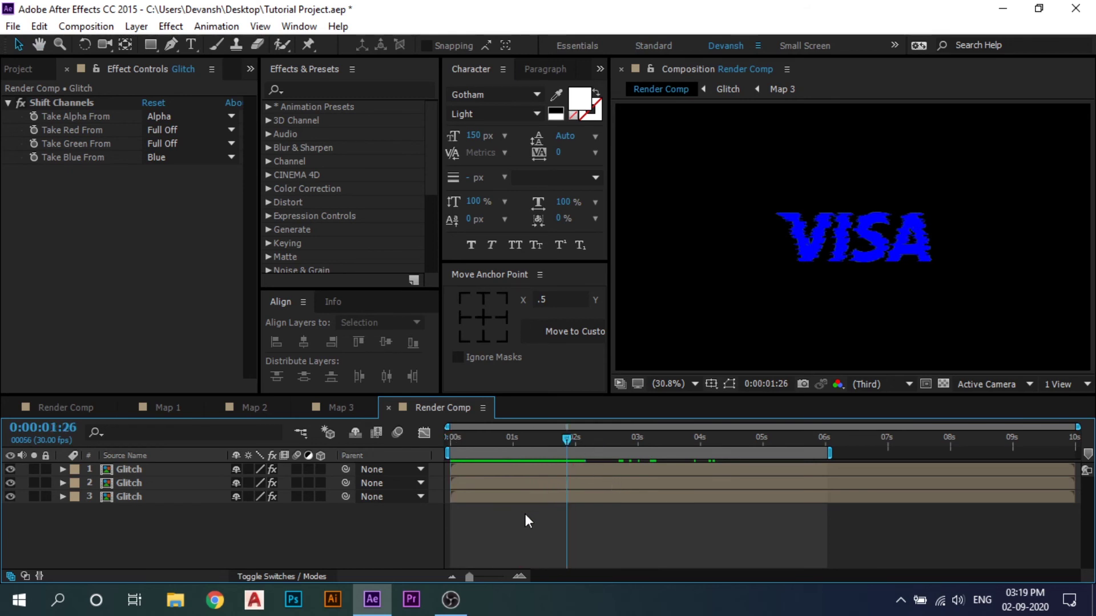
# Set the blending mode of the top two Glitch layers to Screen
pyautogui.click(275, 576)
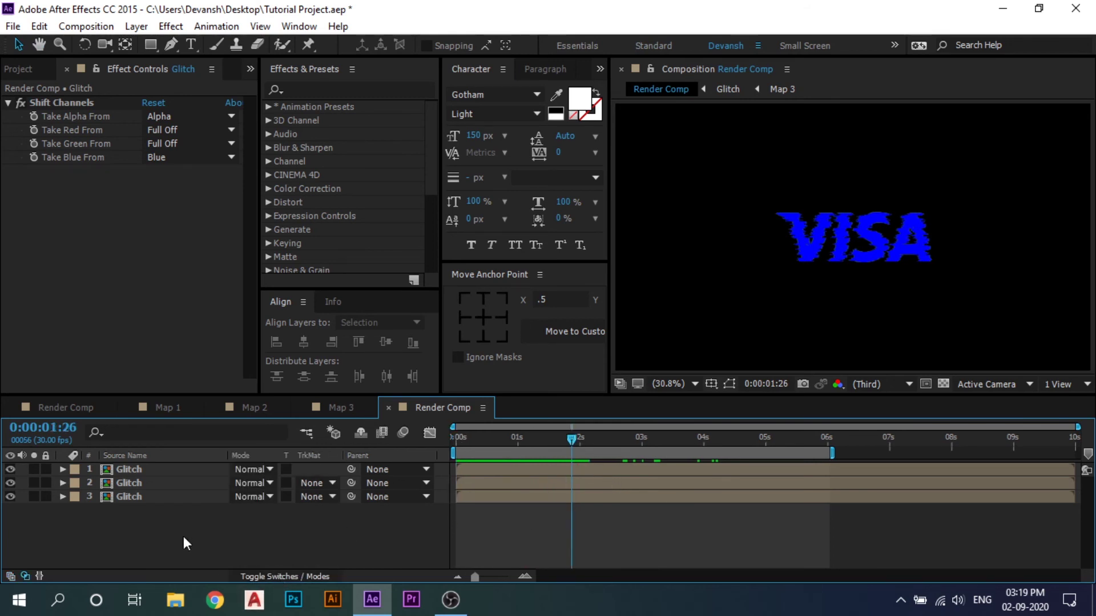
pyautogui.click(152, 484)
pyautogui.keyDown('ctrl'); pyautogui.click(154, 468); pyautogui.keyUp('ctrl')
pyautogui.click(258, 482)
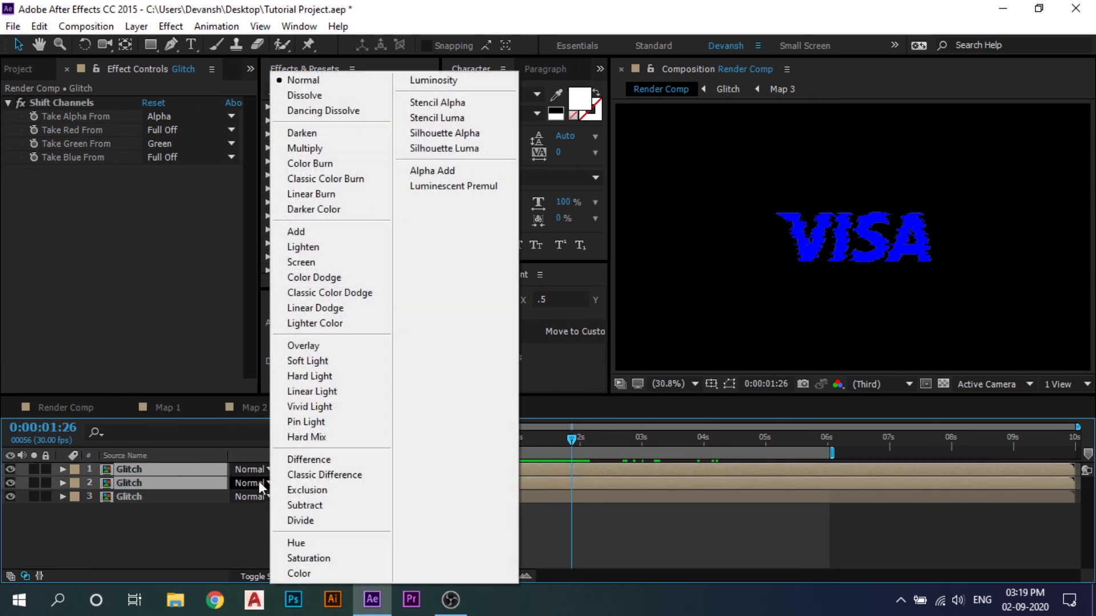
pyautogui.click(330, 263)
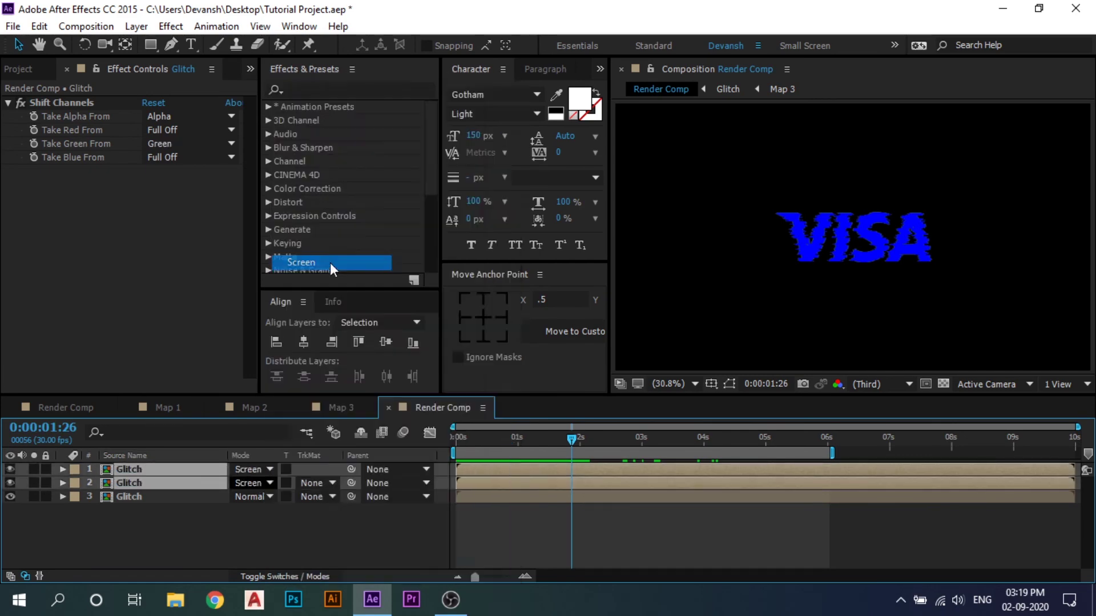
pyautogui.click(298, 543)
# Play back Render Comp from the beginning to check the screened Glitch layers
pyautogui.press('Home')
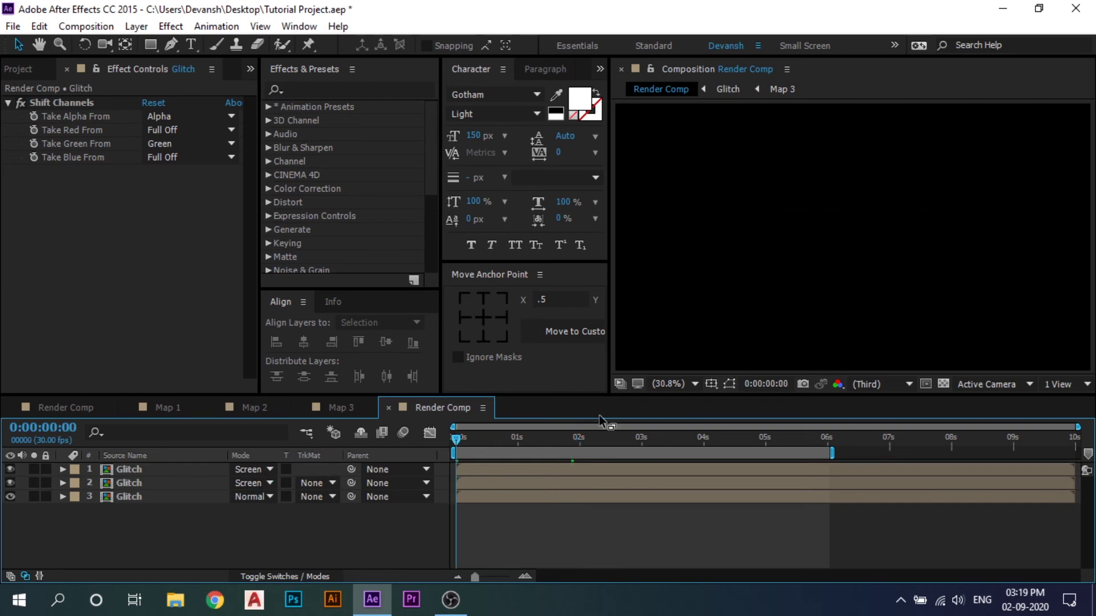
pyautogui.press('space')
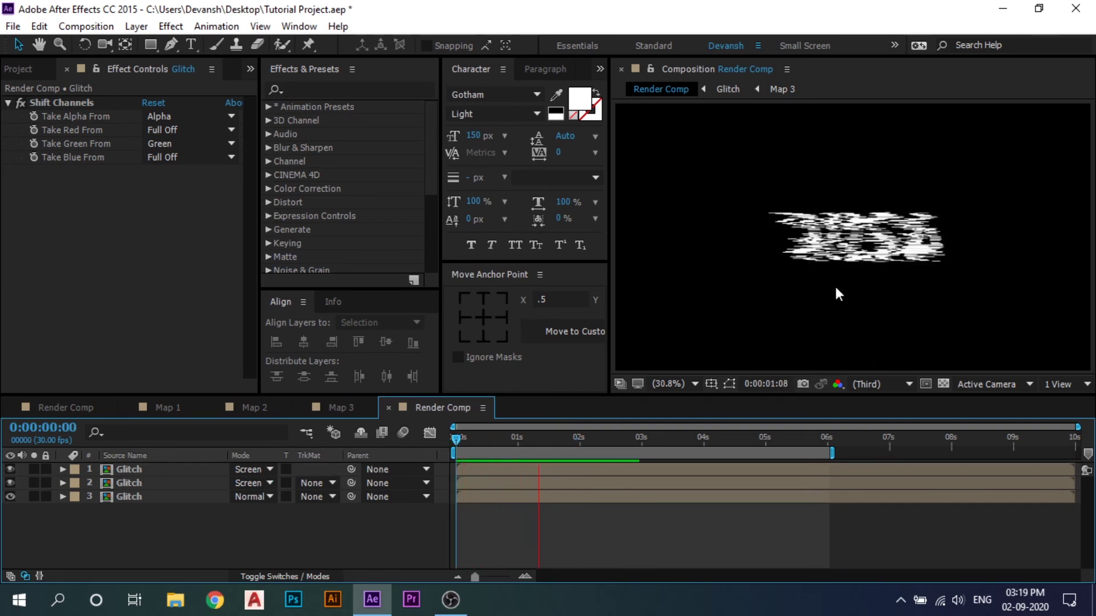
pyautogui.press('space')
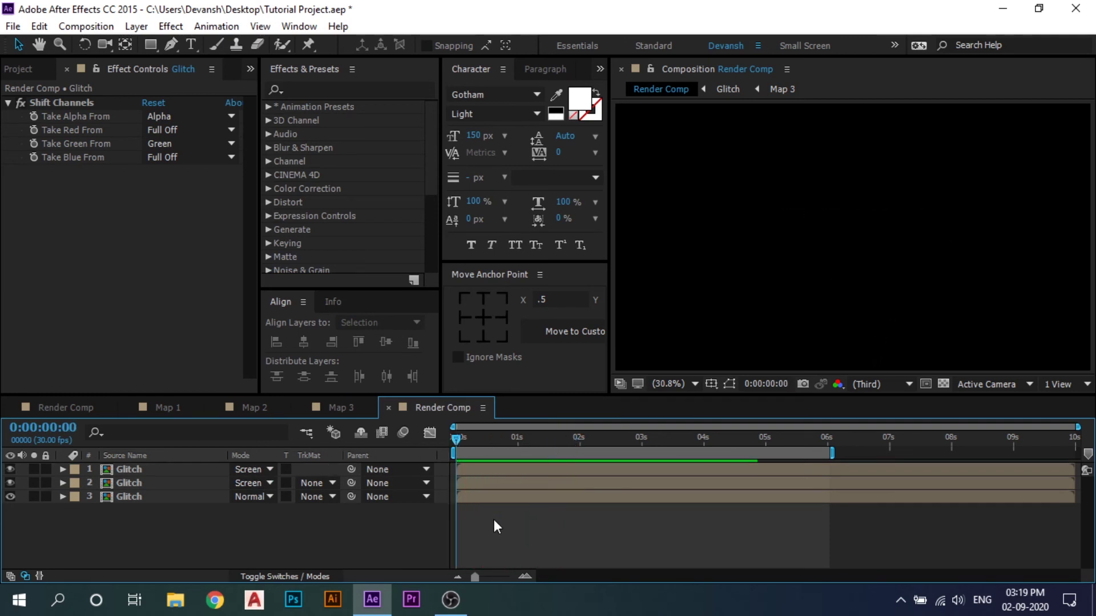
# Stagger the Glitch layers by starting the middle one at 0:00:00:02 and the bottom one at 0:00:00:04
pyautogui.press('pagedown')
pyautogui.press('pagedown')
pyautogui.click(478, 486)
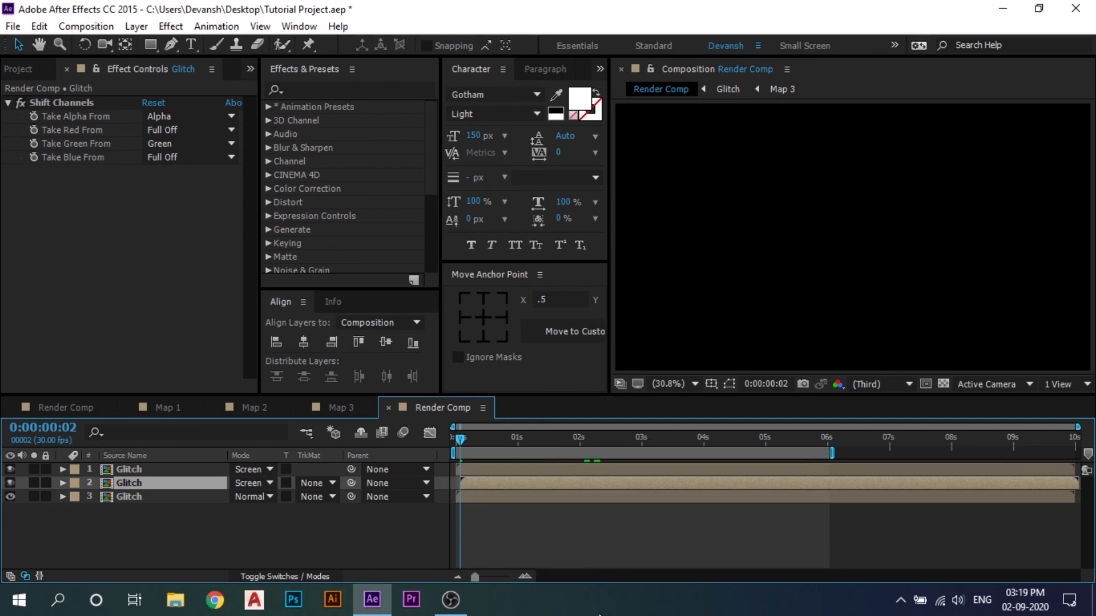
pyautogui.press('pagedown')
pyautogui.press('pagedown')
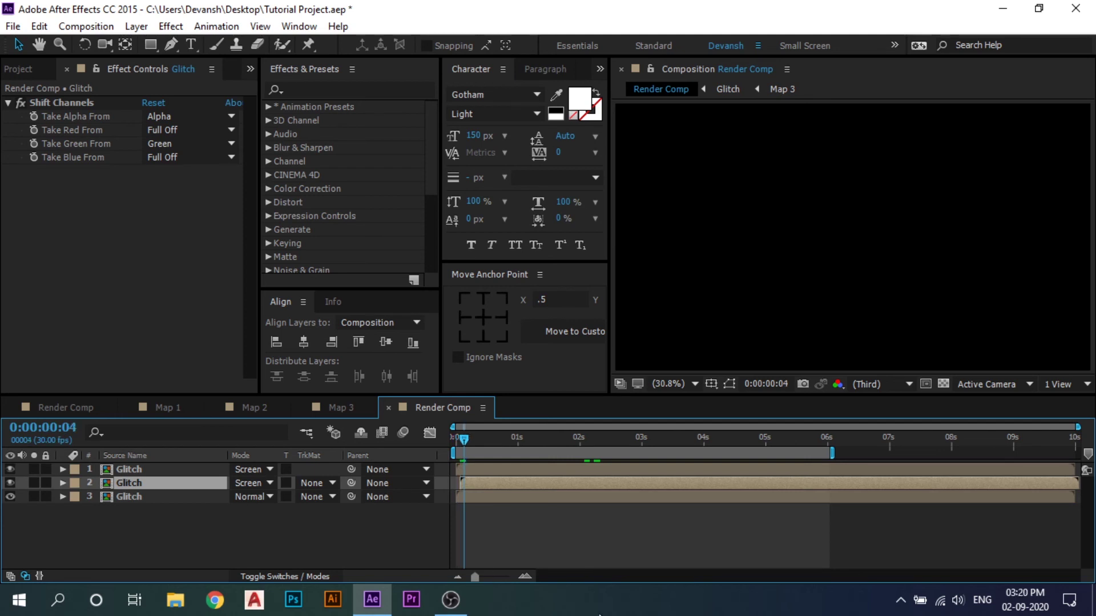
pyautogui.click(473, 496)
pyautogui.moveTo(477, 499); pyautogui.dragTo(479, 500)
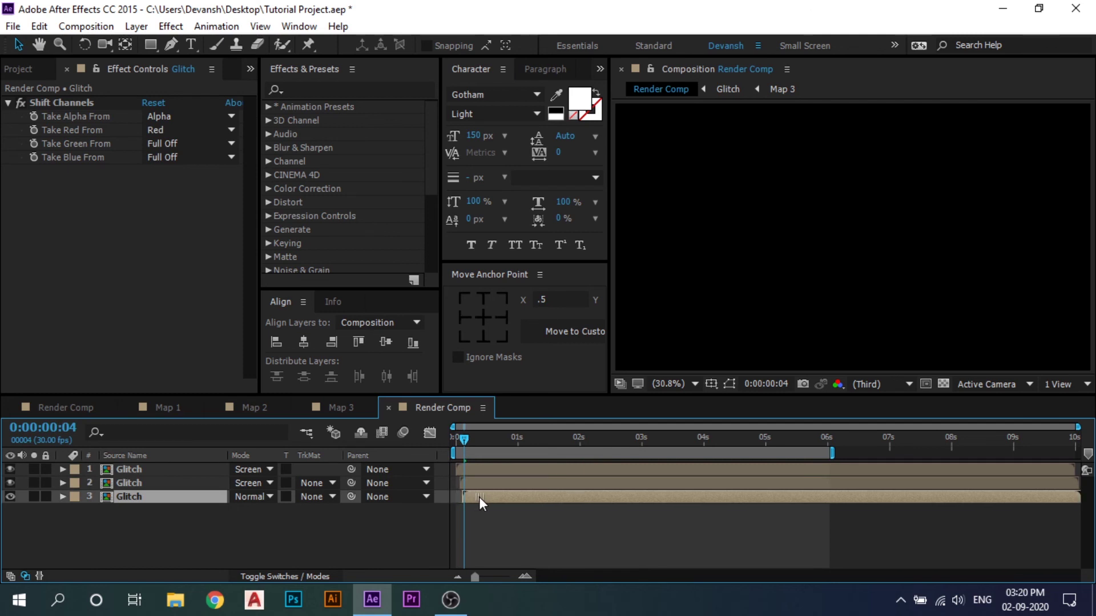
# Play back Render Comp from the beginning to check the staggered Glitch layers
pyautogui.click(510, 523)
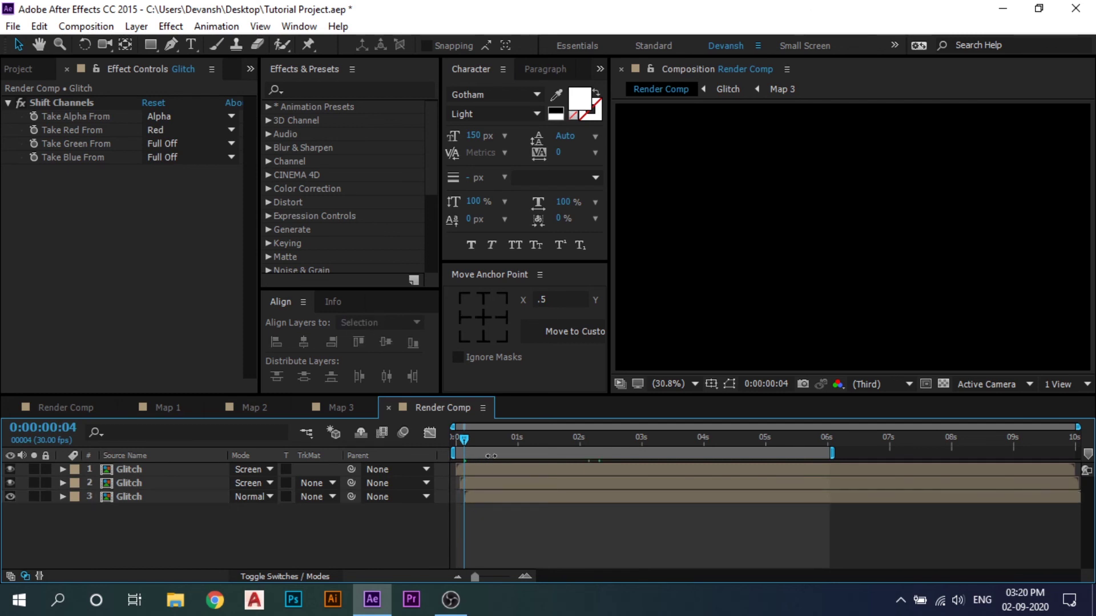
pyautogui.press('Home')
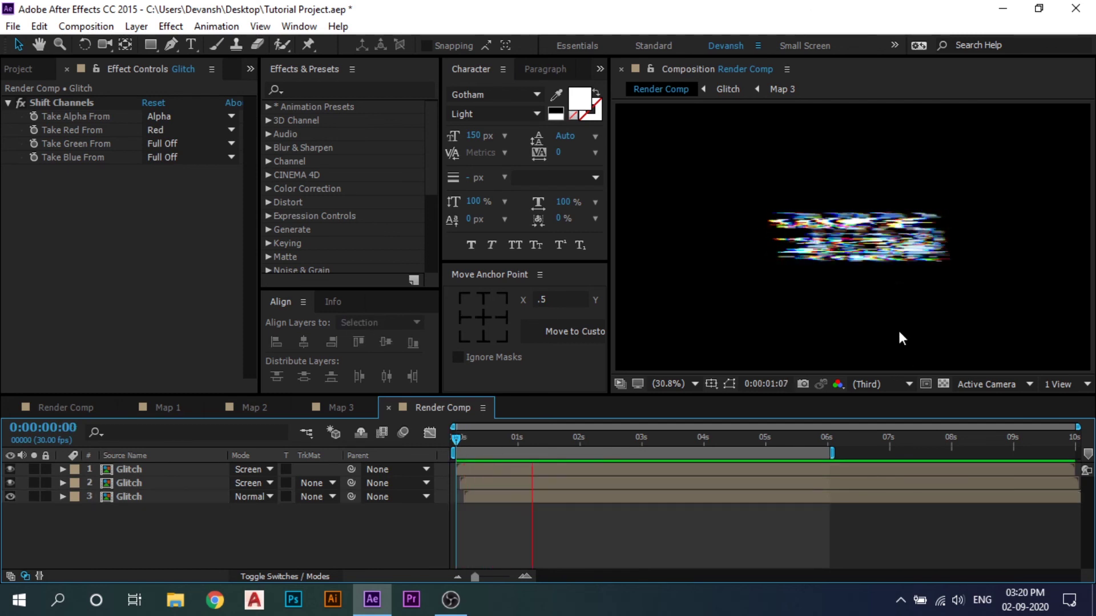
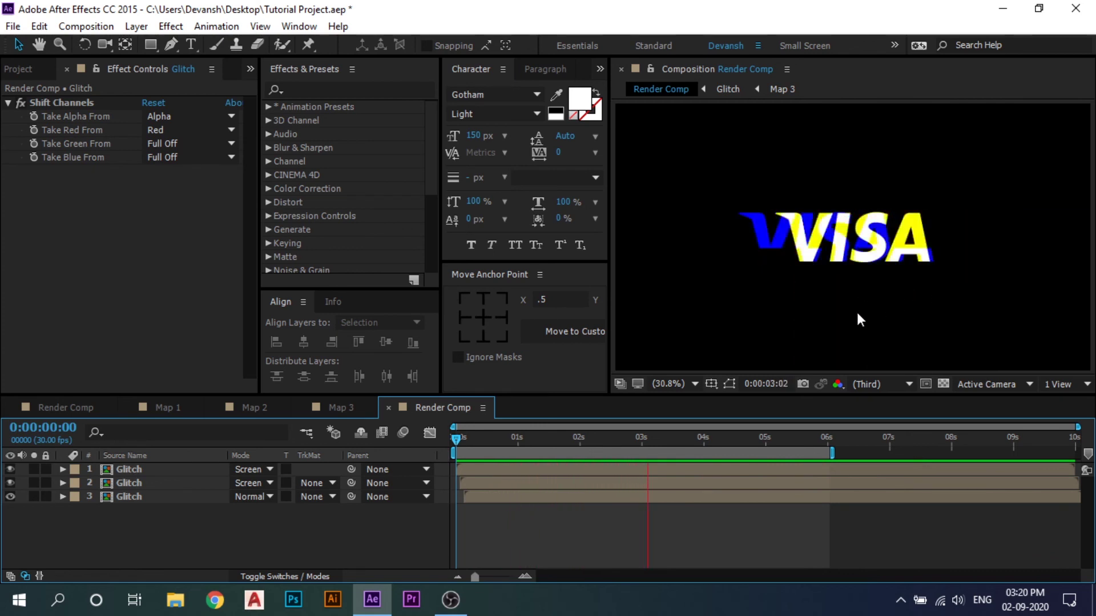
pyautogui.press('space')
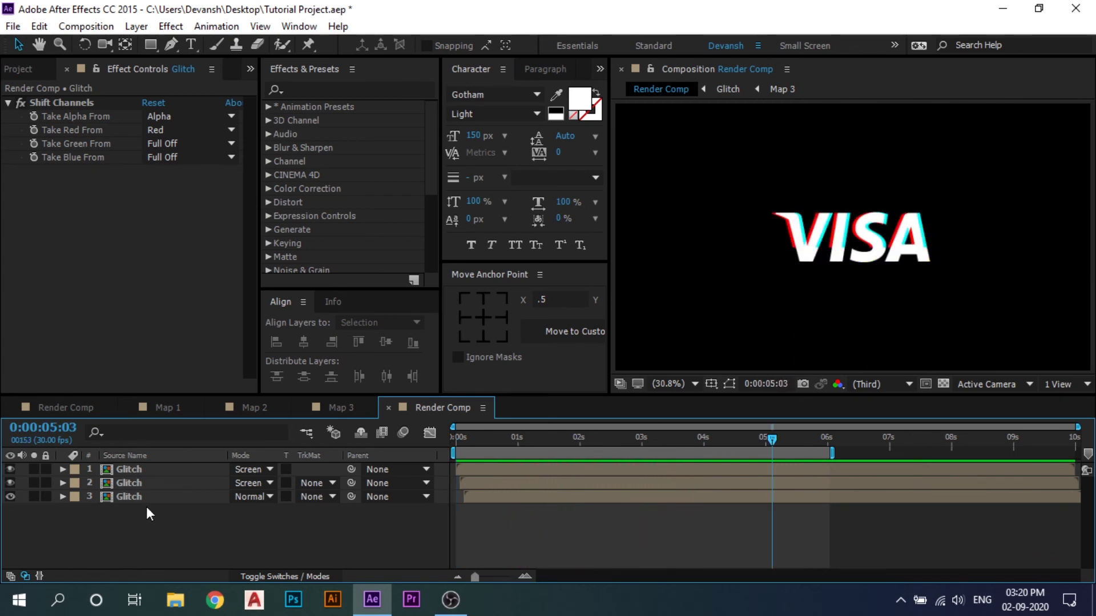
# Add a new adjustment layer above the three Glitch layers in Render Comp
pyautogui.rightClick(169, 536)
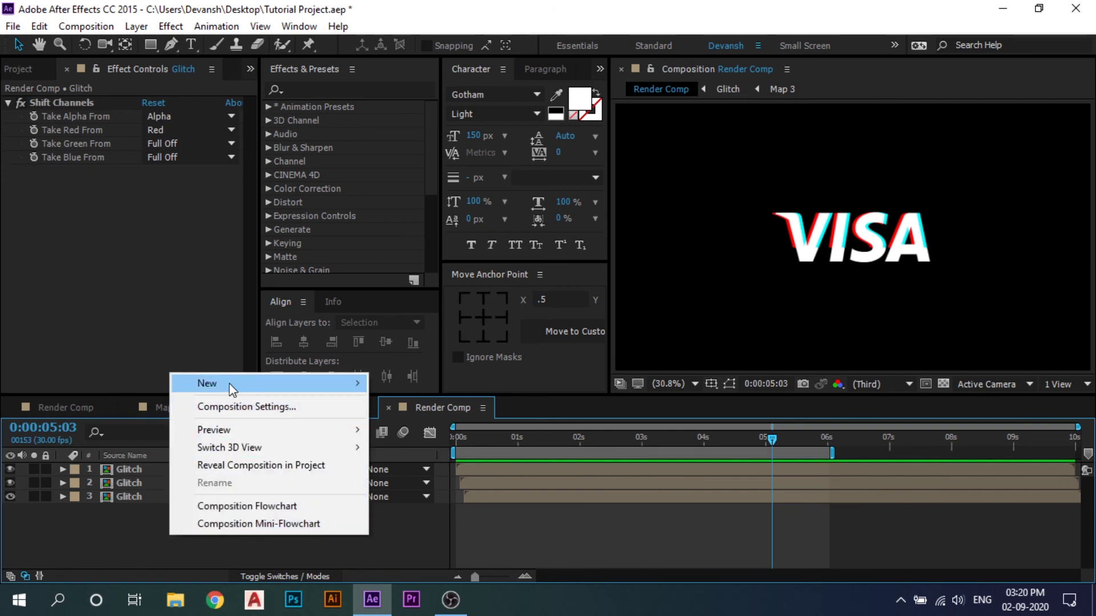
pyautogui.moveTo(232, 390)
pyautogui.click(453, 512)
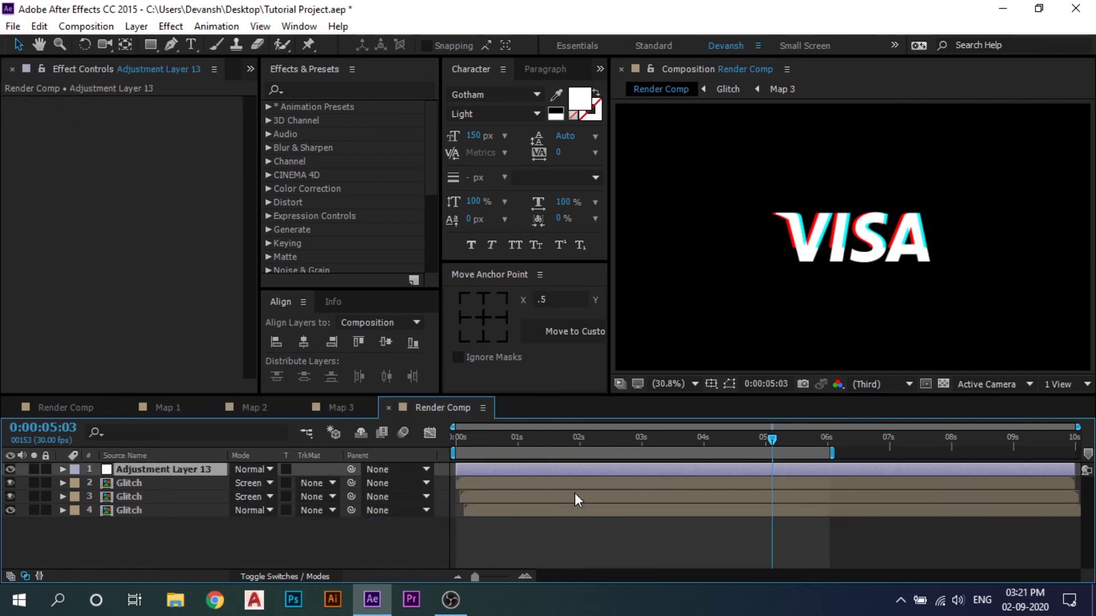
pyautogui.click(237, 536)
# Apply the Glow effect to the adjustment layer
pyautogui.click(186, 473)
pyautogui.hotkey('ctrl', 'space')
pyautogui.write('g')
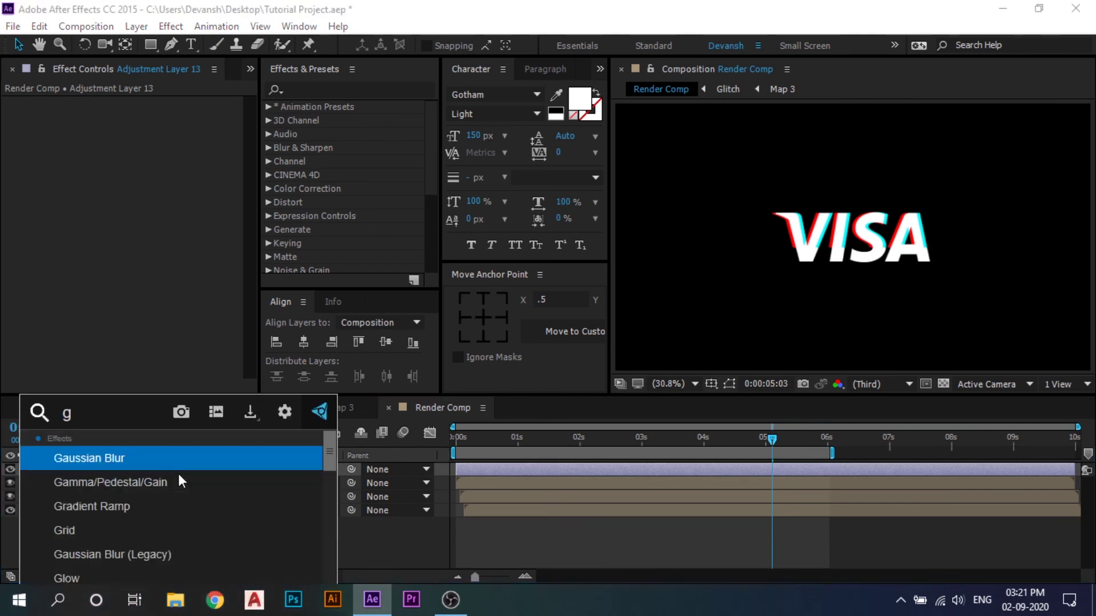
pyautogui.write('low')
pyautogui.press('Return')
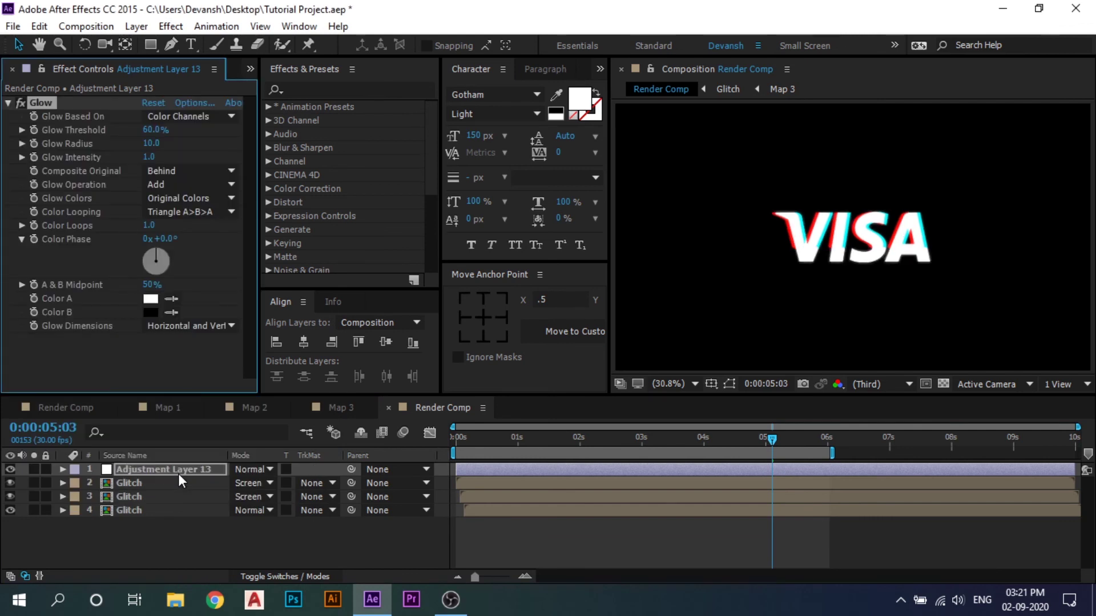
# Set the adjustment layer's Glow Intensity to 5 and its Glow Radius to 5
pyautogui.click(151, 158)
pyautogui.write('5')
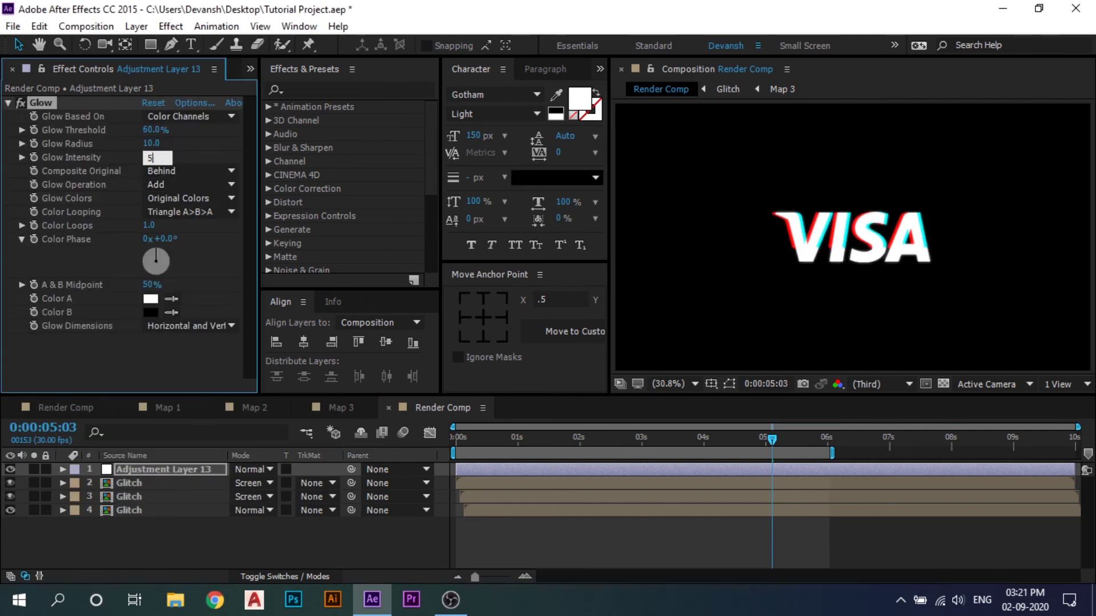
pyautogui.press('Return')
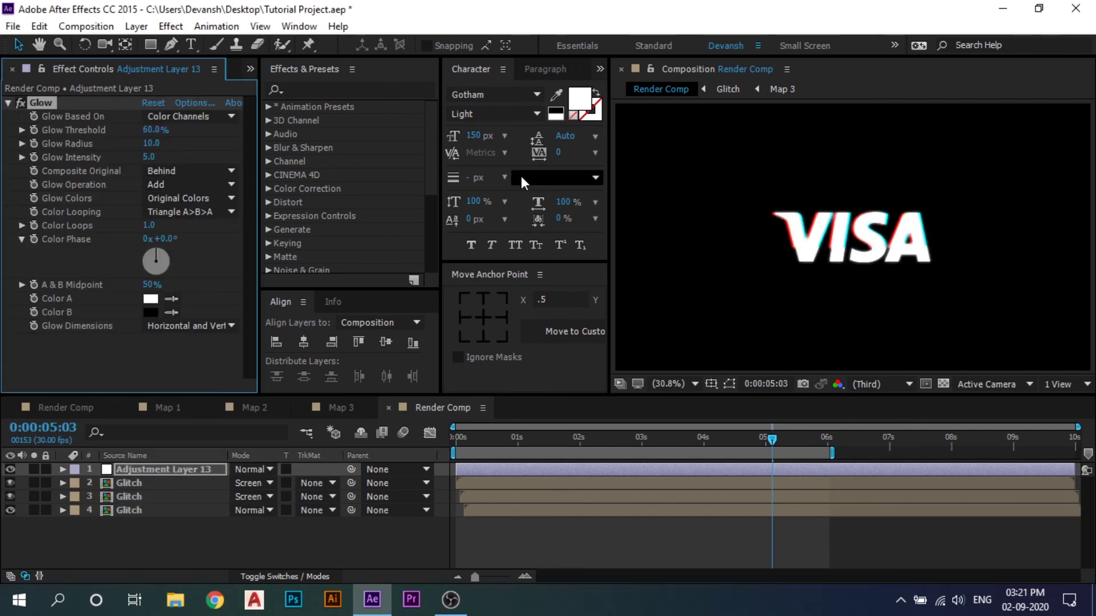
pyautogui.click(151, 143)
pyautogui.write('5')
pyautogui.press('Return')
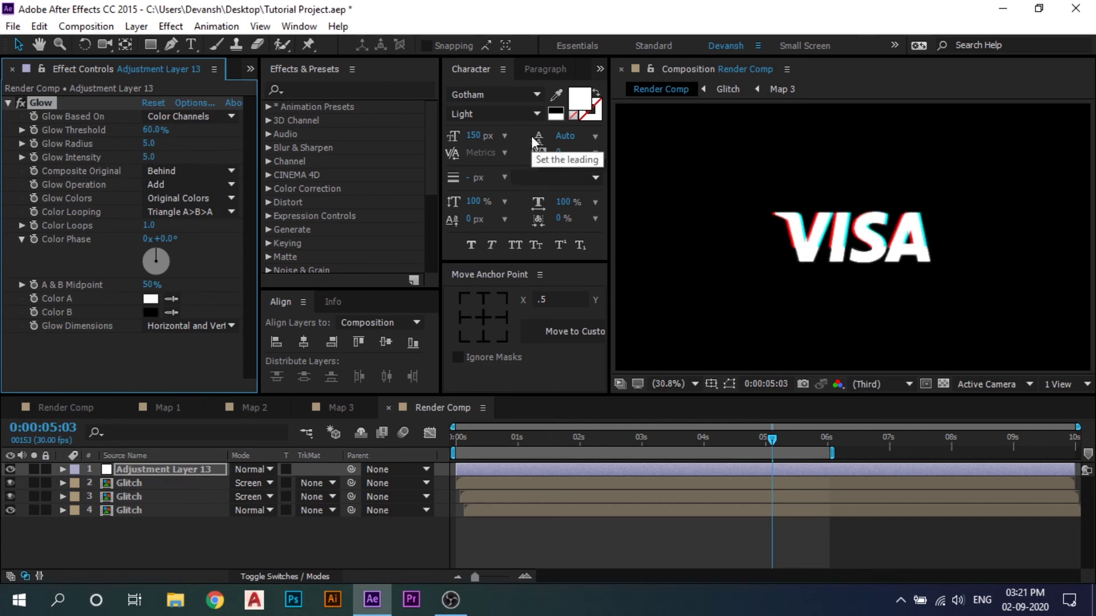
pyautogui.click(642, 536)
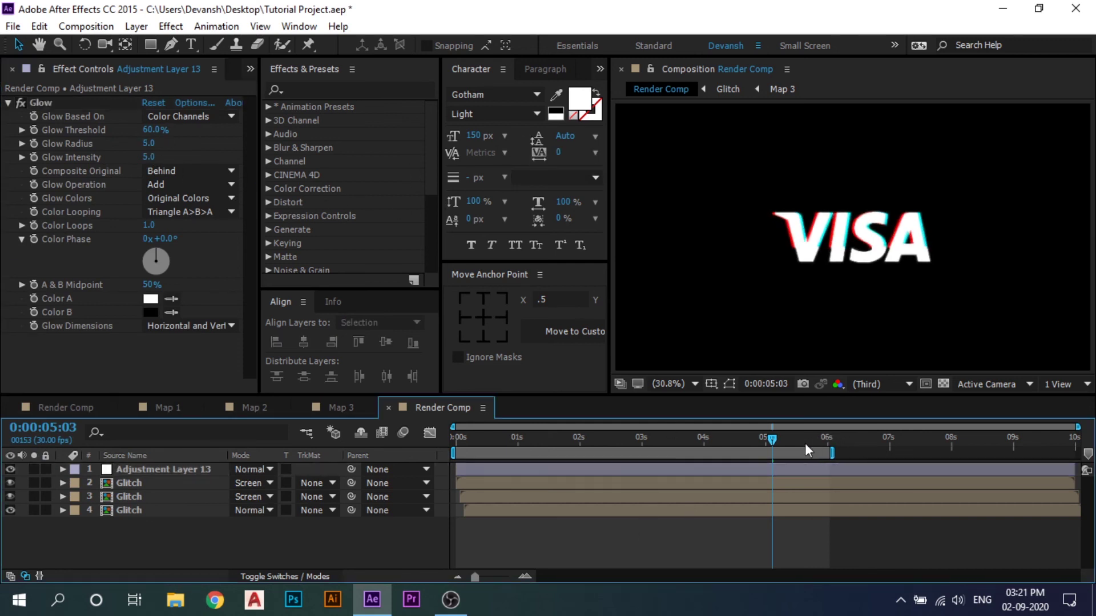
# Preview Render Comp from the beginning to check the glow, parking the playhead at 0:00:02:14
pyautogui.moveTo(773, 440); pyautogui.dragTo(457, 490)
pyautogui.press('space')
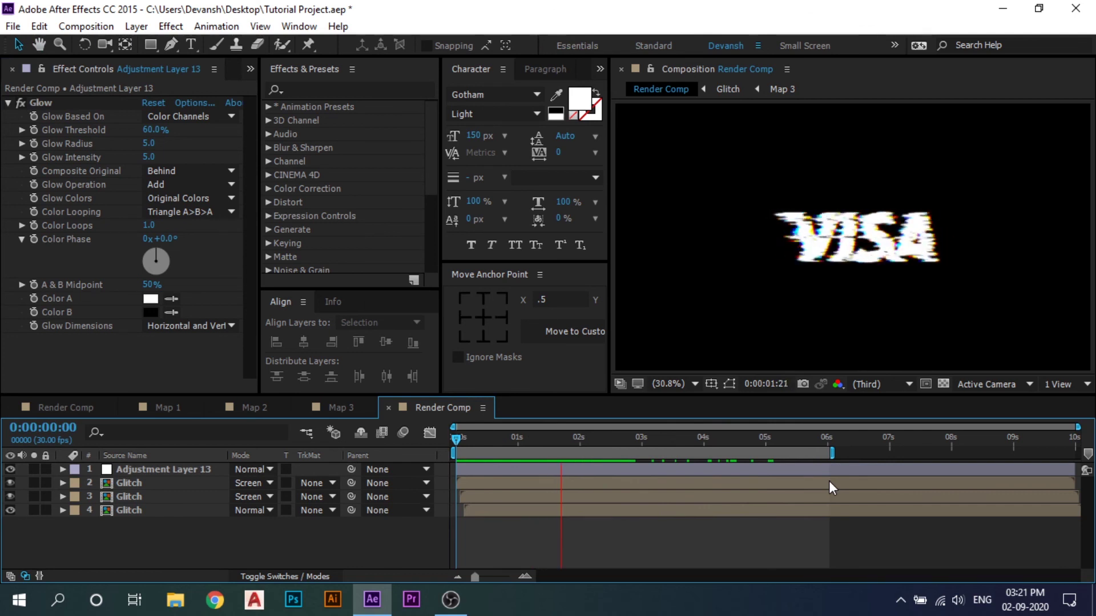
pyautogui.press('space')
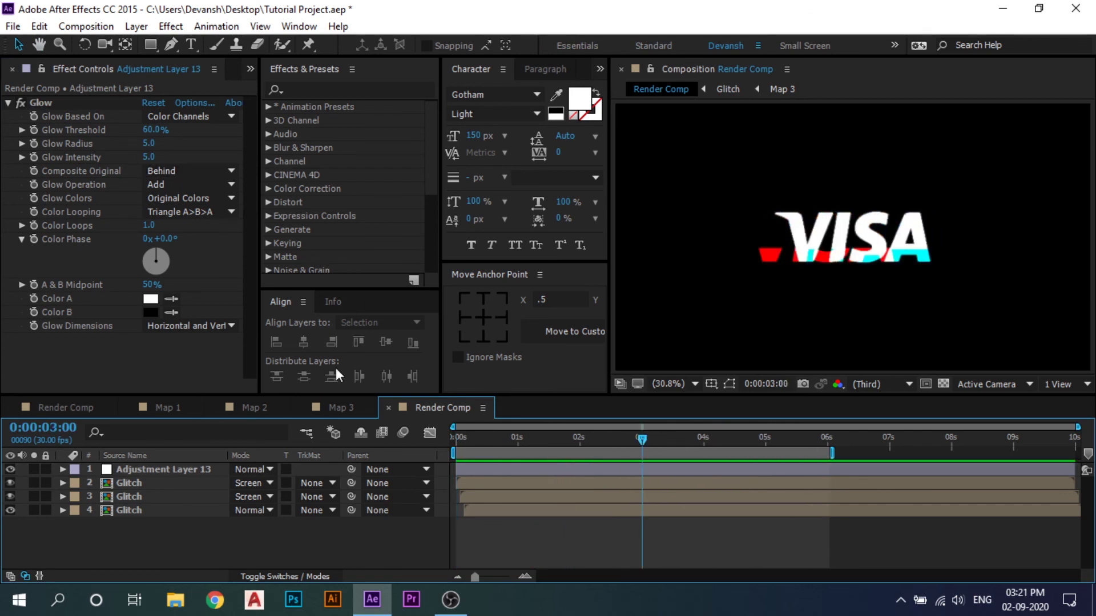
pyautogui.moveTo(640, 438); pyautogui.dragTo(608, 445)
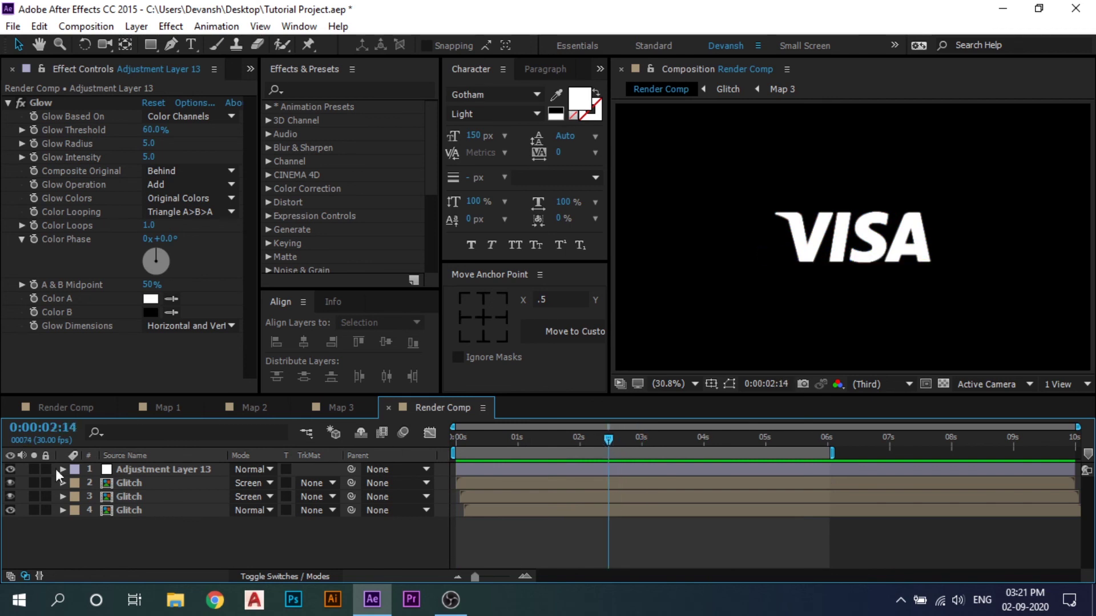
# Examine the Glow and Noise settings on the CC layer of the finished reference Render Comp
pyautogui.click(84, 405)
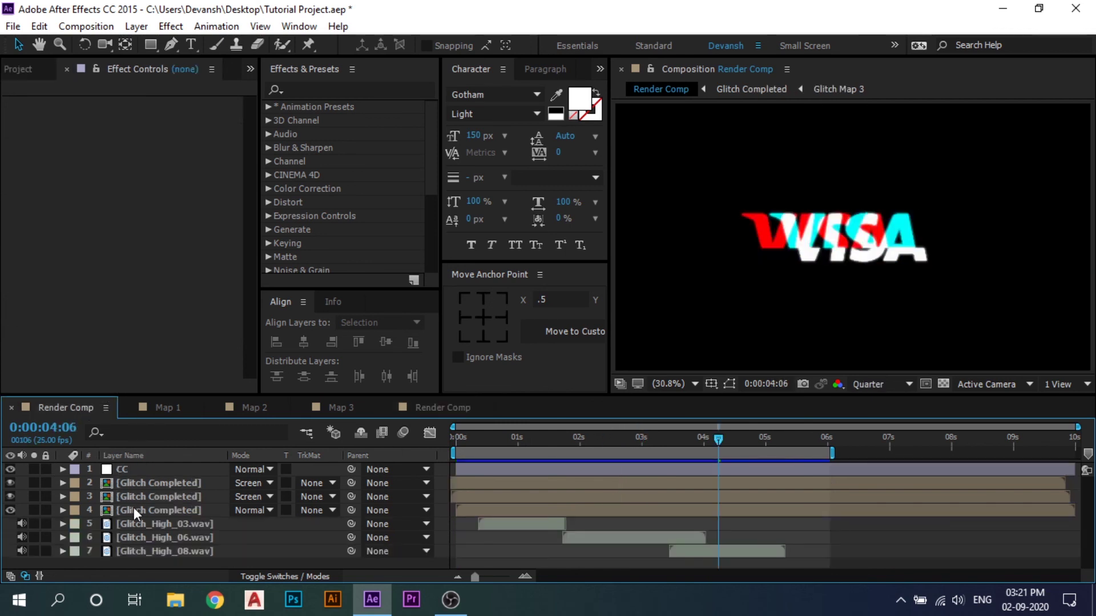
pyautogui.click(128, 472)
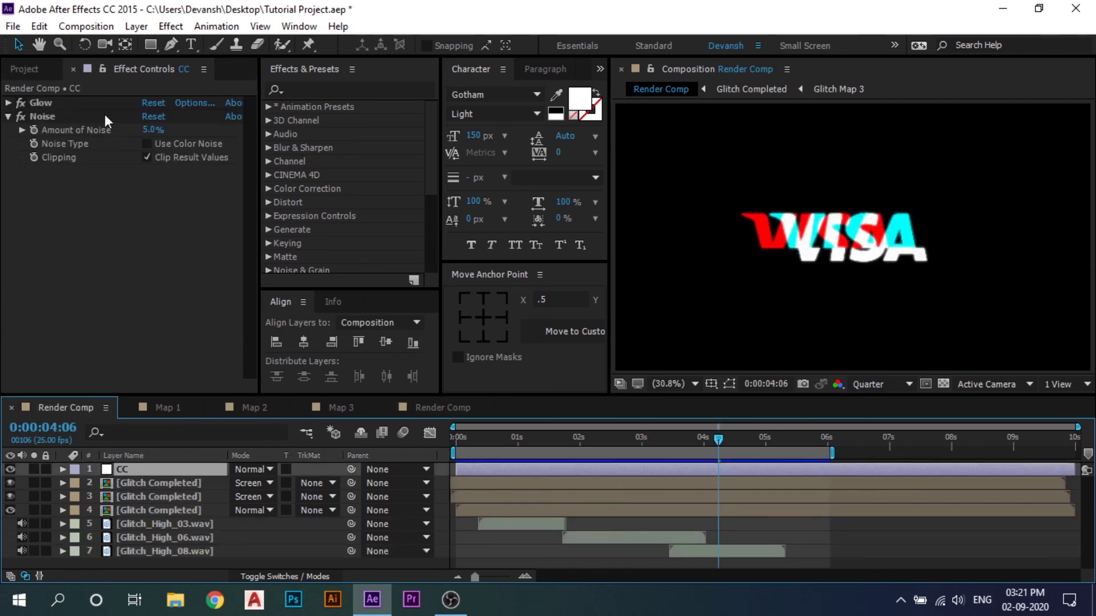
pyautogui.click(12, 121)
pyautogui.click(8, 104)
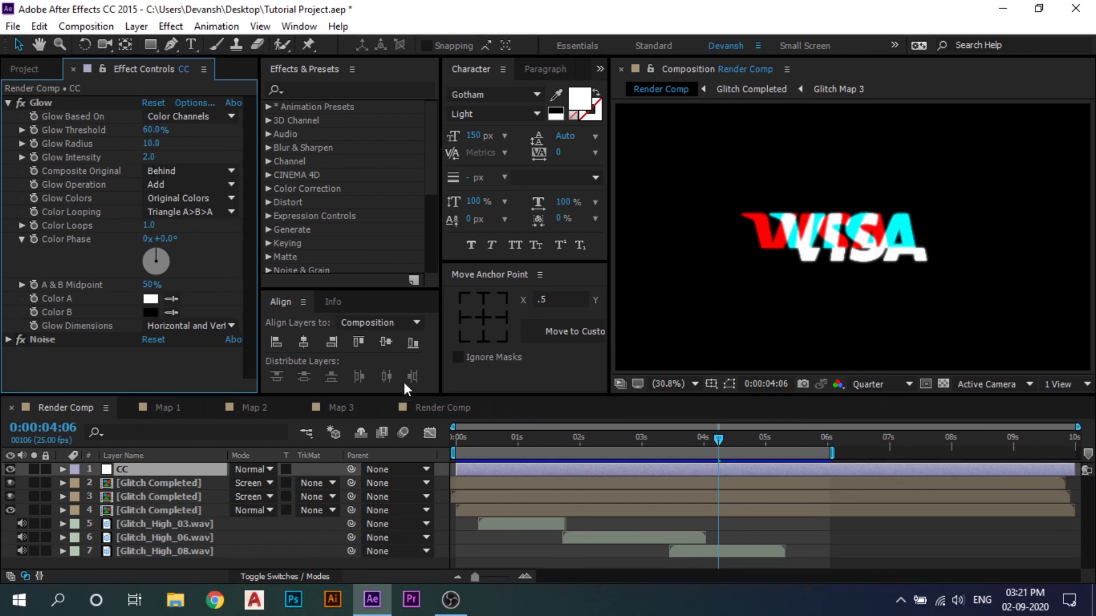
# In the working Render Comp, set the adjustment layer's Glow Radius to 10 and Glow Intensity to 2
pyautogui.click(423, 406)
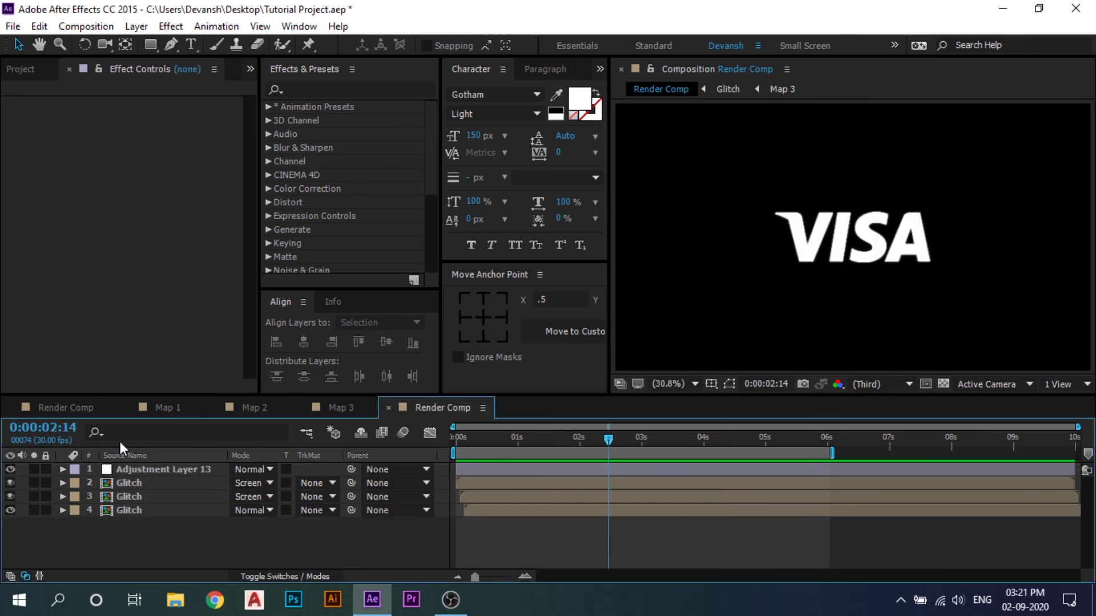
pyautogui.click(152, 469)
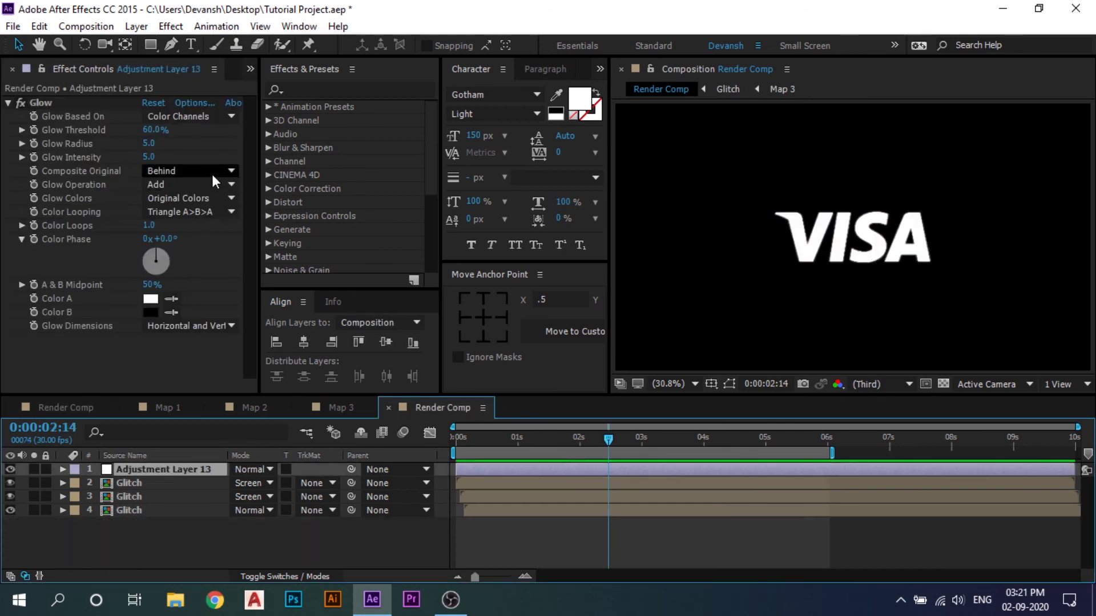
pyautogui.click(149, 143)
pyautogui.write('10')
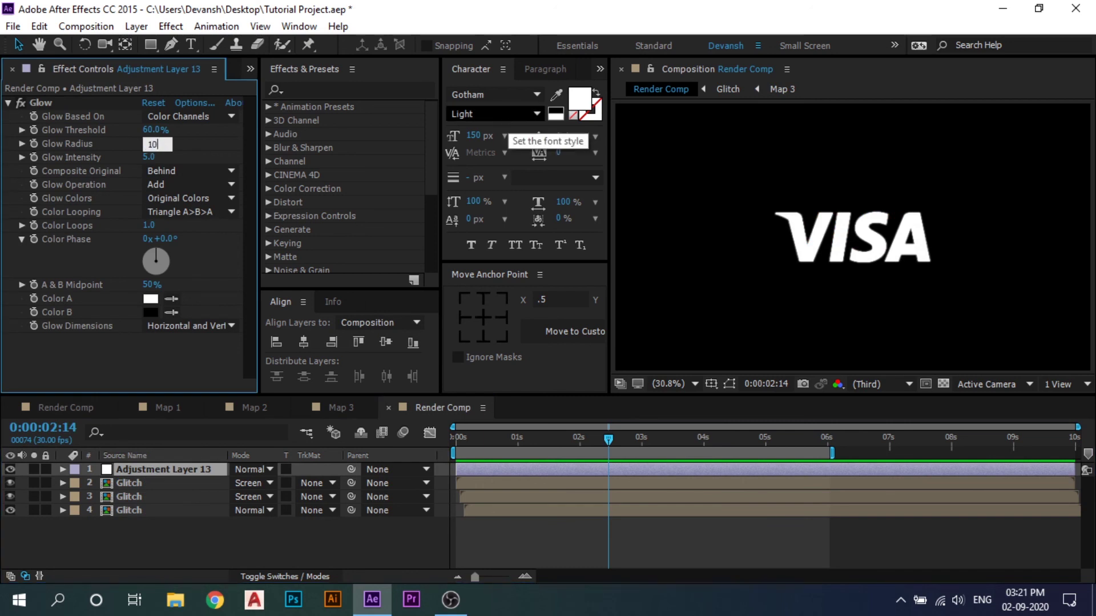
pyautogui.press('Return')
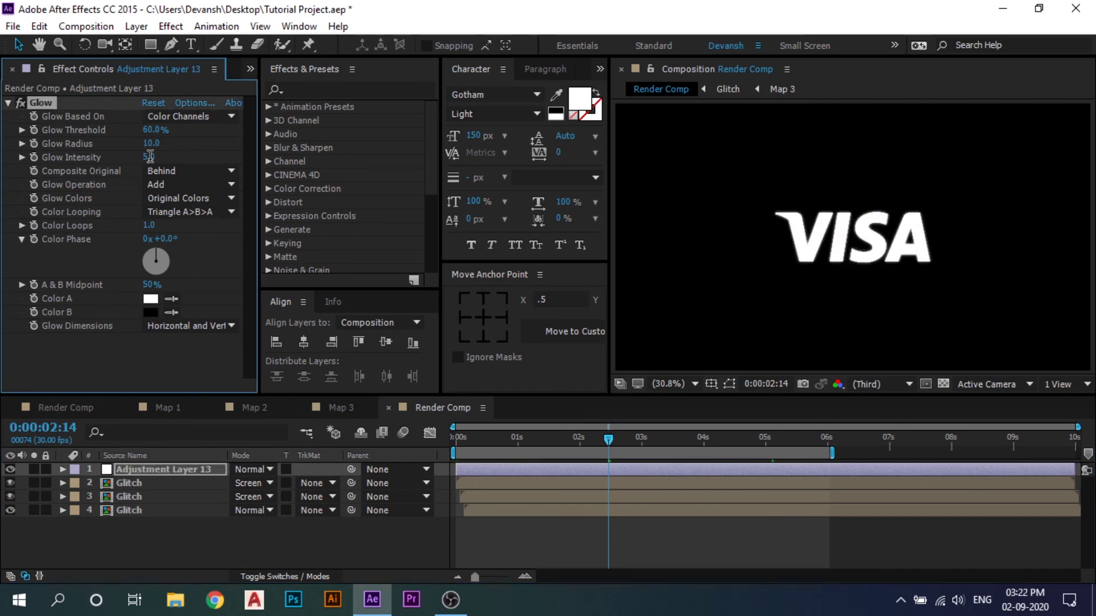
pyautogui.click(149, 157)
pyautogui.write('2')
pyautogui.press('Return')
# Play back Render Comp from the start to check the adjusted glow, parking the playhead at 0:00:02:12
pyautogui.click(698, 526)
pyautogui.moveTo(607, 440); pyautogui.dragTo(425, 480)
pyautogui.press('space')
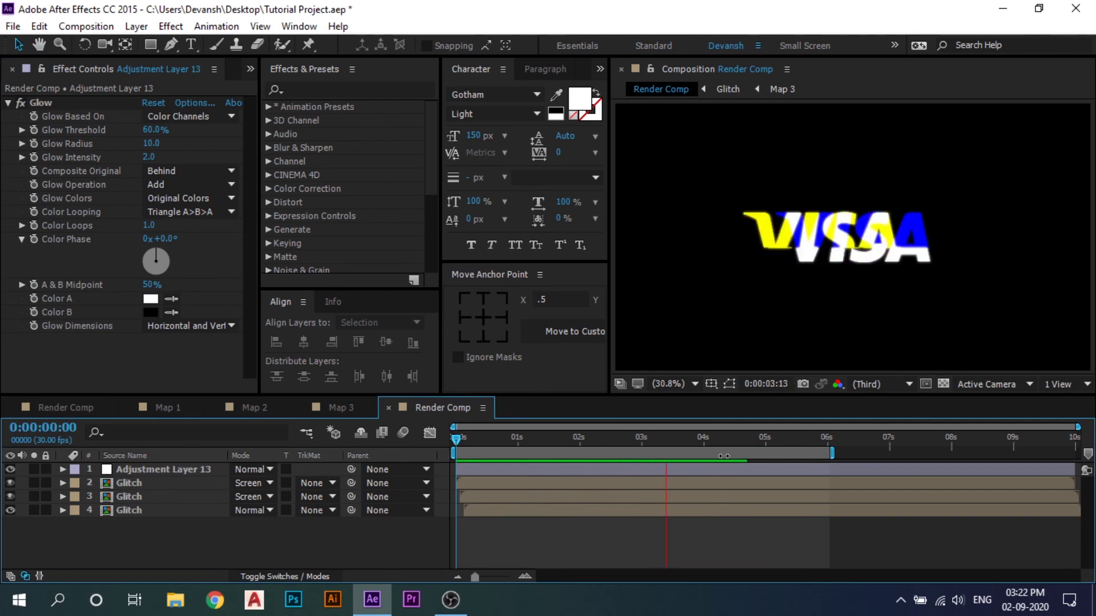
pyautogui.moveTo(768, 440); pyautogui.dragTo(606, 463)
pyautogui.click(94, 368)
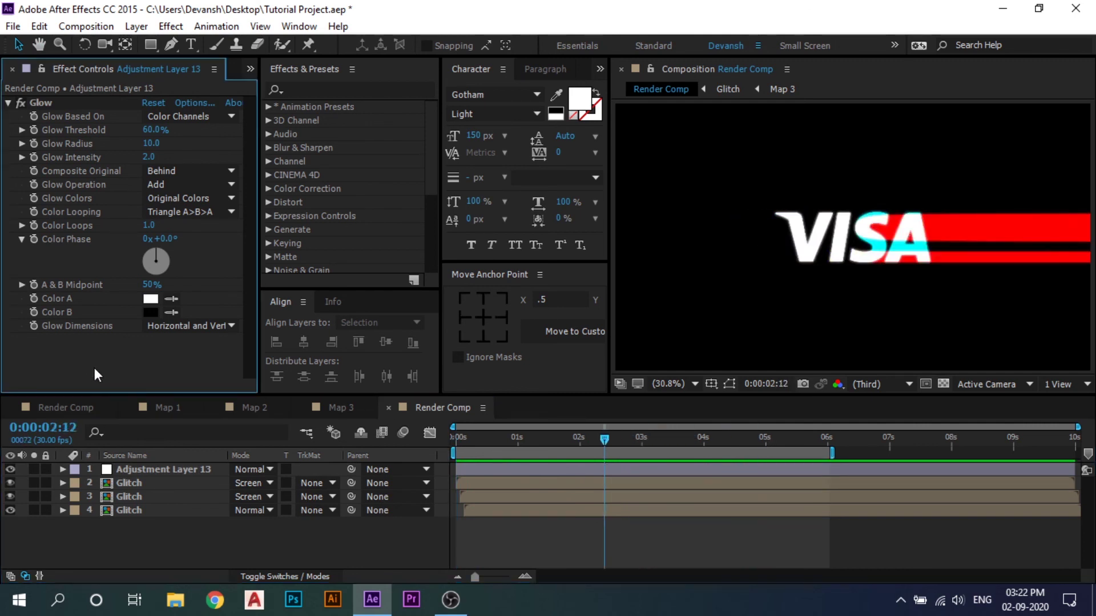
# Apply the Noise effect to the adjustment layer
pyautogui.click(145, 470)
pyautogui.hotkey('ctrl', 'space')
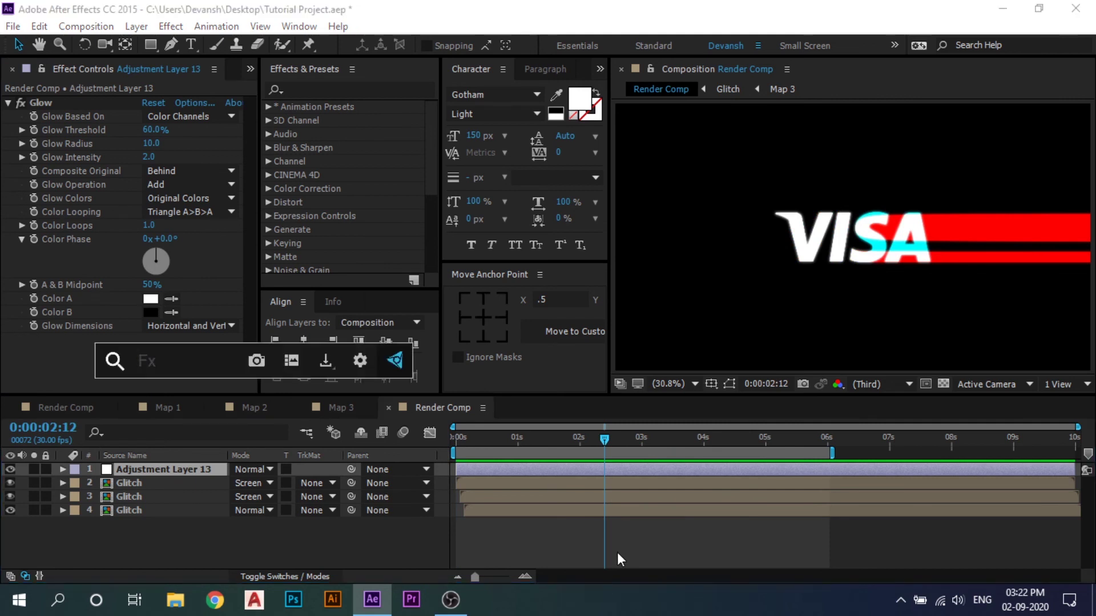
pyautogui.write('noise')
pyautogui.press('Return')
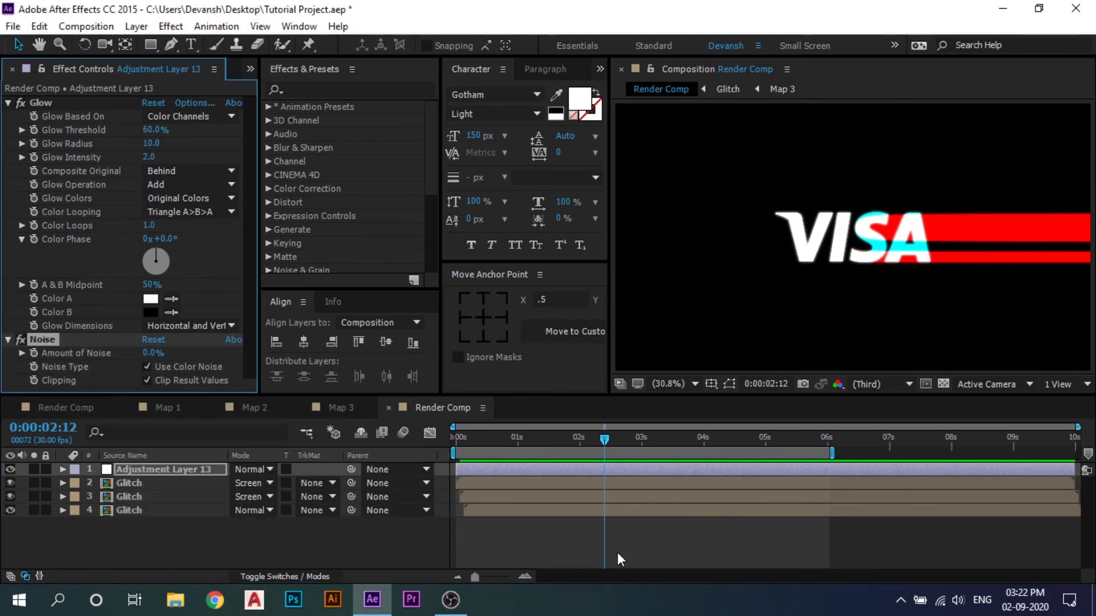
# Set the Amount of Noise to 5% and turn off Use Color Noise
pyautogui.click(147, 353)
pyautogui.write('5')
pyautogui.press('Return')
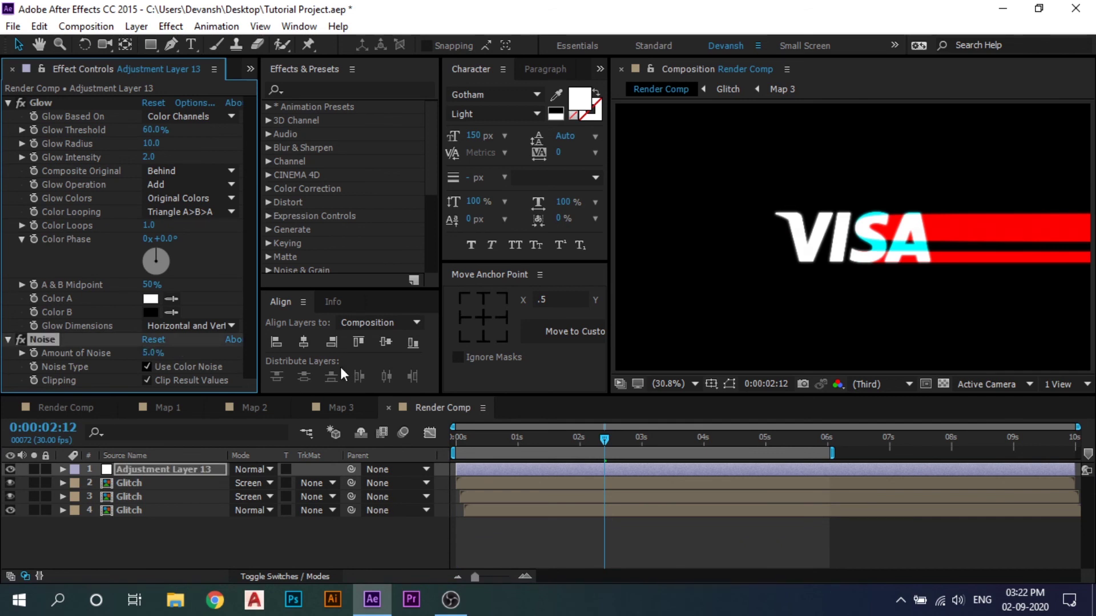
pyautogui.click(146, 367)
pyautogui.click(267, 537)
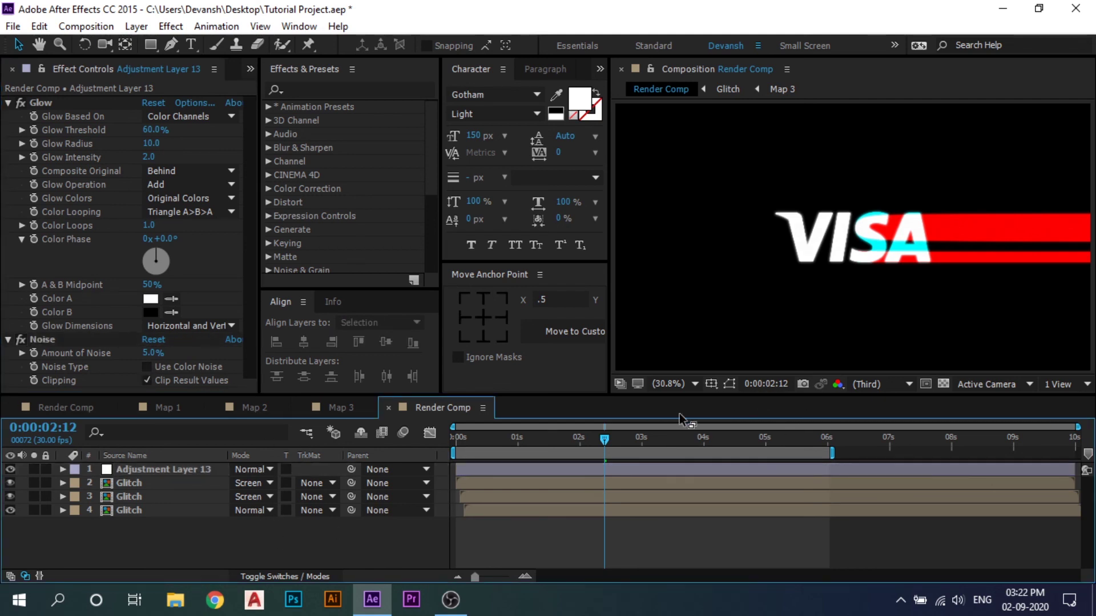
# Play back Render Comp from the beginning to check the glitch animation with glow and noise
pyautogui.moveTo(608, 440); pyautogui.dragTo(388, 463)
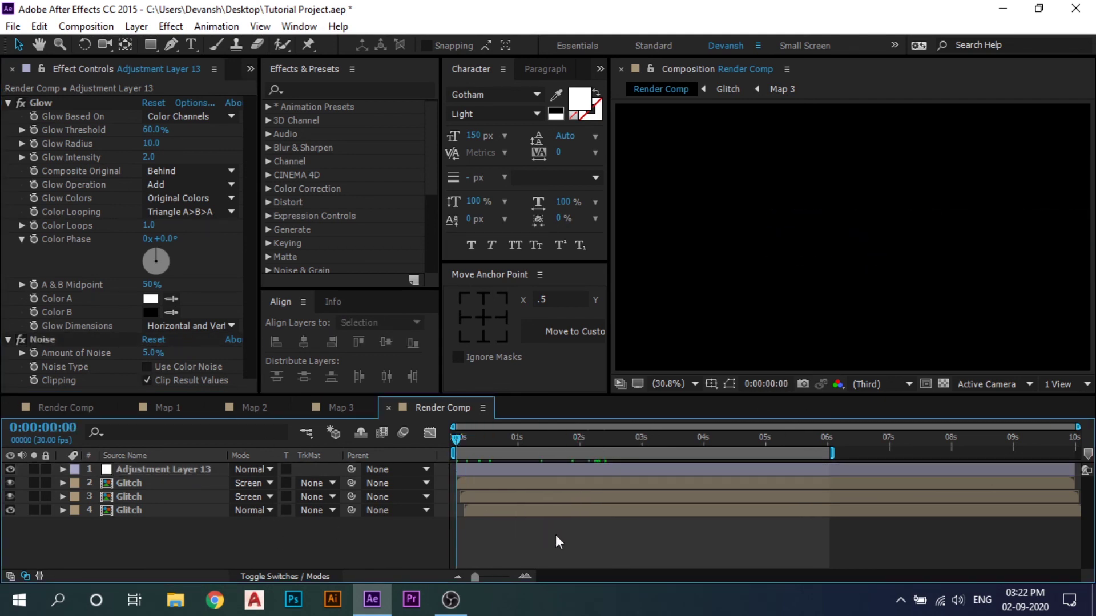
pyautogui.press('space')
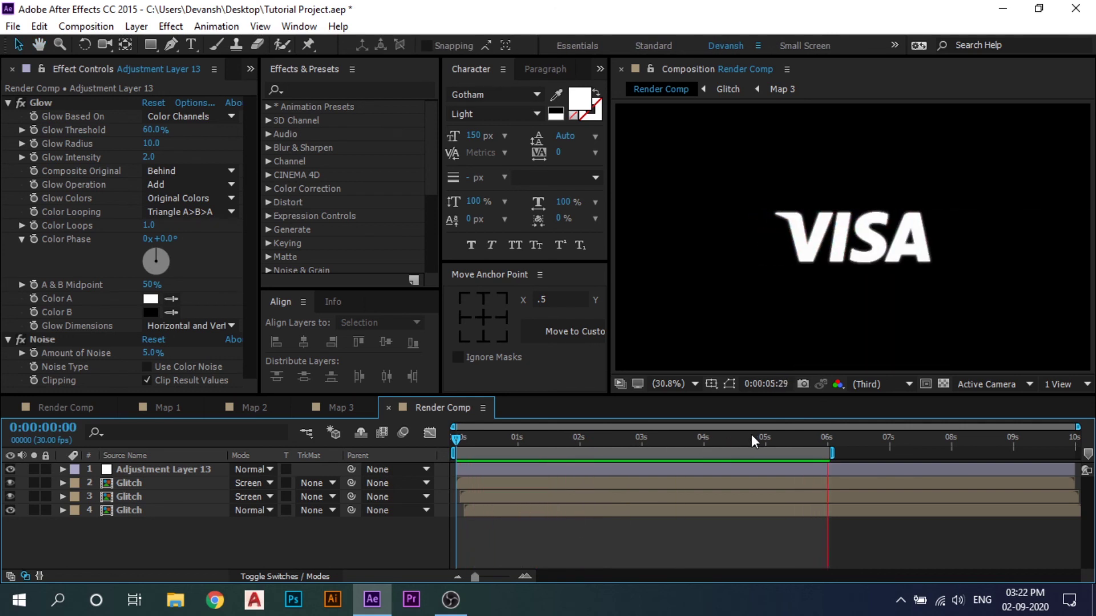
pyautogui.moveTo(751, 436); pyautogui.dragTo(338, 486)
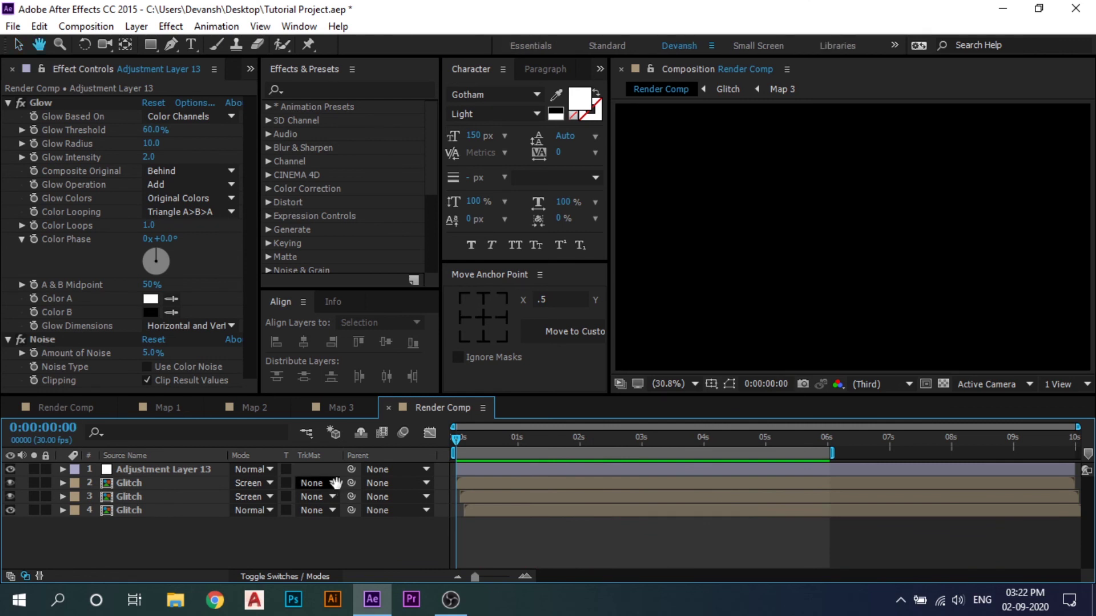
pyautogui.press('space')
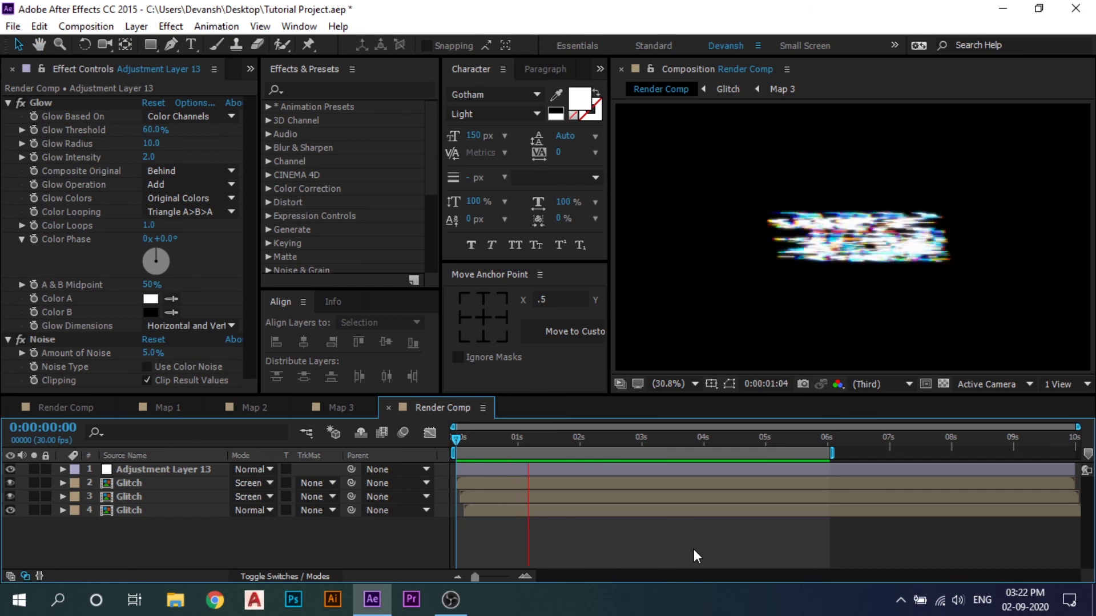